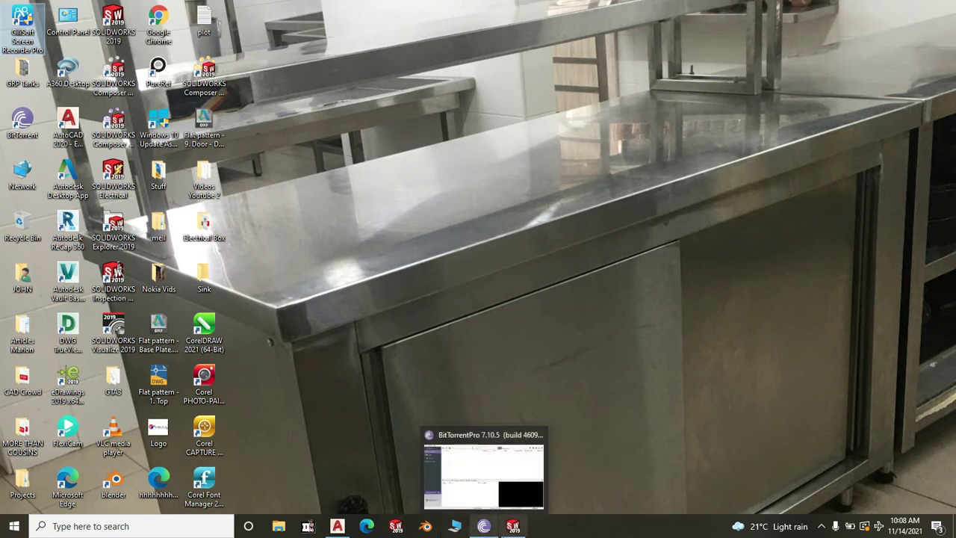
# - Switch to SOLIDWORKS and create a new document from the Part template
pyautogui.moveTo(513, 527)
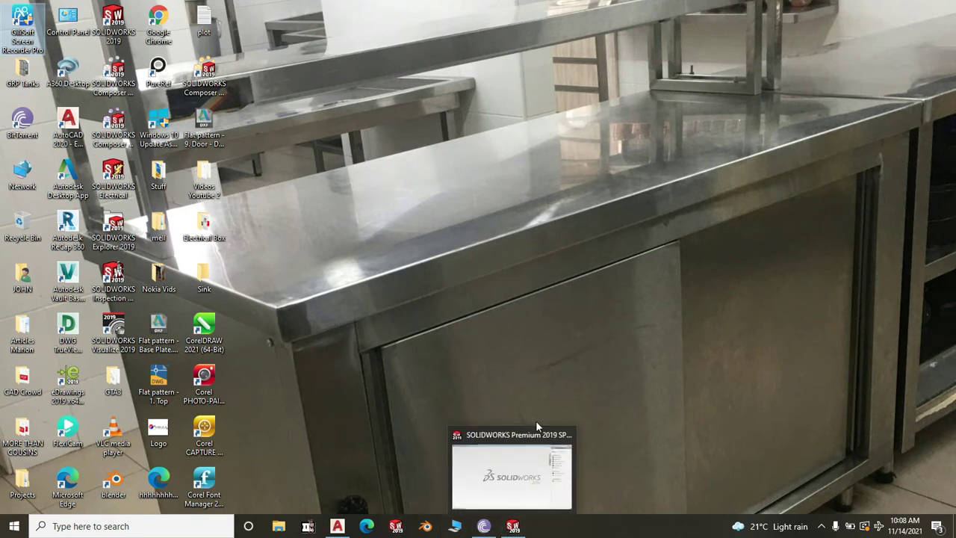
pyautogui.click(515, 528)
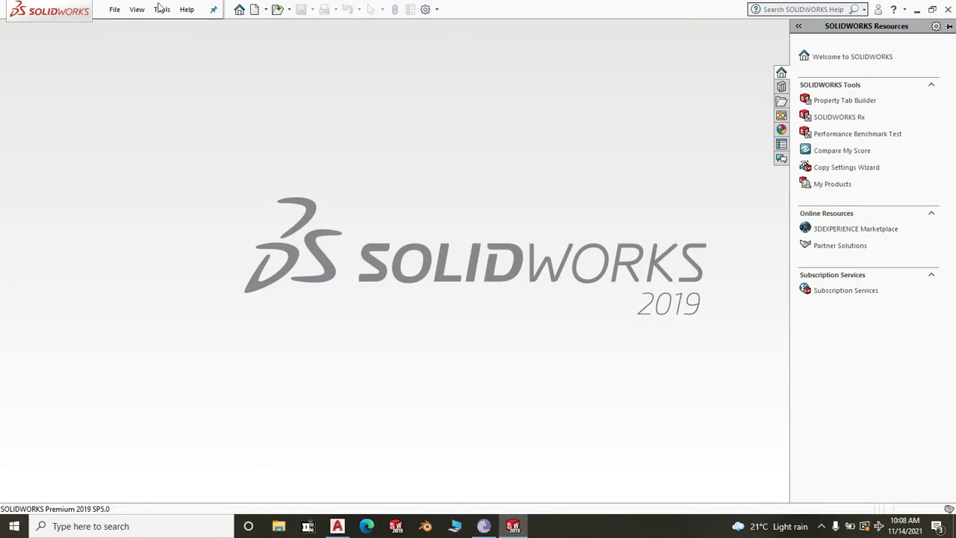
pyautogui.click(116, 10)
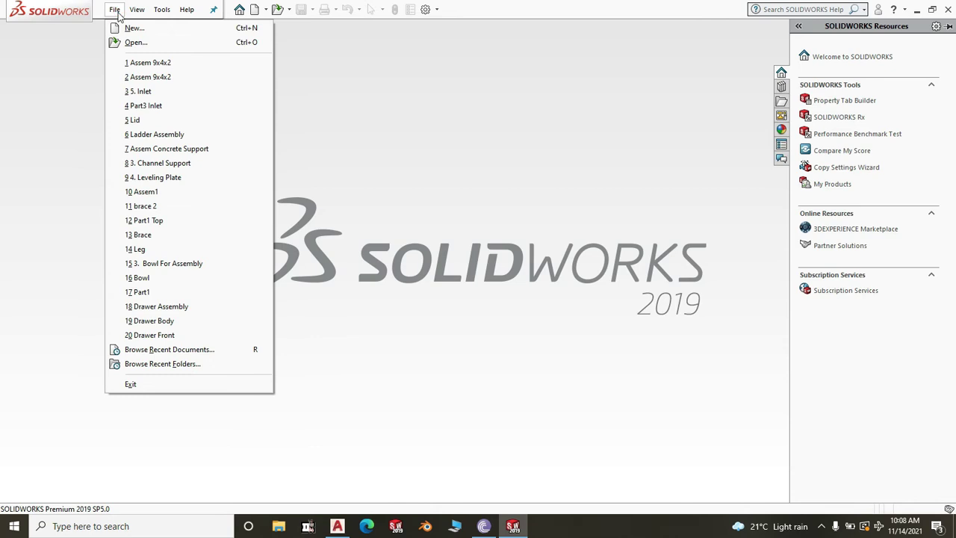
pyautogui.click(132, 32)
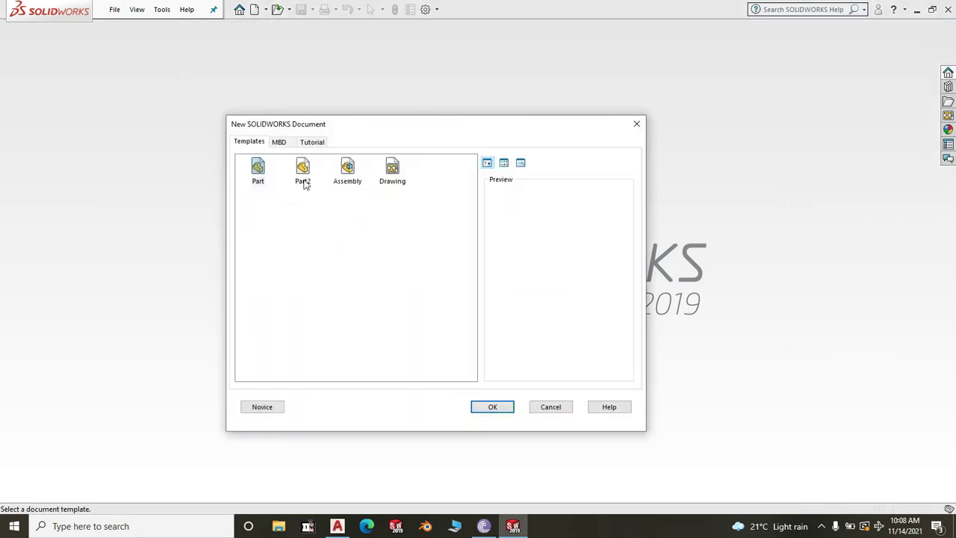
pyautogui.click(260, 171)
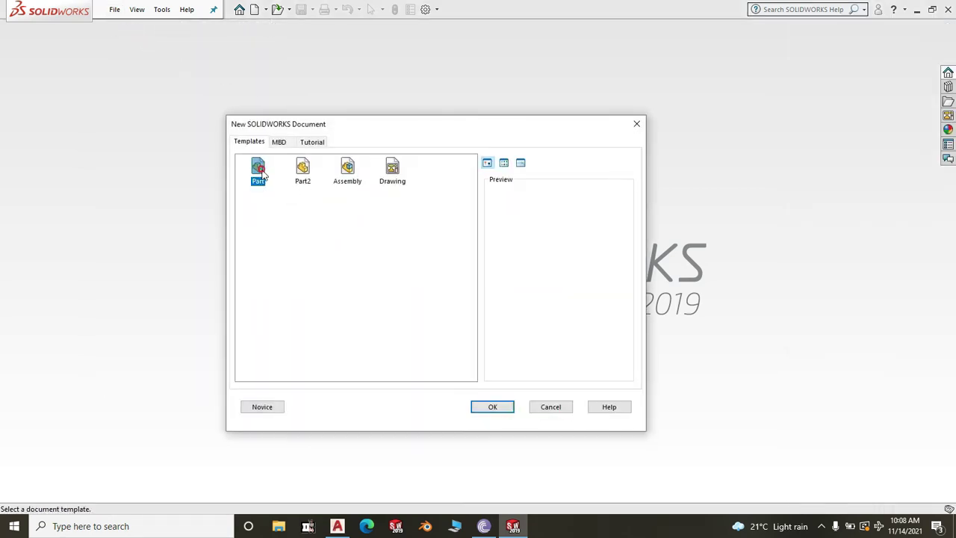
pyautogui.click(500, 406)
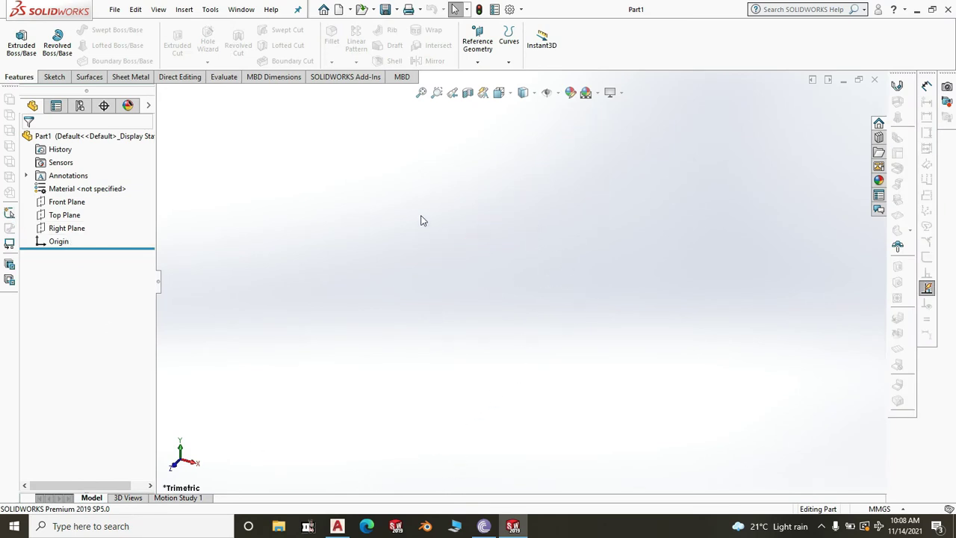
# - Sketch a center rectangle about 235 by 115 mm on the Top Plane, centered on the origin
pyautogui.click(80, 216)
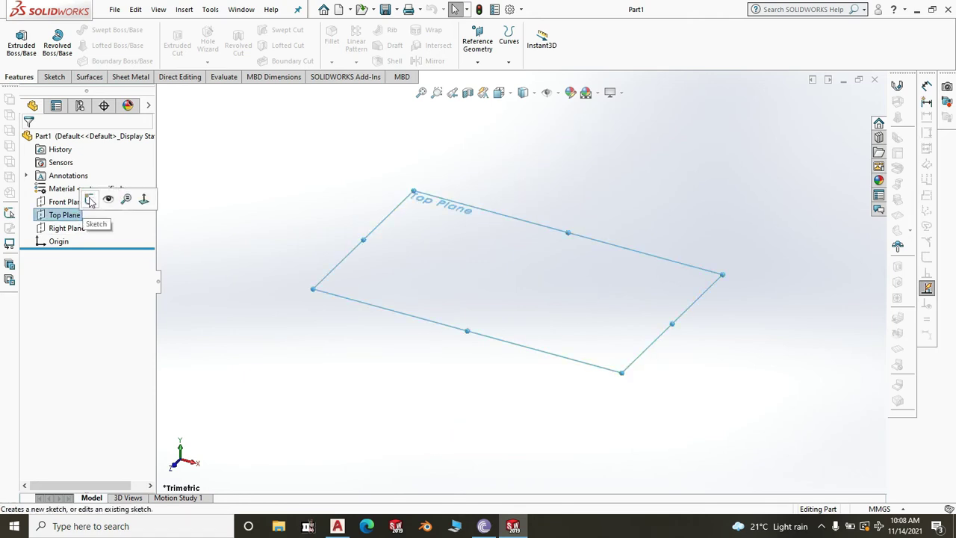
pyautogui.click(88, 199)
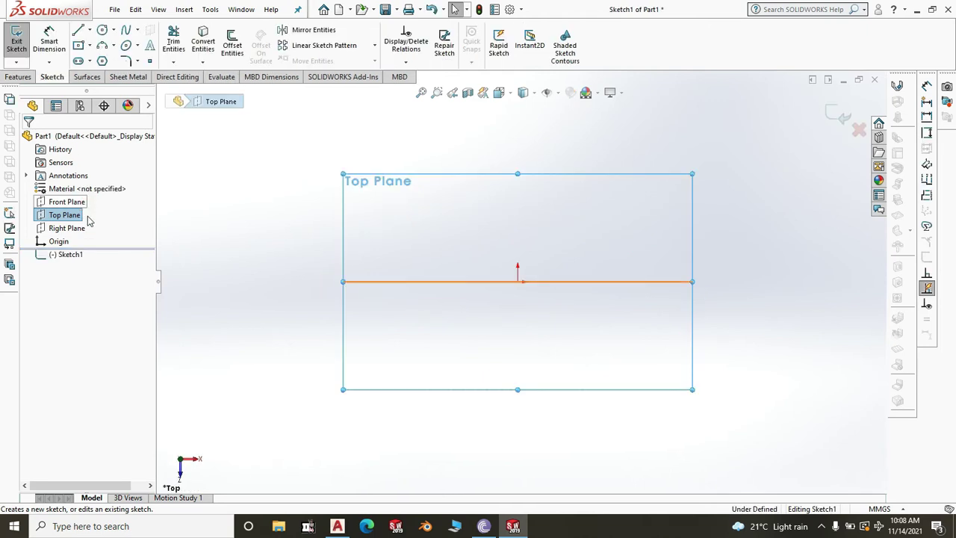
pyautogui.click(79, 46)
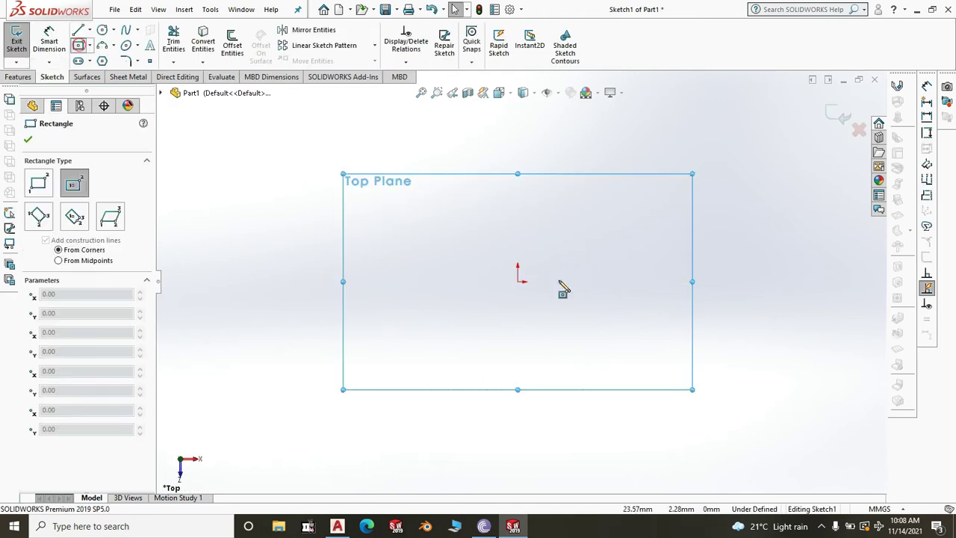
pyautogui.click(520, 283)
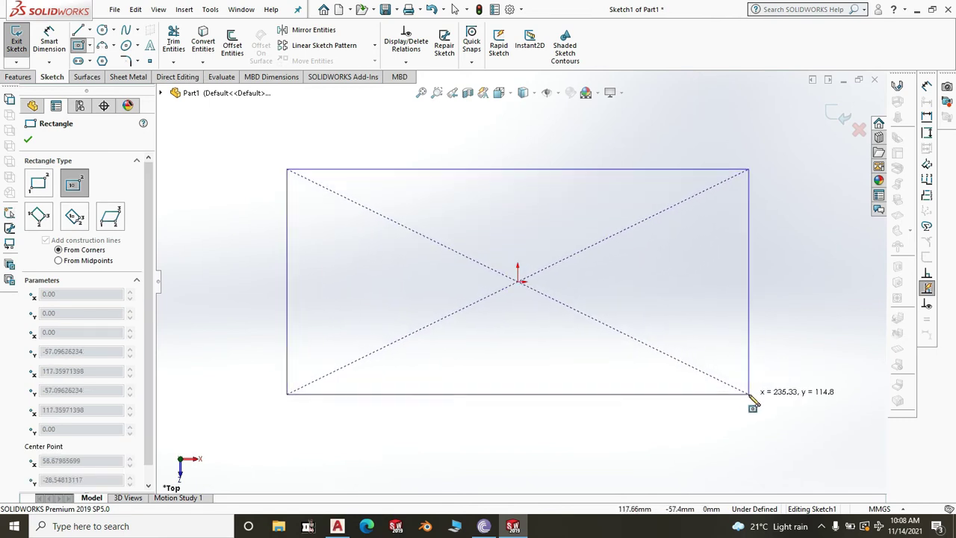
pyautogui.click(748, 394)
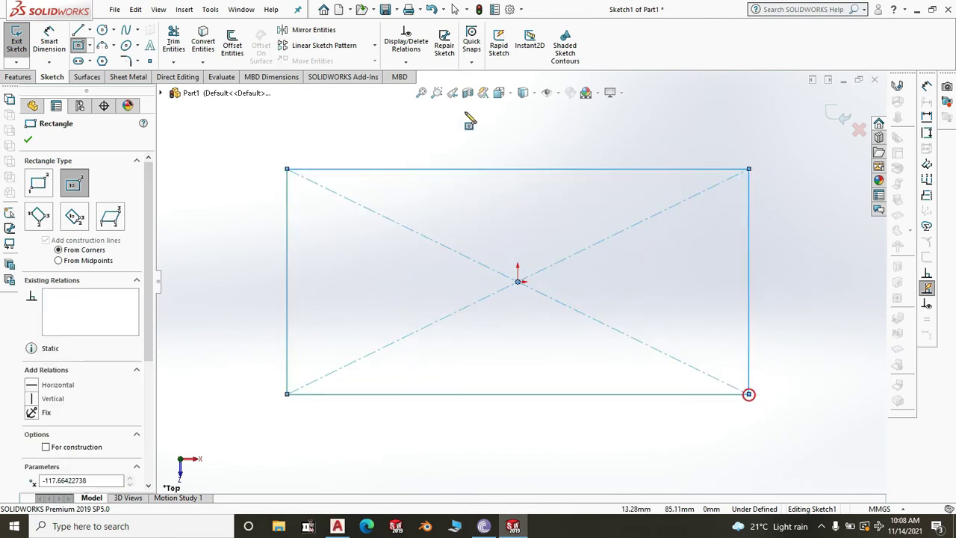
# - Dimension the rectangle's lower horizontal edge to 1500 mm
pyautogui.click(48, 42)
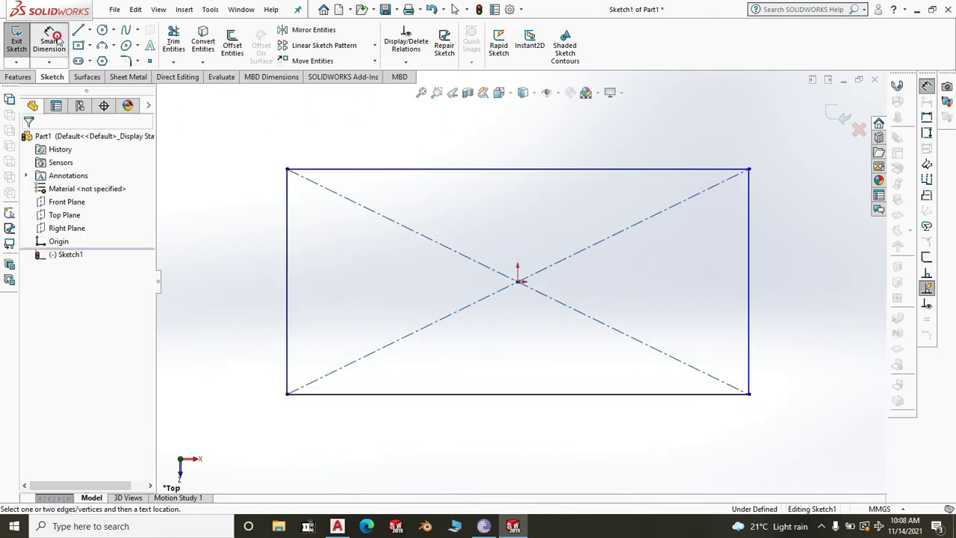
pyautogui.click(511, 396)
pyautogui.click(504, 443)
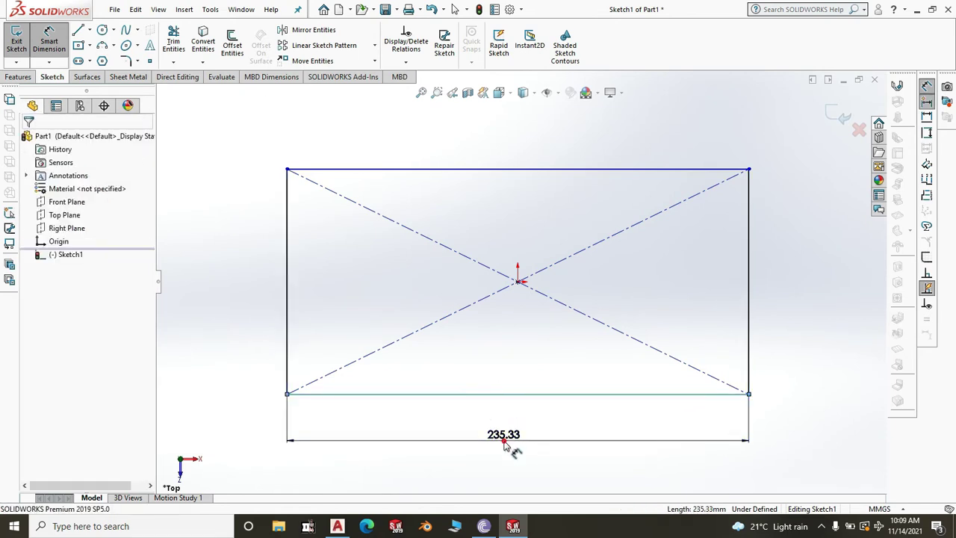
pyautogui.write('1500')
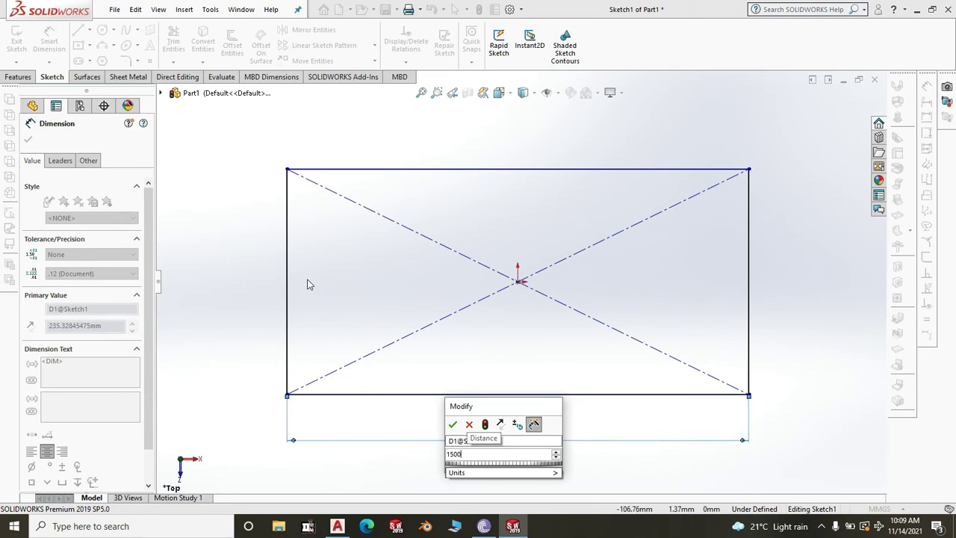
pyautogui.click(658, 488)
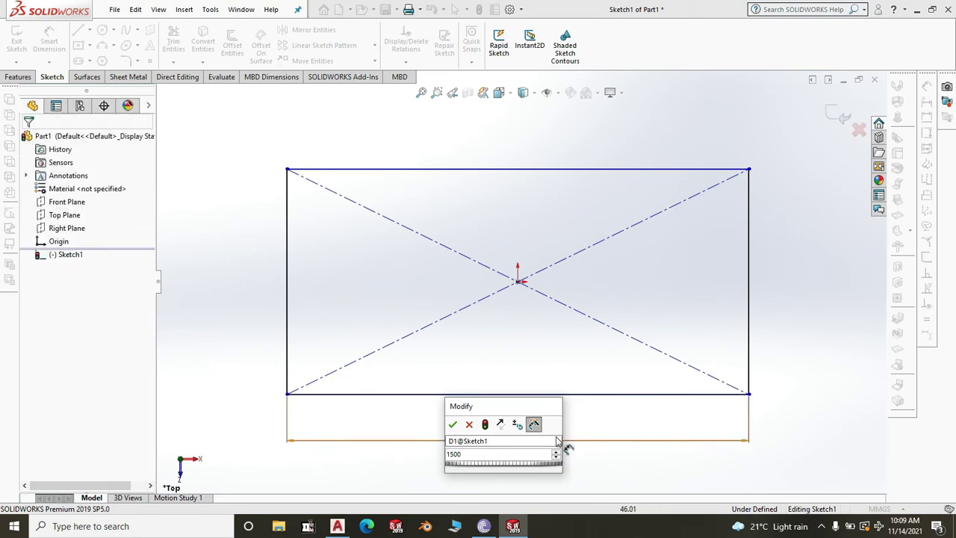
pyautogui.click(452, 424)
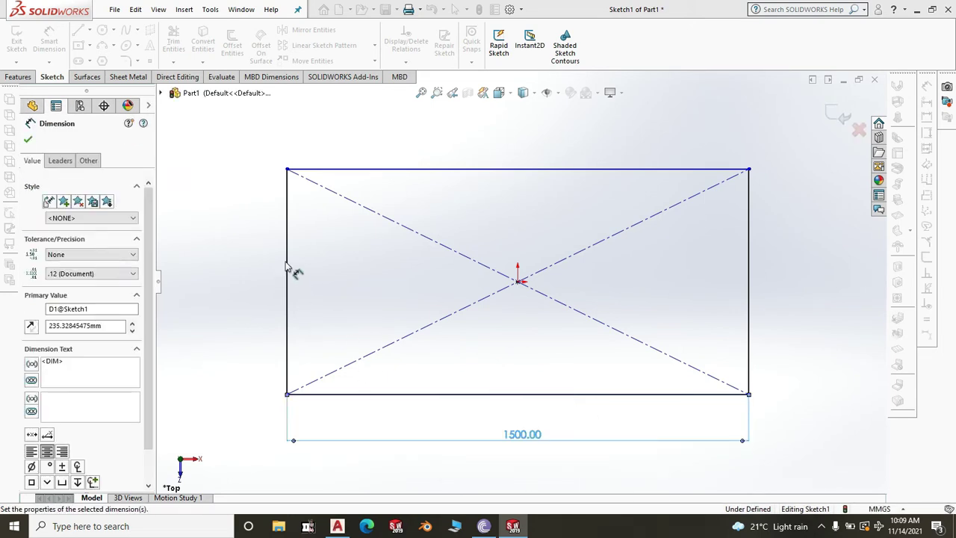
# - Dimension the rectangle's left vertical edge to 600 mm and close the sketch
pyautogui.click(287, 263)
pyautogui.click(255, 270)
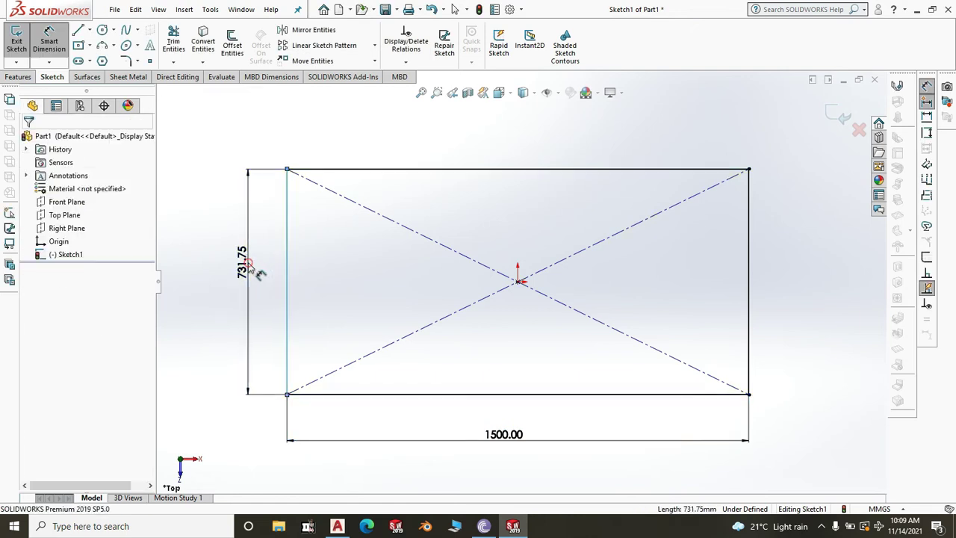
pyautogui.write('600')
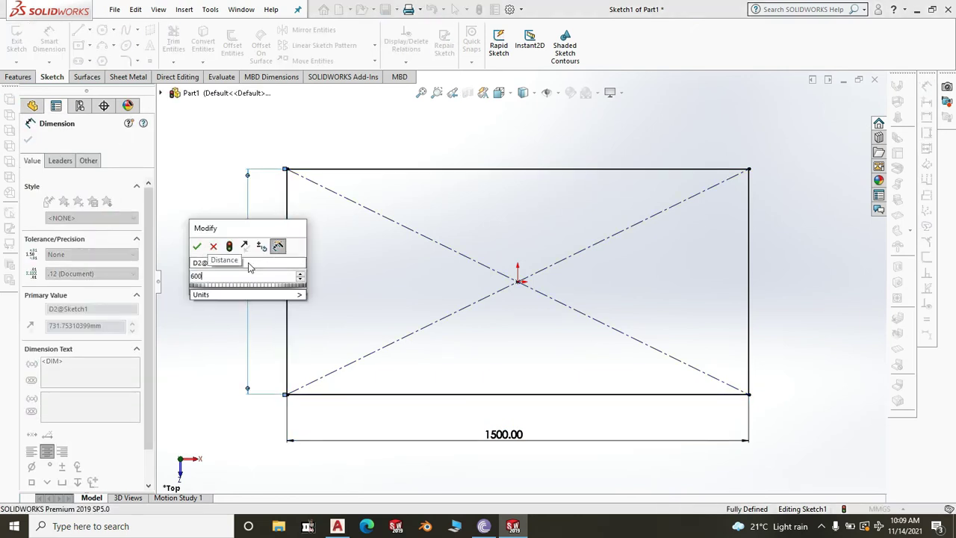
pyautogui.click(197, 246)
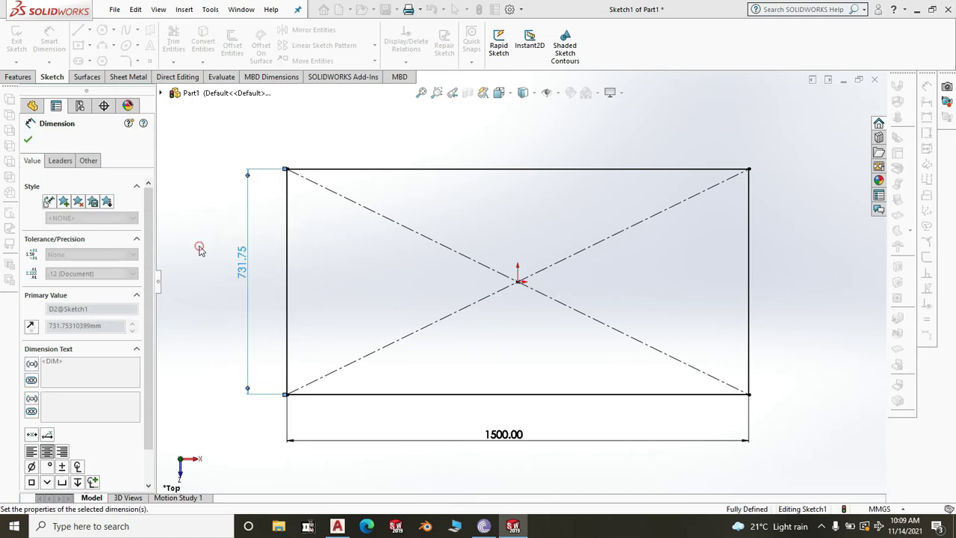
pyautogui.press('Escape')
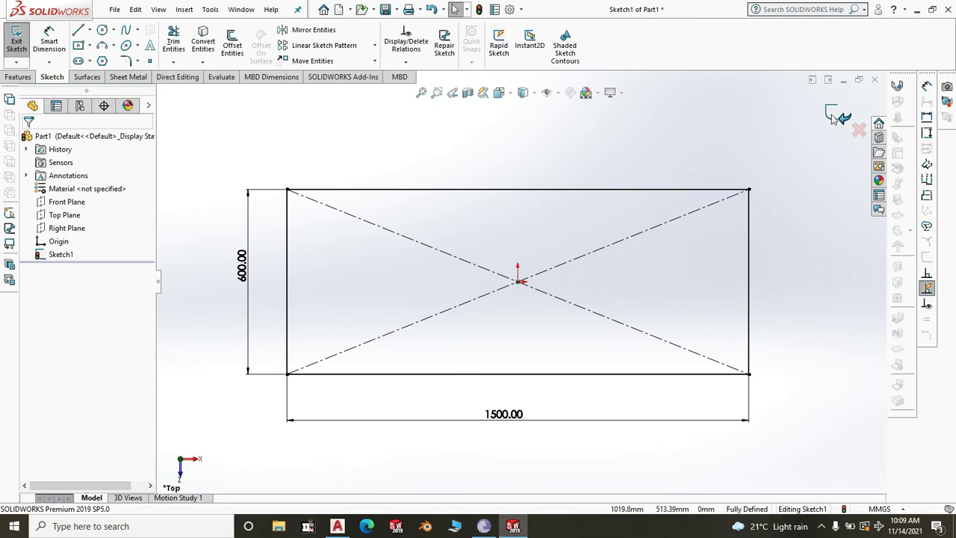
pyautogui.click(832, 114)
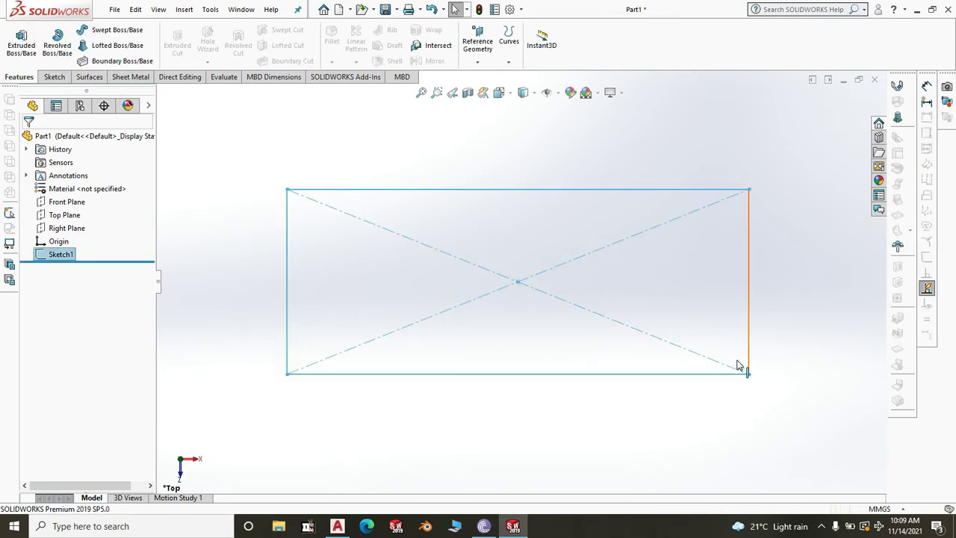
# - Create a reference plane offset 50 mm above the Top Plane
pyautogui.press('space')
pyautogui.click(783, 399)
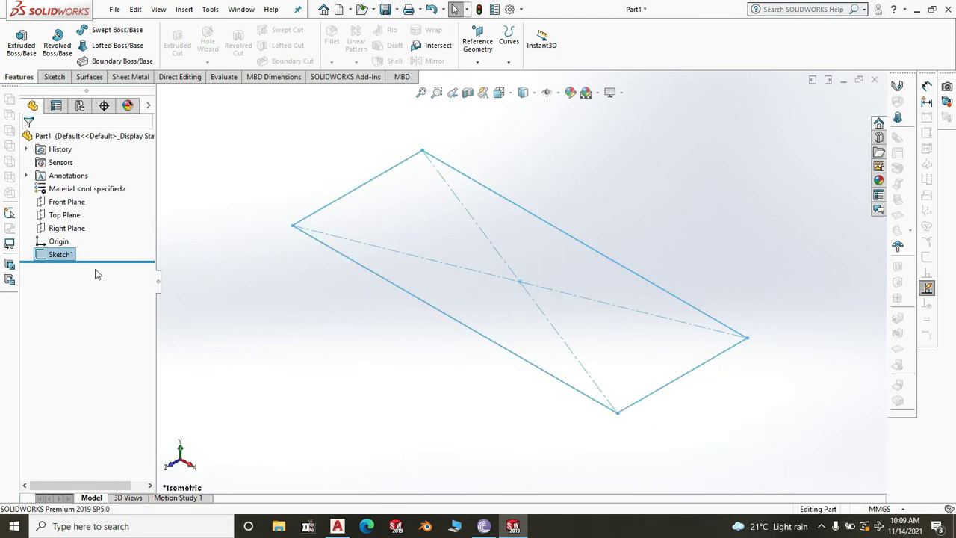
pyautogui.click(75, 216)
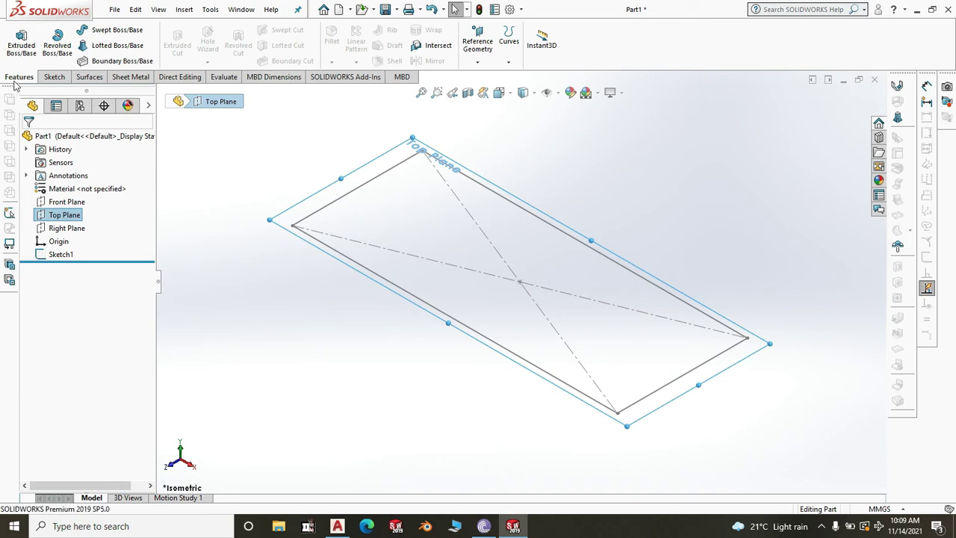
pyautogui.click(476, 44)
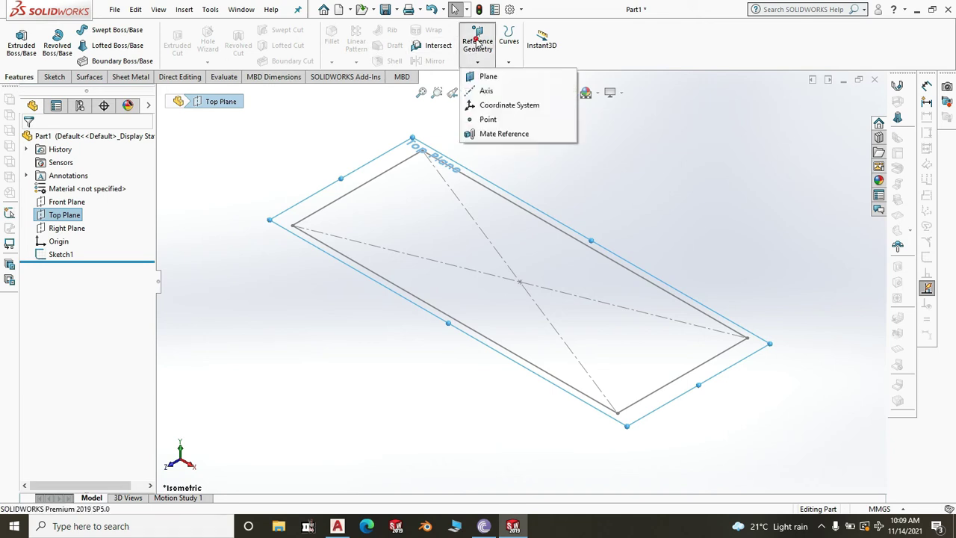
pyautogui.click(490, 78)
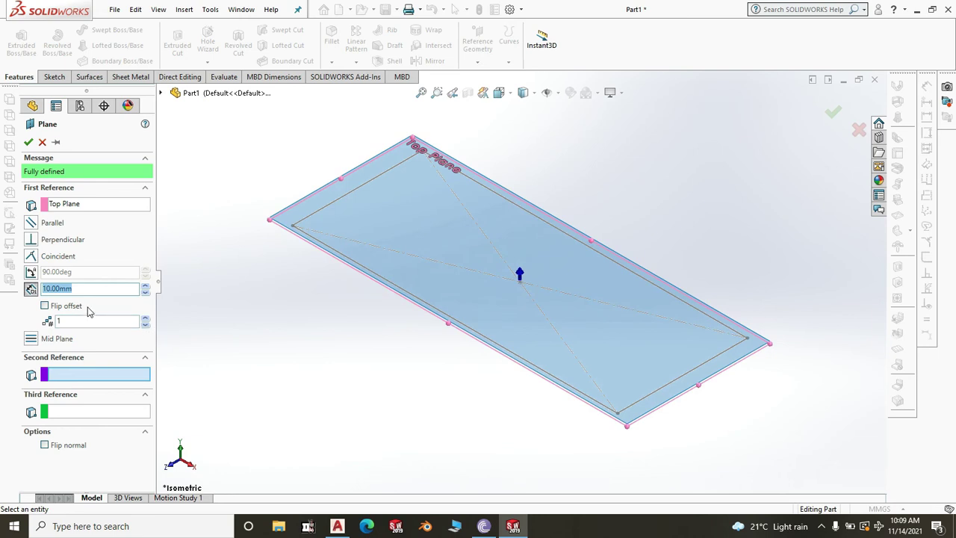
pyautogui.write('50')
pyautogui.click(28, 143)
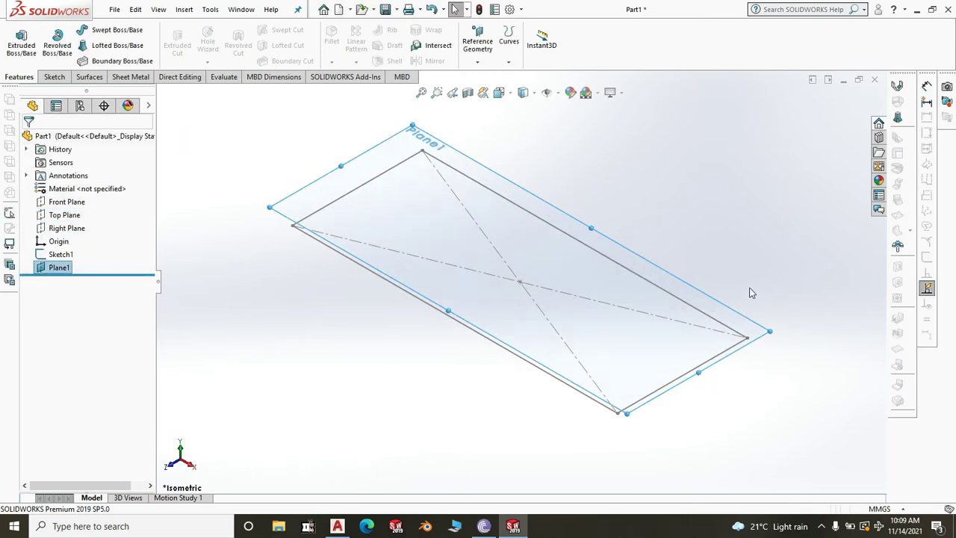
# - Sketch a center rectangle about 789 by 251 mm on the offset plane, up and left of the origin inside the first rectangle's outline
pyautogui.moveTo(340, 528)
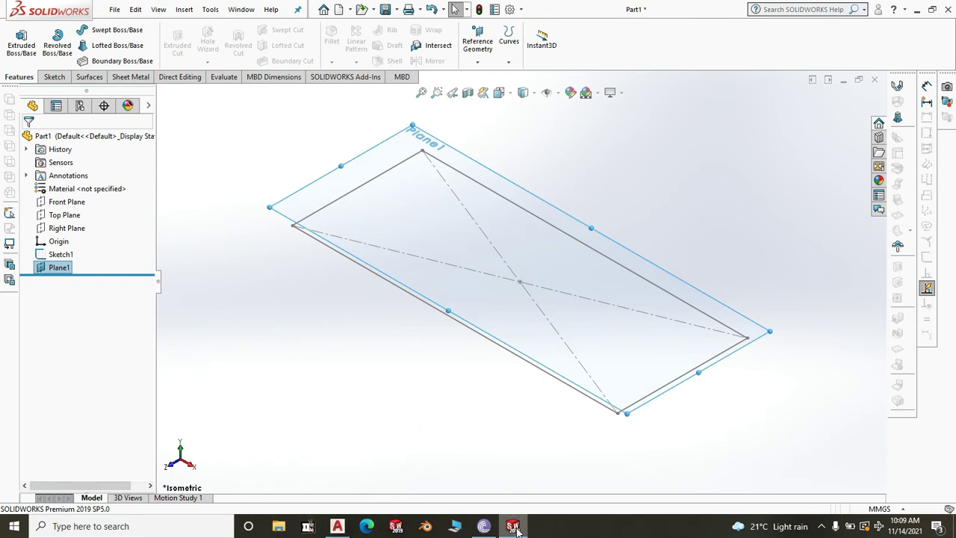
pyautogui.moveTo(516, 529)
pyautogui.click(320, 316)
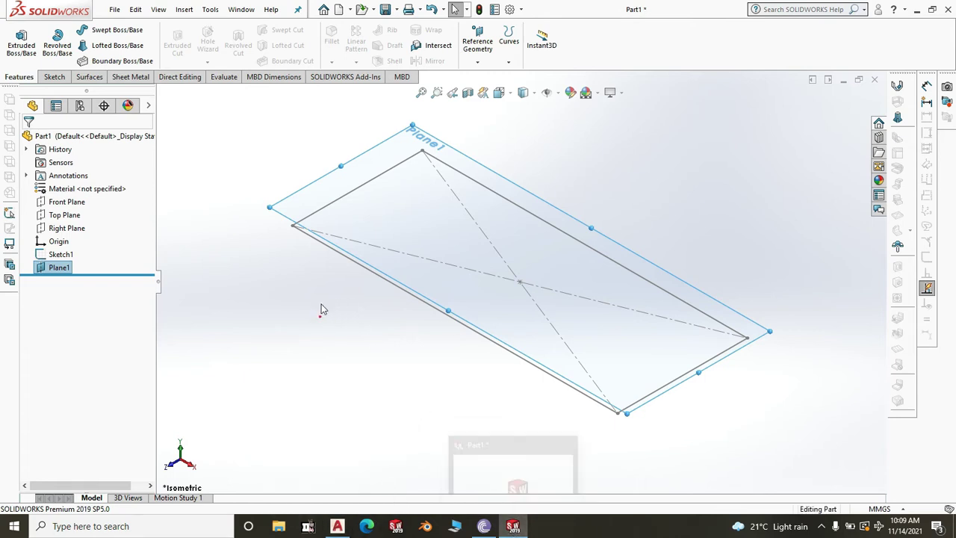
pyautogui.click(318, 194)
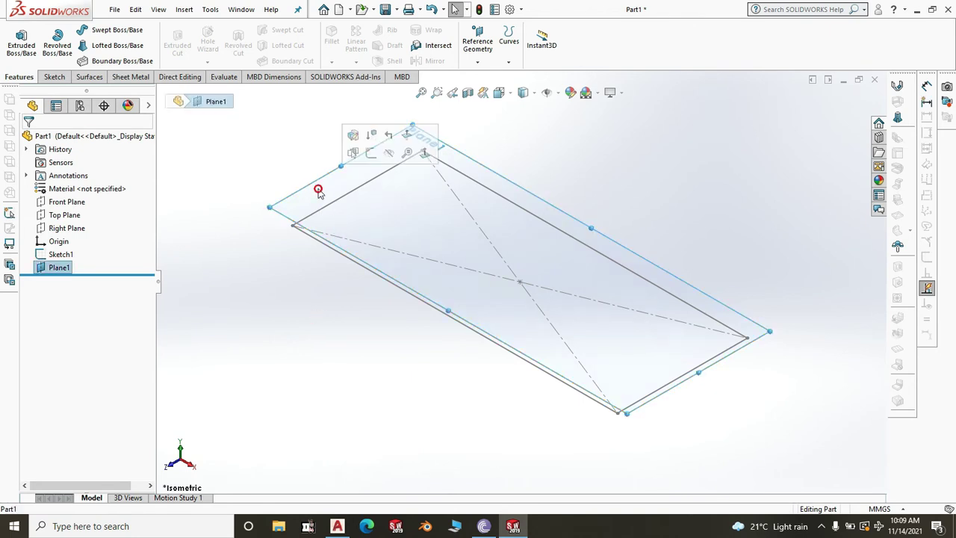
pyautogui.click(368, 153)
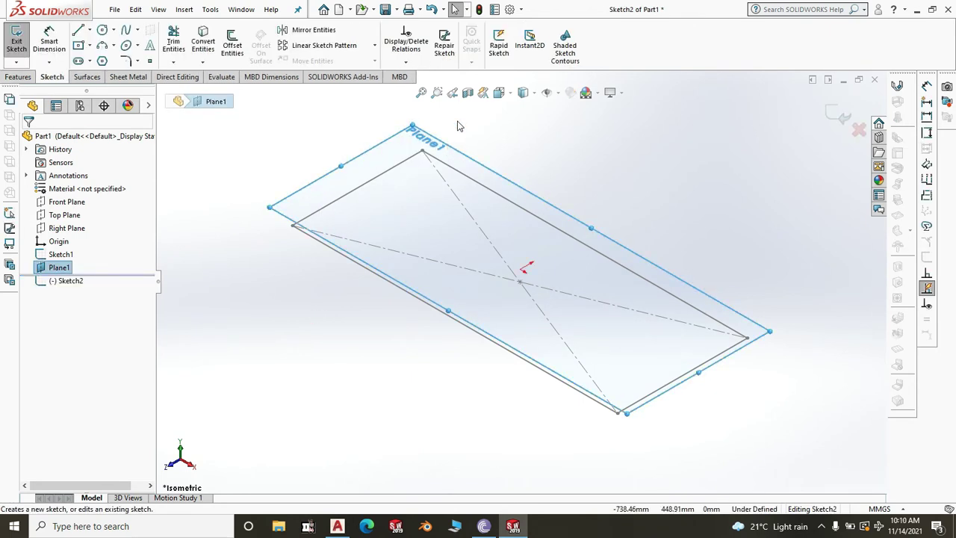
pyautogui.press('space')
pyautogui.press('Escape')
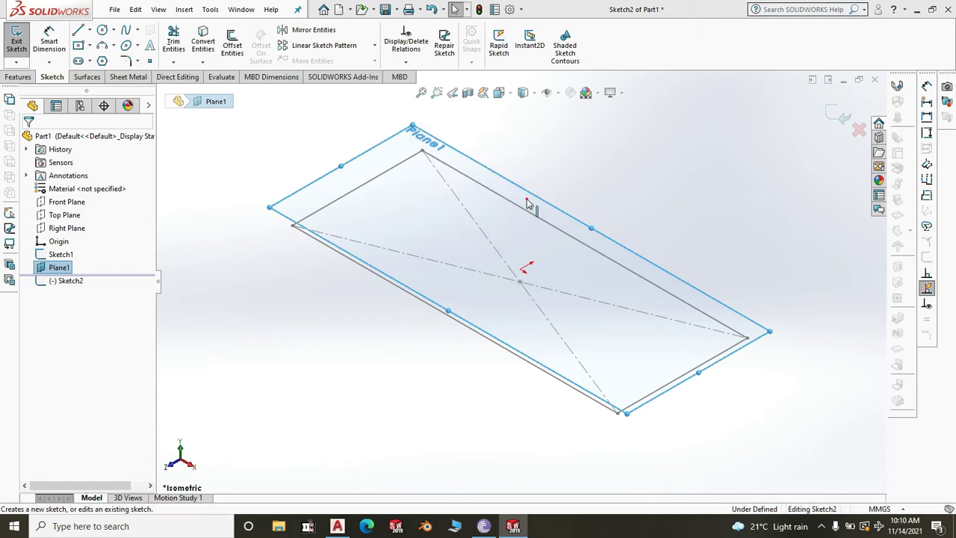
pyautogui.hotkey('ctrl', '8')
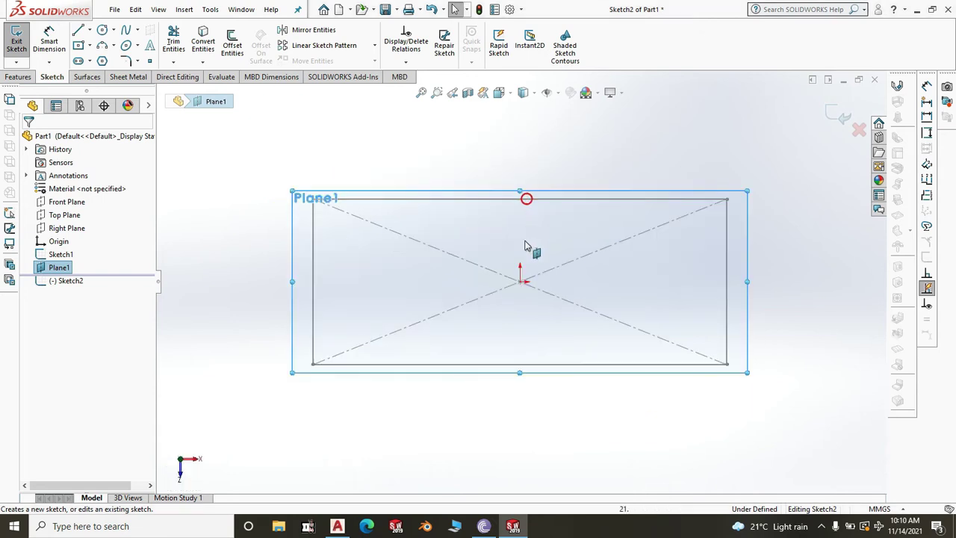
pyautogui.click(77, 46)
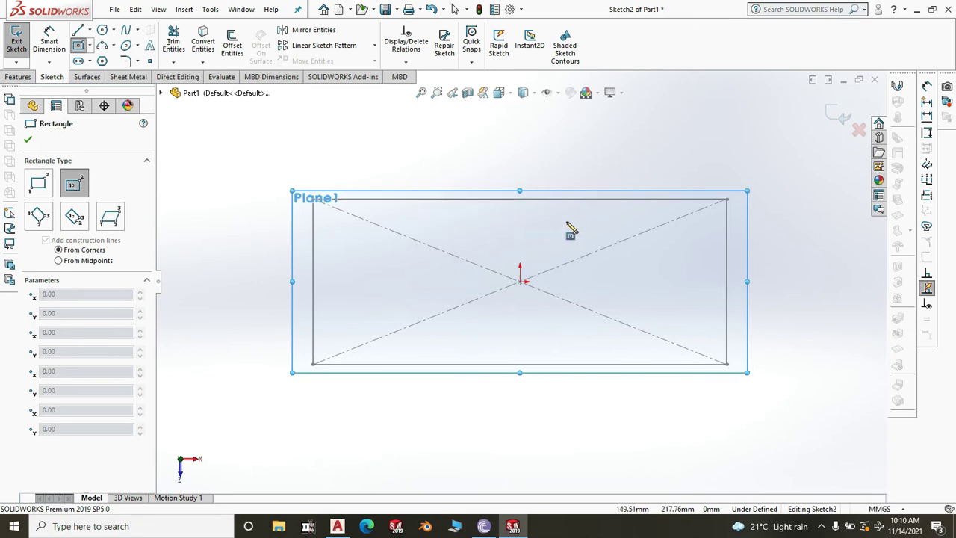
pyautogui.click(460, 243)
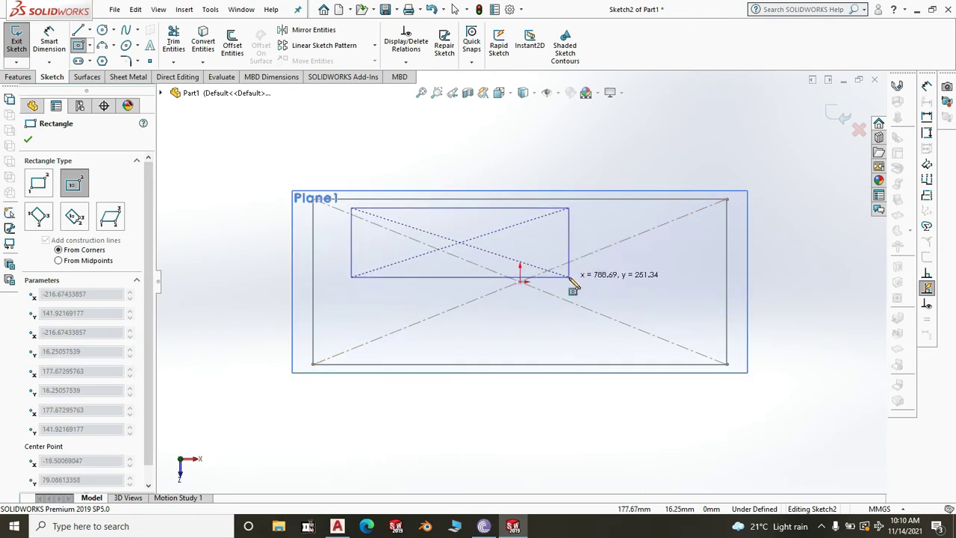
pyautogui.click(569, 278)
pyautogui.rightClick(600, 145)
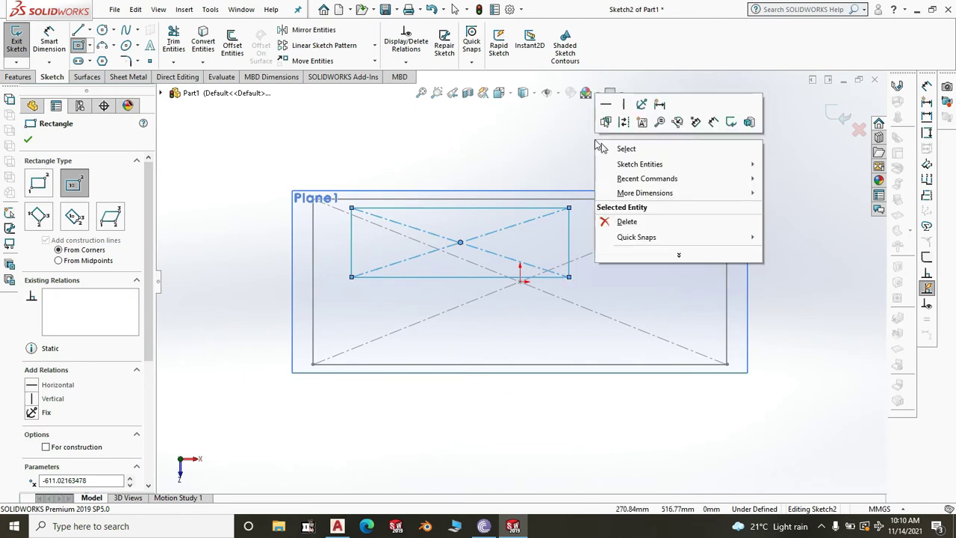
# - Dimension the distance between the new rectangle's left edge and the first rectangle's left edge to 44 mm
pyautogui.click(626, 150)
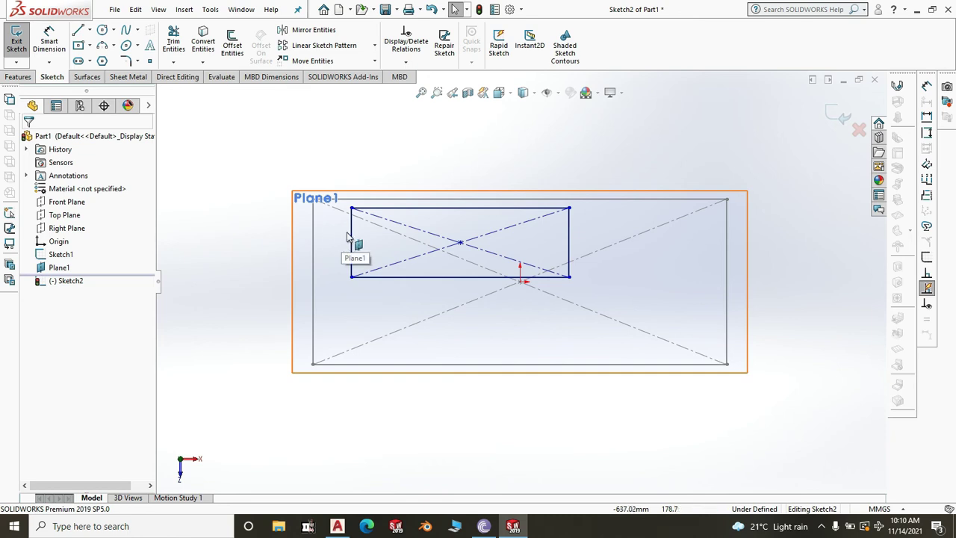
pyautogui.click(49, 34)
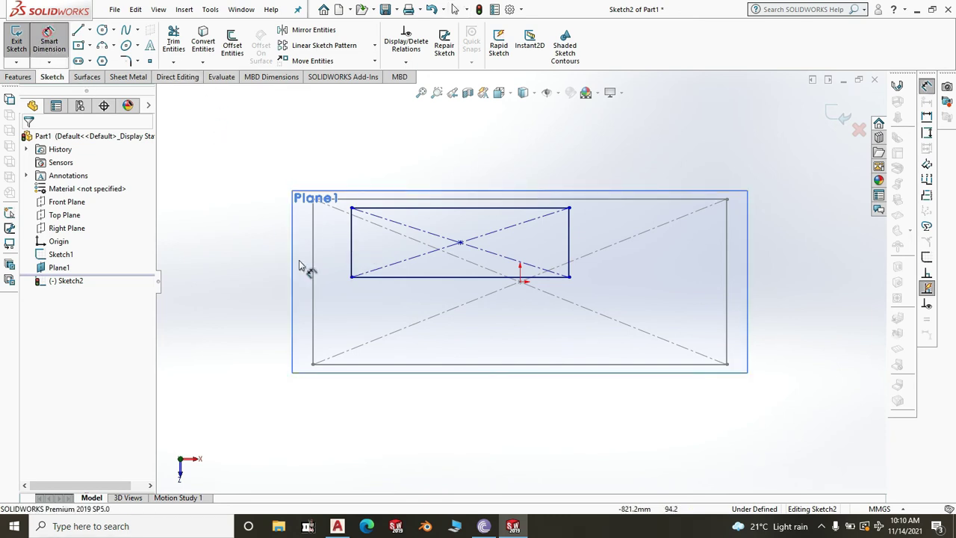
pyautogui.click(355, 249)
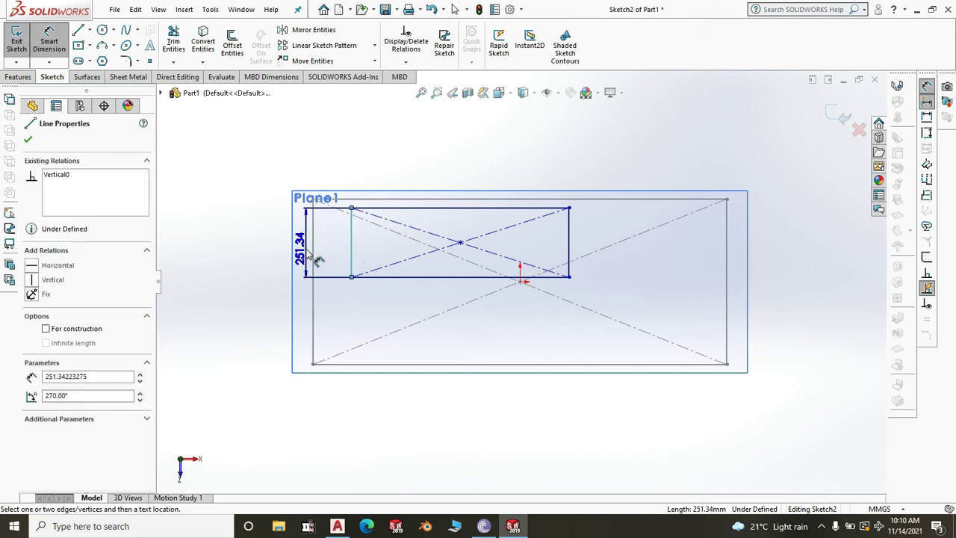
pyautogui.click(314, 252)
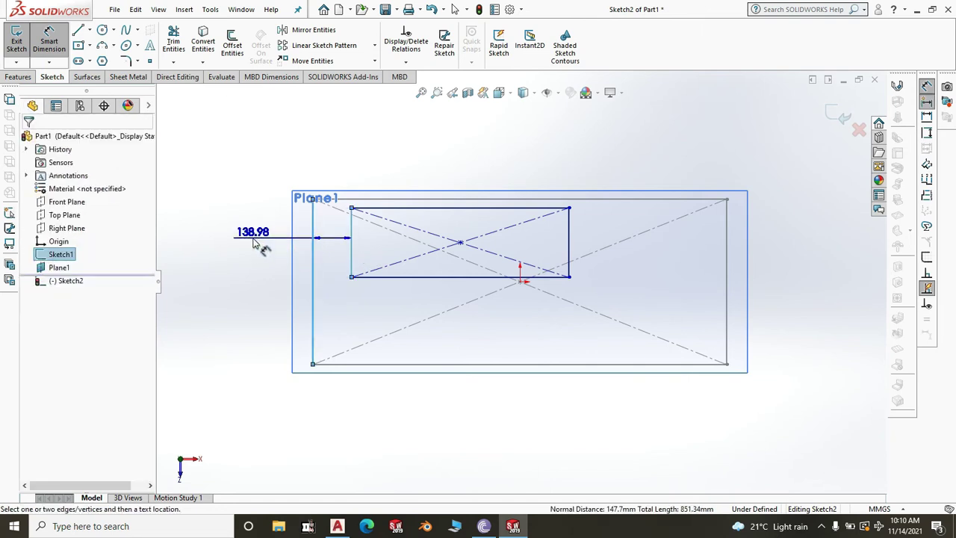
pyautogui.click(253, 243)
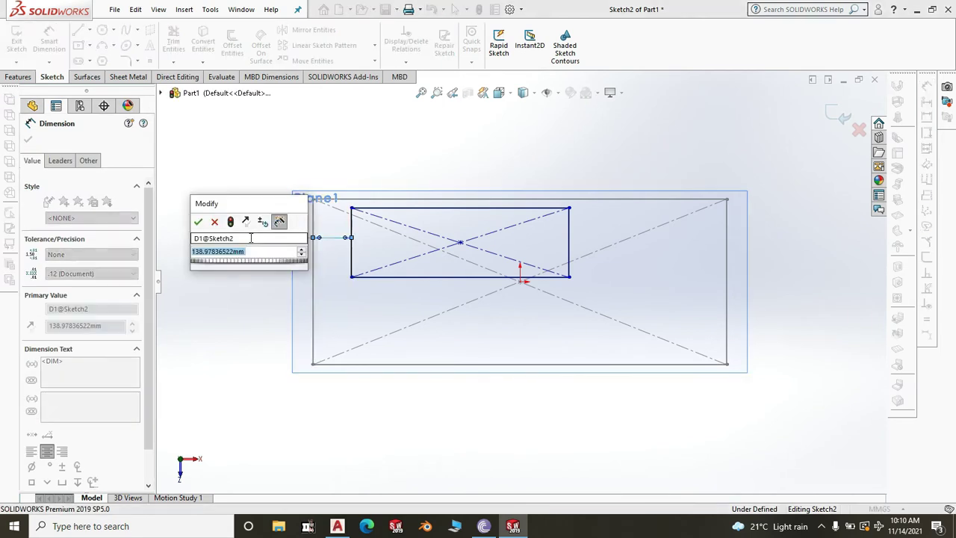
pyautogui.write('44')
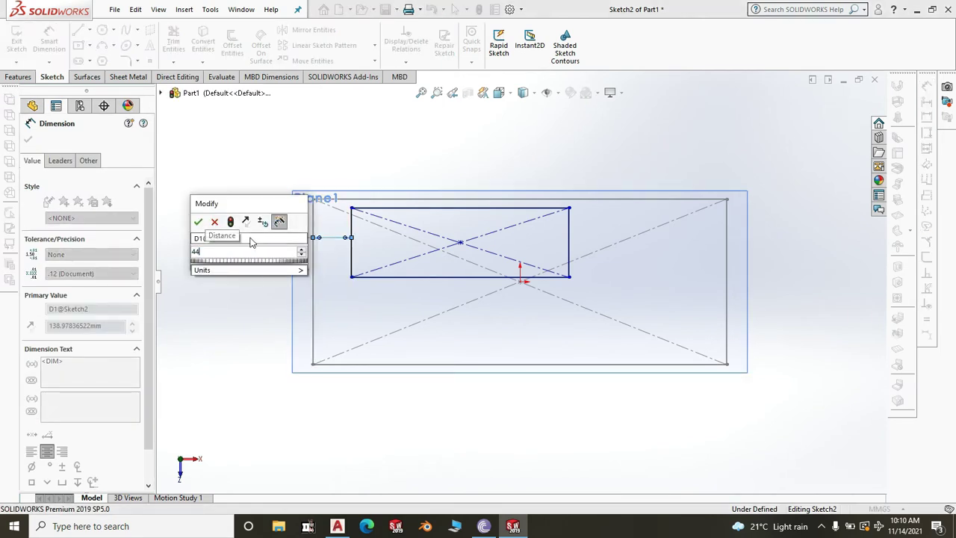
pyautogui.click(198, 222)
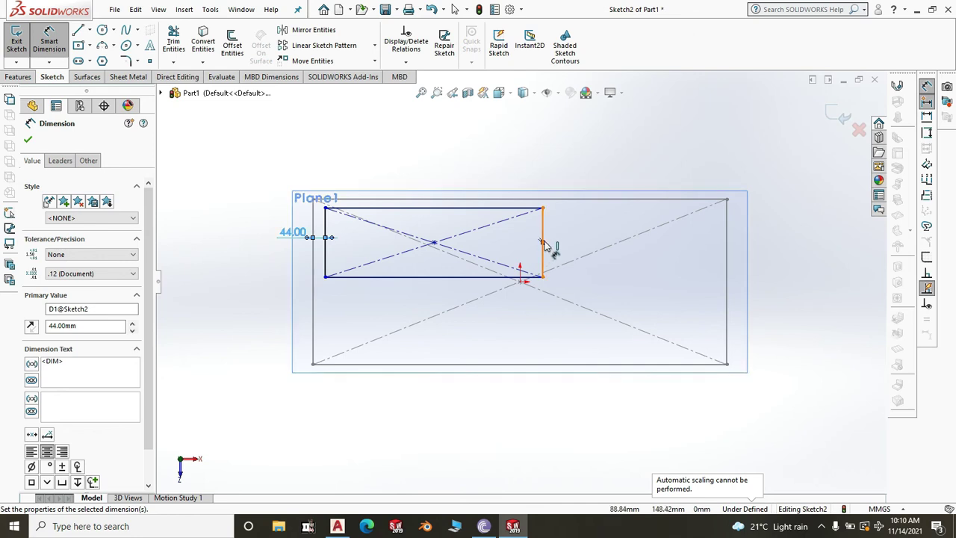
# - Dimension the distance between the right edges of the inner and outer rectangles to 44 mm
pyautogui.click(543, 247)
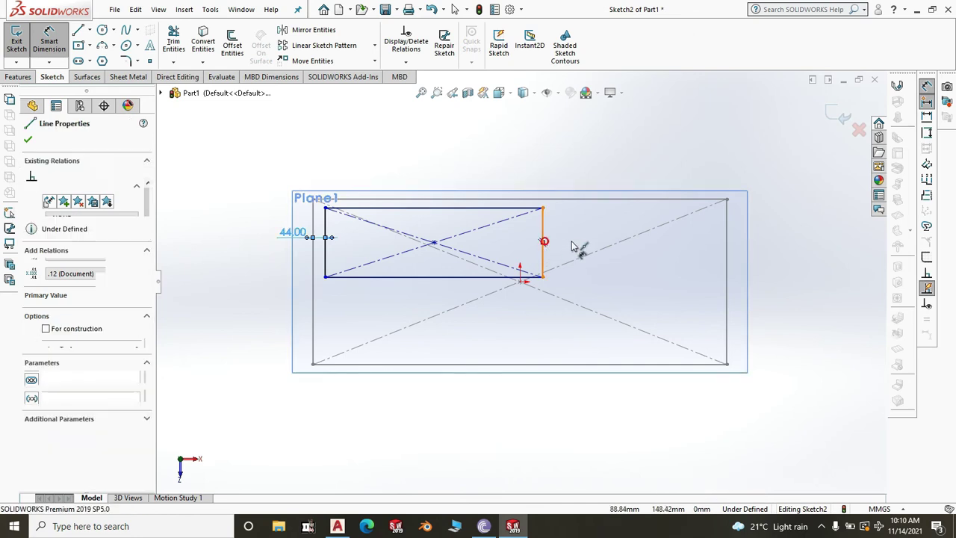
pyautogui.click(639, 270)
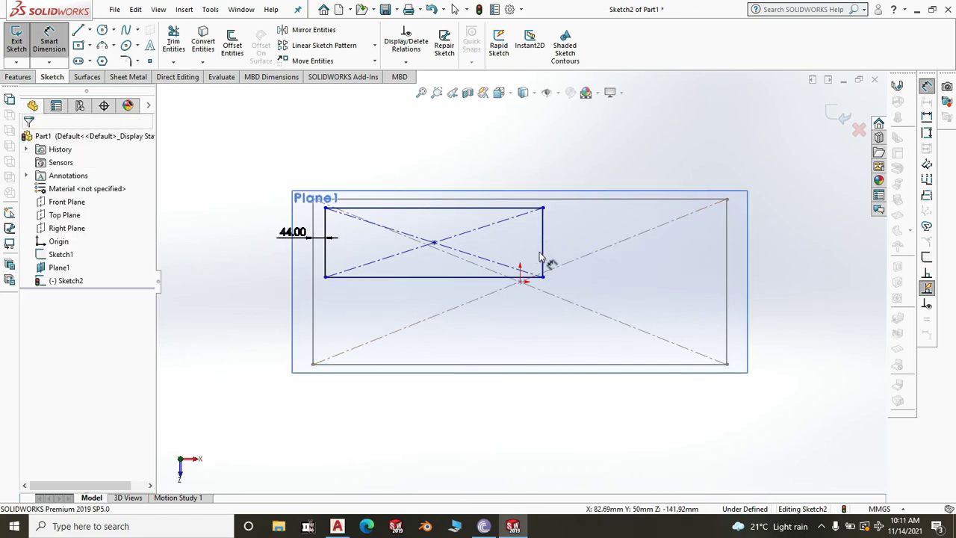
pyautogui.click(727, 283)
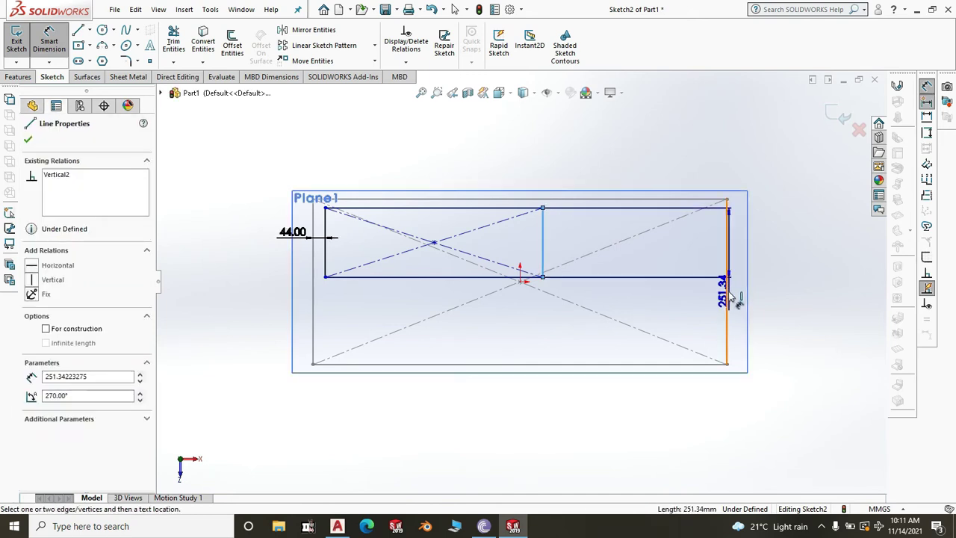
pyautogui.click(727, 291)
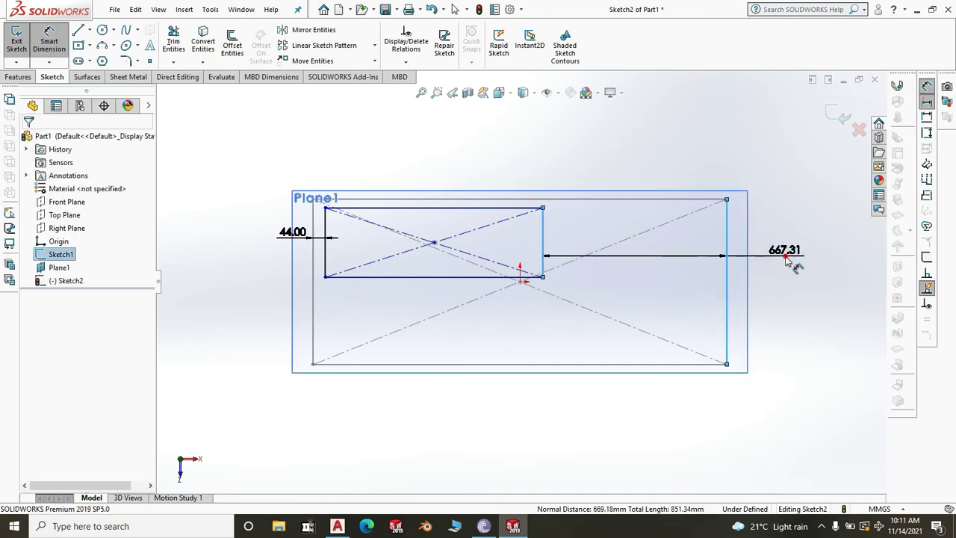
pyautogui.click(787, 259)
pyautogui.write('400')
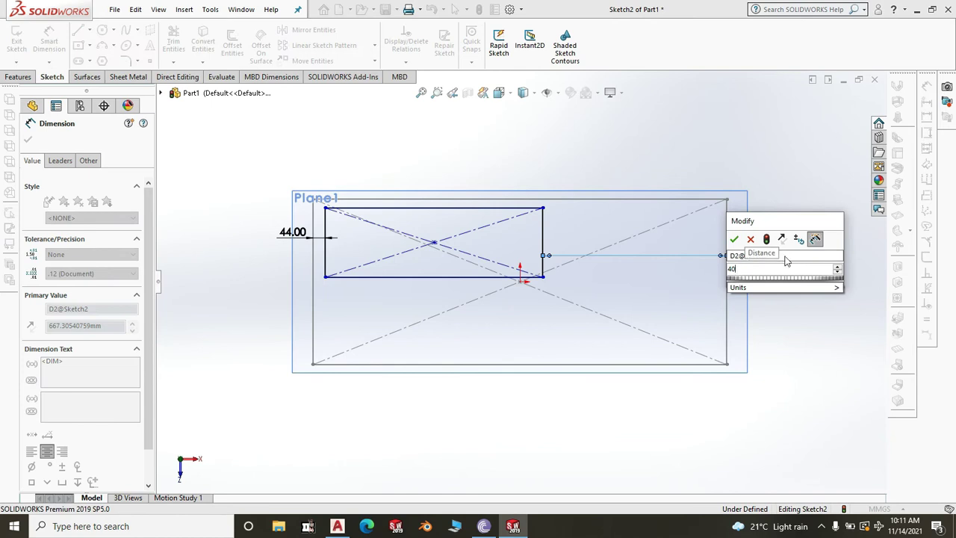
pyautogui.press('BackSpace')
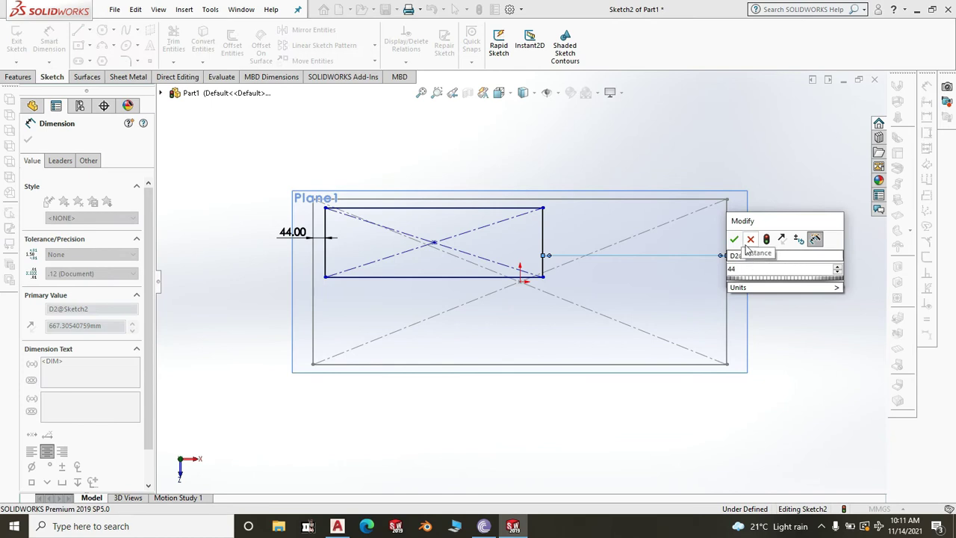
pyautogui.click(734, 240)
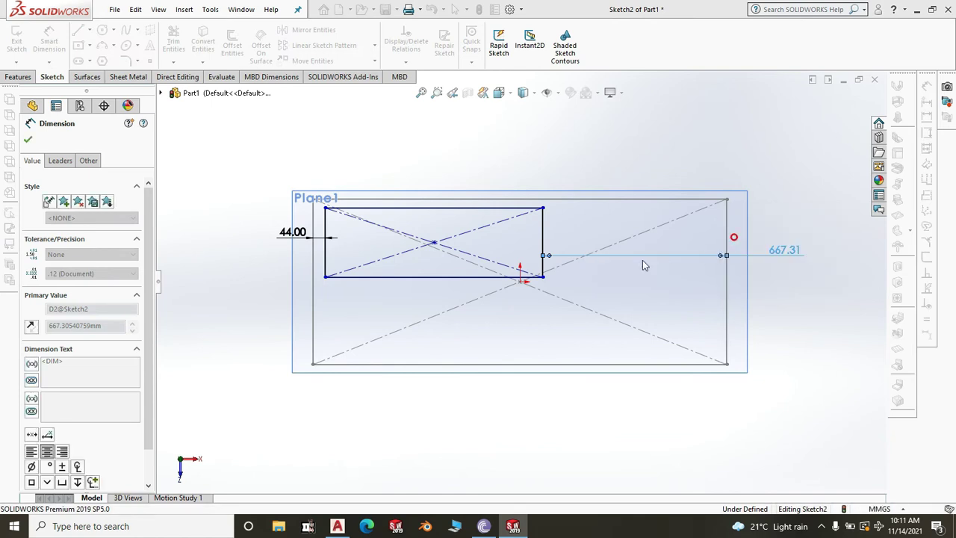
# - Dimension the distance between the lower horizontal edges of the inner and outer rectangles to 44 mm
pyautogui.click(488, 281)
pyautogui.click(507, 365)
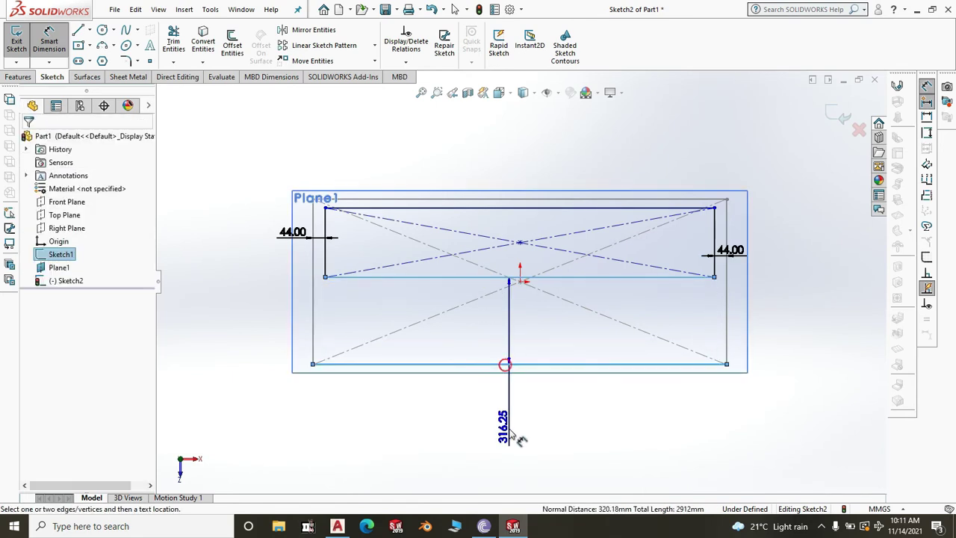
pyautogui.click(514, 437)
pyautogui.write('44')
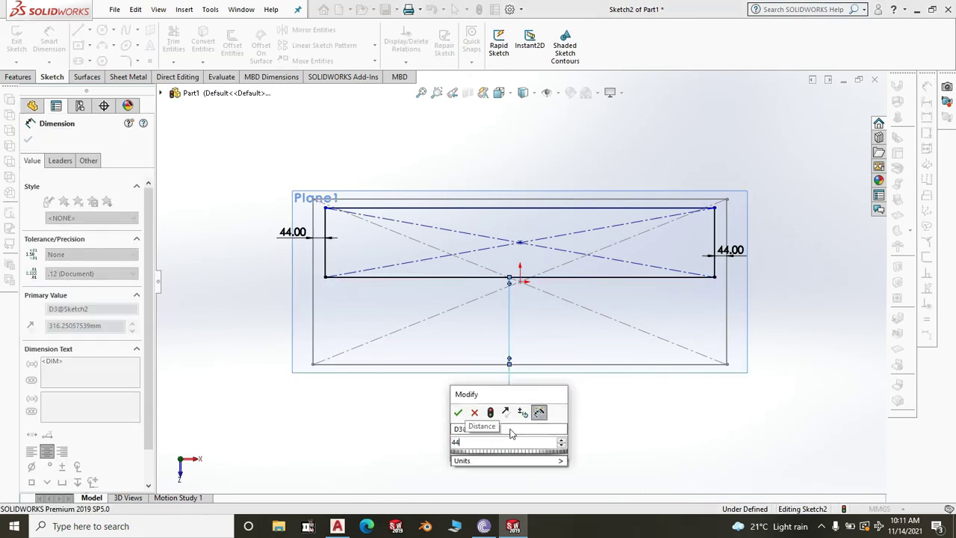
pyautogui.click(458, 412)
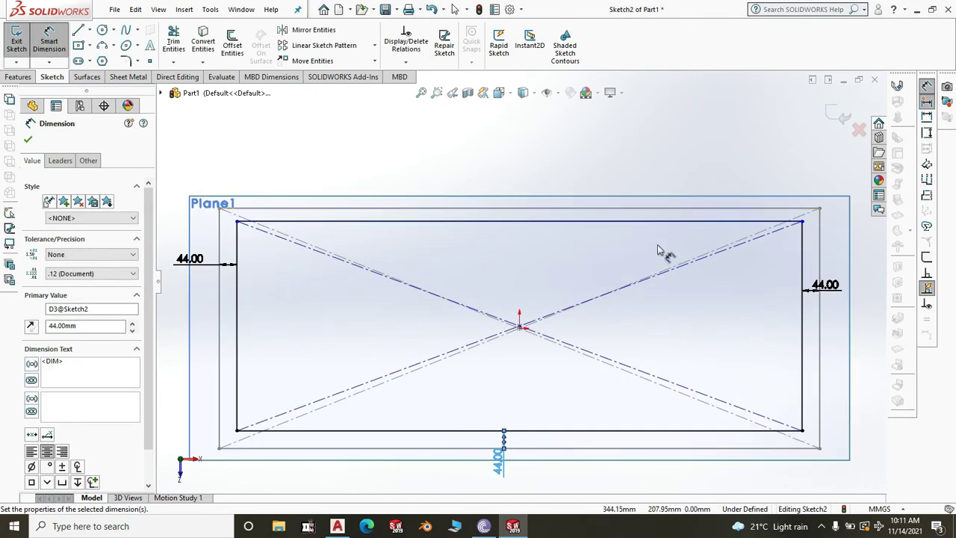
# - Dimension the distance between the upper horizontal edges of the inner and outer rectangles to 15 mm
pyautogui.click(489, 224)
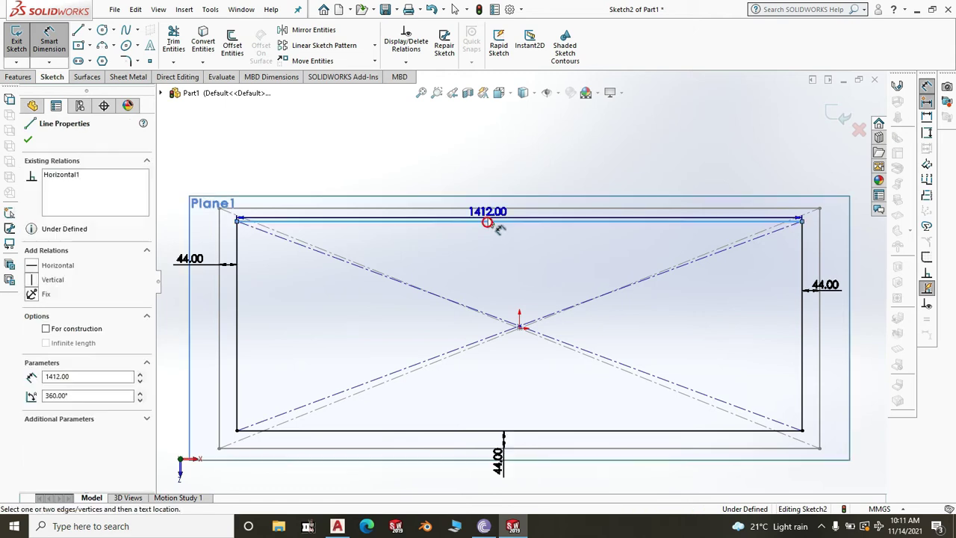
pyautogui.click(490, 209)
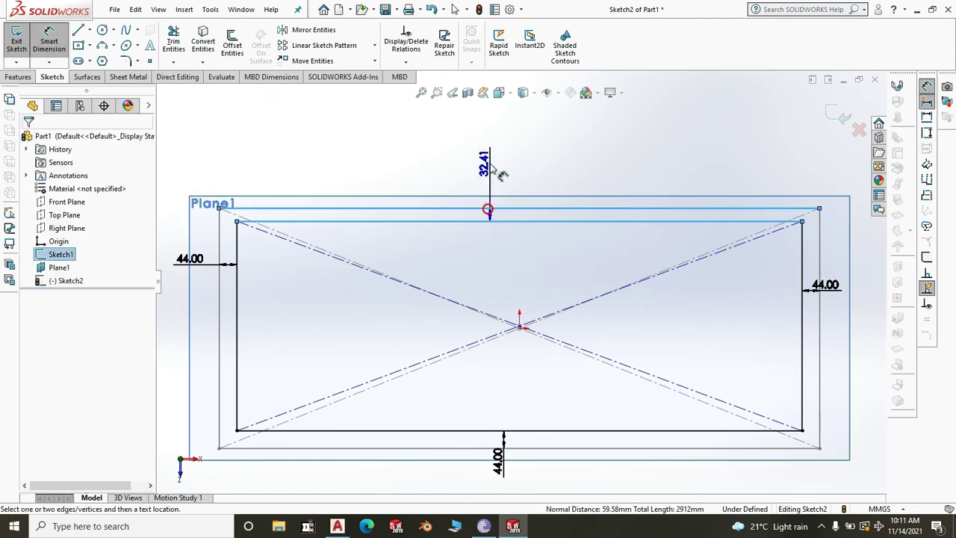
pyautogui.click(493, 162)
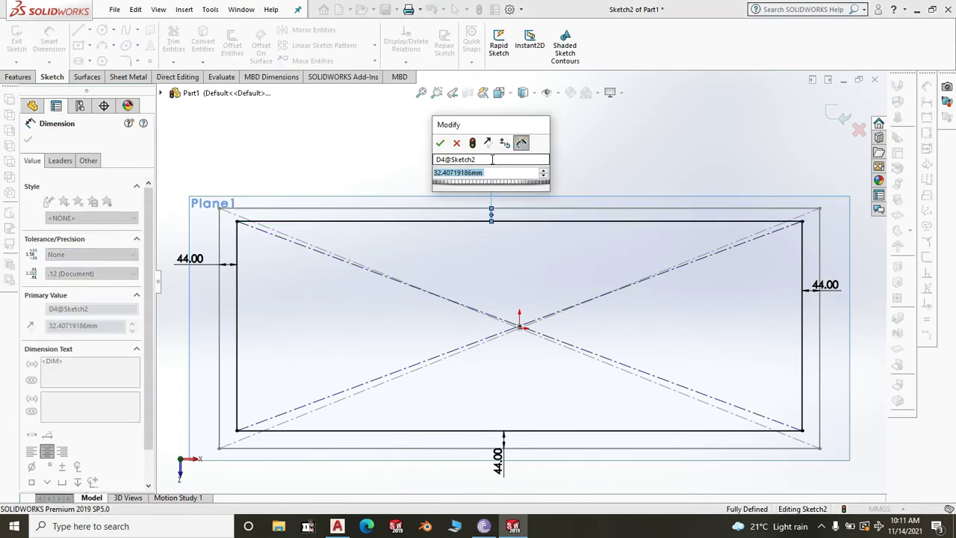
pyautogui.write('15')
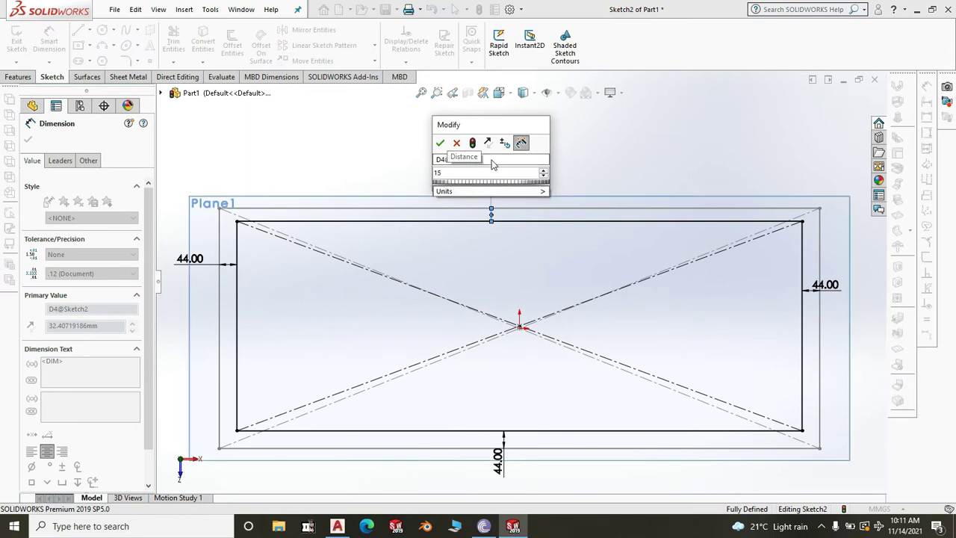
pyautogui.click(444, 145)
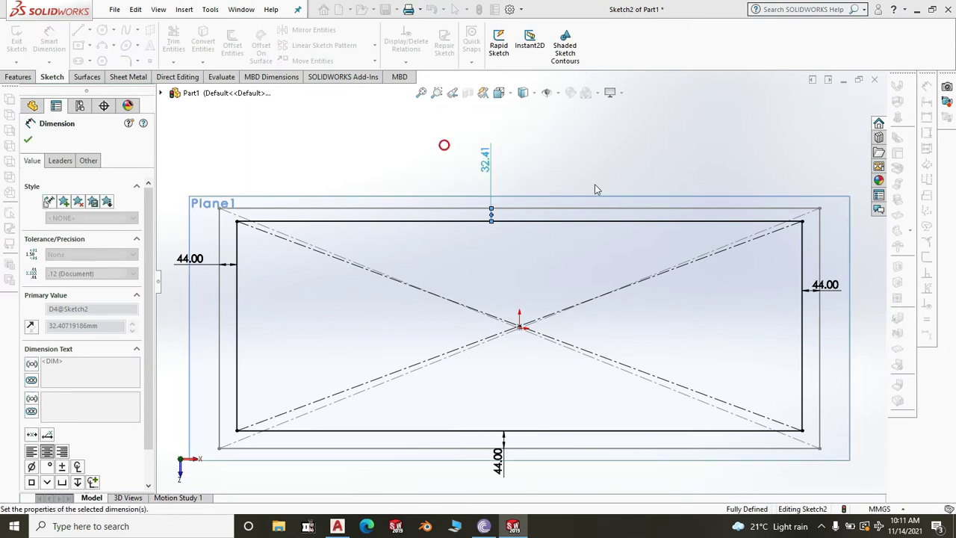
# - Create a 1.5 mm thick sheet metal base flange from the inner rectangle, with K-factor 0.5 and rectangular auto relief
pyautogui.click(128, 77)
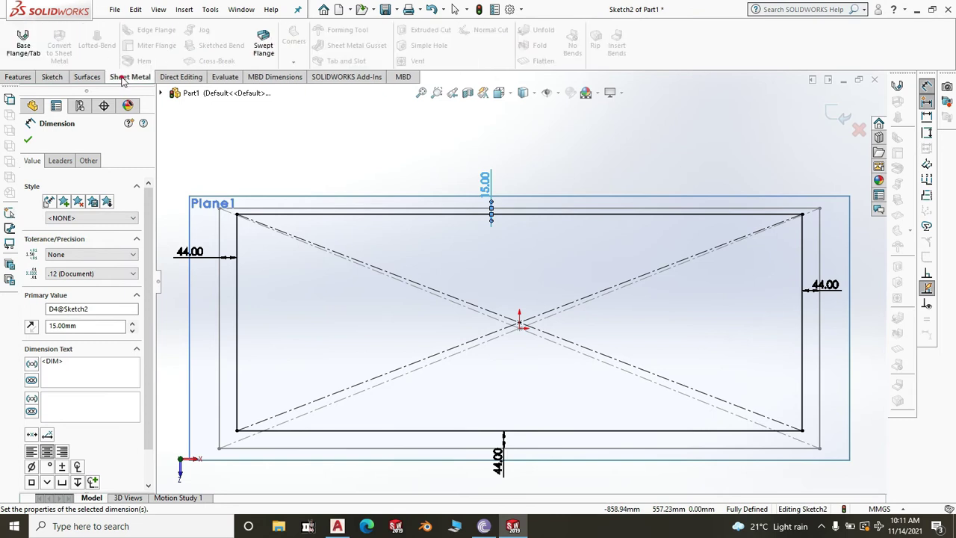
pyautogui.click(23, 39)
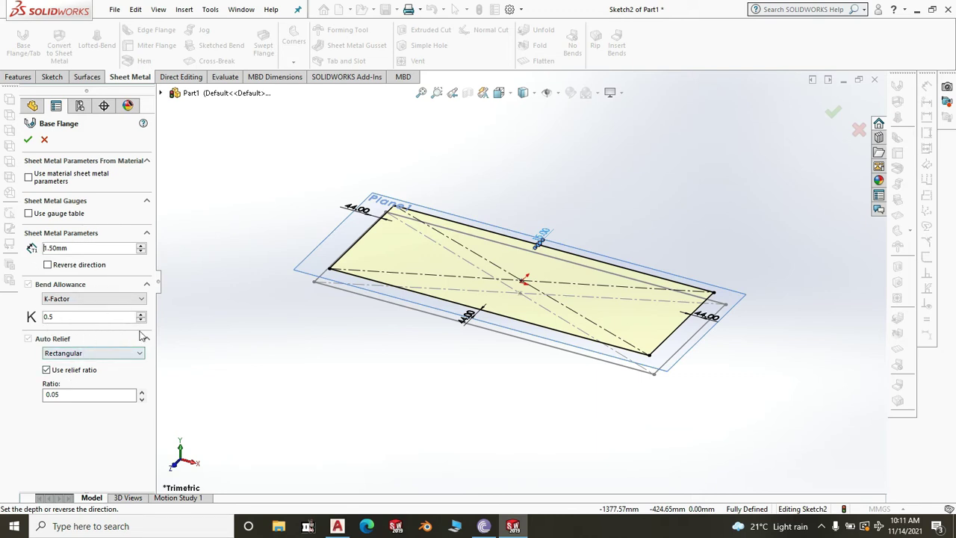
pyautogui.click(29, 141)
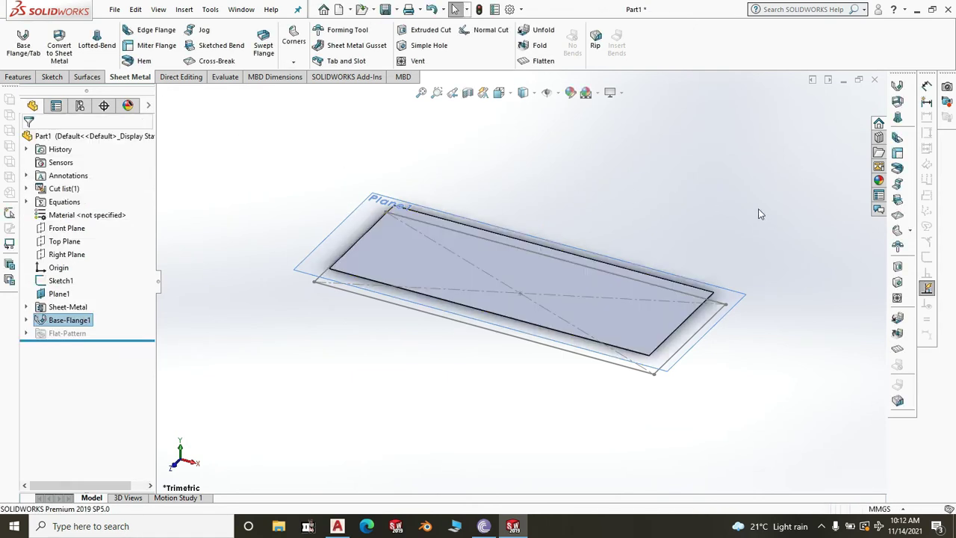
# - Hide the offset reference plane around the base flange
pyautogui.scroll(-3, 766, 251)
pyautogui.click(762, 241)
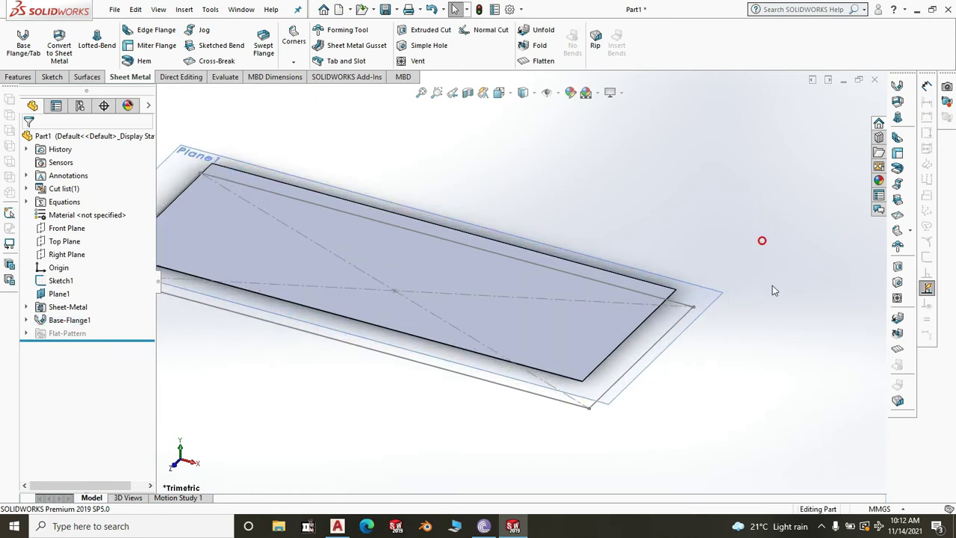
pyautogui.scroll(2, 772, 285)
pyautogui.click(272, 271)
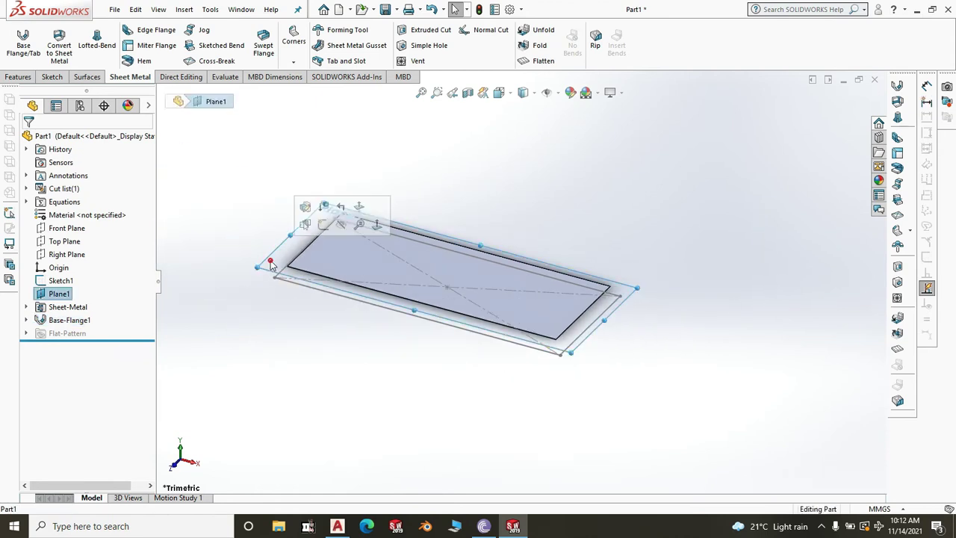
pyautogui.click(341, 225)
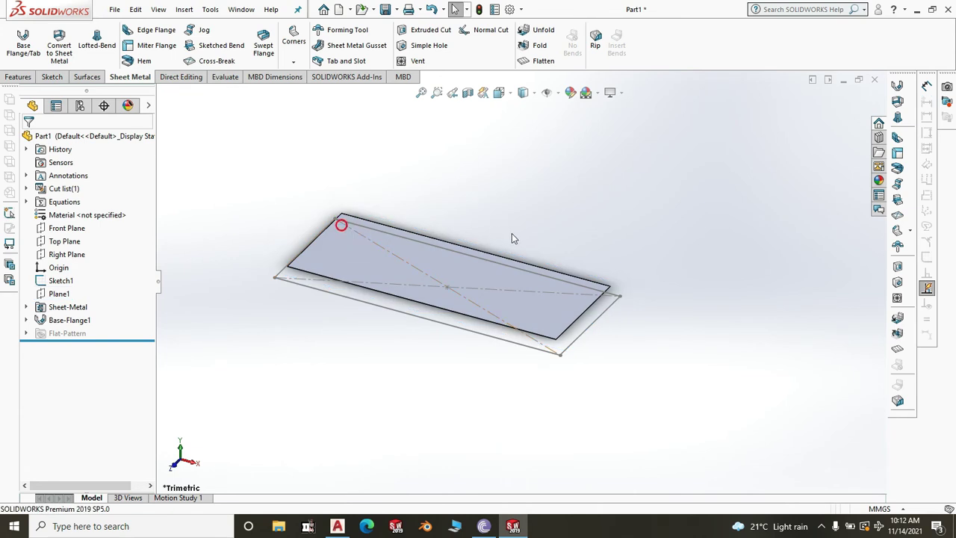
# - Create an edge flange along the base flange's rear long edge, 50 mm long at 90 degrees with the default bend radius
pyautogui.scroll(3, 513, 237)
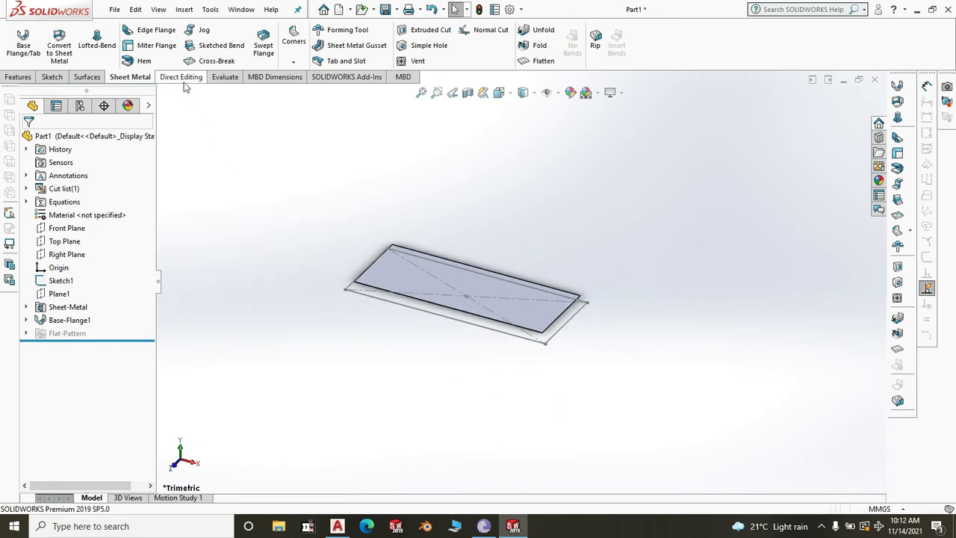
pyautogui.click(159, 33)
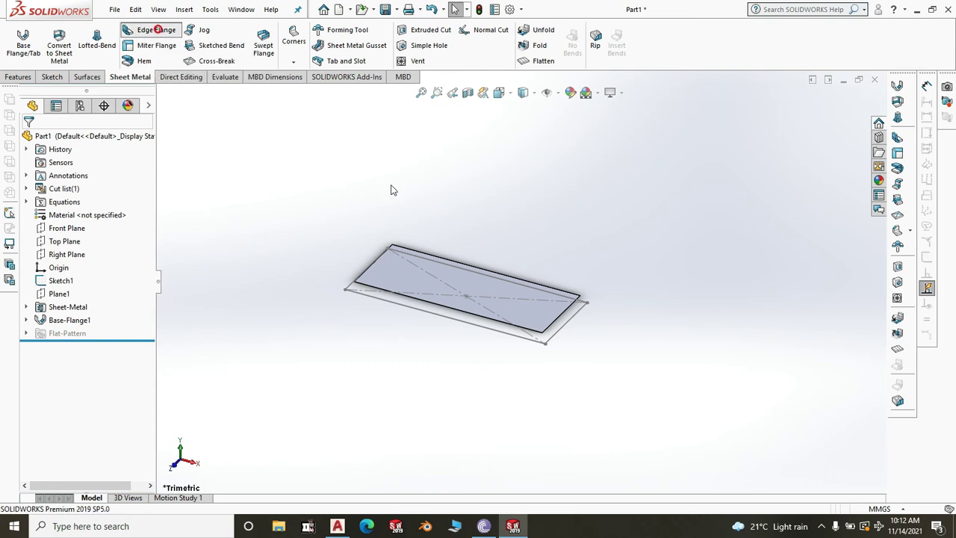
pyautogui.scroll(-5, 498, 279)
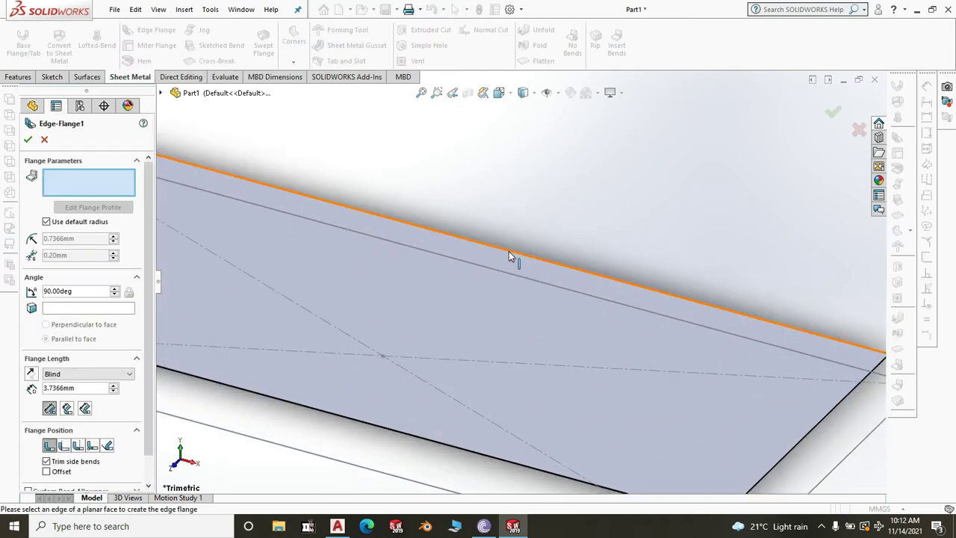
pyautogui.scroll(-3, 533, 263)
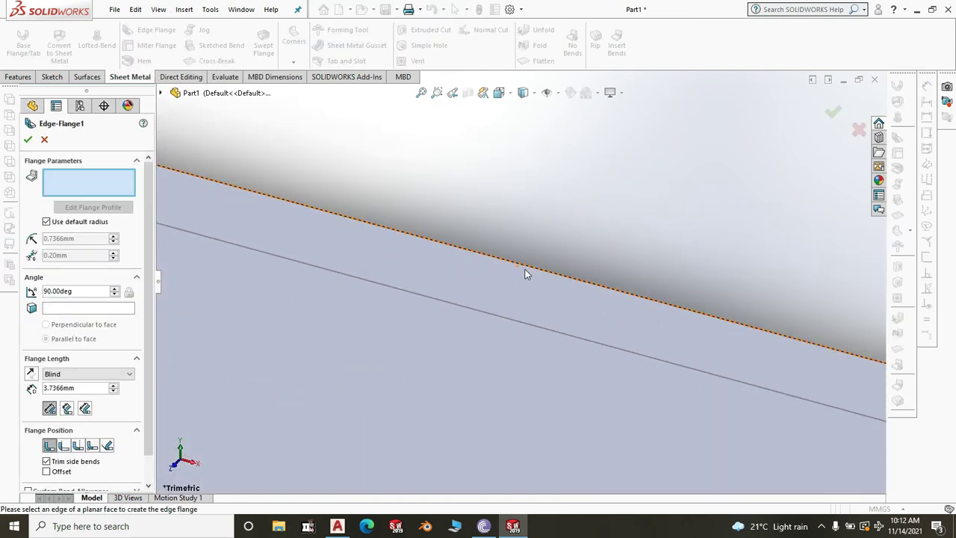
pyautogui.click(525, 271)
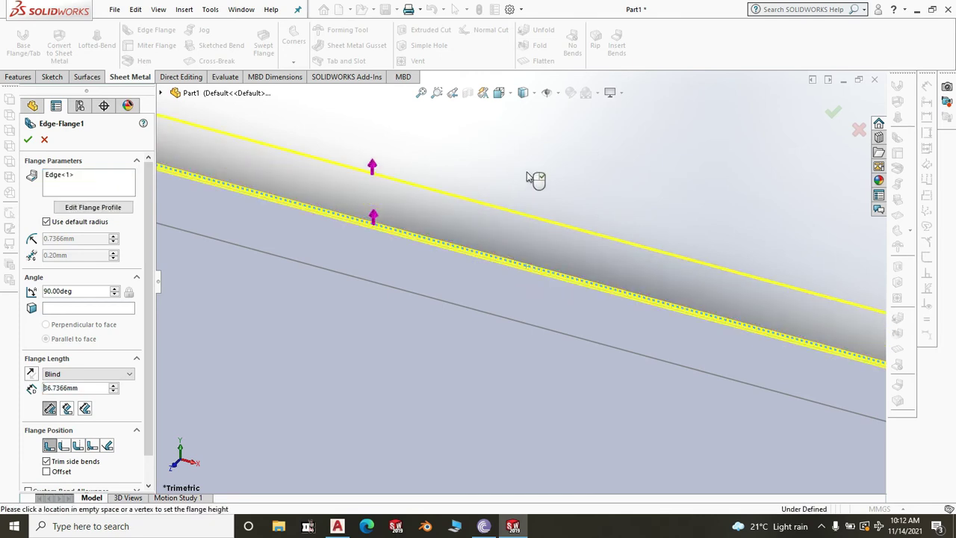
pyautogui.scroll(5, 589, 186)
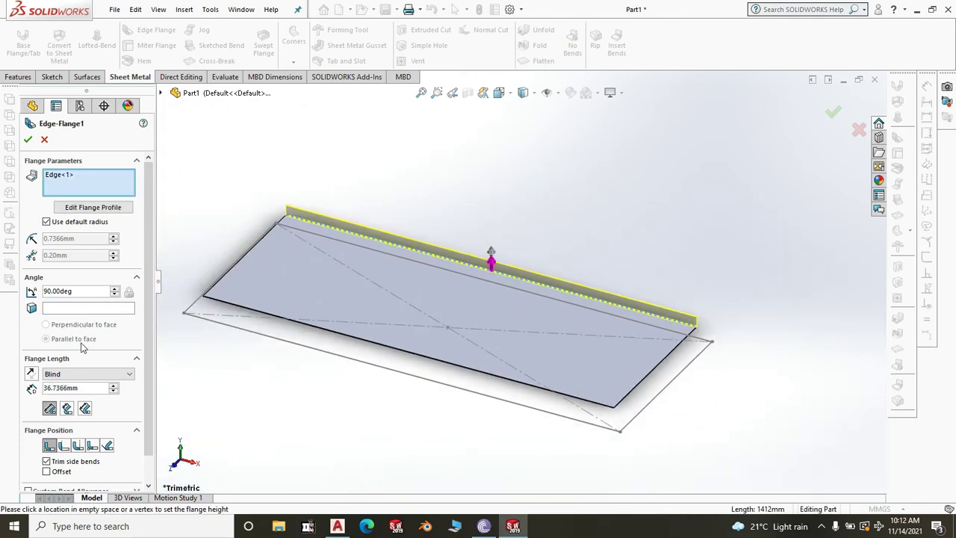
pyautogui.doubleClick(91, 389)
pyautogui.write('50')
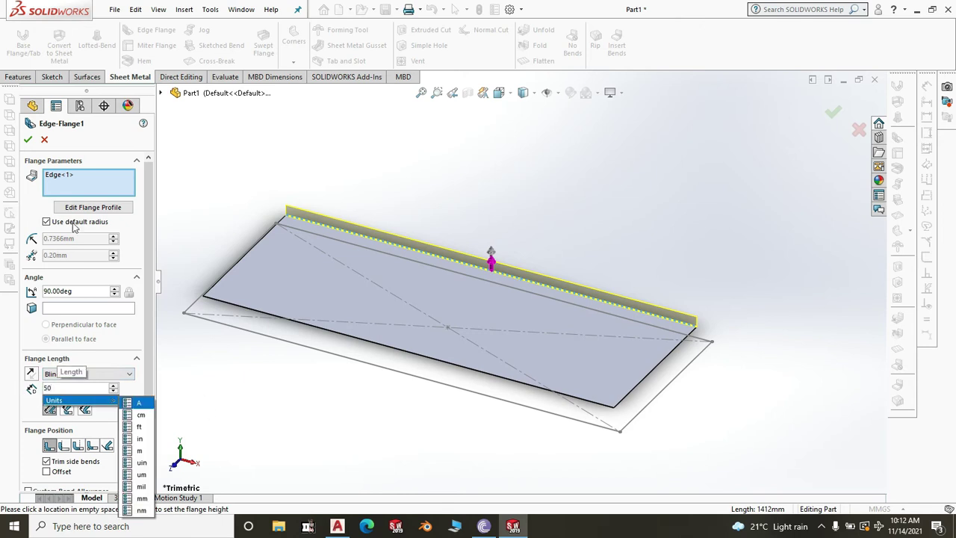
pyautogui.press('Return')
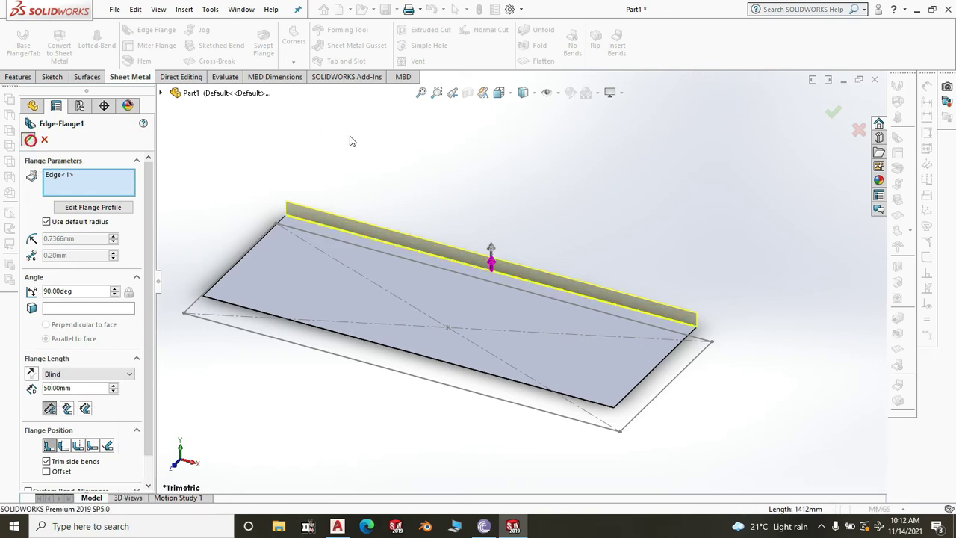
pyautogui.click(28, 140)
# - Examine the new edge flange's profile, end face and bend at the short side of the base flange
pyautogui.scroll(-2, 618, 327)
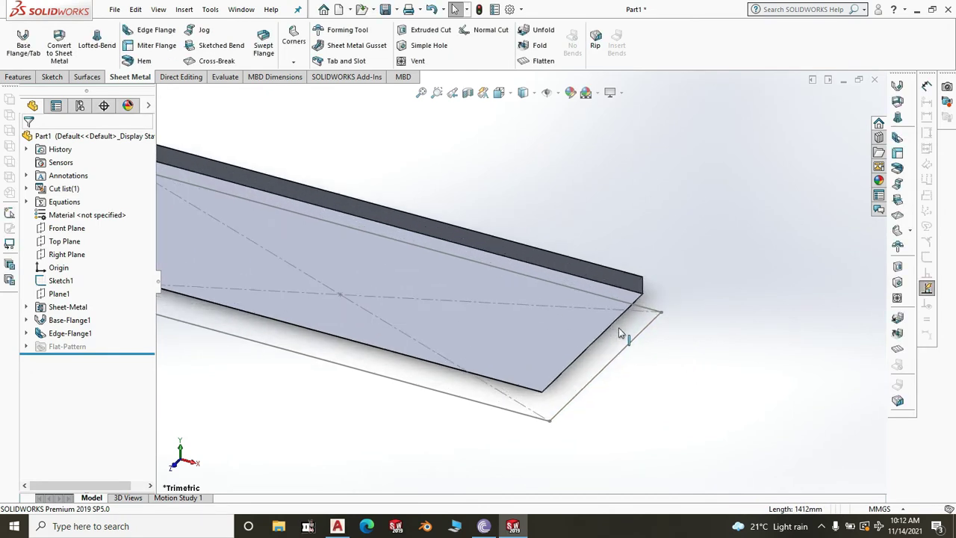
pyautogui.scroll(-2, 634, 322)
pyautogui.moveTo(635, 326); pyautogui.dragTo(569, 339, button='middle')
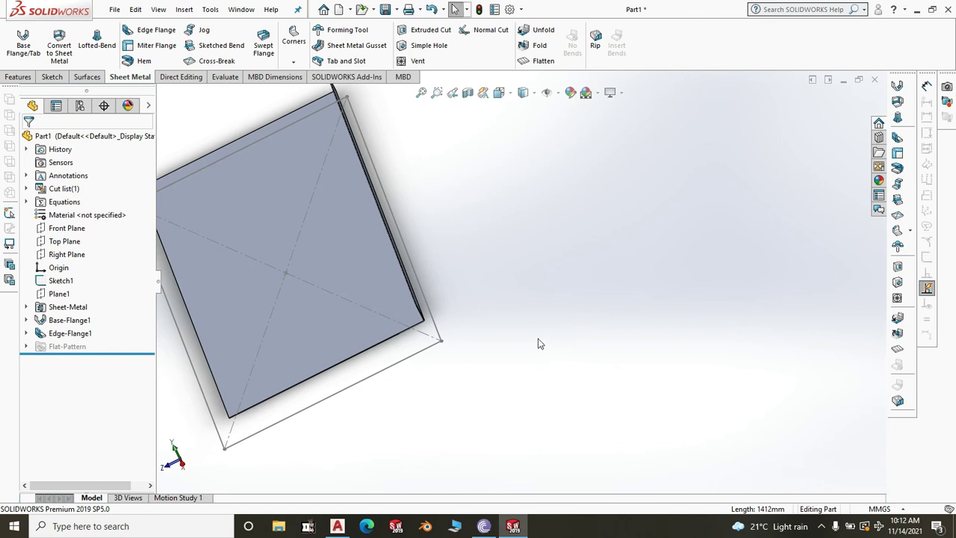
pyautogui.scroll(-3, 413, 282)
pyautogui.moveTo(491, 328); pyautogui.dragTo(466, 331, button='middle')
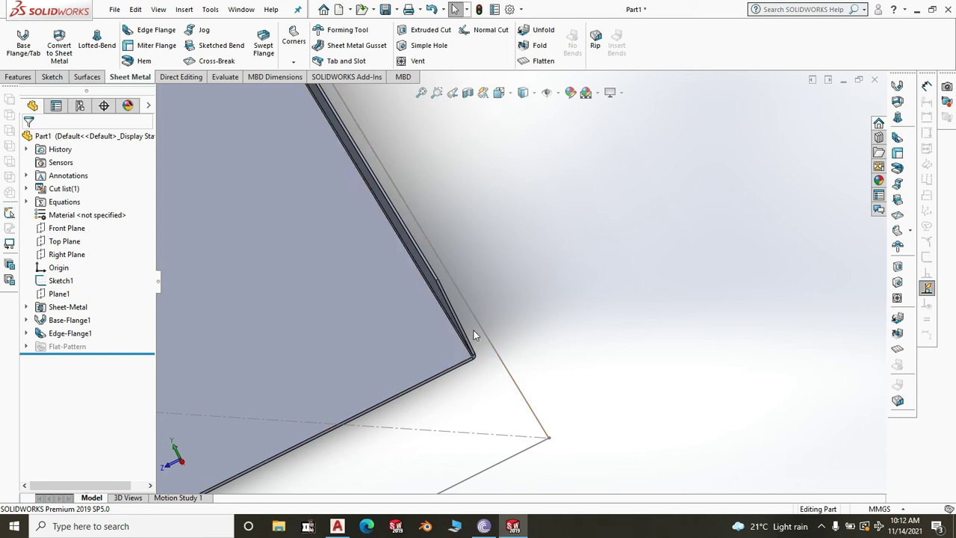
pyautogui.scroll(-3, 431, 266)
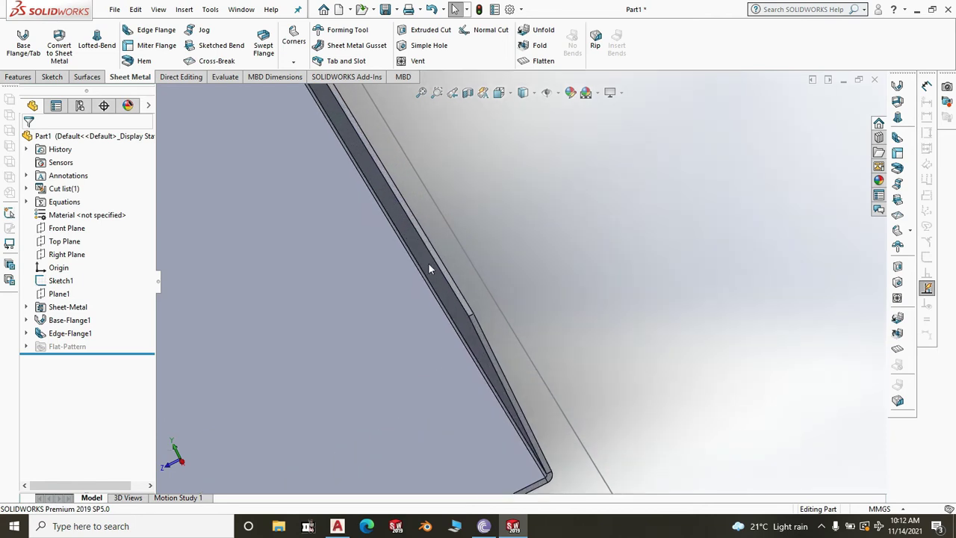
pyautogui.moveTo(494, 279); pyautogui.dragTo(503, 264, button='middle')
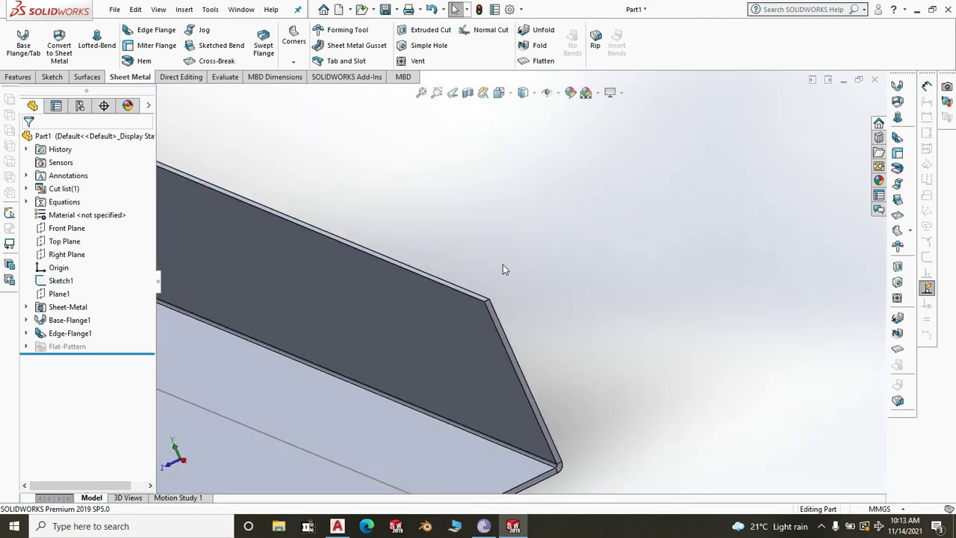
pyautogui.scroll(-4, 507, 261)
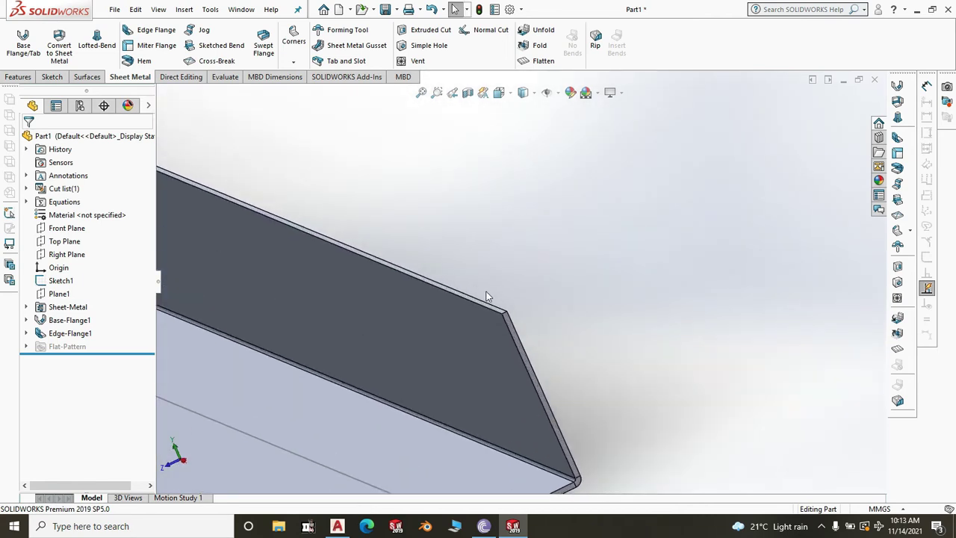
pyautogui.scroll(5, 532, 286)
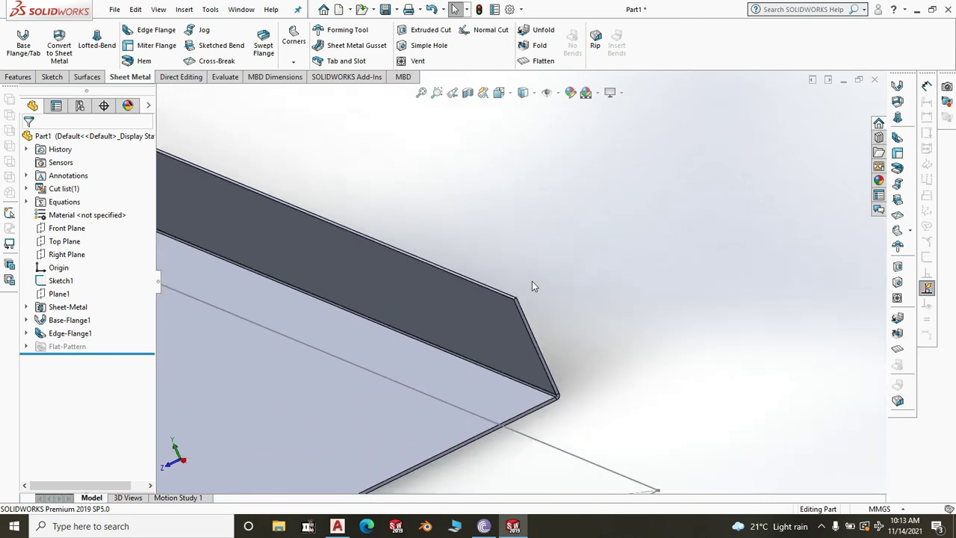
pyautogui.moveTo(532, 286); pyautogui.dragTo(598, 364, button='middle')
pyautogui.scroll(-2, 598, 364)
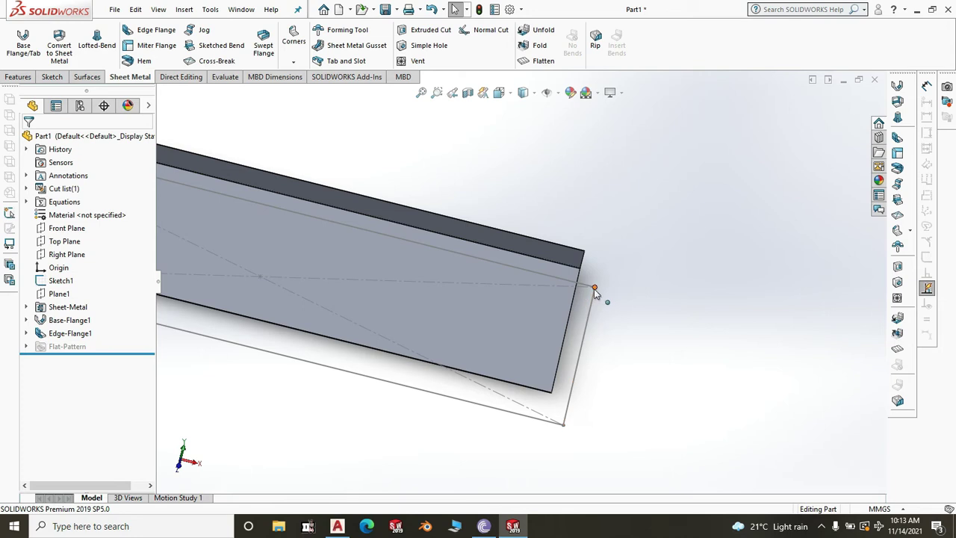
pyautogui.moveTo(667, 298); pyautogui.dragTo(553, 272, button='middle')
pyautogui.scroll(-2, 553, 275)
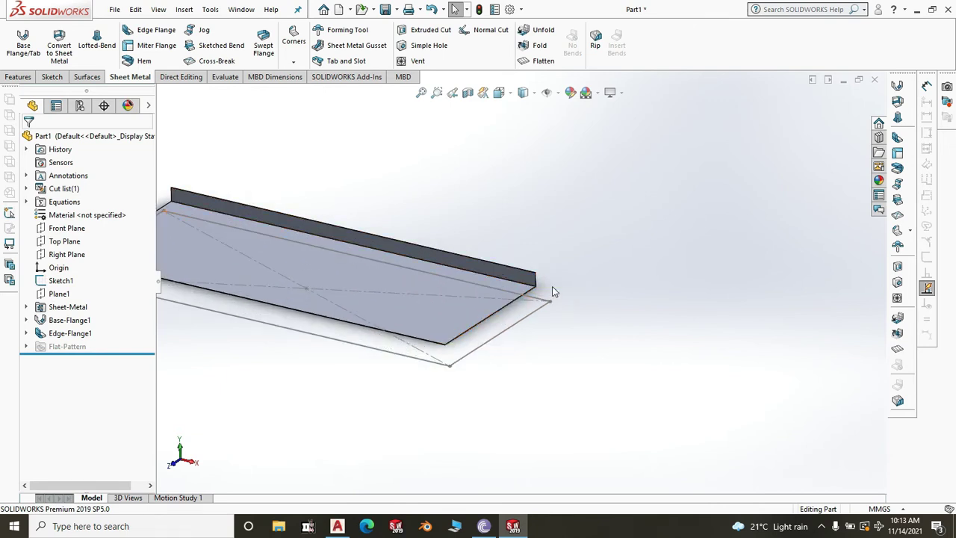
pyautogui.scroll(-2, 545, 286)
pyautogui.scroll(4, 609, 293)
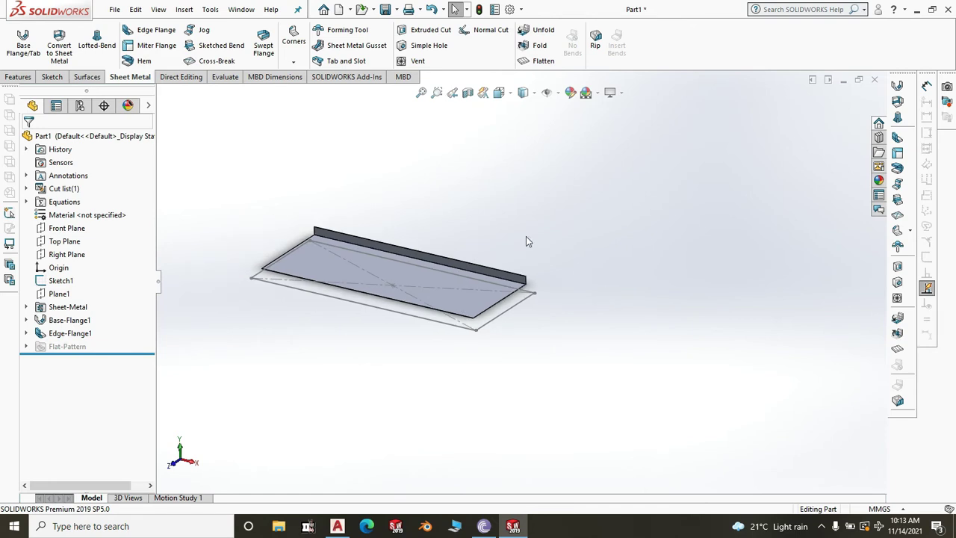
pyautogui.scroll(-3, 490, 243)
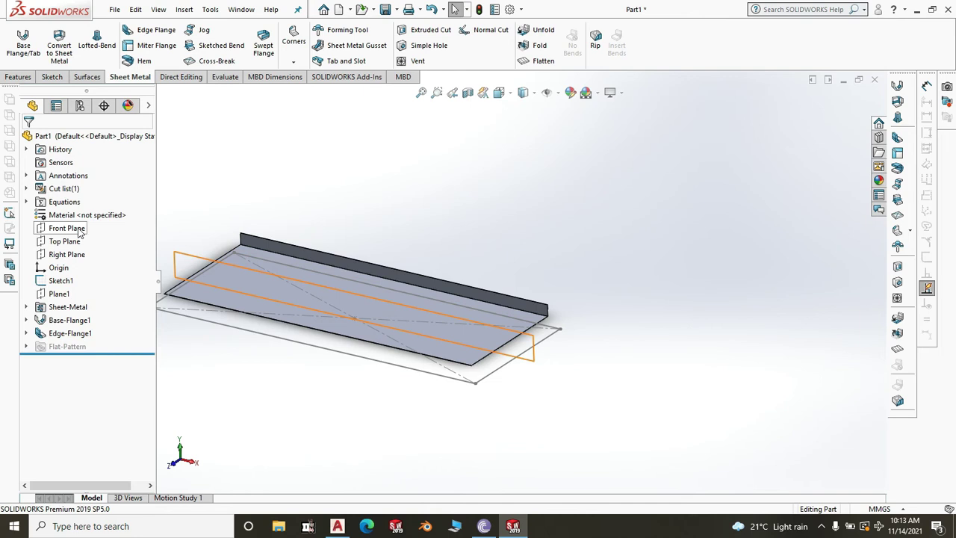
# - Select the Front Plane and examine the bend corner where the rear edge flange meets the base flange's short edge
pyautogui.click(76, 229)
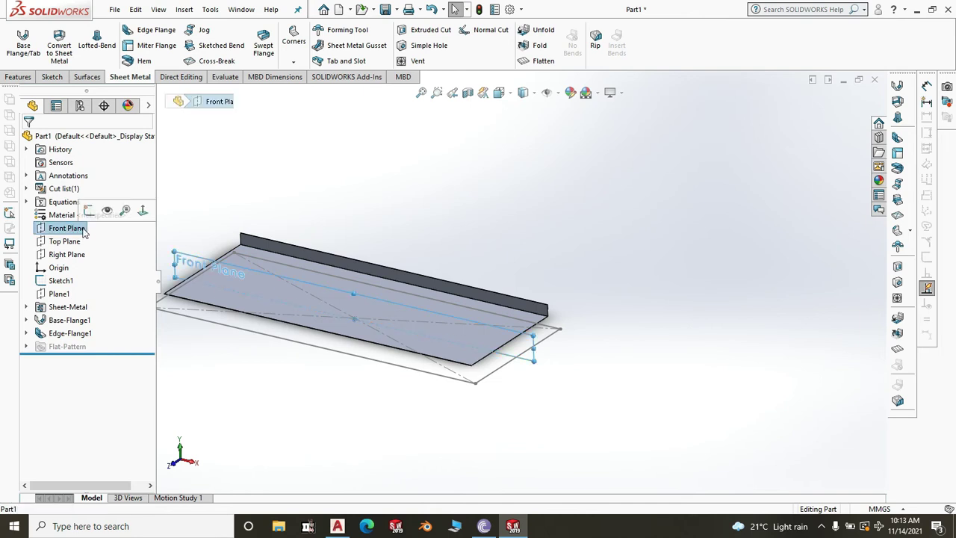
pyautogui.scroll(-5, 554, 308)
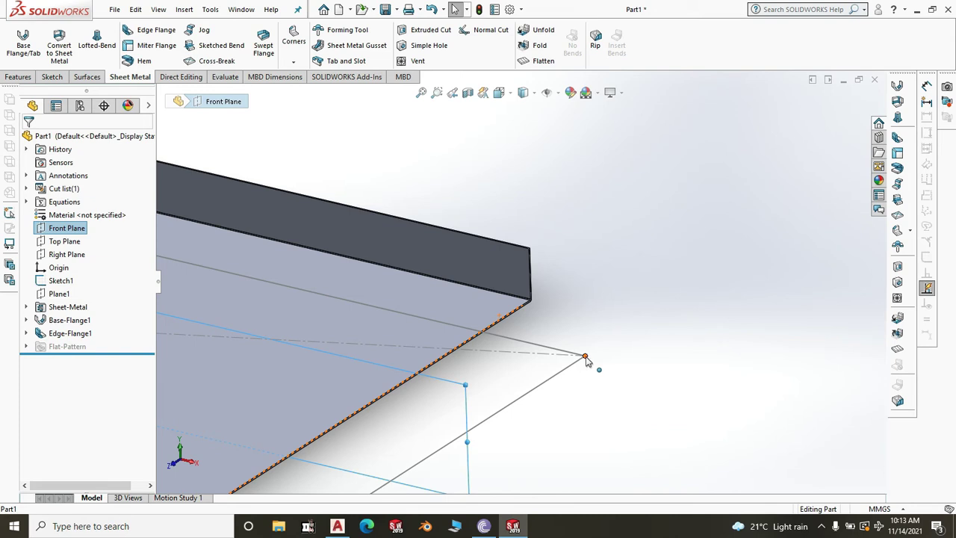
pyautogui.scroll(4, 548, 257)
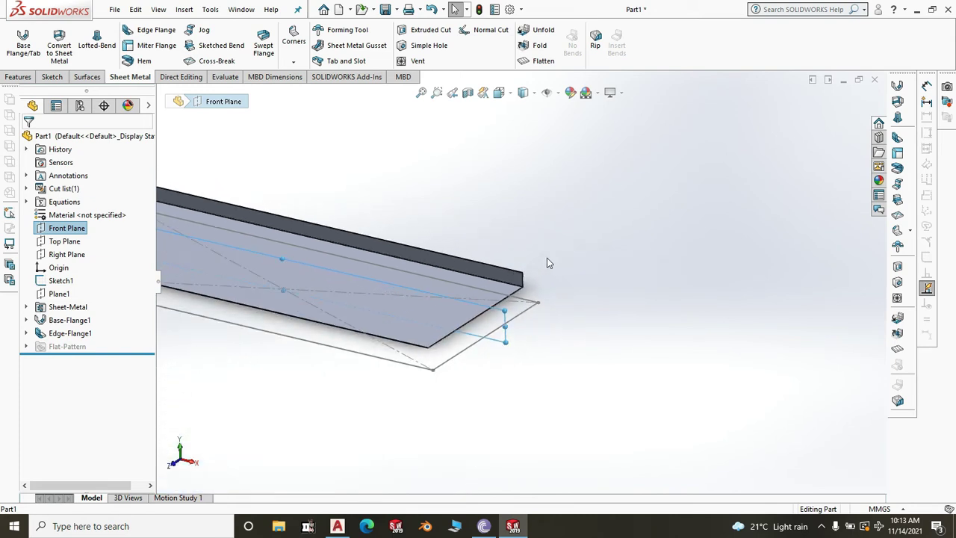
pyautogui.scroll(-5, 527, 271)
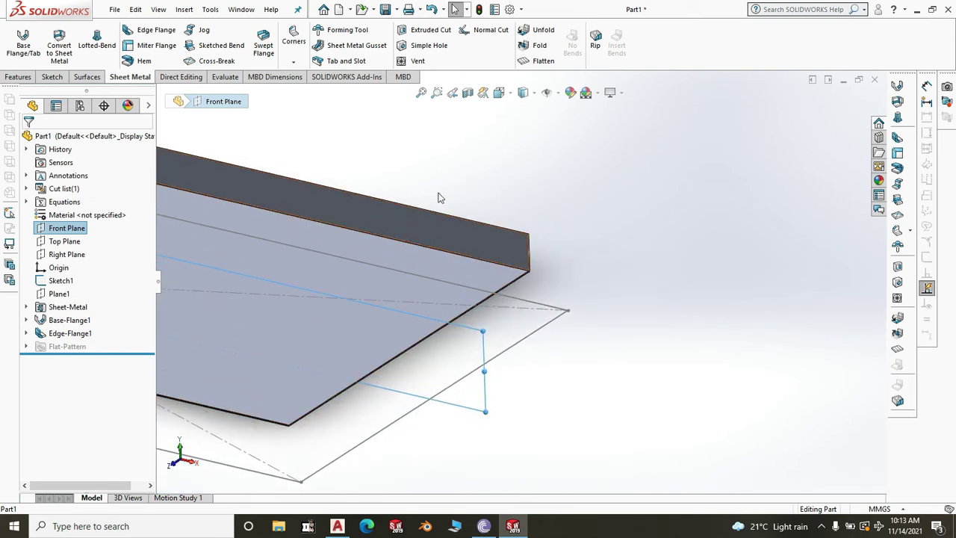
pyautogui.scroll(-3, 538, 263)
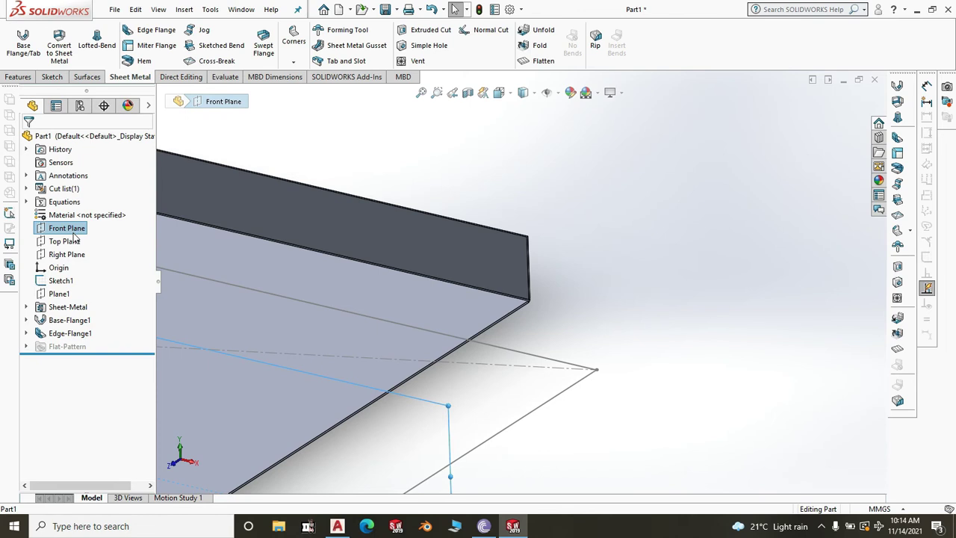
pyautogui.scroll(-4, 553, 289)
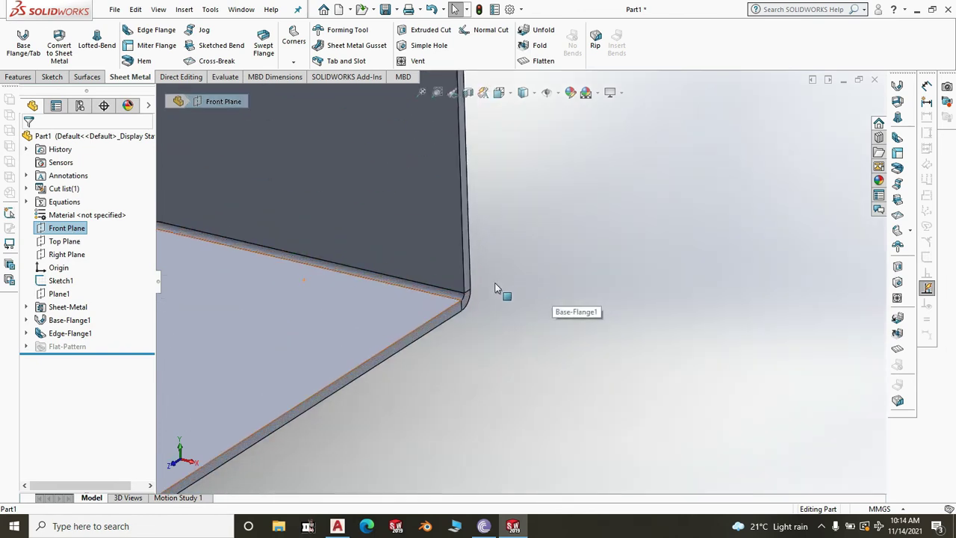
pyautogui.scroll(-2, 495, 288)
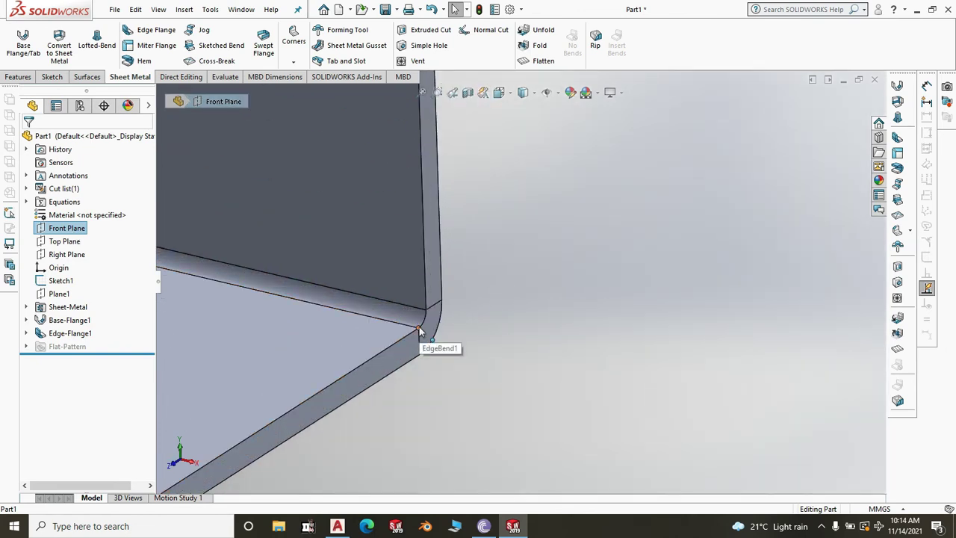
pyautogui.moveTo(420, 331); pyautogui.dragTo(430, 335, button='middle')
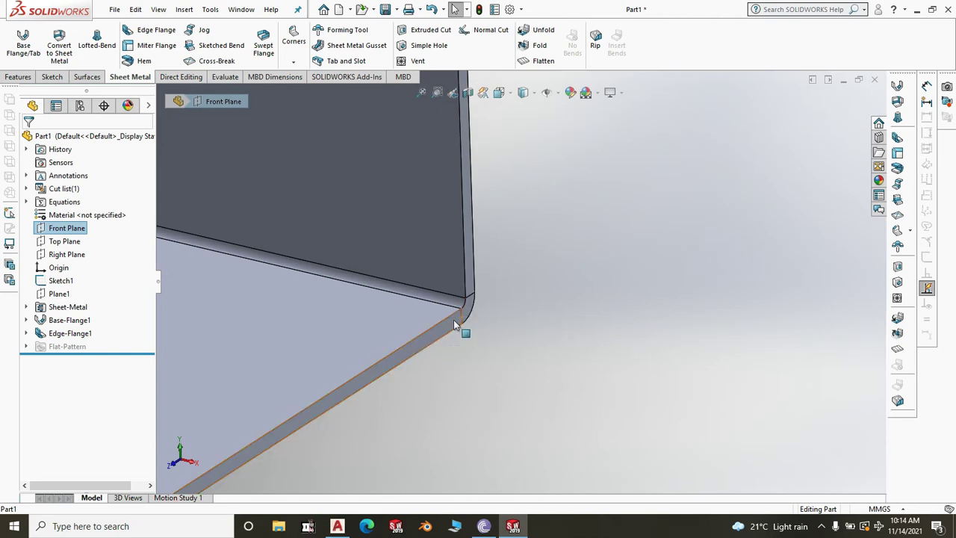
pyautogui.scroll(-3, 396, 363)
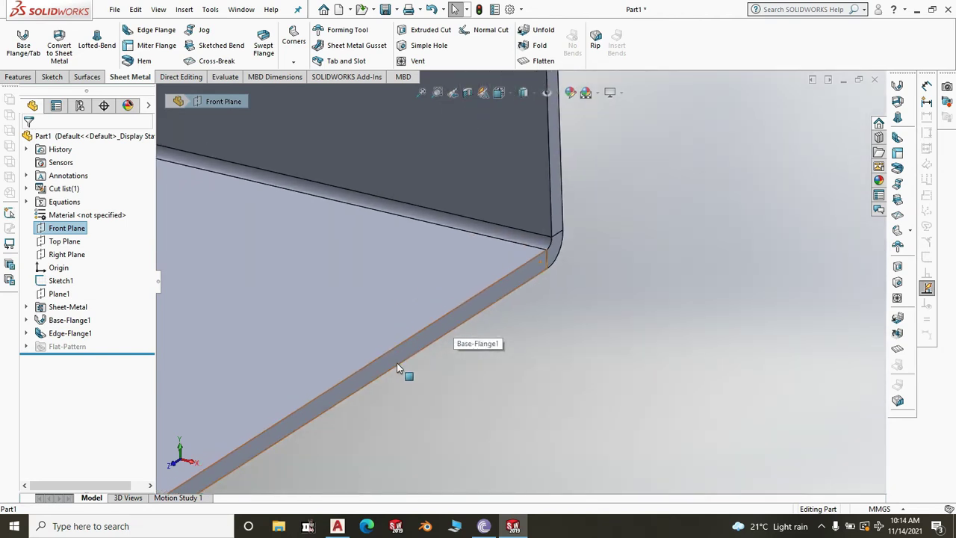
pyautogui.scroll(4, 397, 362)
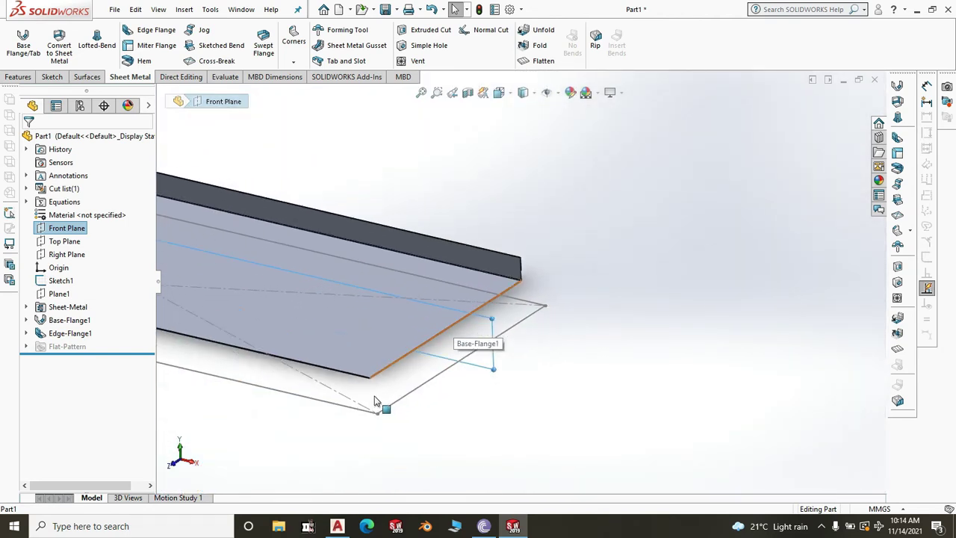
pyautogui.scroll(2, 376, 401)
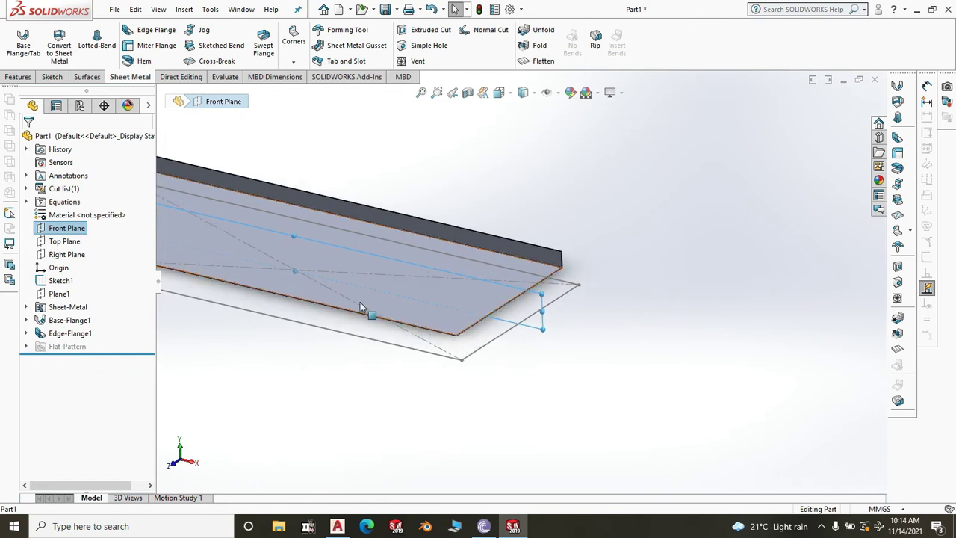
# - Compare the bend corners at both ends of the rear edge flange with the Front Plane selected
pyautogui.scroll(3, 351, 250)
pyautogui.scroll(-5, 396, 247)
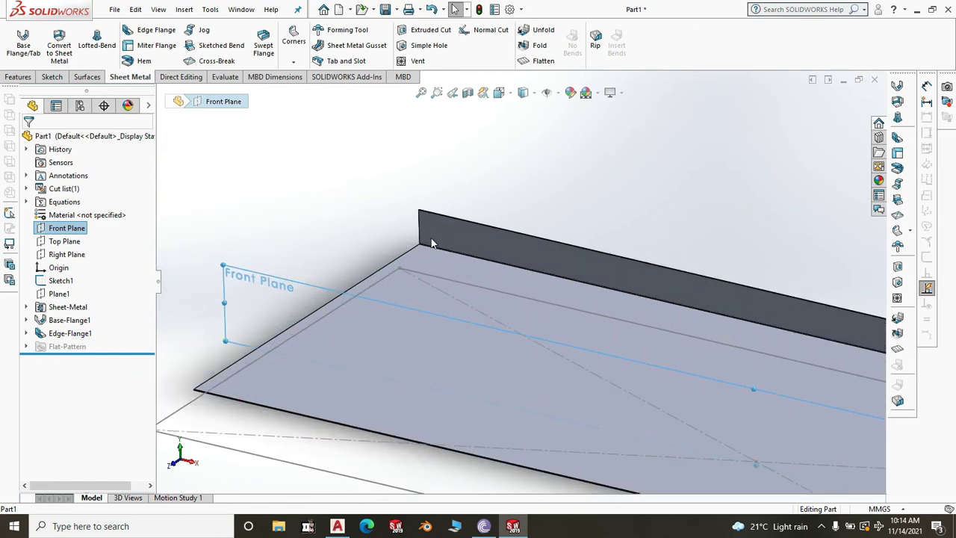
pyautogui.scroll(-4, 431, 243)
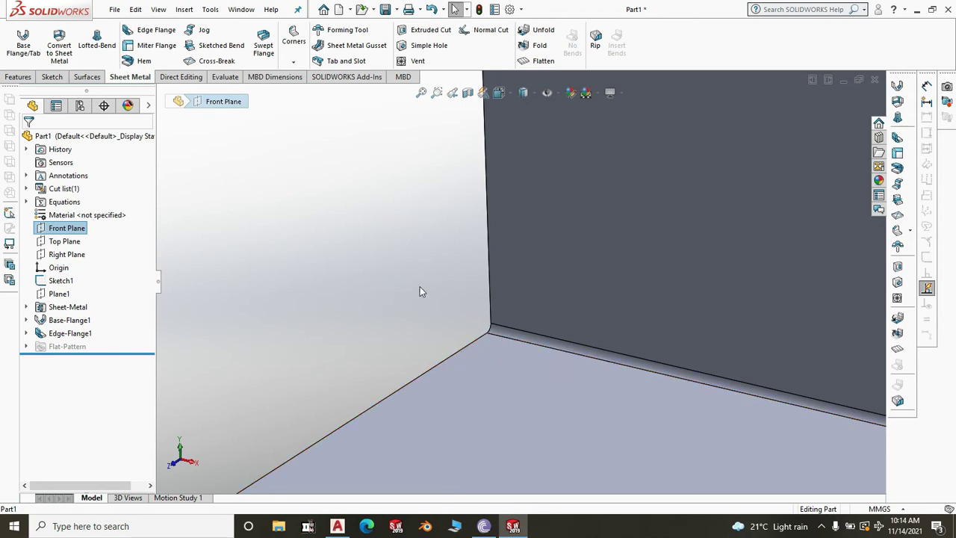
pyautogui.scroll(5, 481, 341)
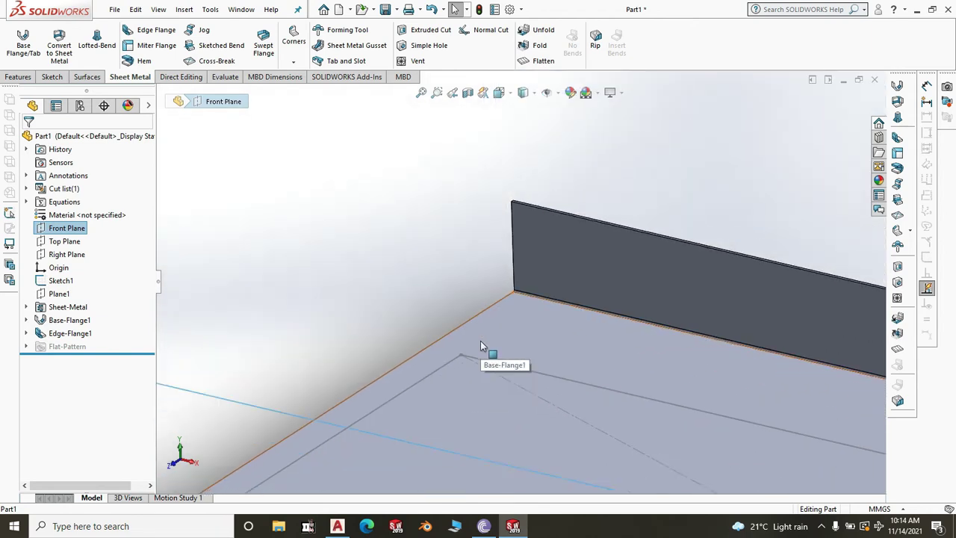
pyautogui.scroll(5, 480, 341)
pyautogui.scroll(-5, 794, 354)
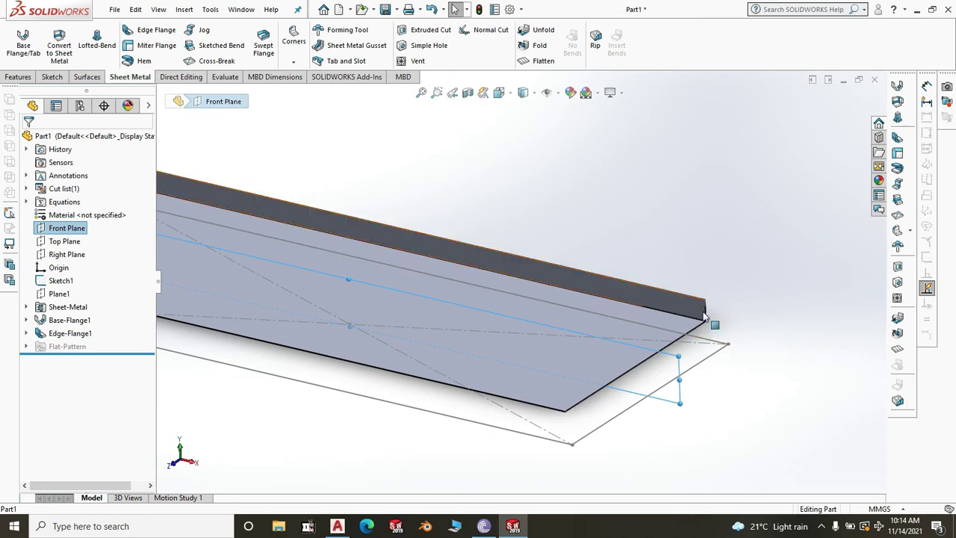
pyautogui.scroll(-2, 706, 318)
pyautogui.scroll(-6, 683, 331)
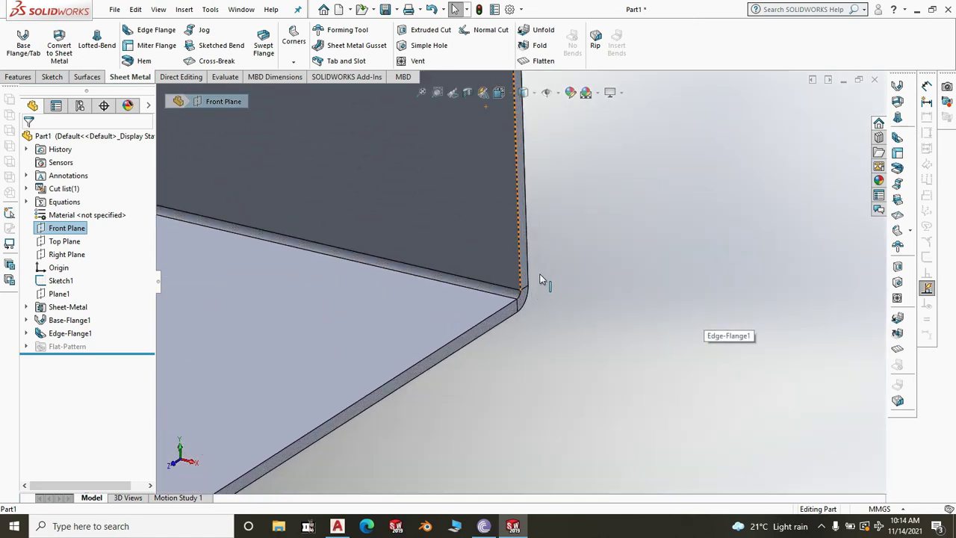
# - Create a reference plane parallel to the Front Plane and coincident with the inner bend vertex at the rear edge flange's short end
pyautogui.click(19, 77)
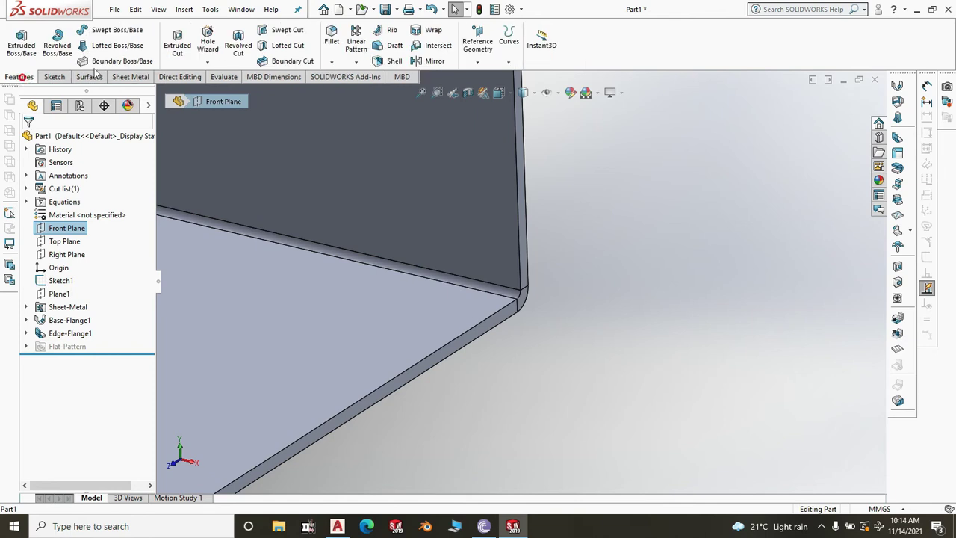
pyautogui.click(479, 36)
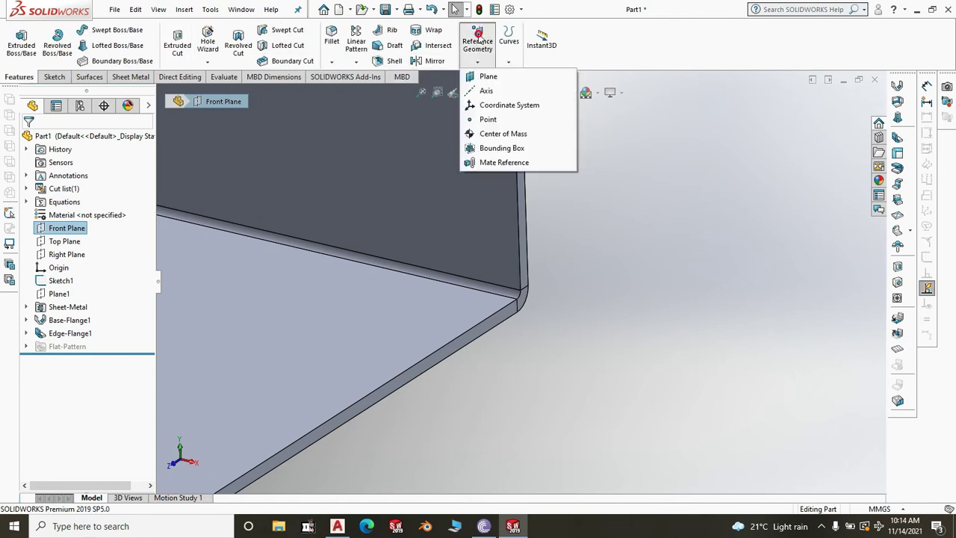
pyautogui.click(485, 77)
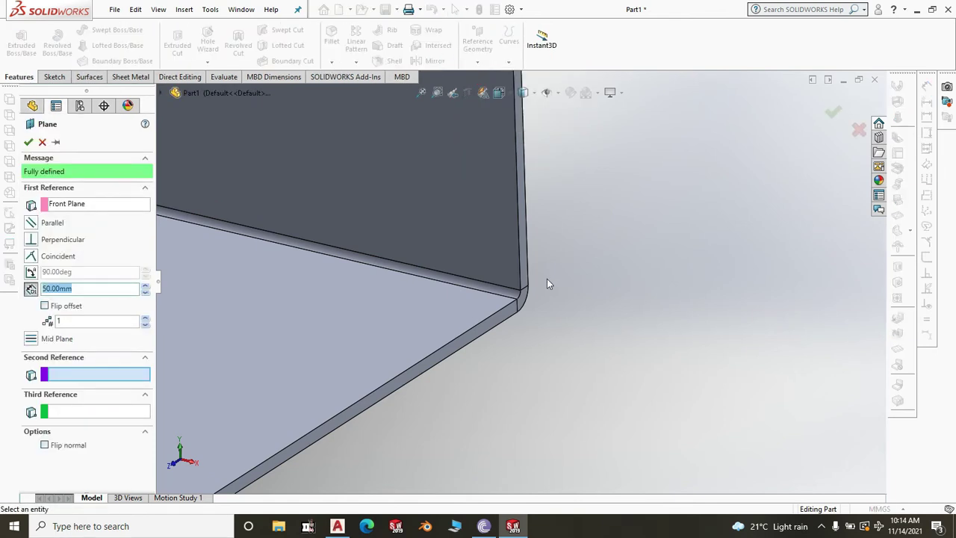
pyautogui.scroll(-4, 520, 301)
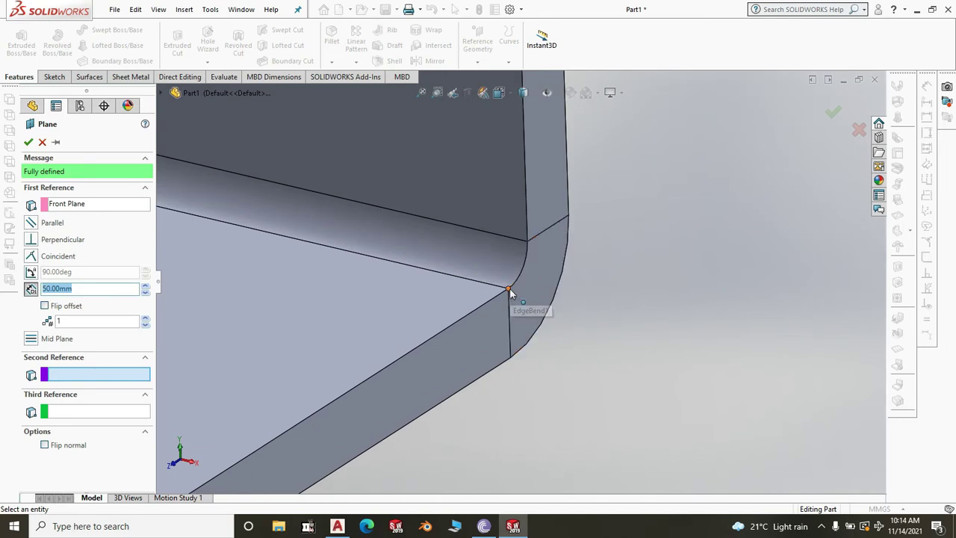
pyautogui.click(509, 289)
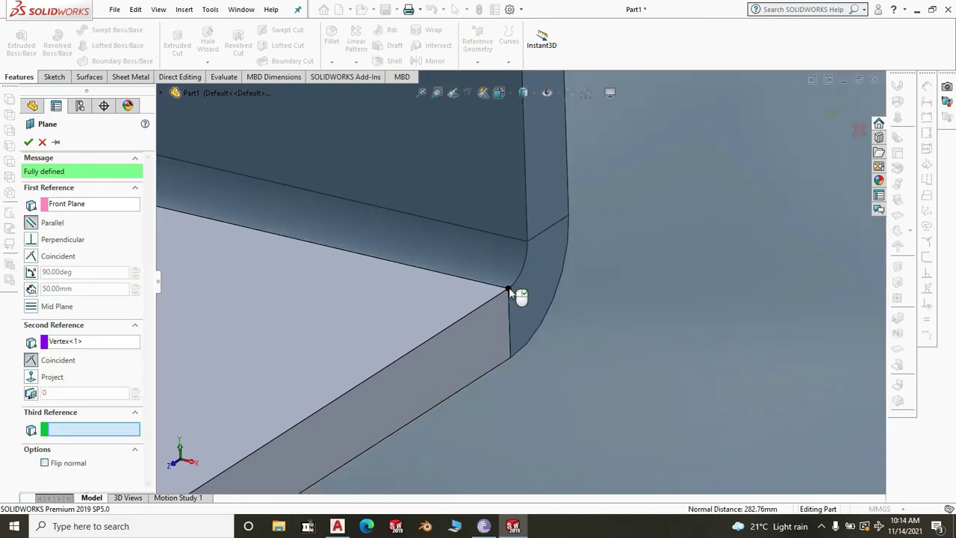
pyautogui.scroll(10, 509, 292)
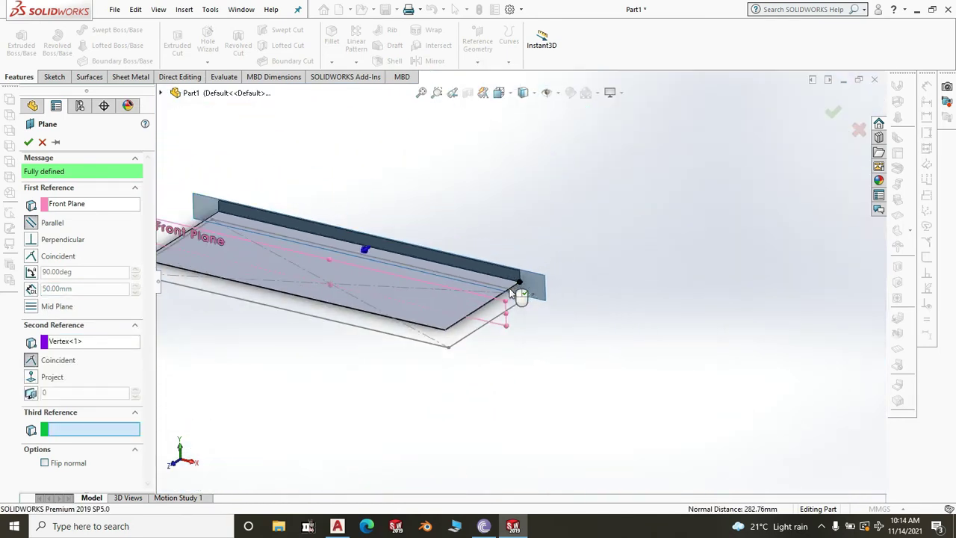
pyautogui.scroll(3, 511, 290)
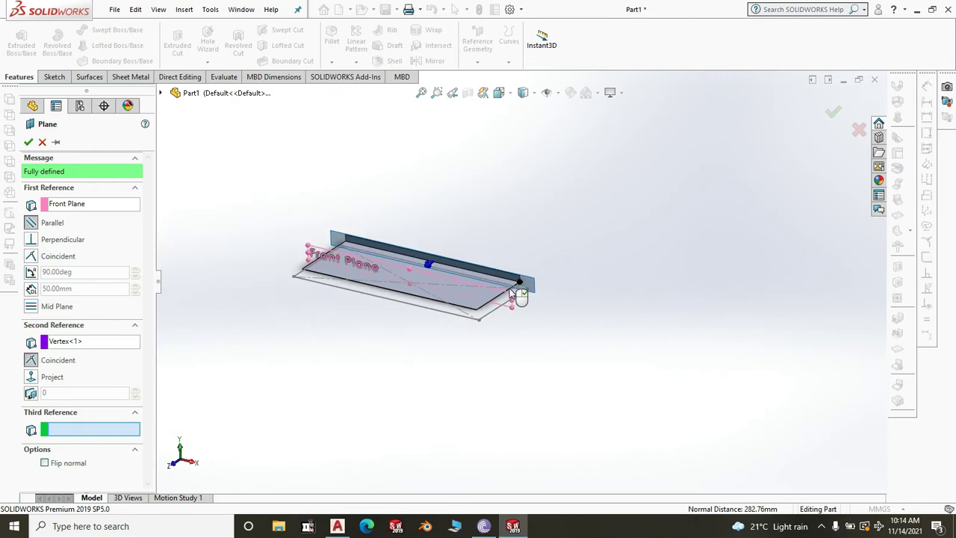
pyautogui.click(30, 141)
pyautogui.scroll(-5, 512, 259)
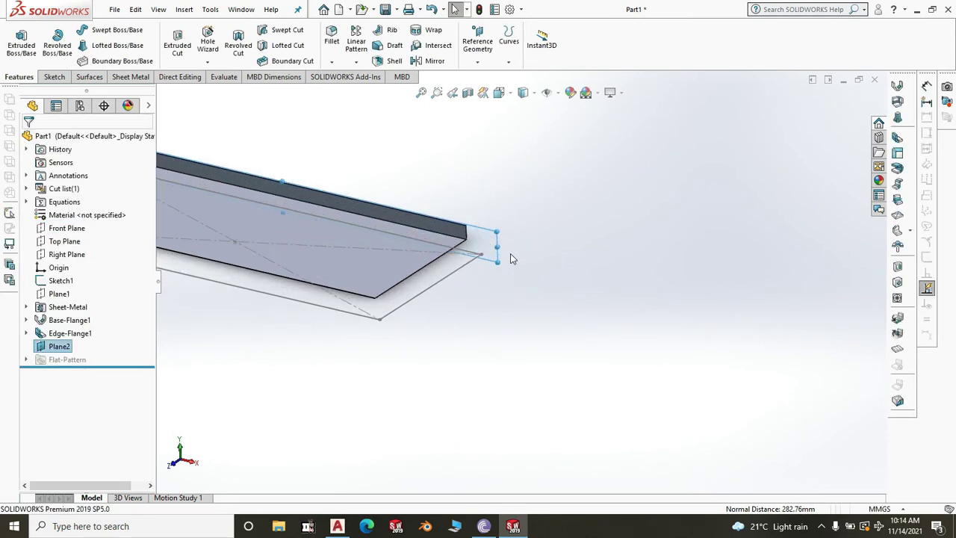
pyautogui.click(476, 231)
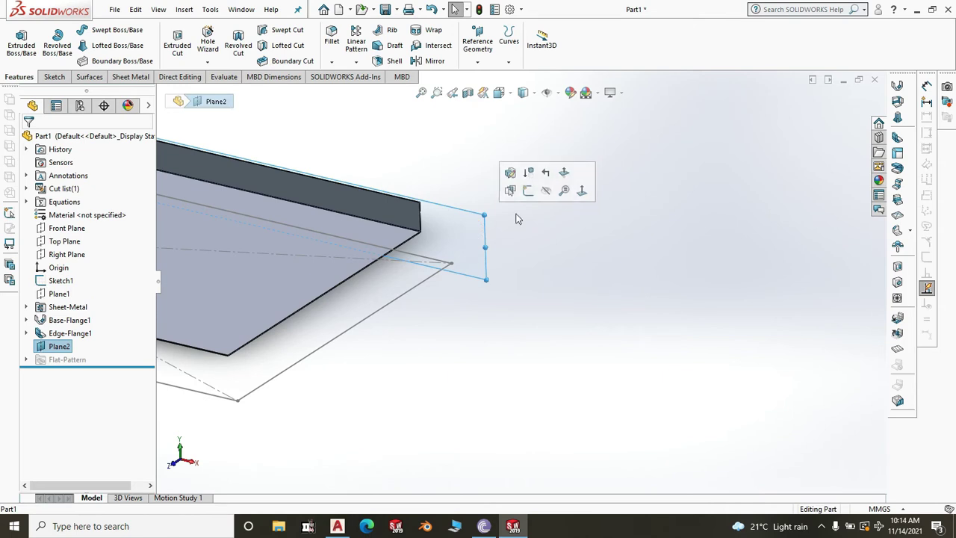
pyautogui.click(529, 191)
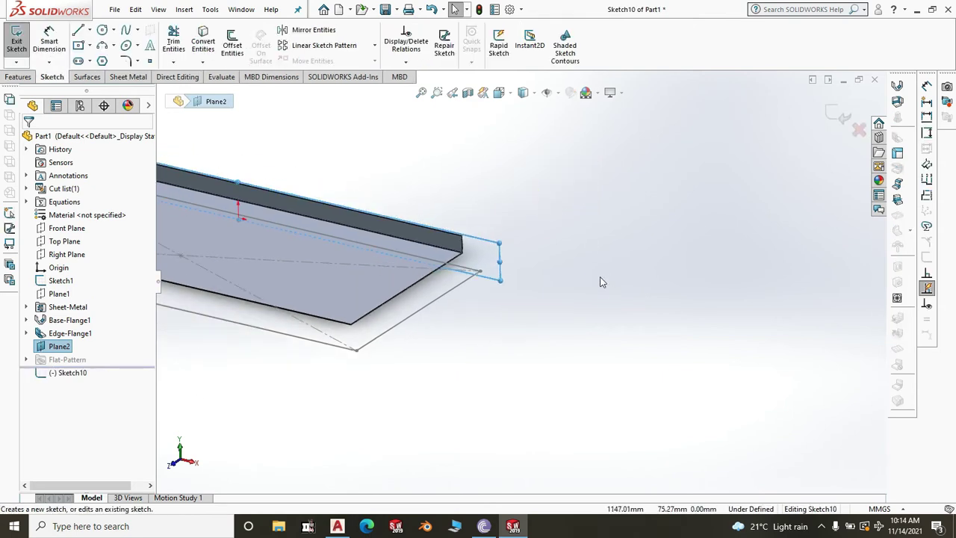
pyautogui.click(90, 47)
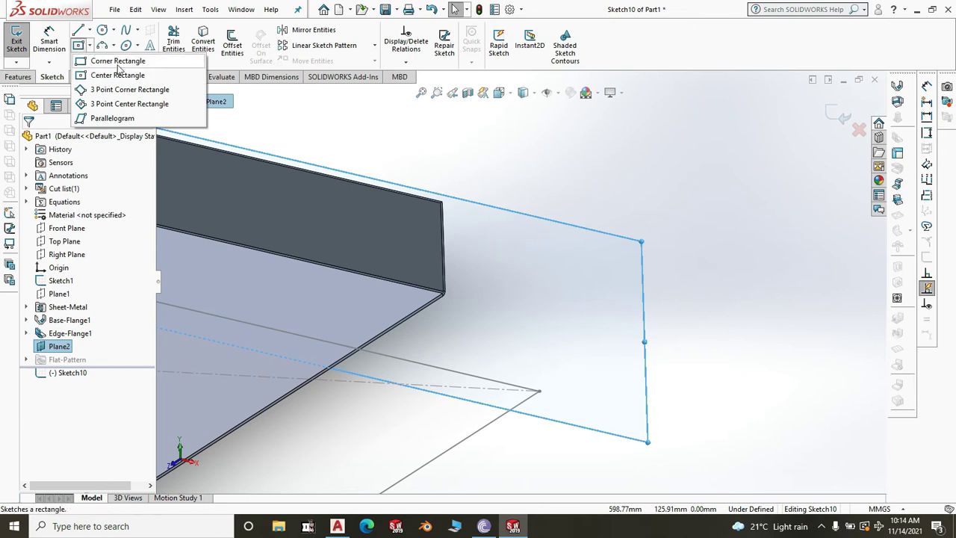
pyautogui.click(118, 61)
pyautogui.scroll(-5, 478, 299)
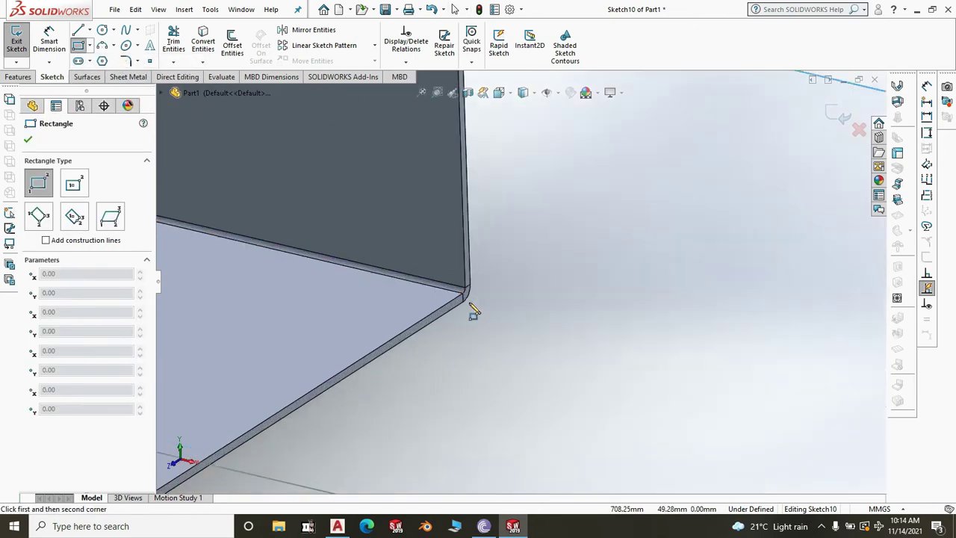
pyautogui.scroll(-2, 478, 290)
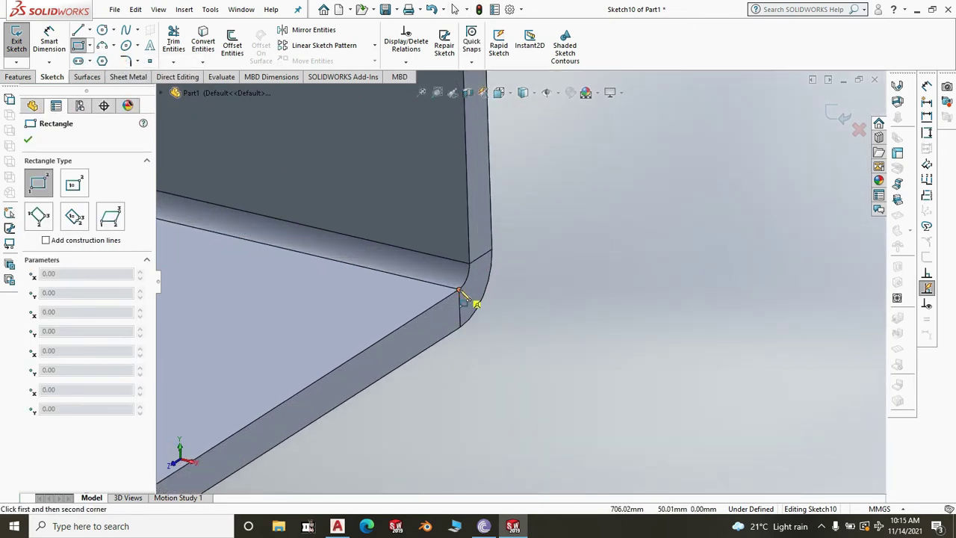
pyautogui.click(459, 290)
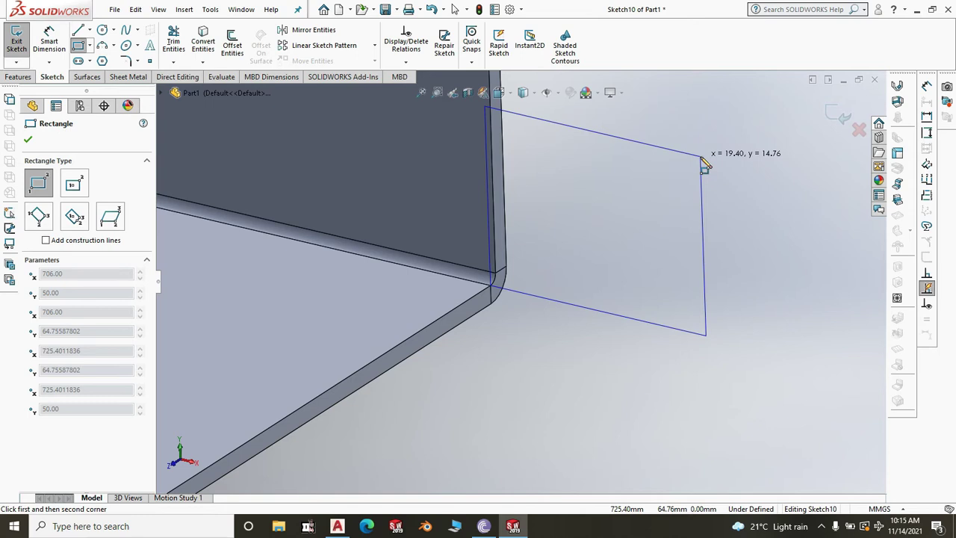
pyautogui.press('Escape')
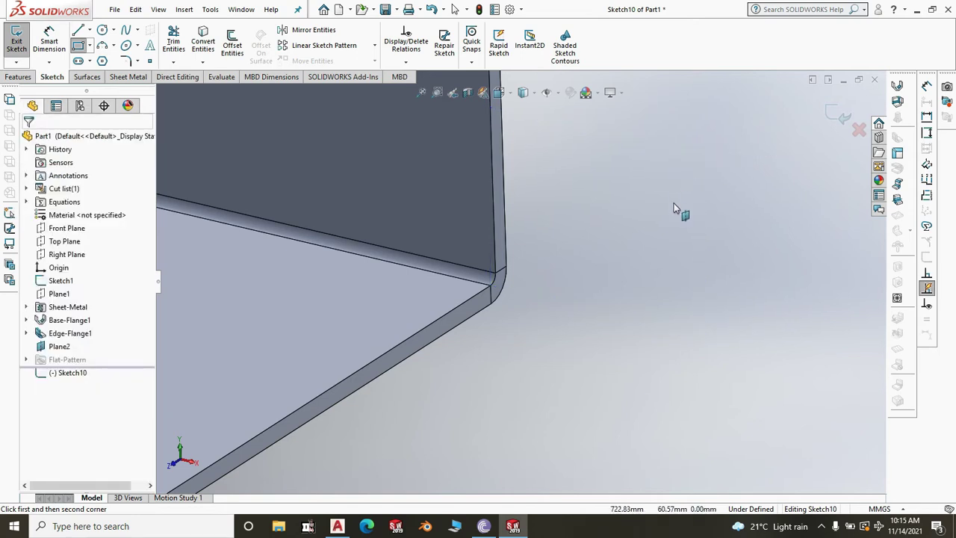
pyautogui.press('Up')
pyautogui.press('Up')
pyautogui.press('Up')
pyautogui.press('Up')
pyautogui.press('Up')
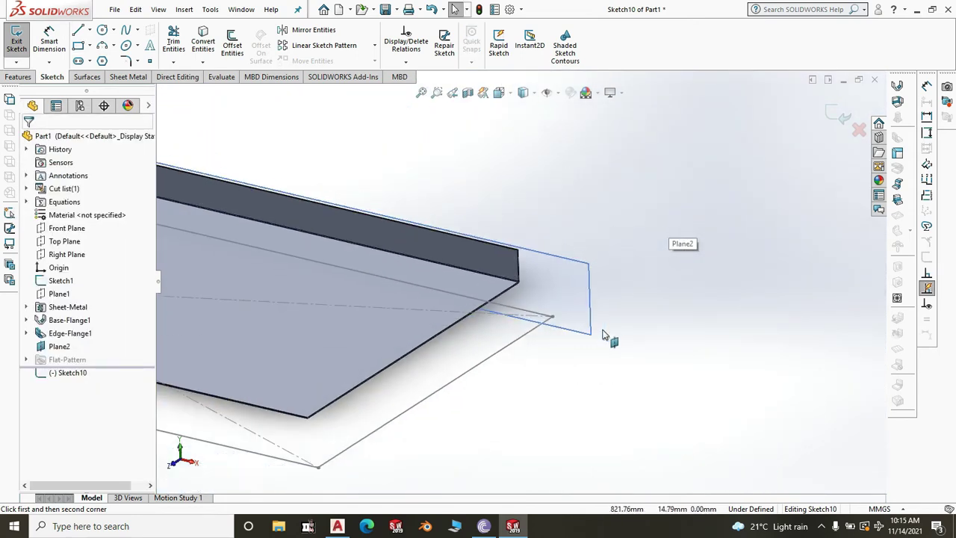
pyautogui.press('Down')
pyautogui.press('Down')
pyautogui.press('Down')
pyautogui.press('Down')
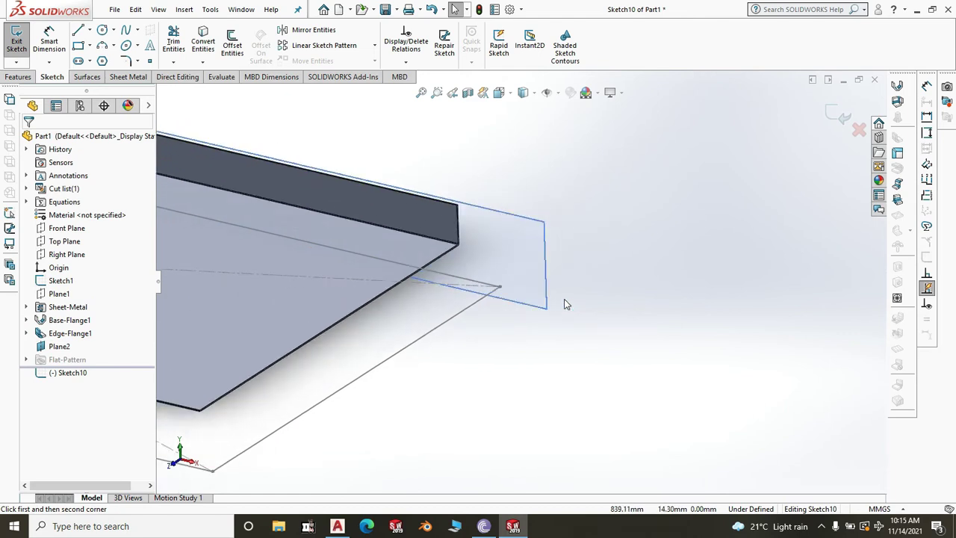
pyautogui.press('Down')
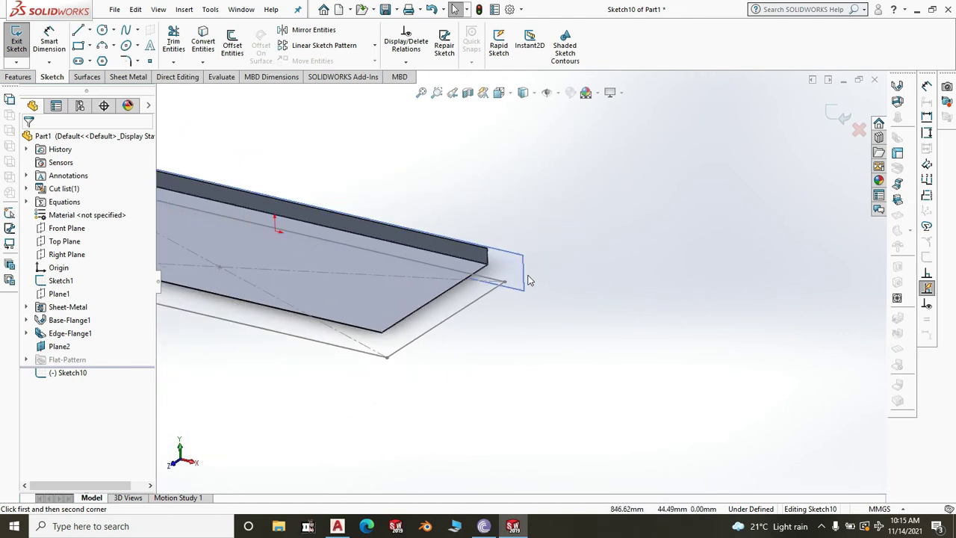
pyautogui.rightClick(514, 272)
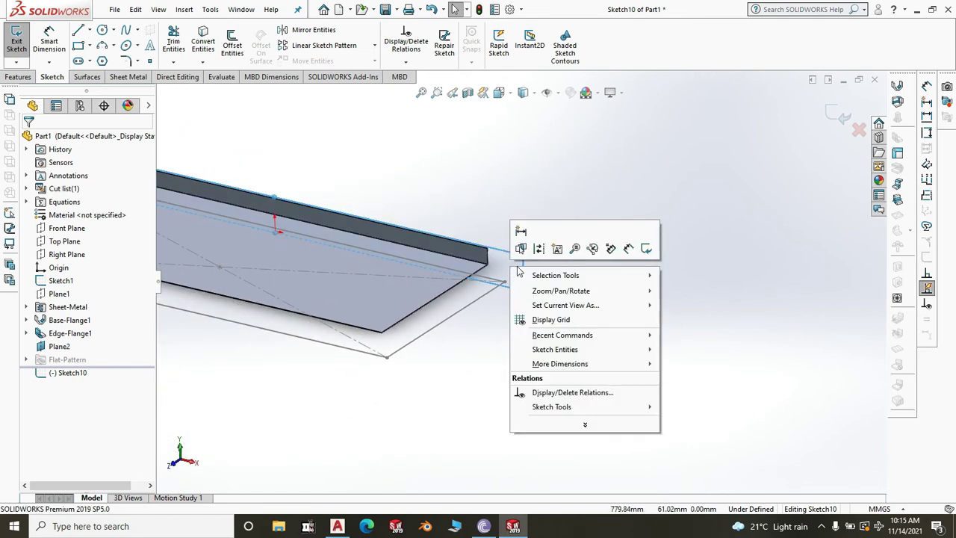
pyautogui.click(717, 268)
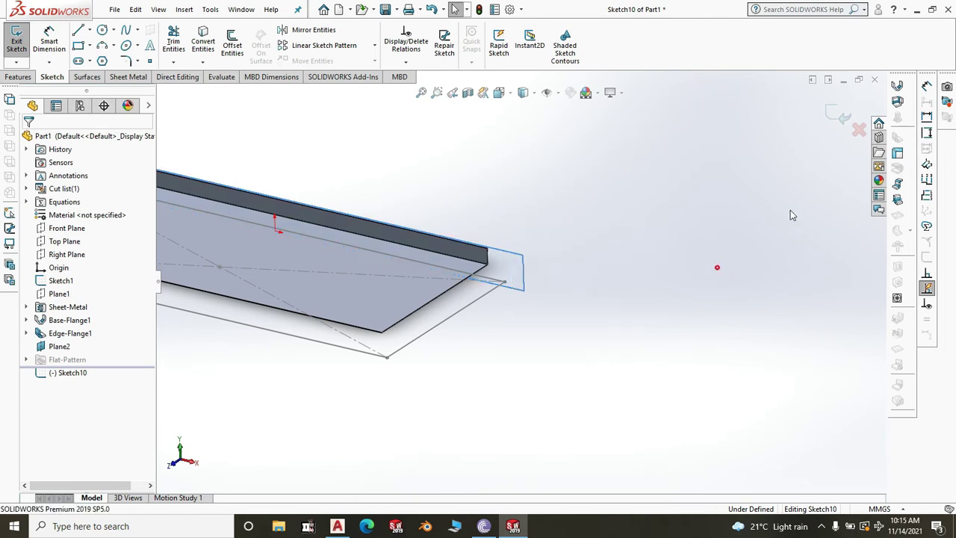
pyautogui.click(859, 132)
# - Hide the new reference plane at the rear edge flange
pyautogui.scroll(-5, 556, 256)
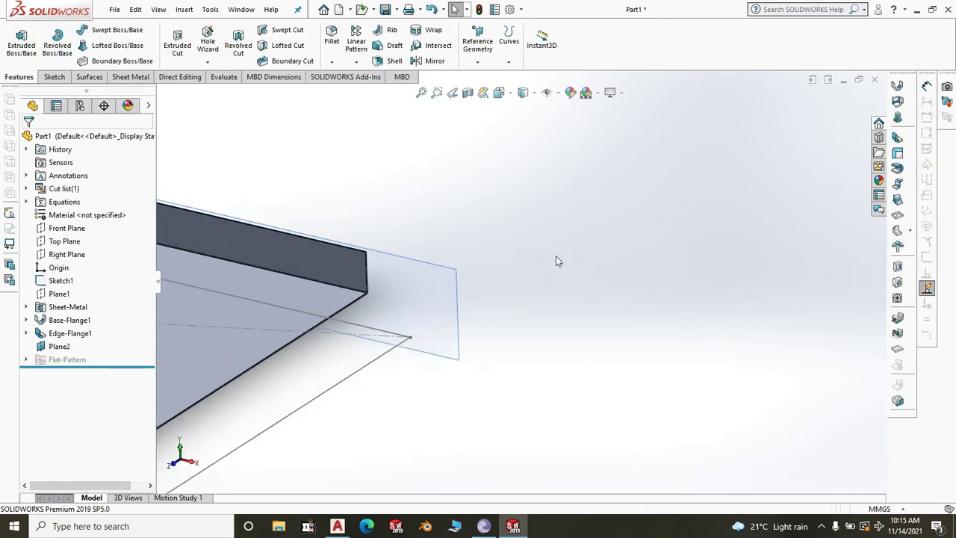
pyautogui.click(448, 304)
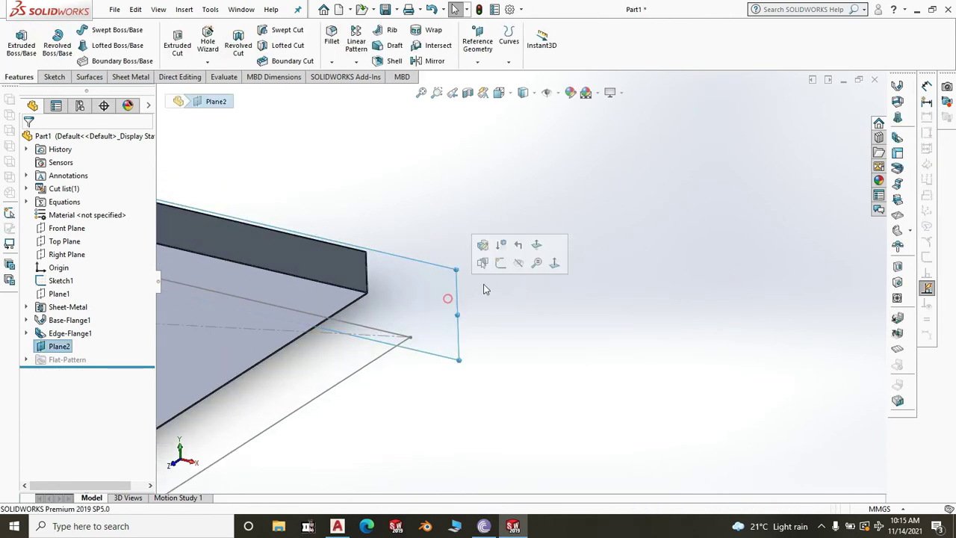
pyautogui.click(521, 264)
# - Examine the rear edge flange's inner face and its bend corner at the short end of the base flange
pyautogui.moveTo(590, 324); pyautogui.dragTo(441, 282, button='middle')
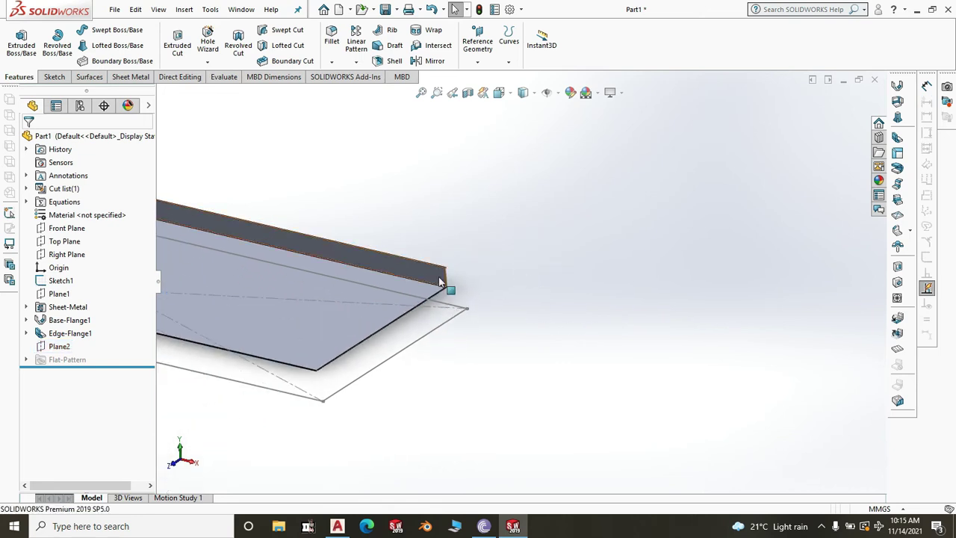
pyautogui.scroll(3, 444, 286)
pyautogui.scroll(-6, 501, 277)
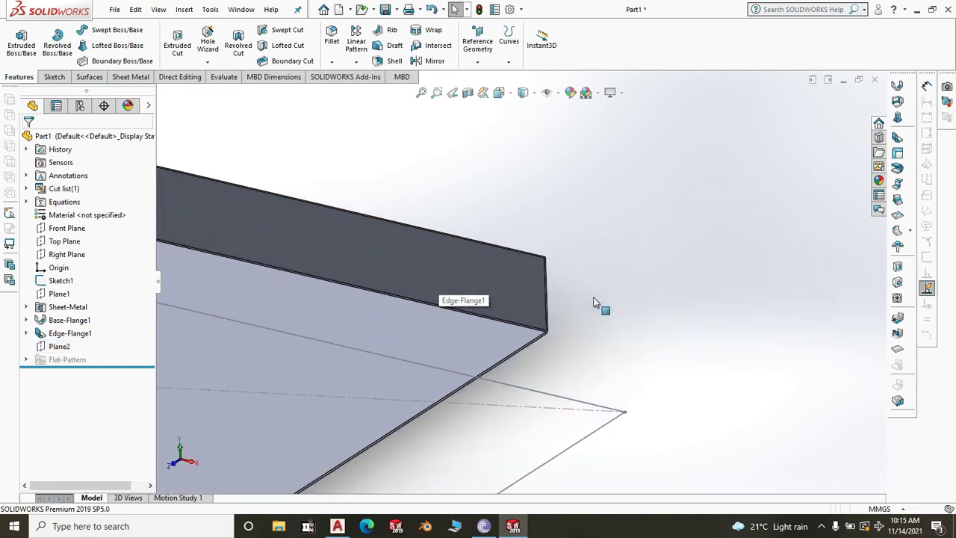
pyautogui.moveTo(594, 303); pyautogui.dragTo(568, 307, button='middle')
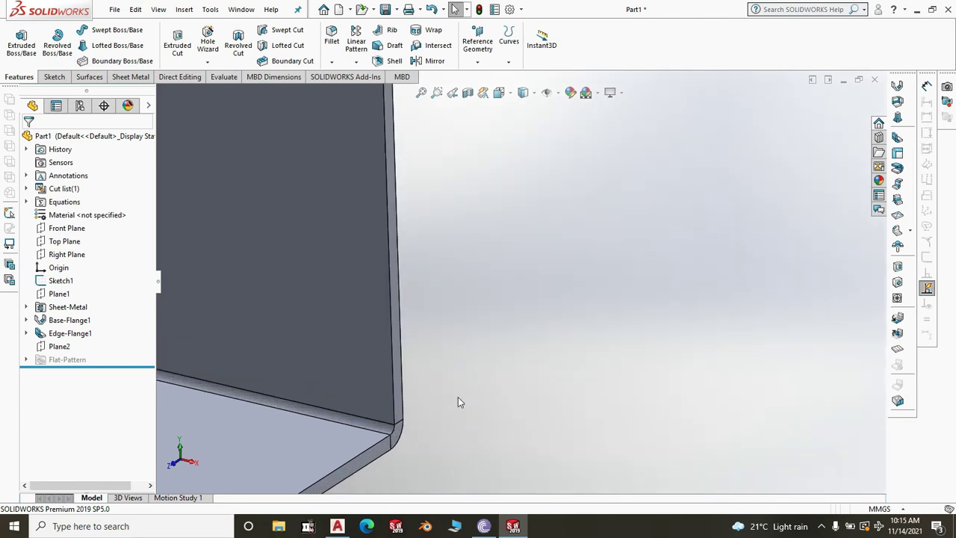
pyautogui.moveTo(527, 403); pyautogui.dragTo(531, 384, button='middle')
pyautogui.scroll(-4, 483, 266)
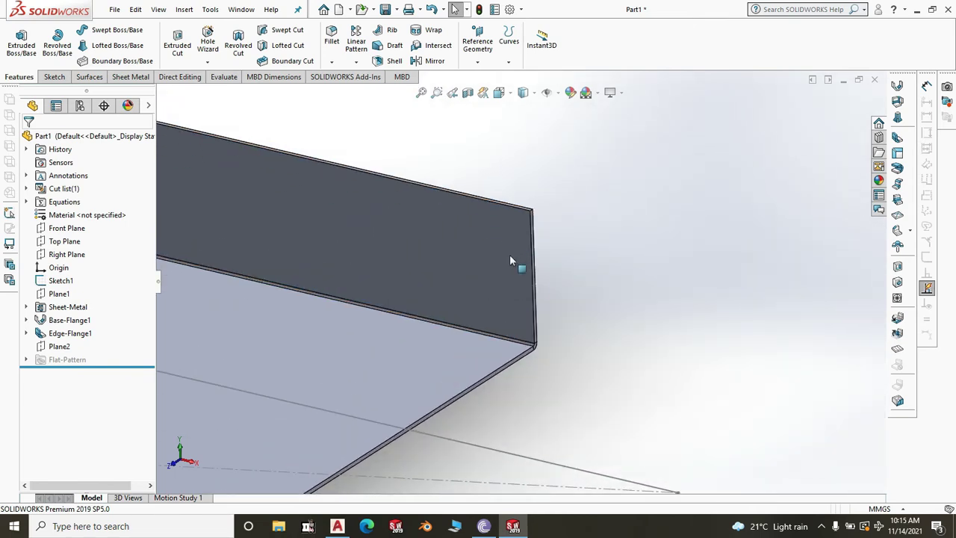
pyautogui.moveTo(610, 279); pyautogui.dragTo(557, 288, button='middle')
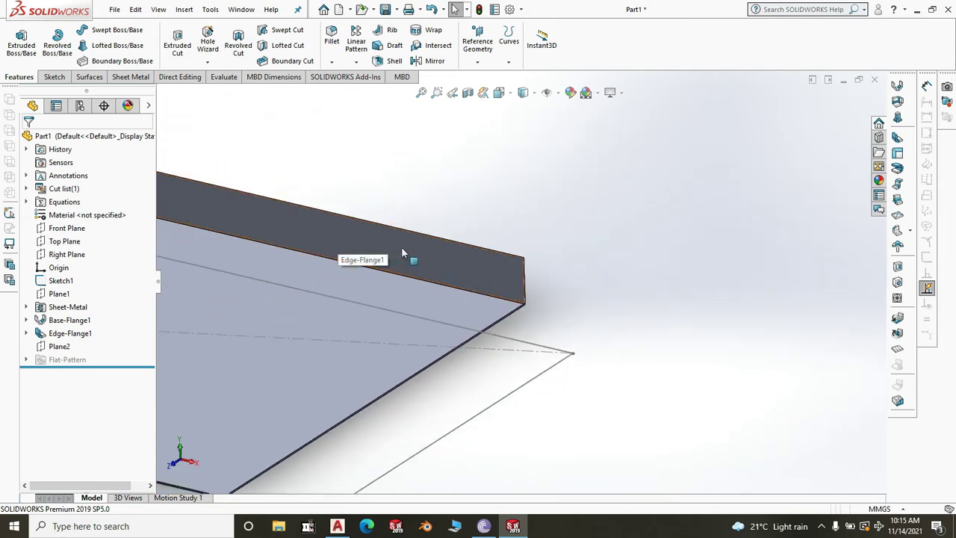
pyautogui.moveTo(402, 254); pyautogui.dragTo(525, 317, button='middle')
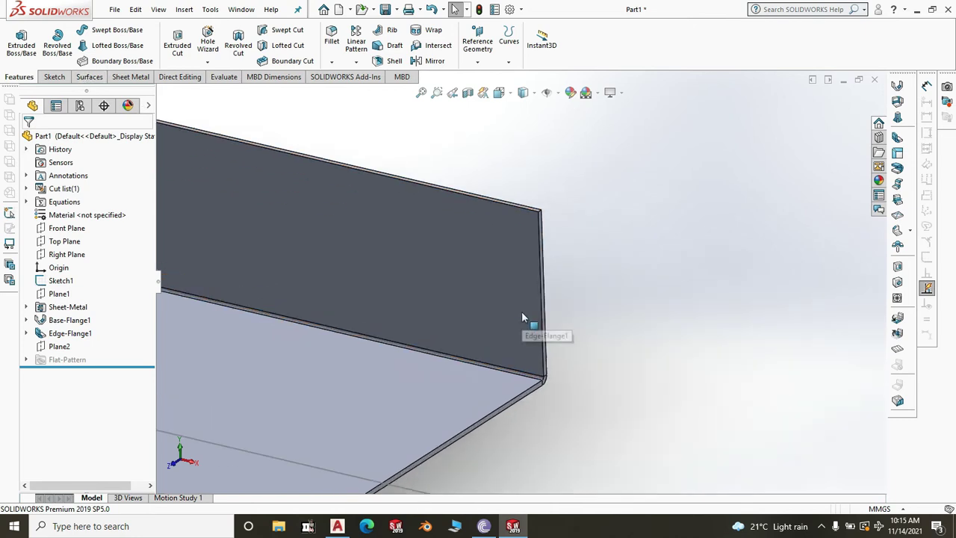
# - Sketch a small corner rectangle on the rear edge flange's inner face, extending outward and upward from the vertex where the bend meets the flange
pyautogui.click(21, 41)
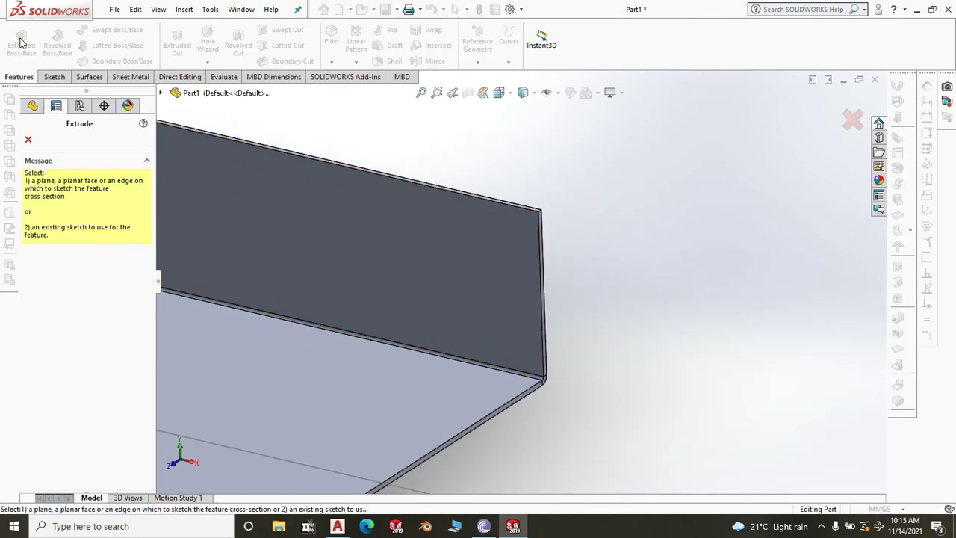
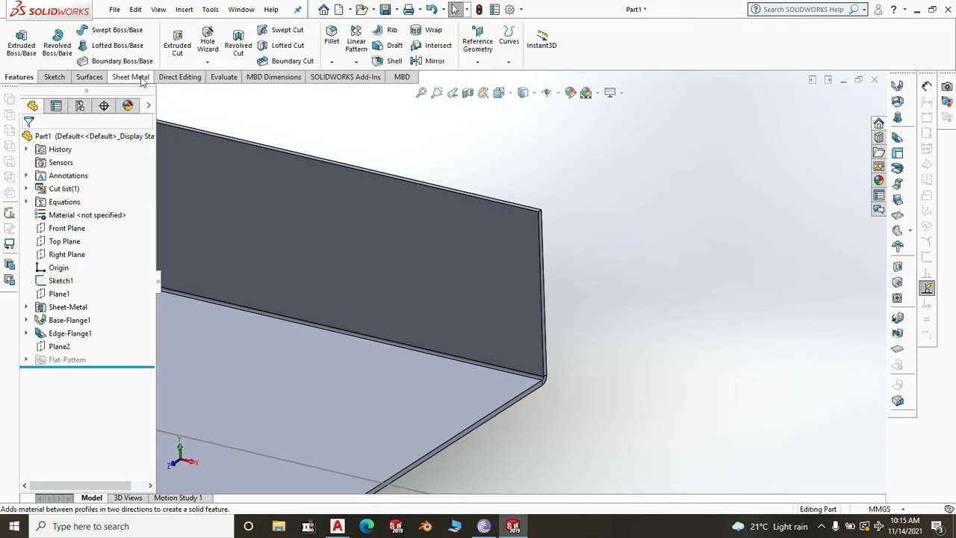
pyautogui.click(25, 39)
pyautogui.click(483, 279)
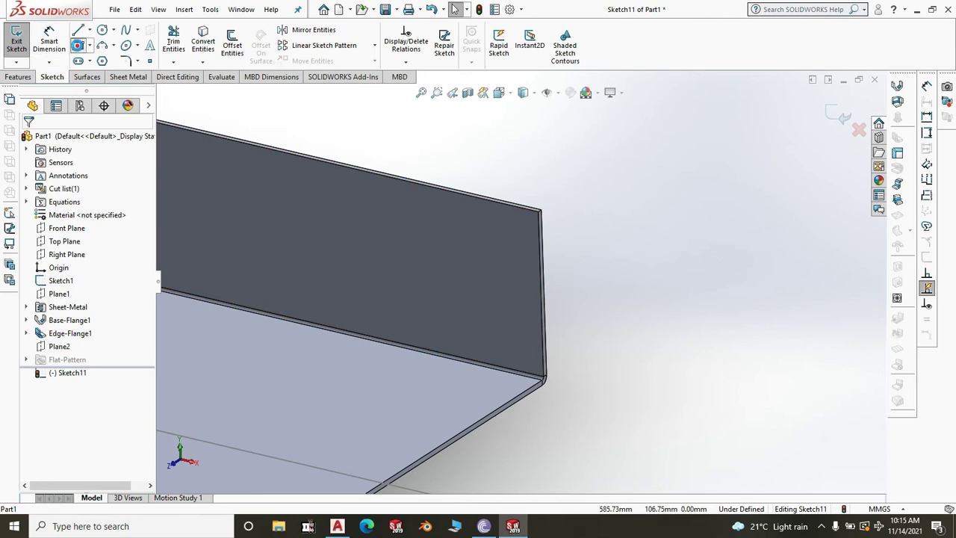
pyautogui.click(77, 49)
pyautogui.scroll(-5, 546, 340)
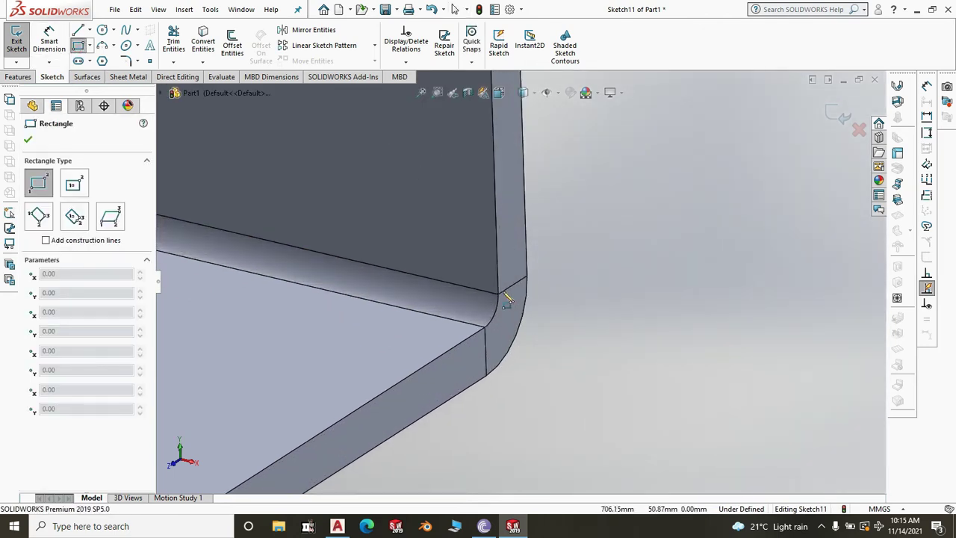
pyautogui.click(498, 295)
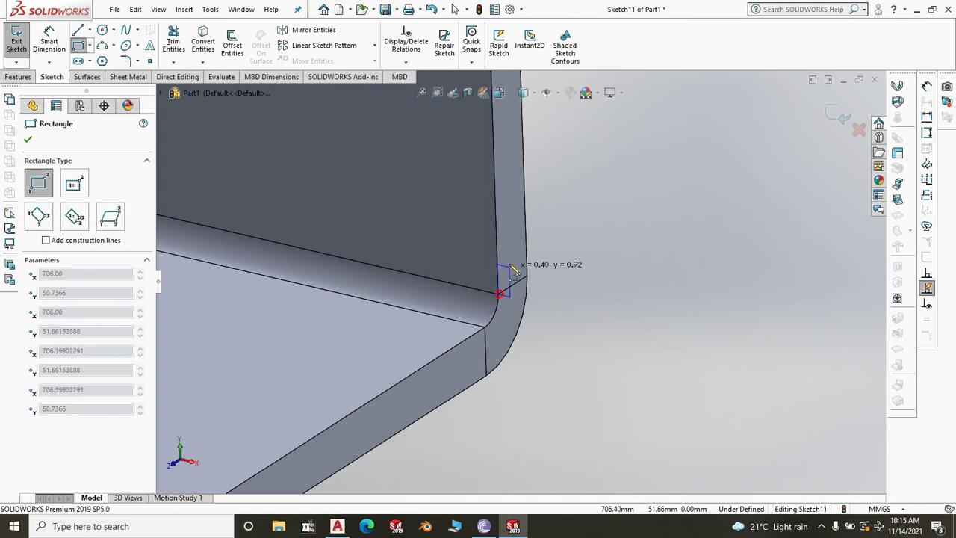
pyautogui.click(679, 122)
pyautogui.scroll(5, 762, 191)
pyautogui.scroll(8, 777, 230)
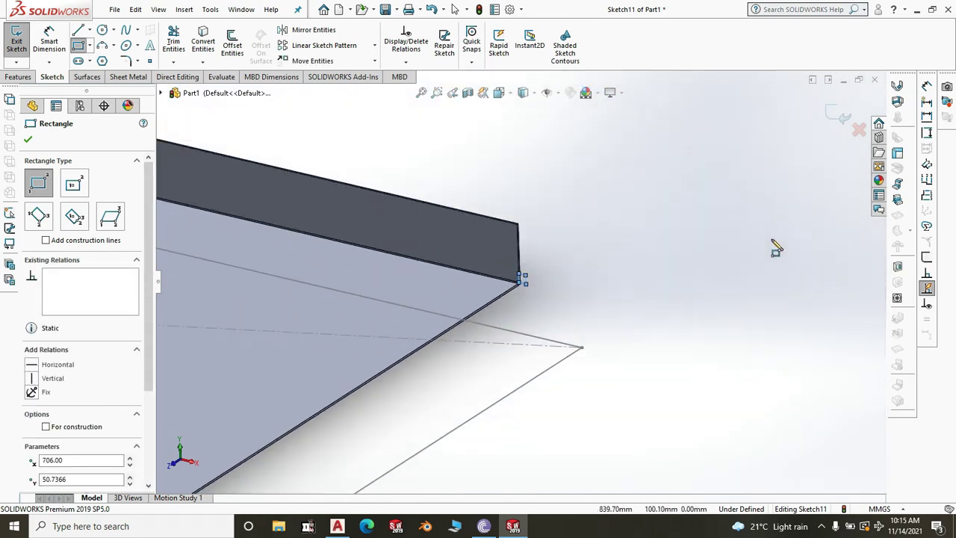
pyautogui.scroll(-10, 402, 271)
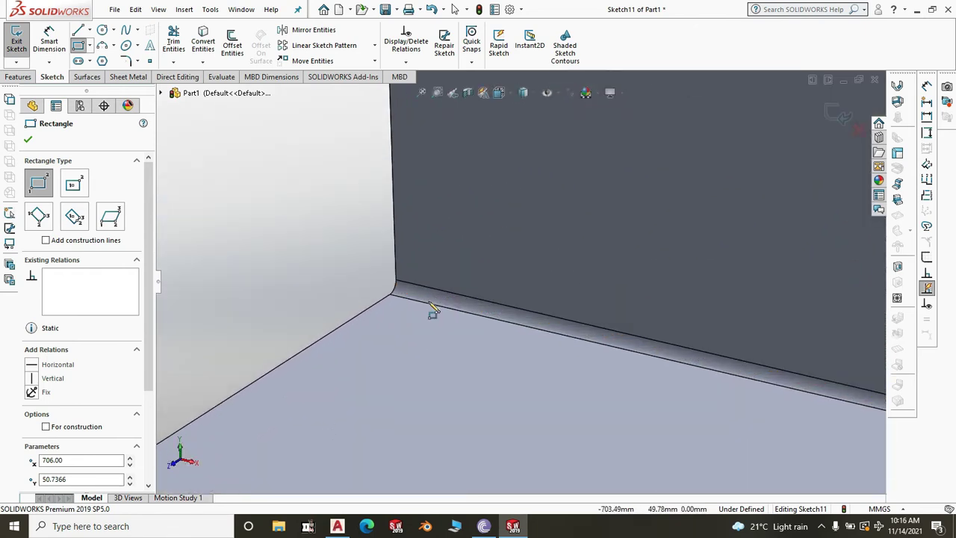
# - Sketch a second corner rectangle about 7.6 mm wide from the bend vertex at the rear flange's opposite end, extending outward and upward
pyautogui.click(397, 281)
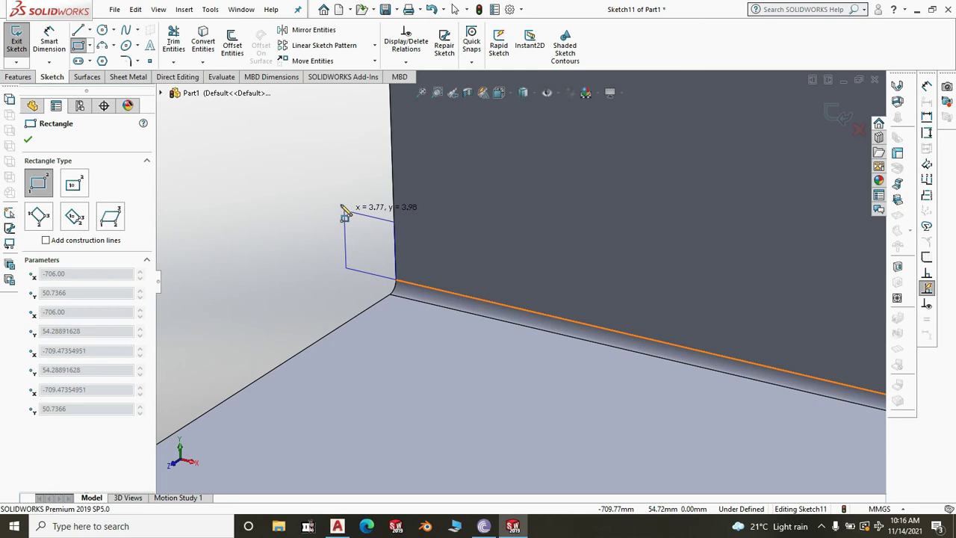
pyautogui.click(292, 139)
pyautogui.rightClick(276, 135)
pyautogui.click(303, 136)
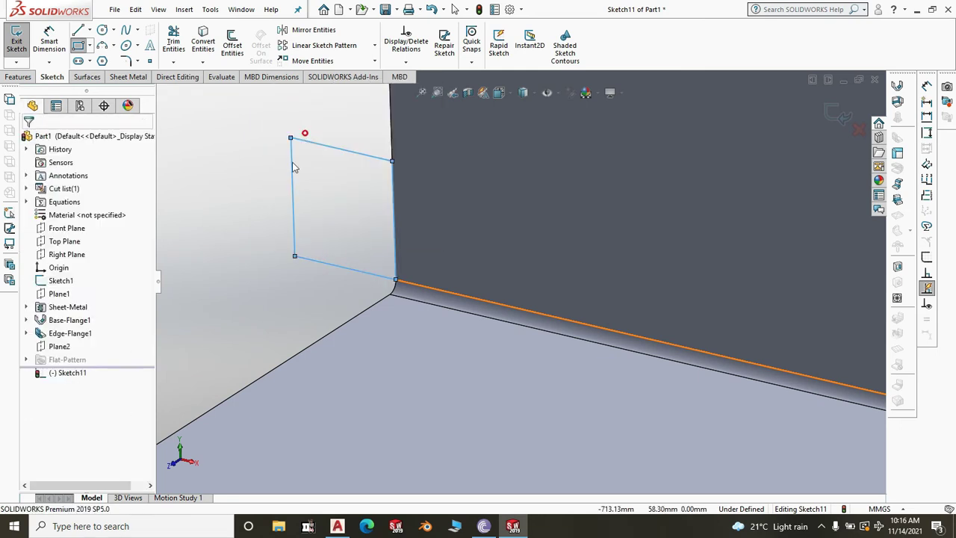
# - Make the upper lines of both end rectangles collinear with the rear edge flange's upper inner edge
pyautogui.scroll(5, 267, 210)
pyautogui.scroll(3, 268, 214)
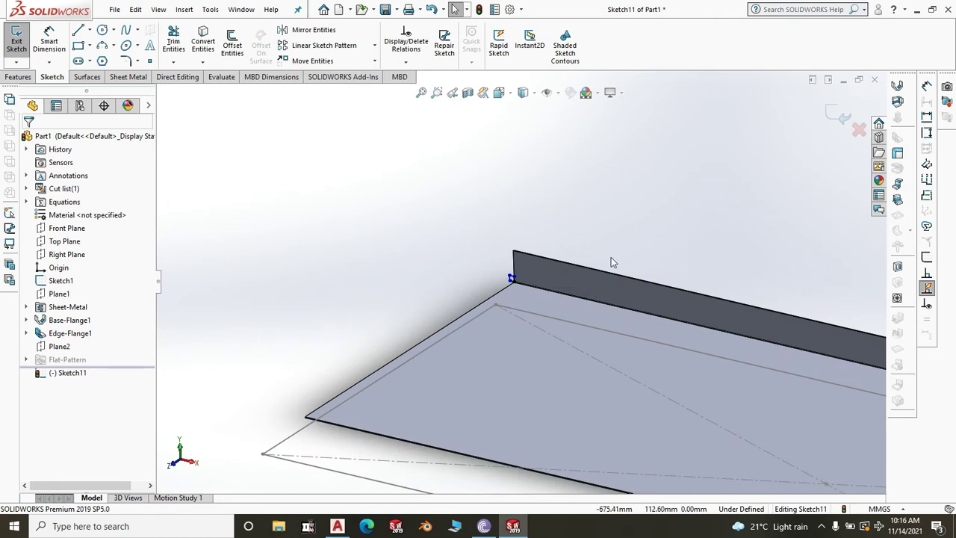
pyautogui.scroll(-8, 482, 255)
pyautogui.scroll(5, 709, 358)
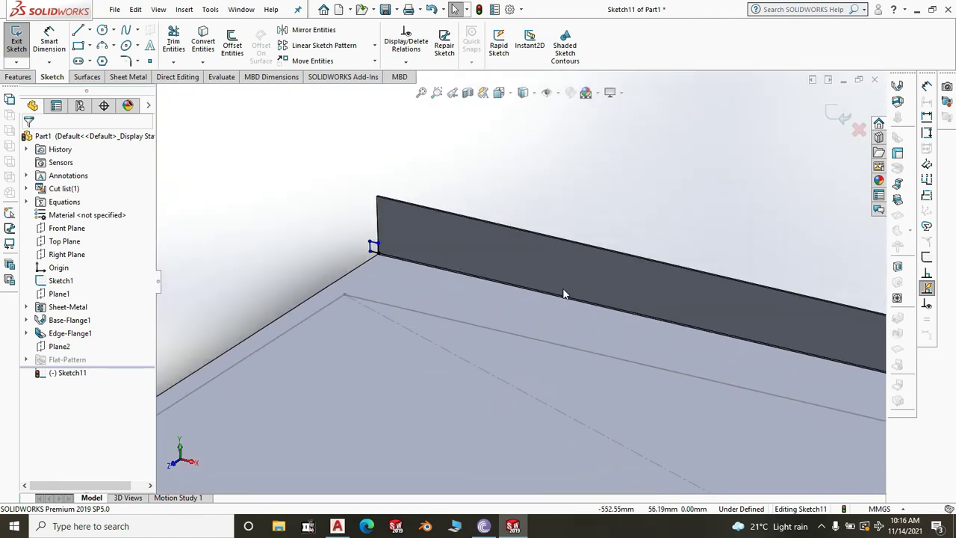
pyautogui.scroll(-5, 407, 258)
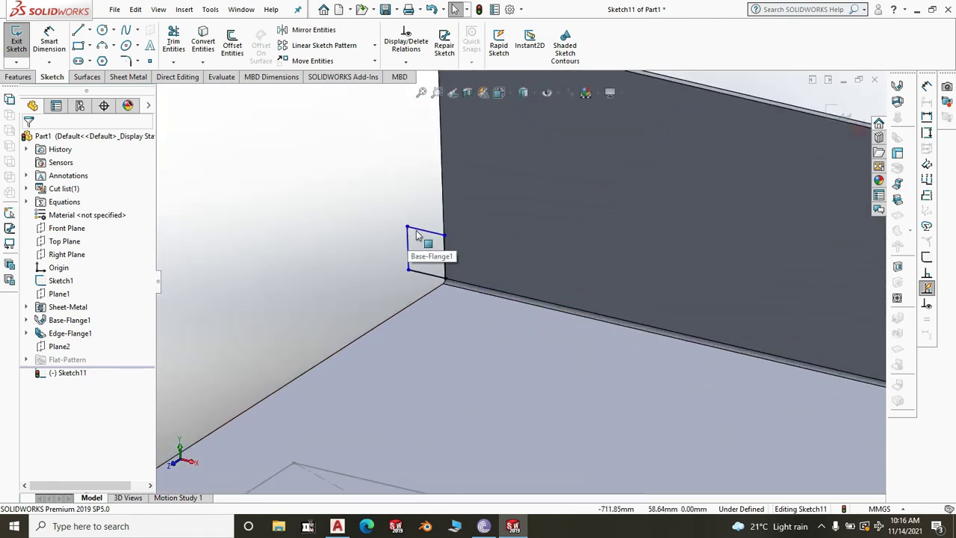
pyautogui.click(422, 233)
pyautogui.scroll(5, 403, 254)
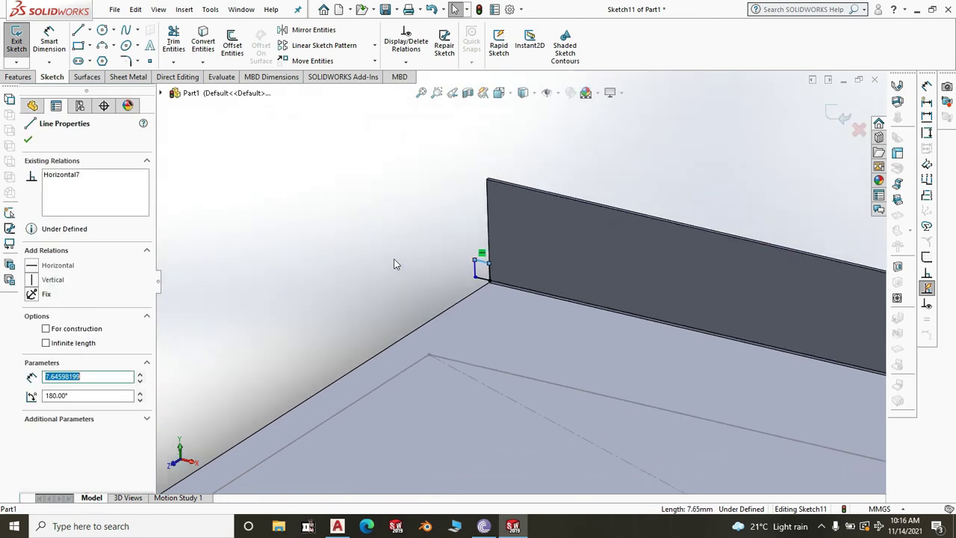
pyautogui.scroll(3, 421, 251)
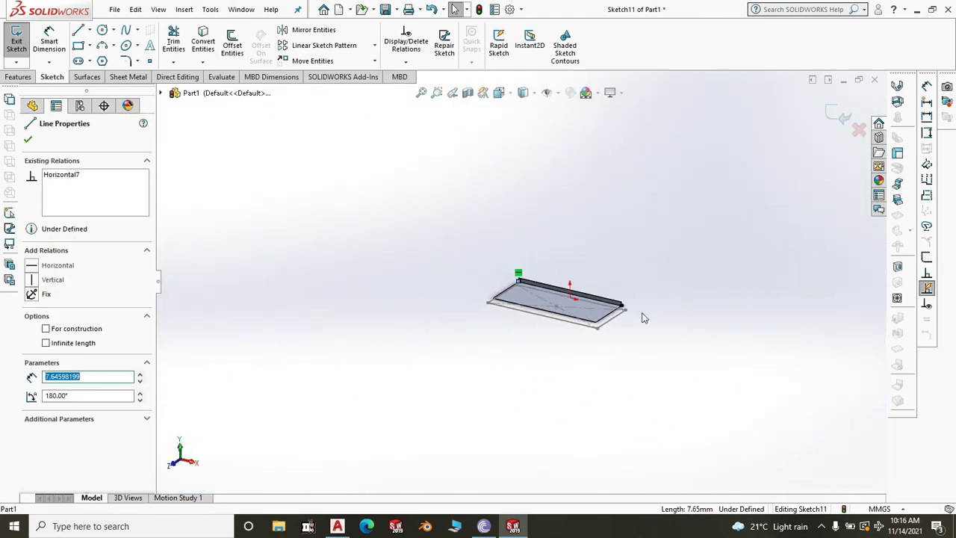
pyautogui.scroll(-5, 567, 296)
pyautogui.scroll(-8, 499, 281)
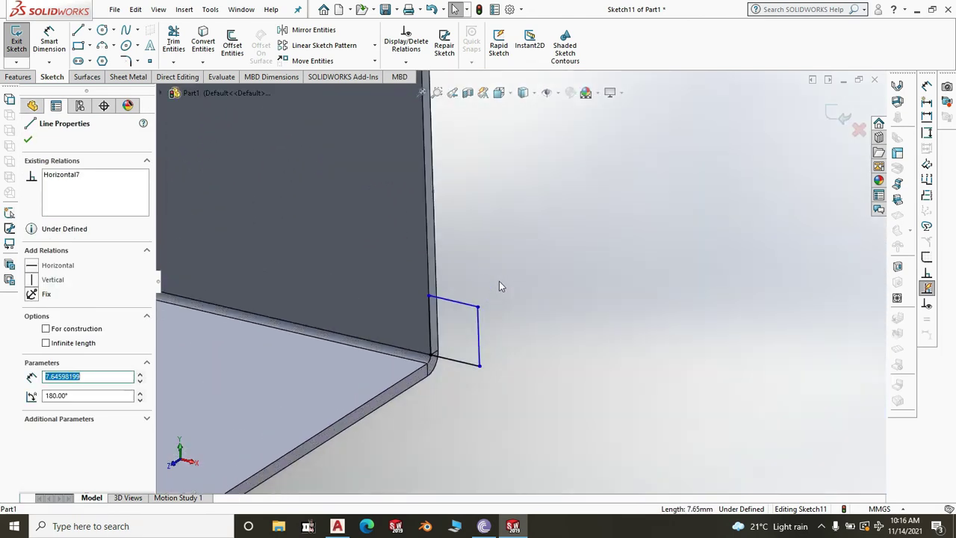
pyautogui.keyDown('ctrl'); pyautogui.click(454, 358); pyautogui.keyUp('ctrl')
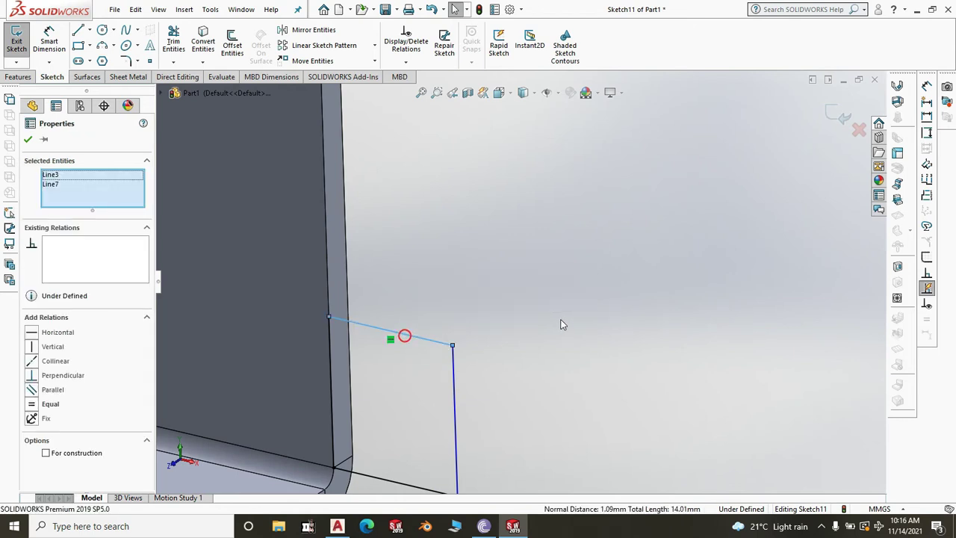
pyautogui.scroll(5, 583, 325)
pyautogui.scroll(-2, 586, 325)
pyautogui.scroll(-5, 371, 197)
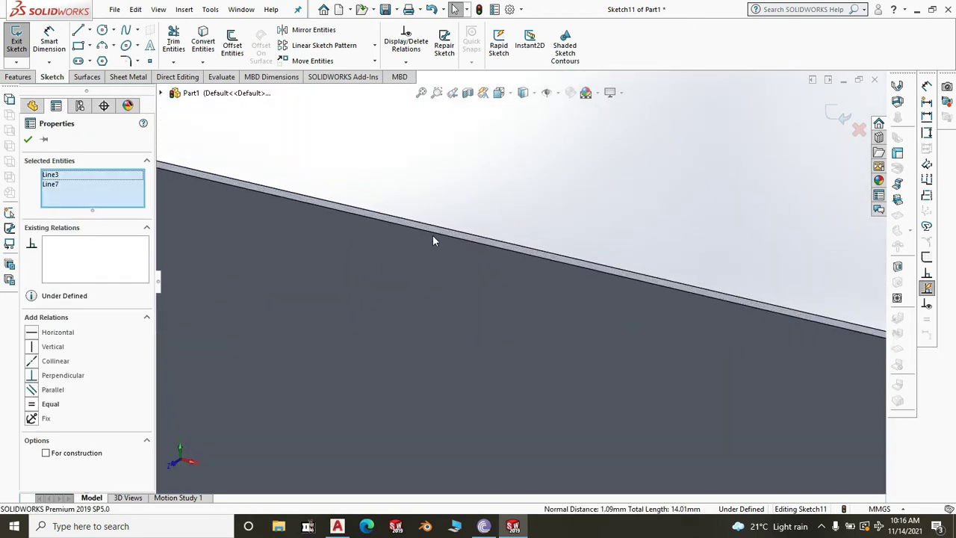
pyautogui.keyDown('ctrl'); pyautogui.click(482, 247); pyautogui.keyUp('ctrl')
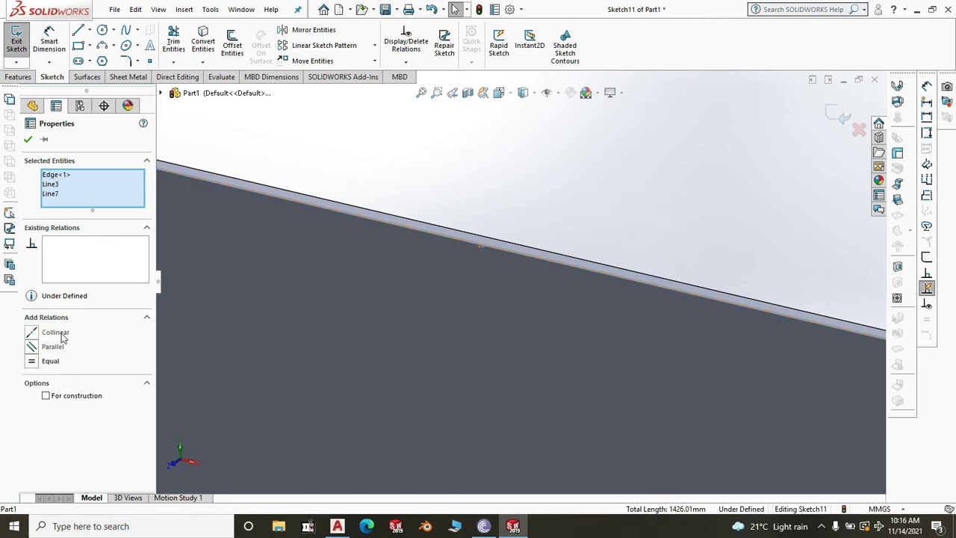
pyautogui.scroll(4, 398, 315)
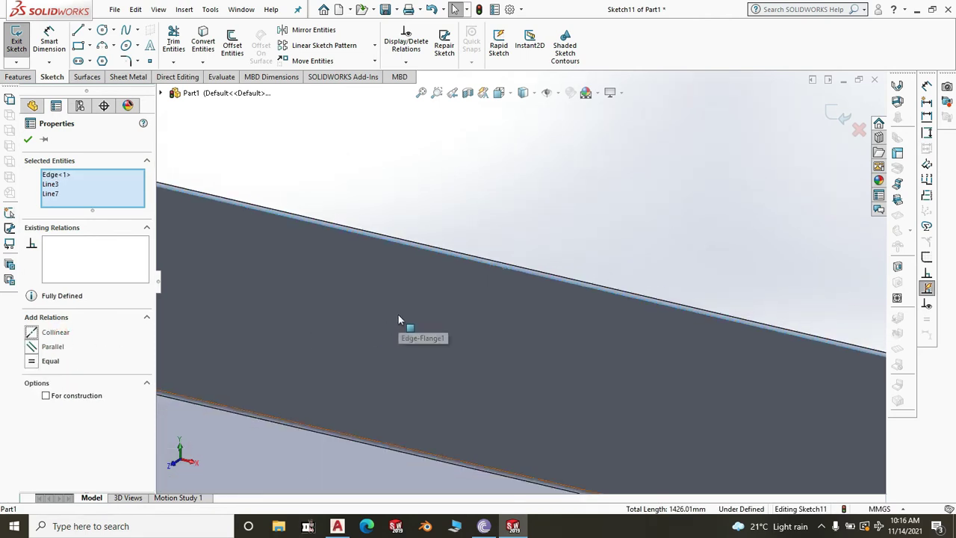
pyautogui.scroll(-1, 700, 326)
pyautogui.scroll(8, 700, 327)
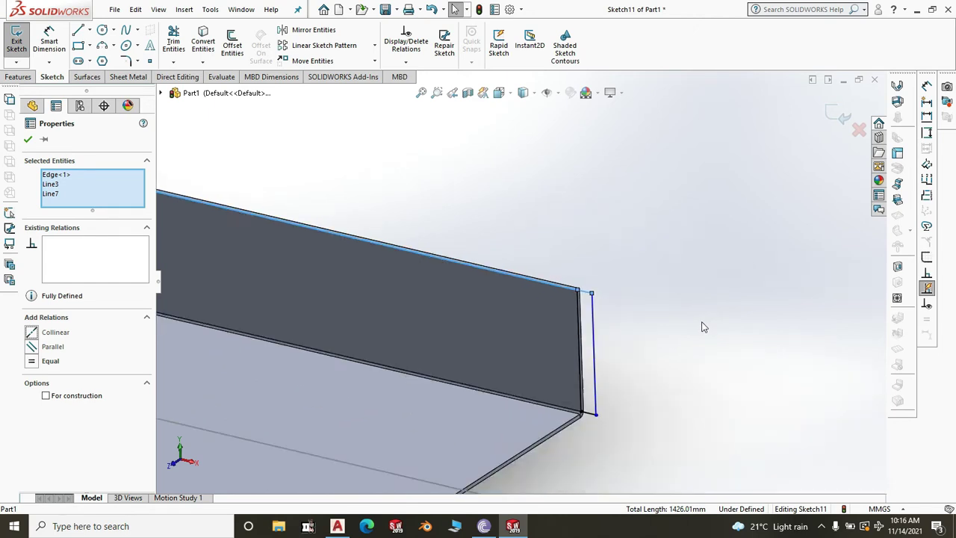
pyautogui.scroll(-8, 213, 220)
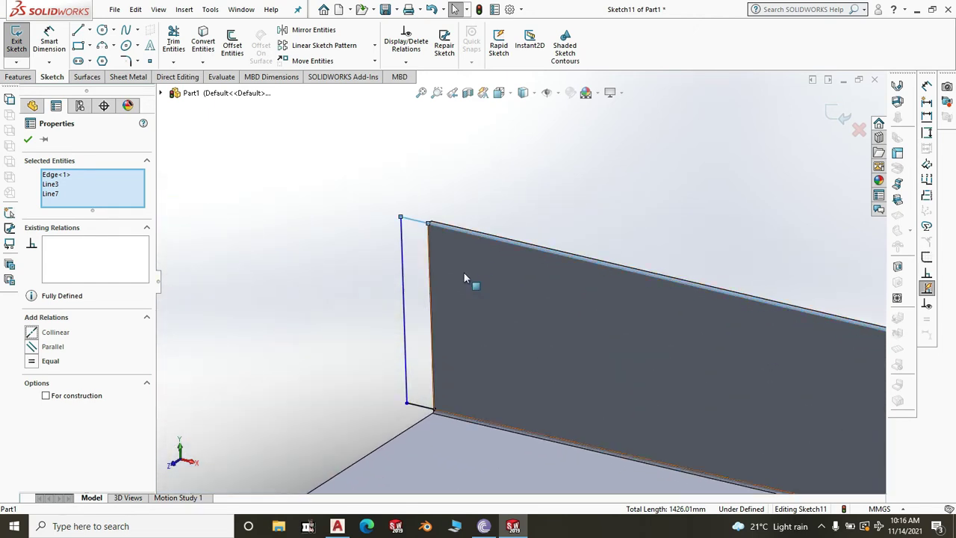
pyautogui.scroll(6, 361, 269)
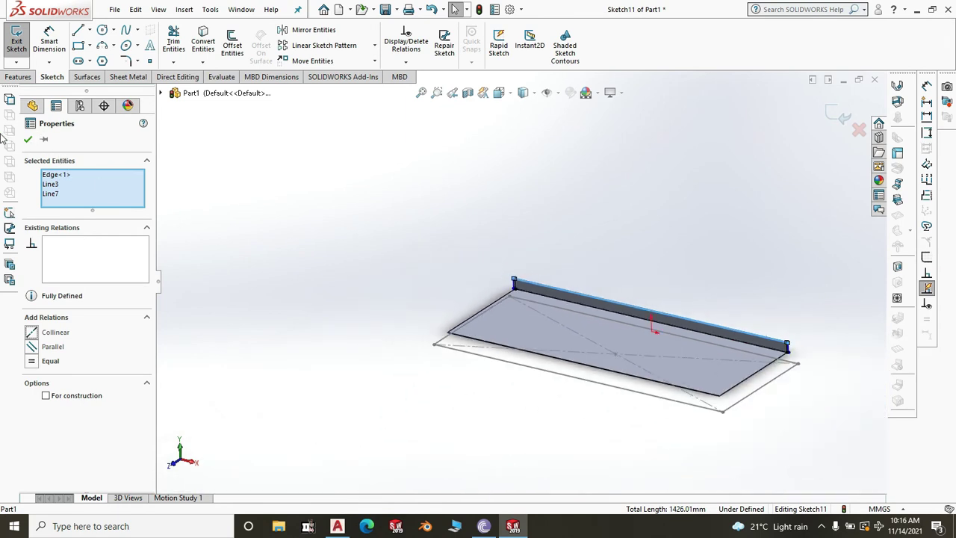
pyautogui.click(27, 142)
# - Align the lower outer corner of the positive-X end rectangle vertically with the nearby corner of the 1500 by 600 mm layout rectangle
pyautogui.scroll(-5, 813, 376)
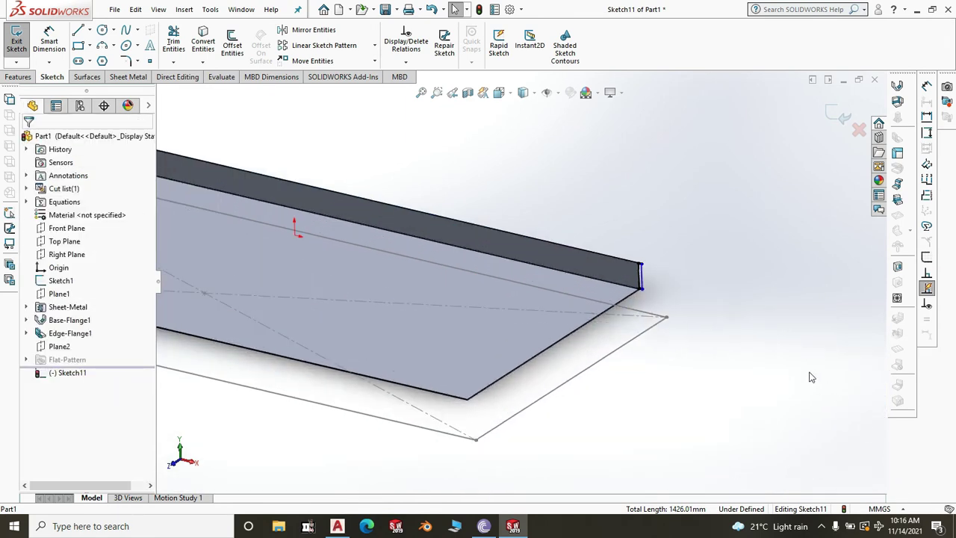
pyautogui.scroll(-4, 581, 252)
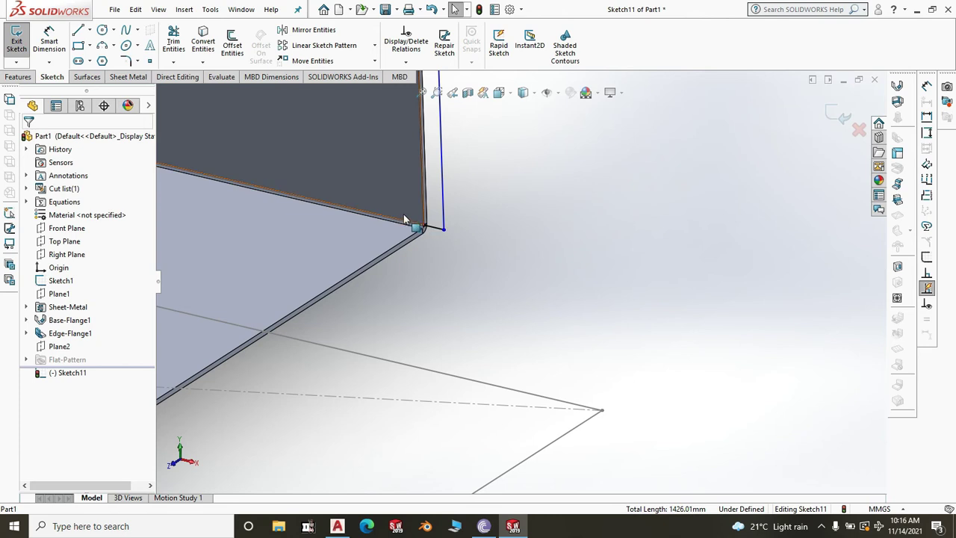
pyautogui.click(443, 231)
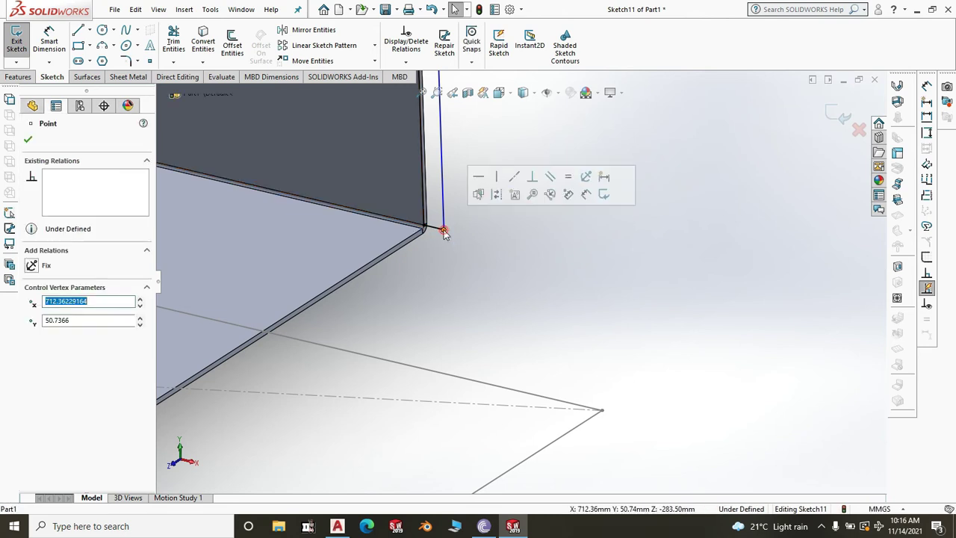
pyautogui.keyDown('ctrl'); pyautogui.click(603, 411); pyautogui.keyUp('ctrl')
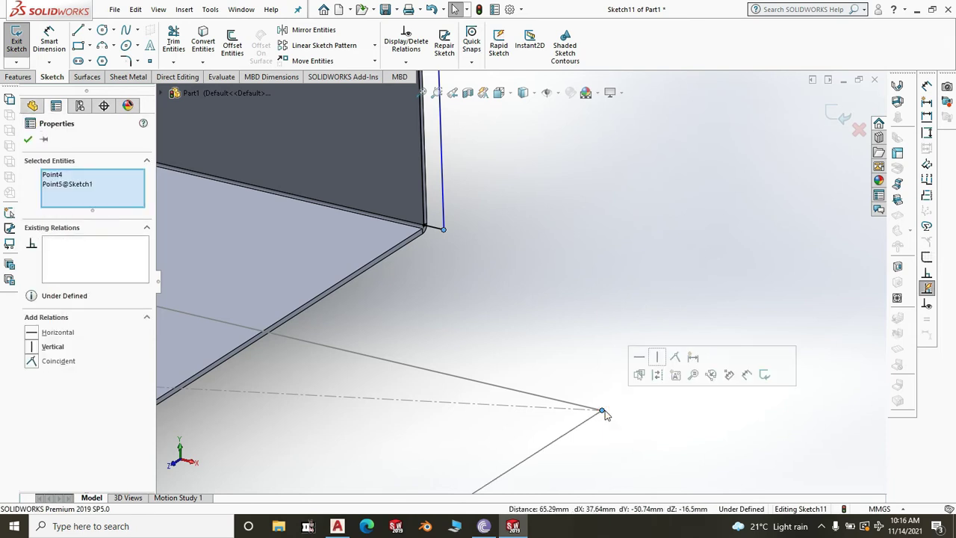
pyautogui.moveTo(607, 324); pyautogui.dragTo(607, 307, button='middle')
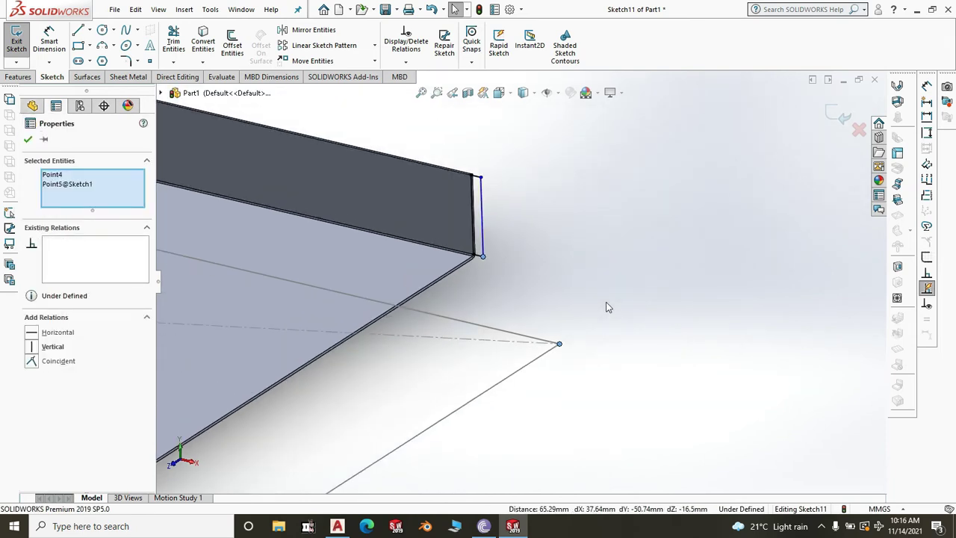
pyautogui.click(32, 346)
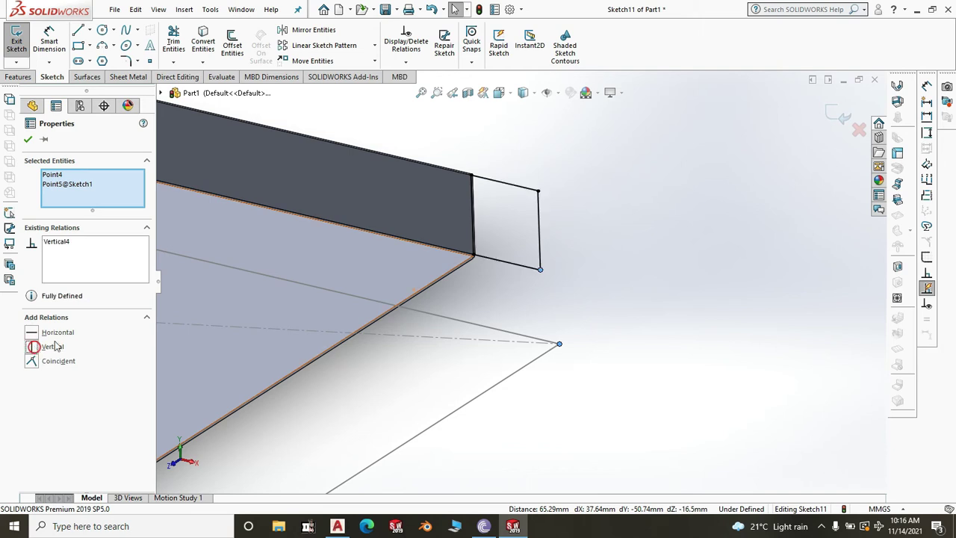
# - Align the negative-X end rectangle's lower outer corner vertically with the adjacent rear corner of the layout rectangle
pyautogui.moveTo(606, 324); pyautogui.dragTo(586, 386, button='middle')
pyautogui.scroll(5, 591, 378)
pyautogui.moveTo(348, 377); pyautogui.dragTo(322, 284, button='middle')
pyautogui.scroll(-8, 351, 275)
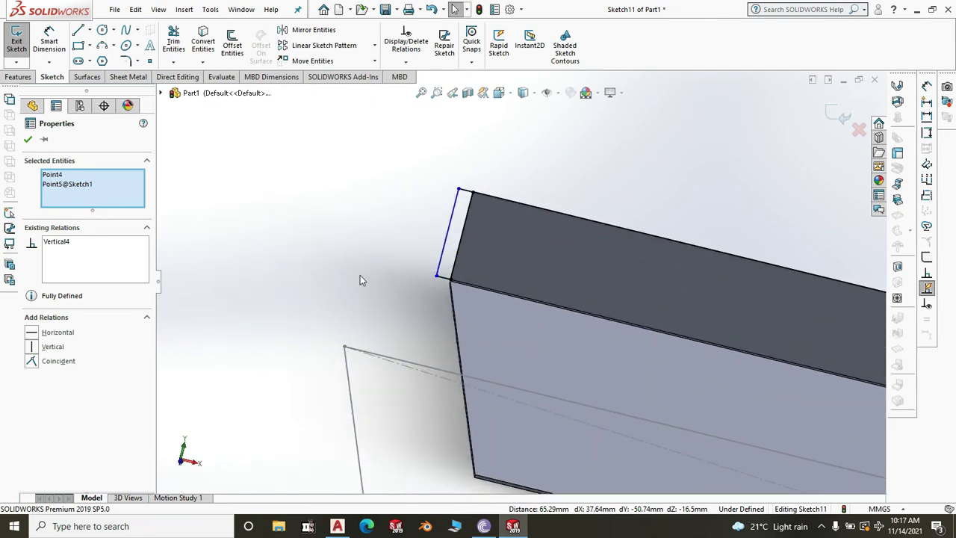
pyautogui.click(438, 280)
pyautogui.keyDown('ctrl'); pyautogui.click(344, 348); pyautogui.keyUp('ctrl')
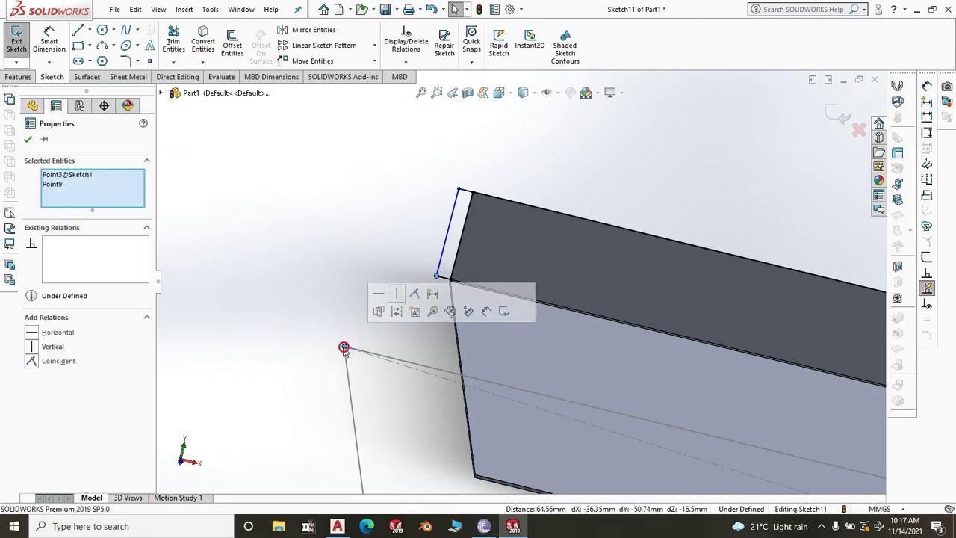
pyautogui.click(33, 347)
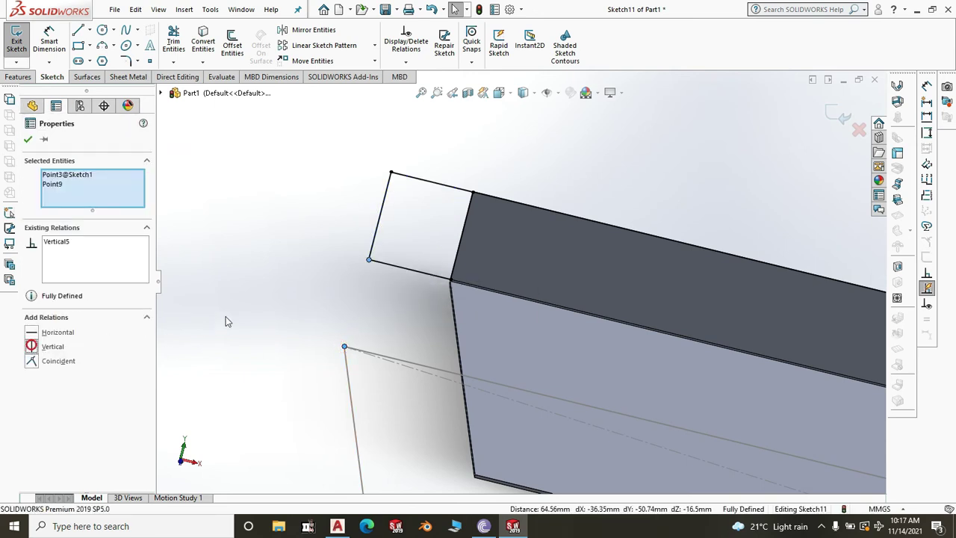
# - Examine the extended end rectangles and where the sketch meets the rear flange's upper inner corner at the positive-X end
pyautogui.scroll(10, 520, 287)
pyautogui.scroll(-5, 672, 333)
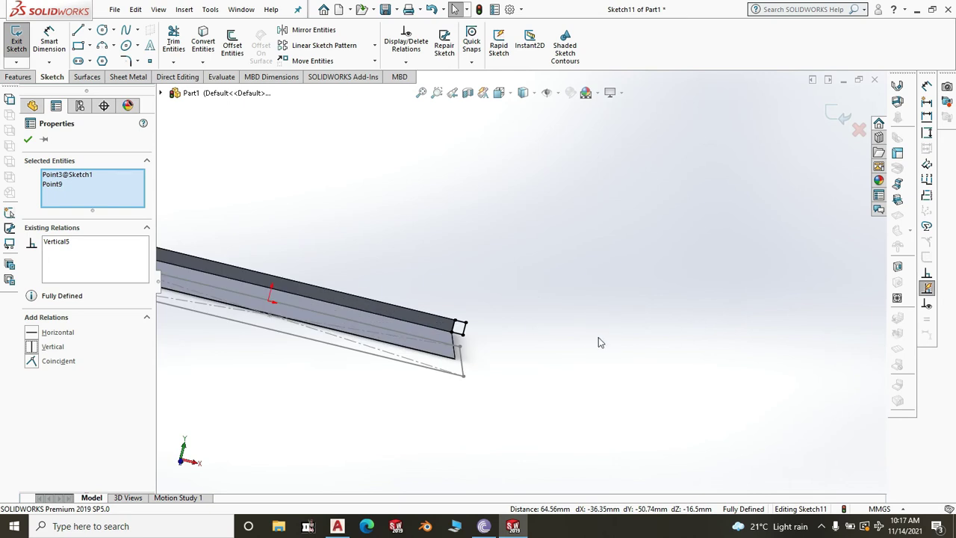
pyautogui.scroll(6, 666, 331)
pyautogui.moveTo(634, 346); pyautogui.dragTo(520, 278, button='middle')
pyautogui.scroll(-10, 520, 278)
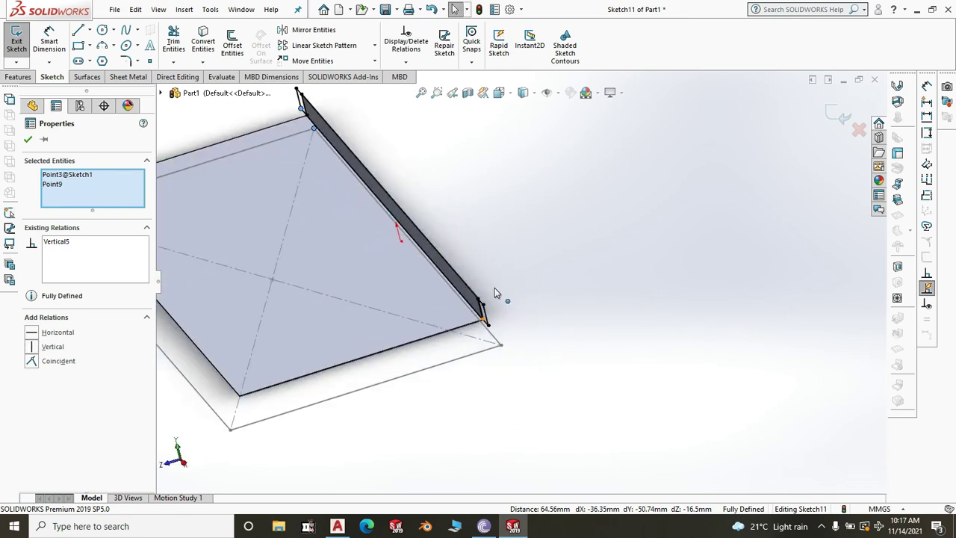
pyautogui.scroll(-3, 488, 282)
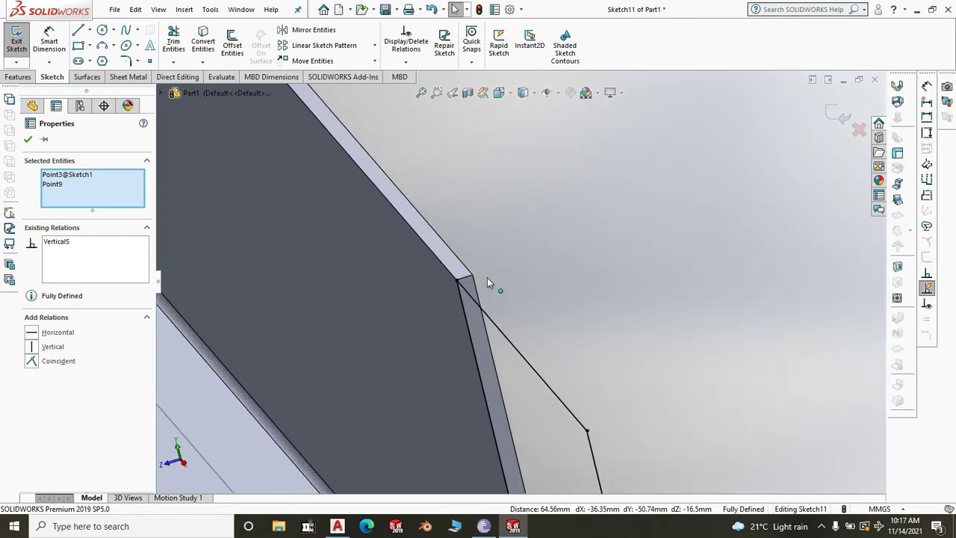
pyautogui.scroll(-3, 487, 277)
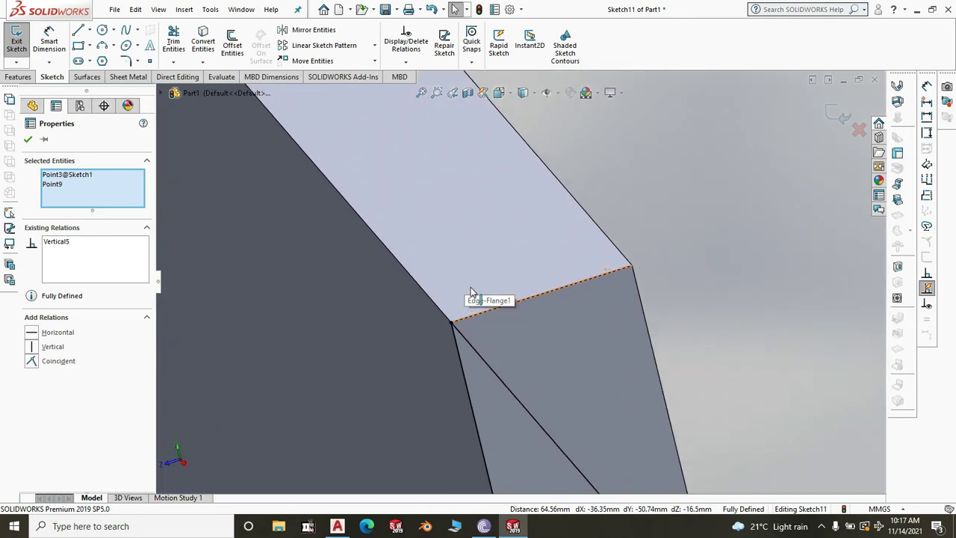
pyautogui.hotkey('ctrl', 'Right')
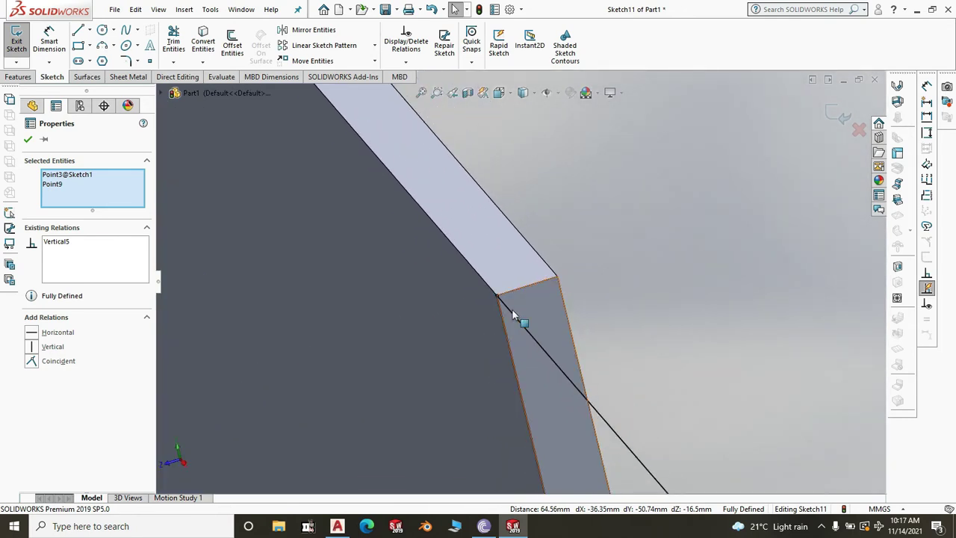
pyautogui.scroll(5, 513, 310)
# - Create a Base Flange/Tab from the two end rectangles with Merge result enabled, extending both ends of the rear flange
pyautogui.click(28, 142)
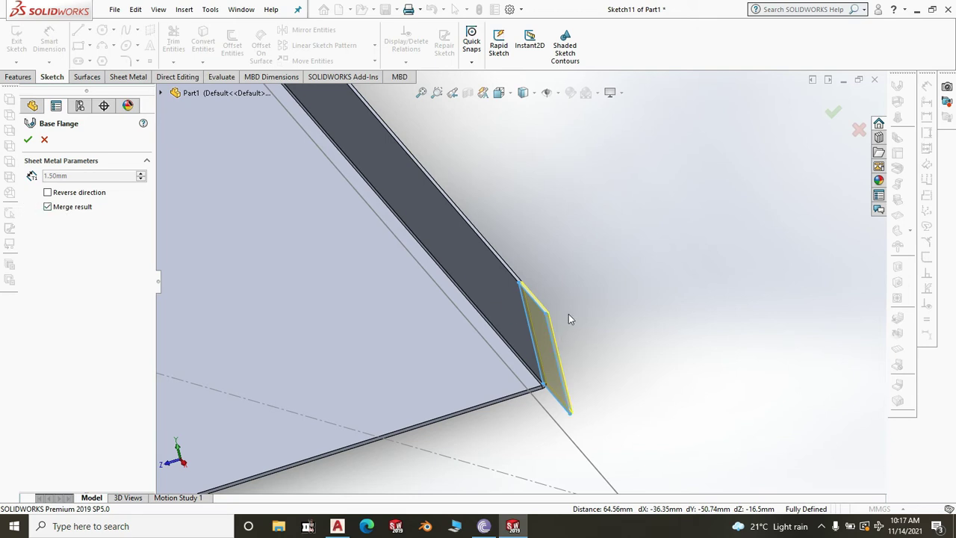
pyautogui.scroll(5, 586, 347)
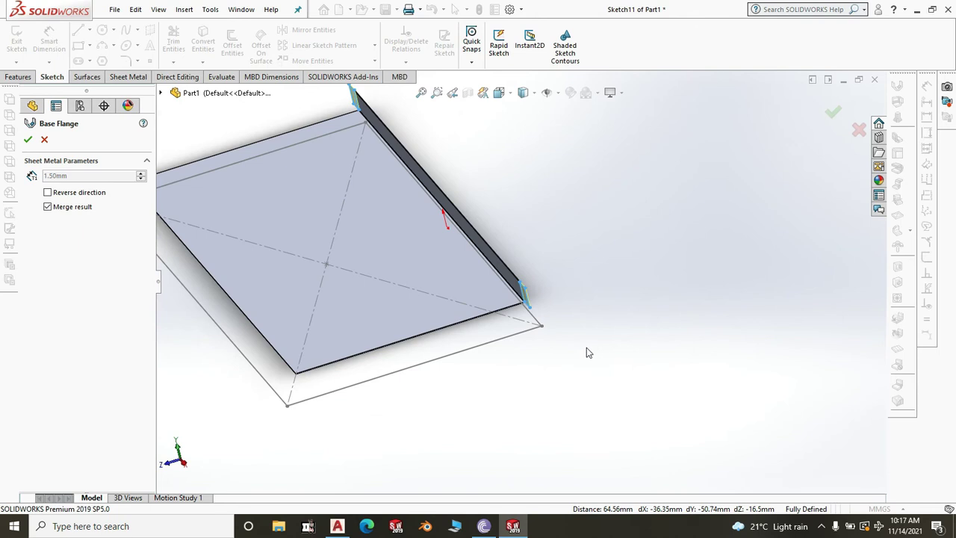
pyautogui.scroll(-5, 502, 292)
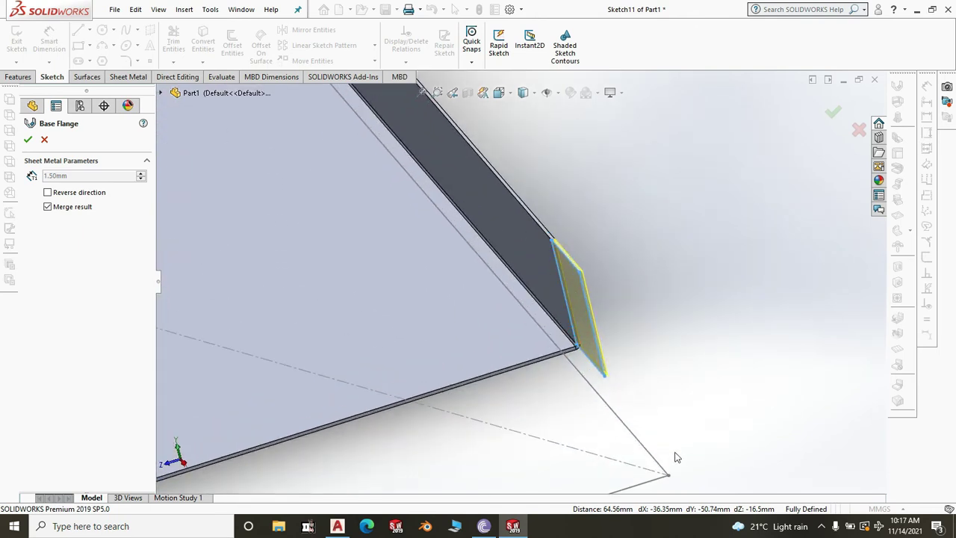
pyautogui.scroll(1, 676, 456)
pyautogui.click(29, 141)
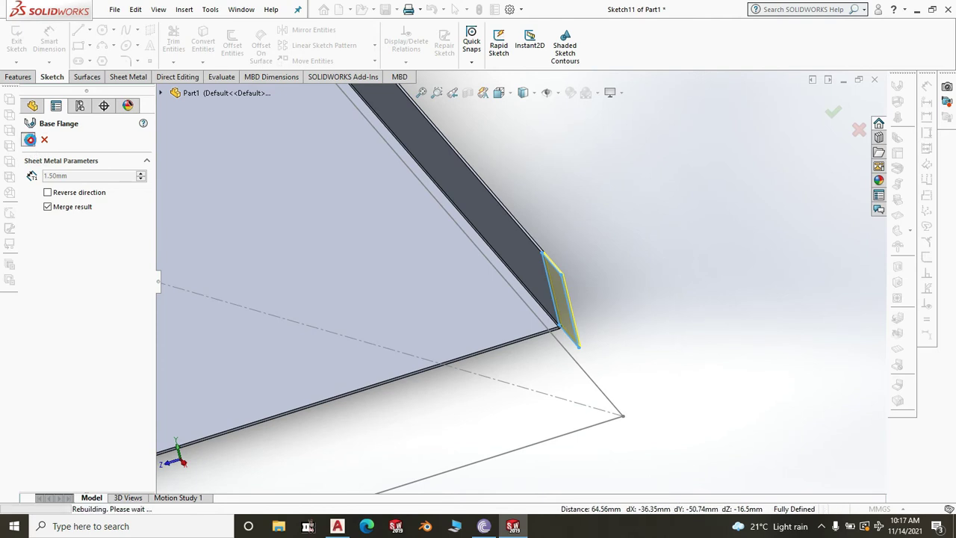
pyautogui.scroll(6, 594, 294)
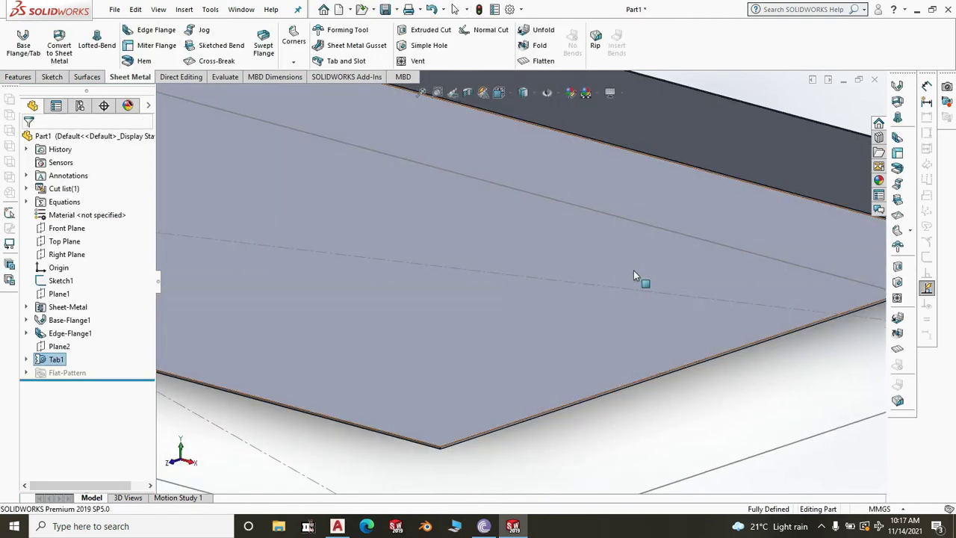
pyautogui.scroll(-3, 381, 219)
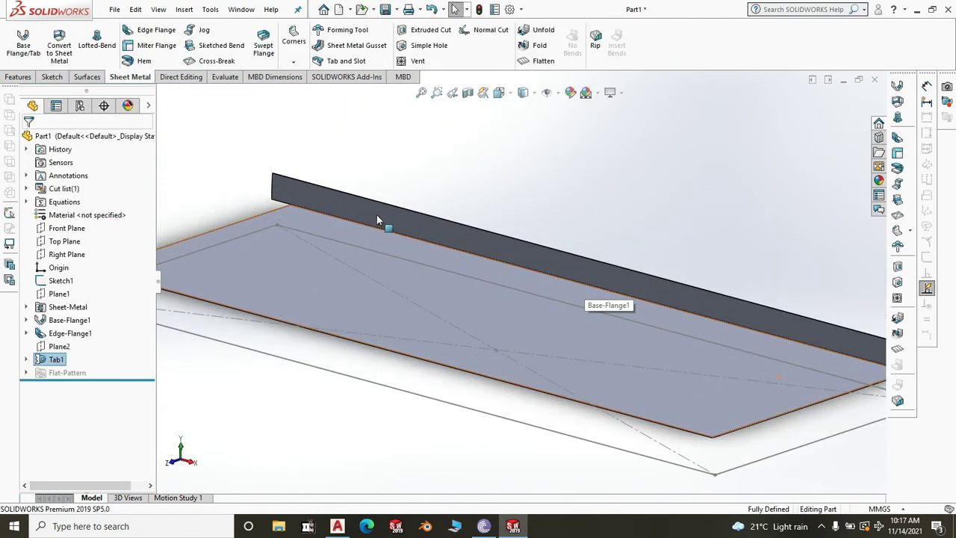
pyautogui.click(376, 215)
pyautogui.click(577, 182)
pyautogui.scroll(5, 554, 198)
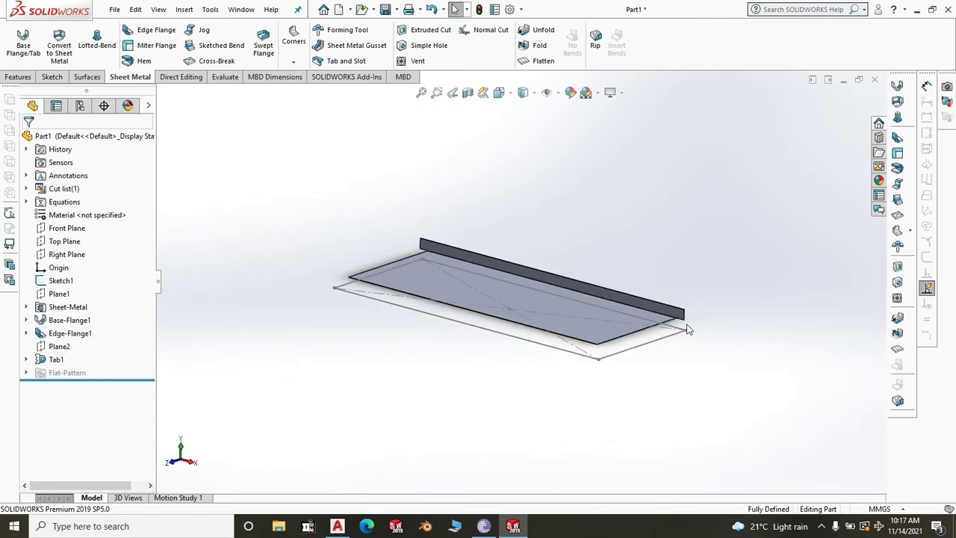
pyautogui.scroll(-3, 657, 322)
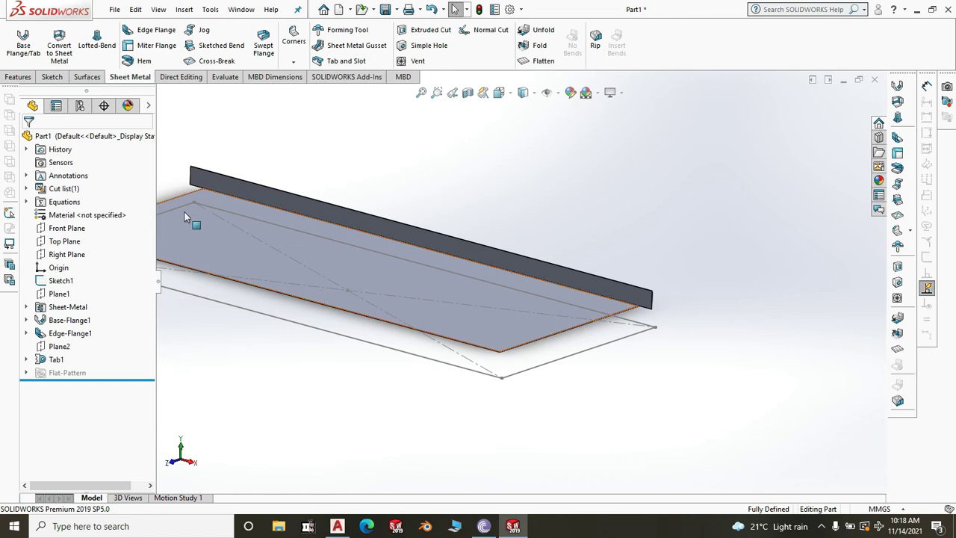
pyautogui.scroll(3, 317, 263)
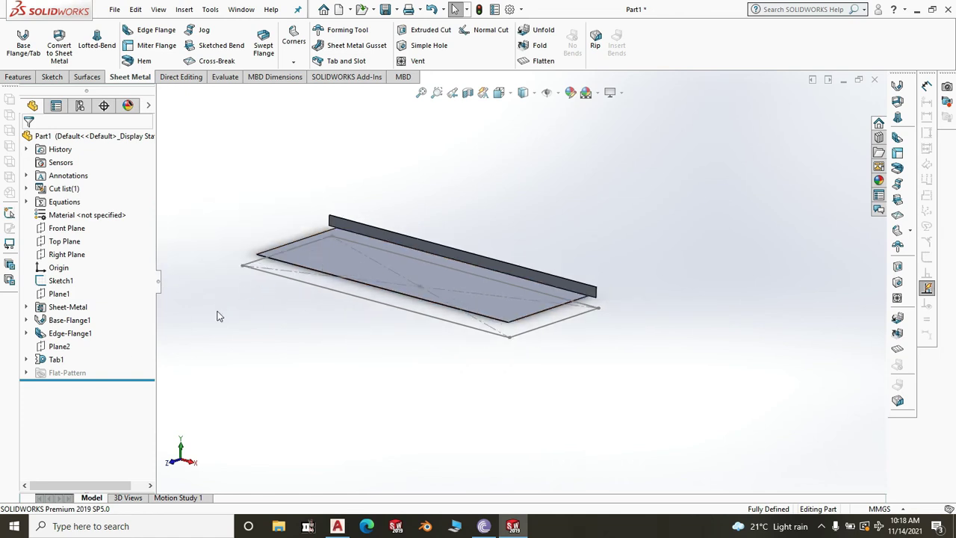
# - Start a sketch on Plane2 and draw an upward-sloping line about 31 mm long from the base flange's upper rear corner at the positive-X end
pyautogui.click(65, 349)
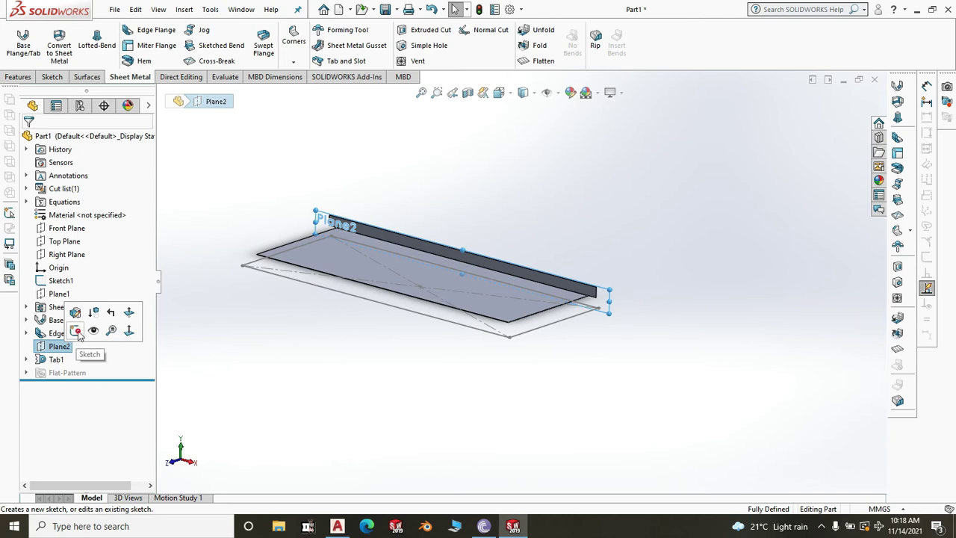
pyautogui.click(75, 331)
pyautogui.scroll(-4, 580, 309)
pyautogui.scroll(-2, 514, 294)
pyautogui.scroll(2, 514, 293)
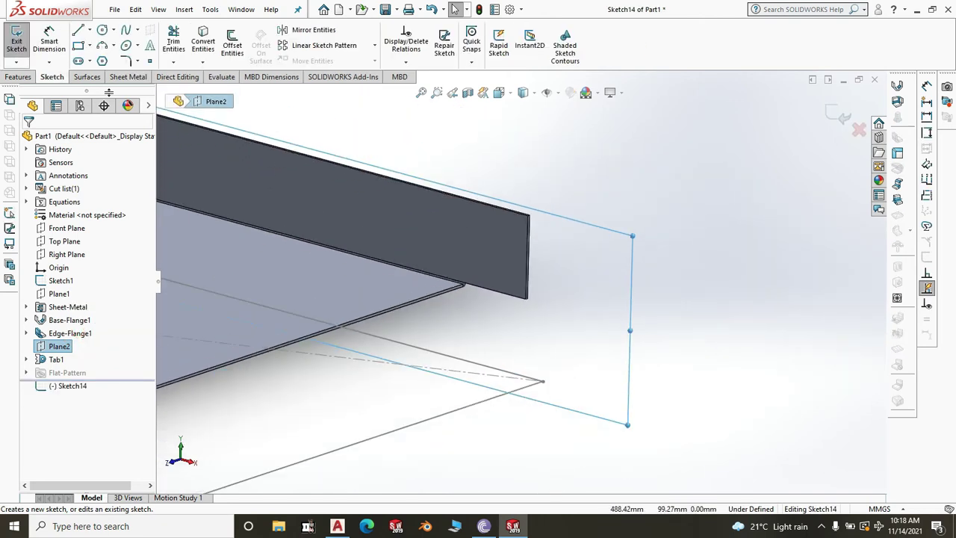
pyautogui.click(79, 30)
pyautogui.scroll(-5, 478, 284)
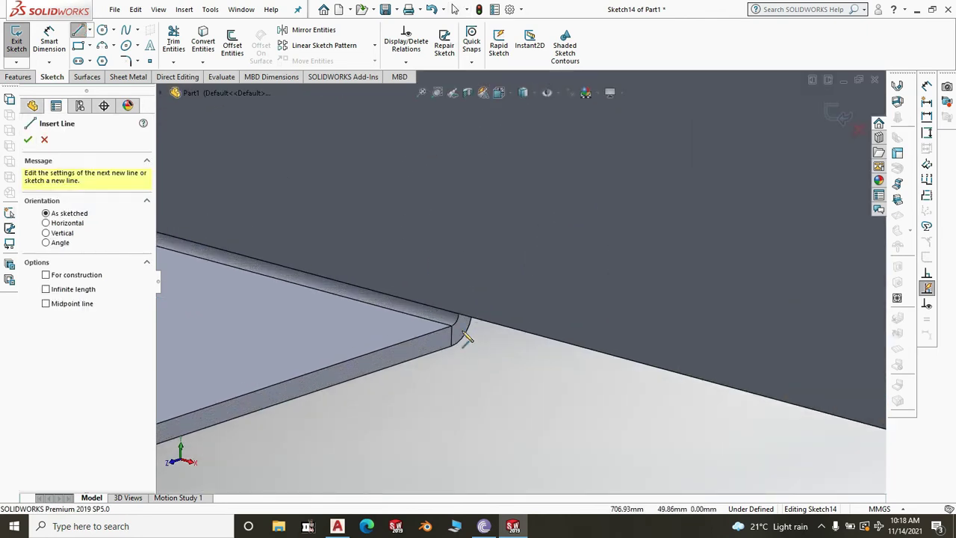
pyautogui.click(454, 328)
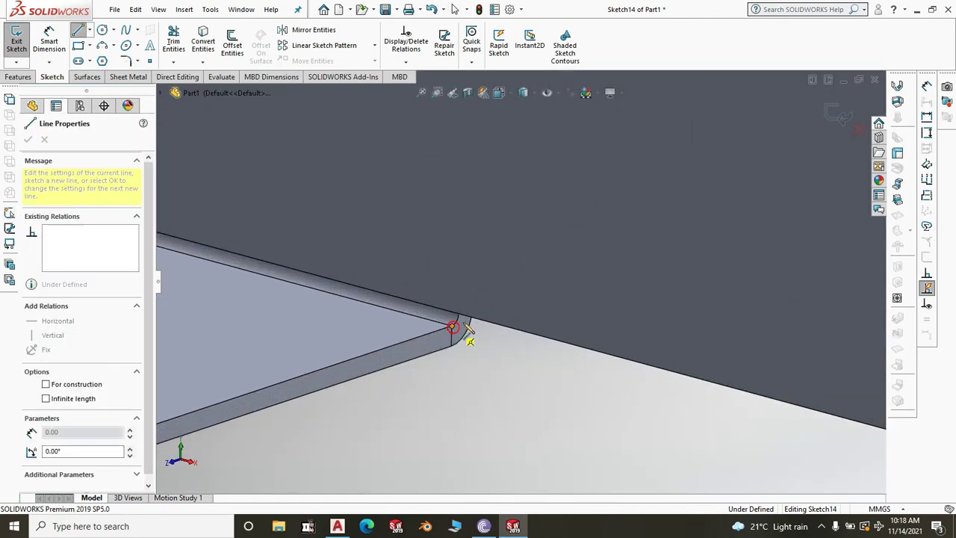
pyautogui.scroll(2, 590, 213)
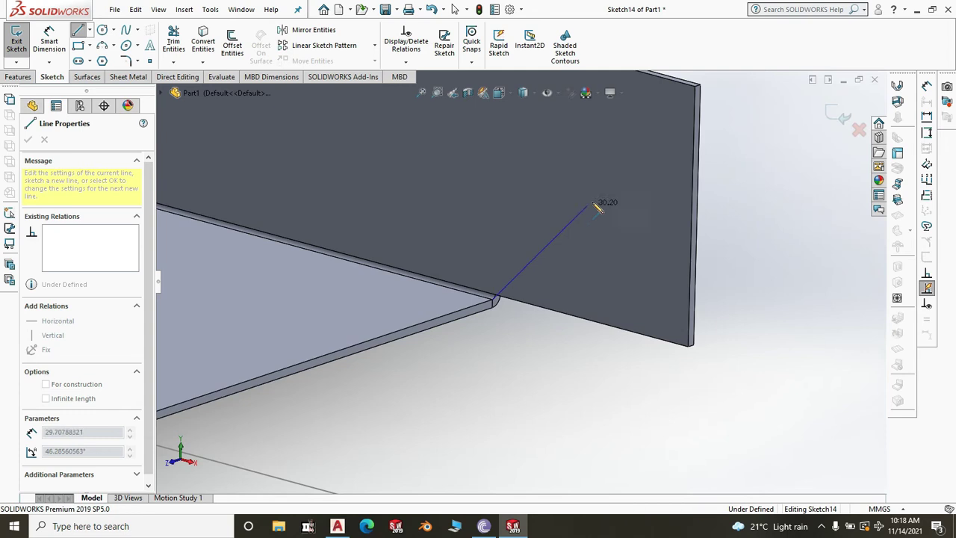
pyautogui.click(591, 204)
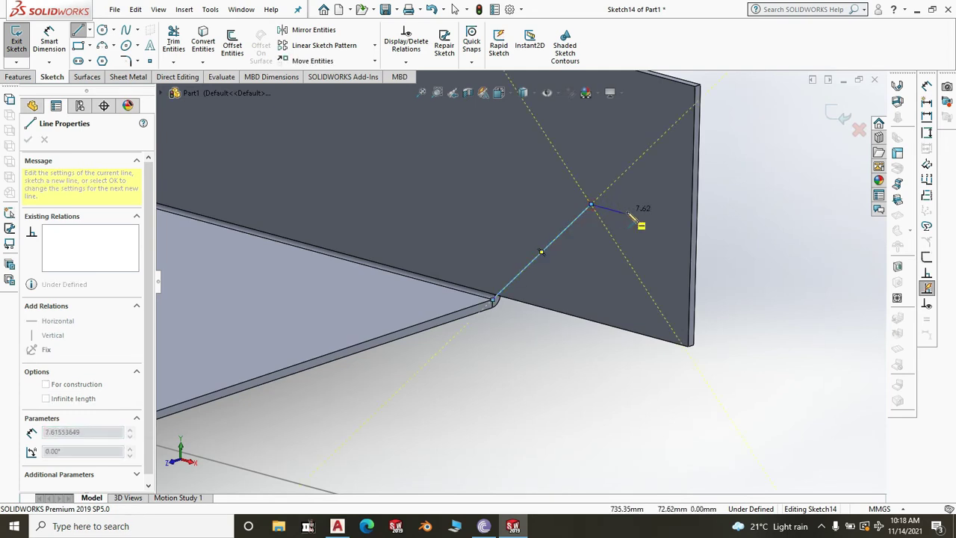
# - Continue the line chain with segments about 21 mm outward, 31 mm downward and 8 mm back inward, leaving the profile open
pyautogui.click(681, 217)
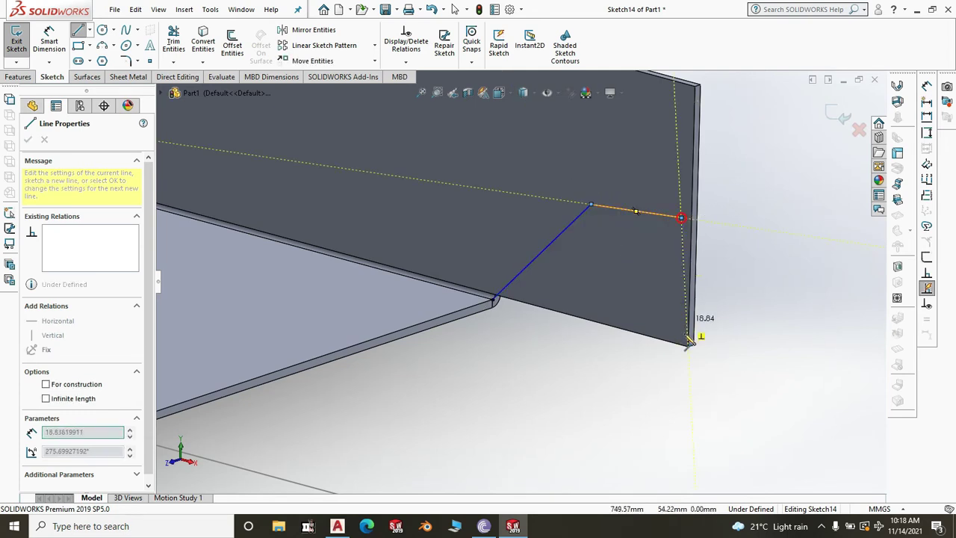
pyautogui.click(673, 385)
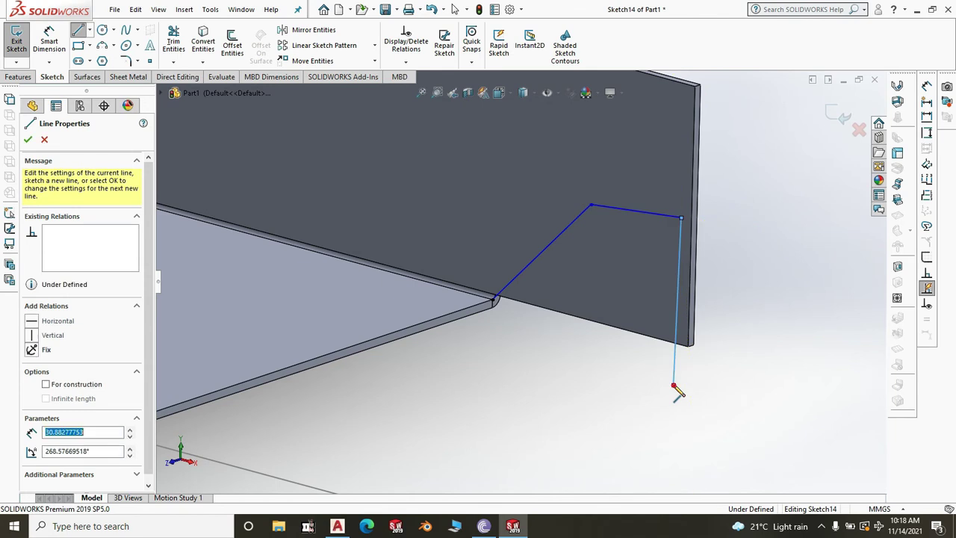
pyautogui.click(636, 375)
pyautogui.rightClick(760, 226)
pyautogui.click(780, 270)
pyautogui.press('Escape')
# - Dimension the sloping line starting at the flange corner to a length of 20 mm
pyautogui.scroll(3, 706, 303)
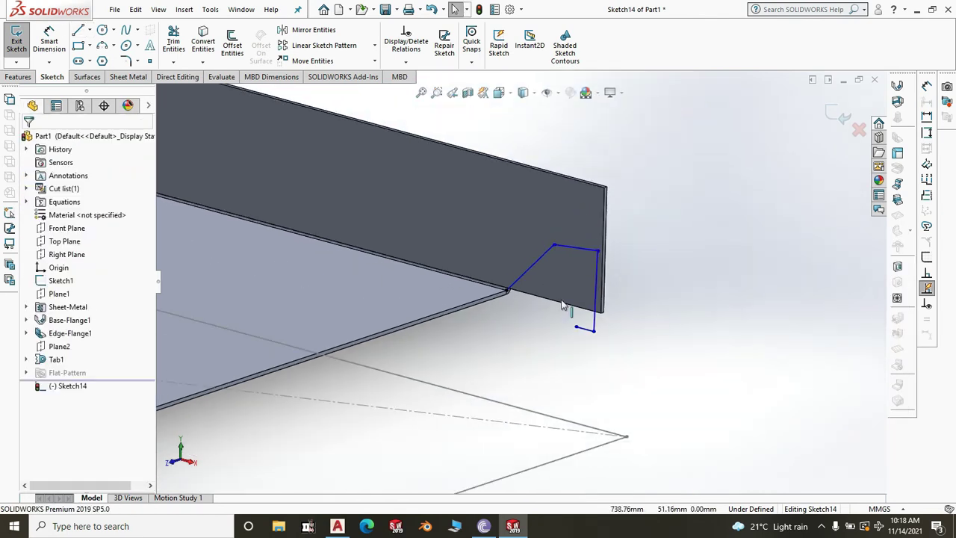
pyautogui.scroll(-2, 523, 261)
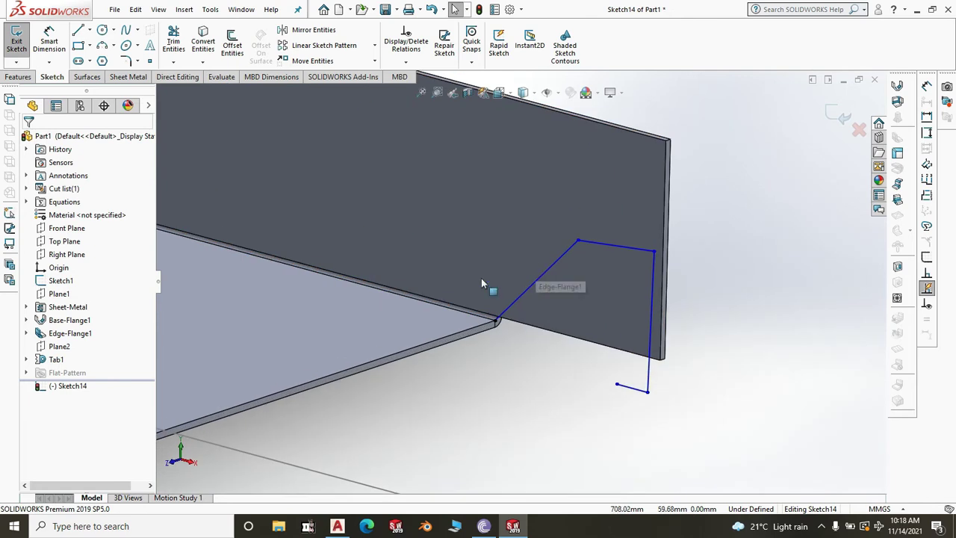
pyautogui.click(47, 41)
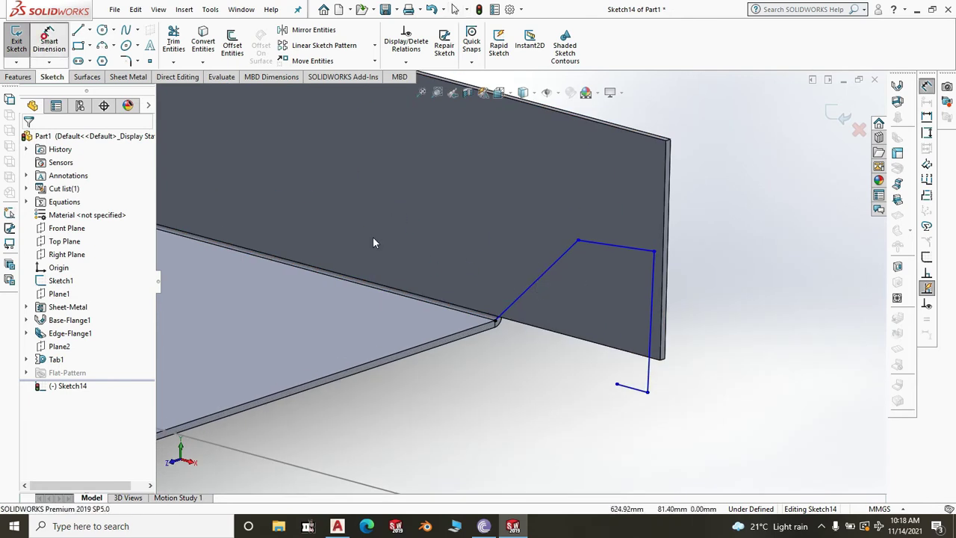
pyautogui.click(522, 299)
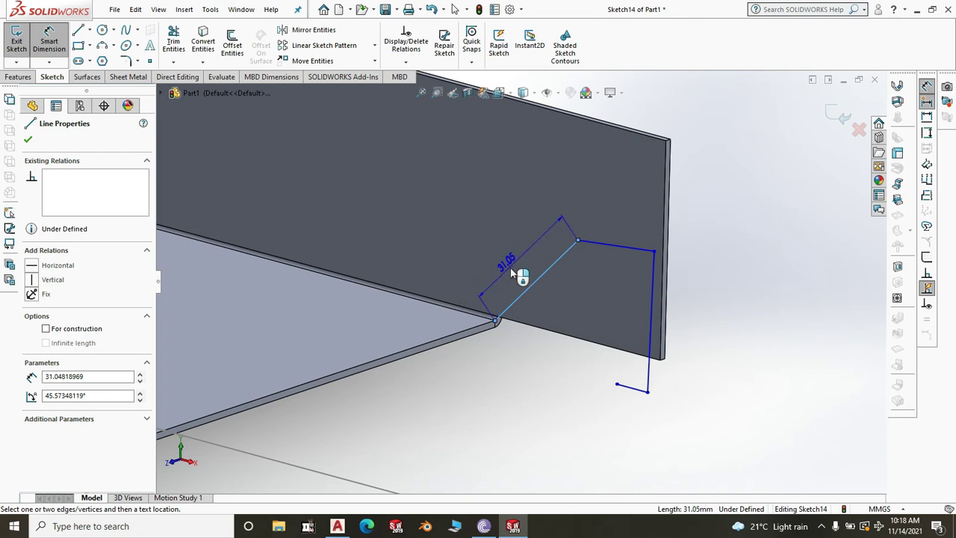
pyautogui.click(513, 274)
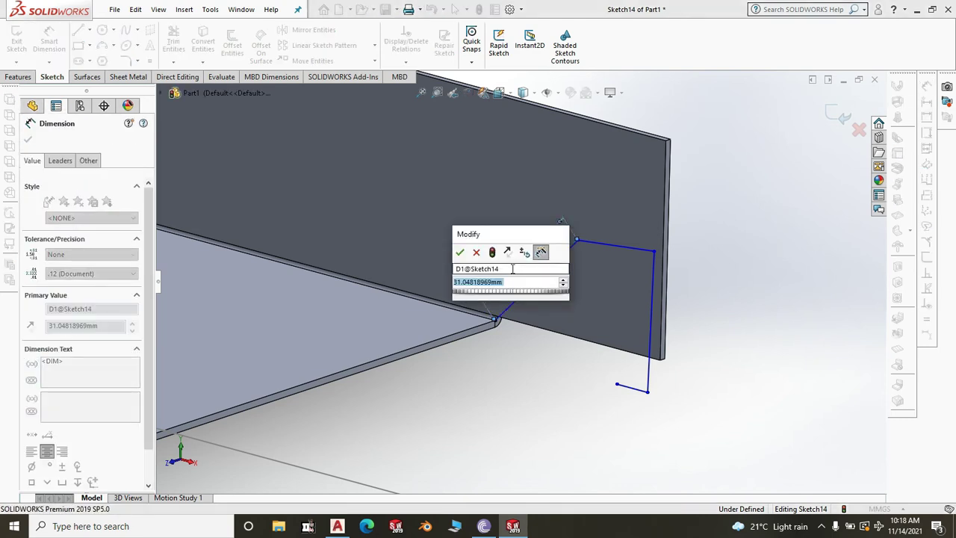
pyautogui.write('2')
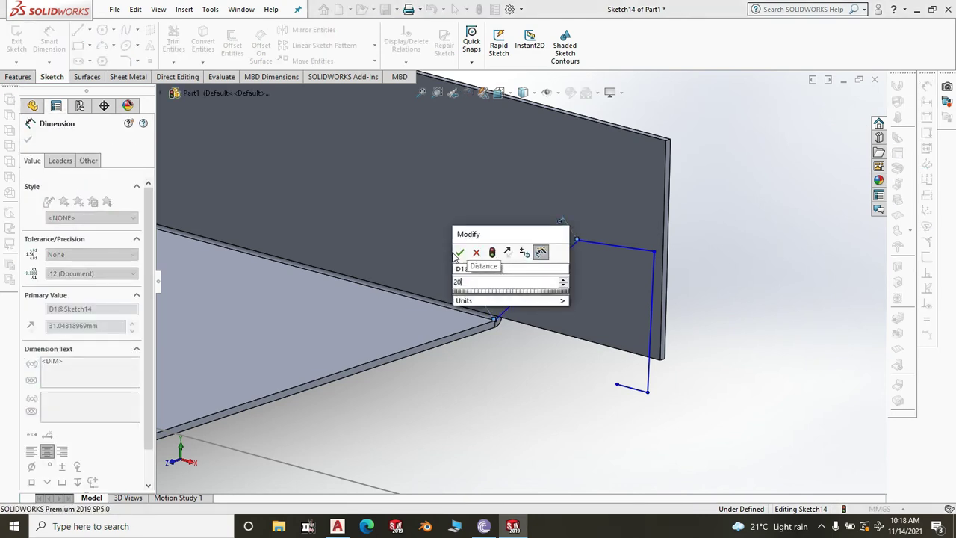
pyautogui.write('0')
pyautogui.click(460, 252)
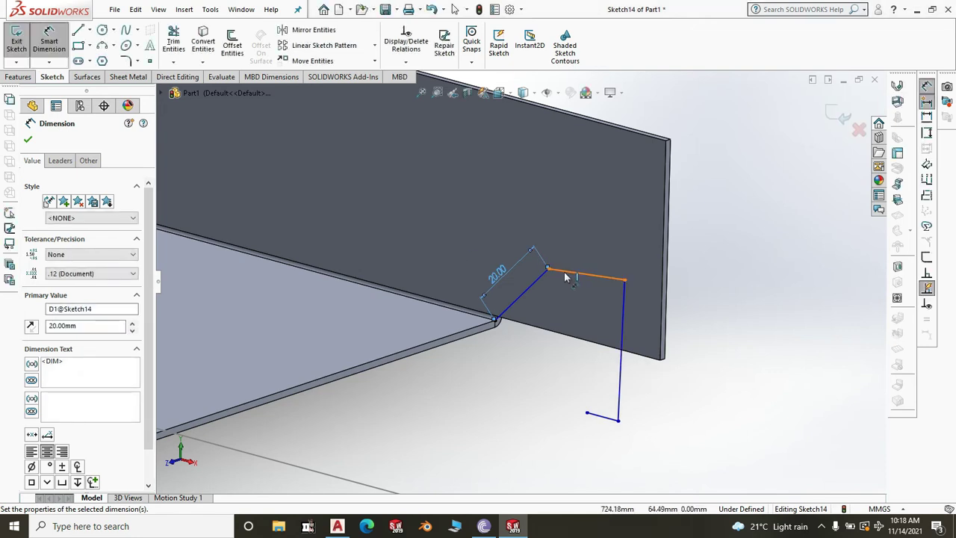
# - Dimension the horizontal span of the profile's upper line to 30 mm
pyautogui.click(574, 277)
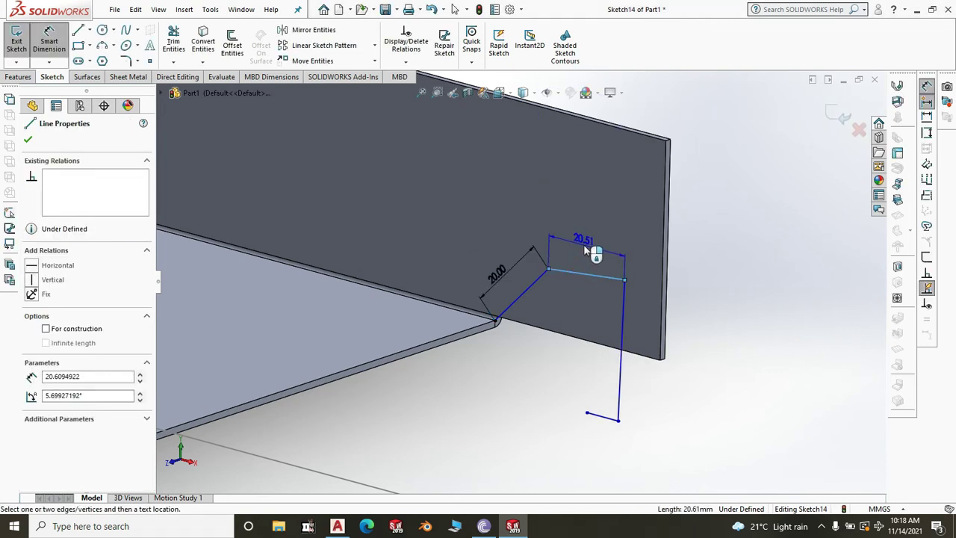
pyautogui.click(586, 251)
pyautogui.write('30')
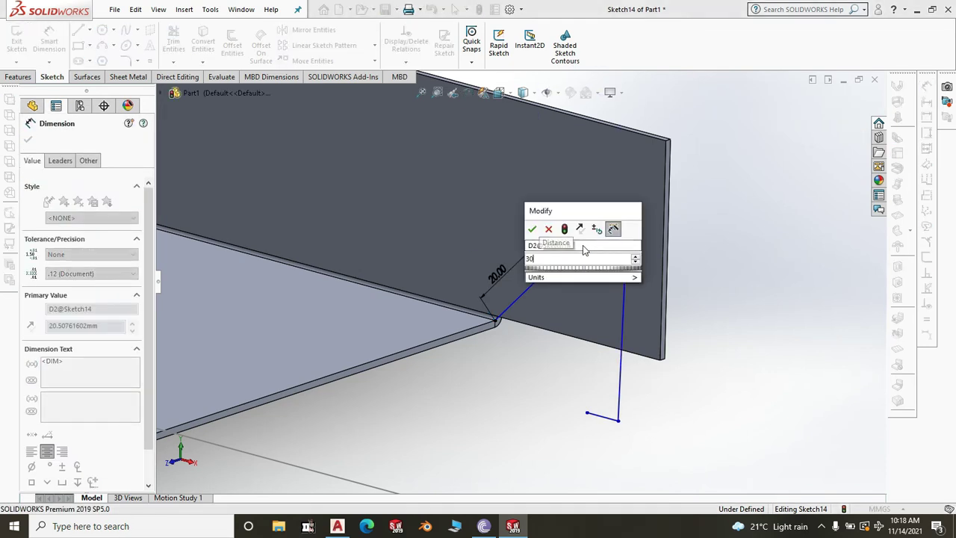
pyautogui.click(532, 230)
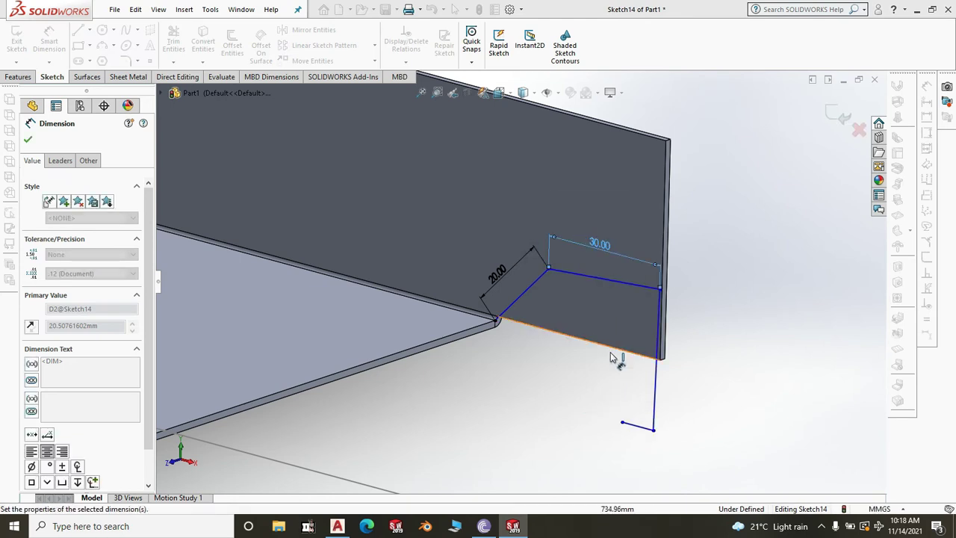
# - Dimension the long downward line of the profile to 50 mm
pyautogui.click(657, 377)
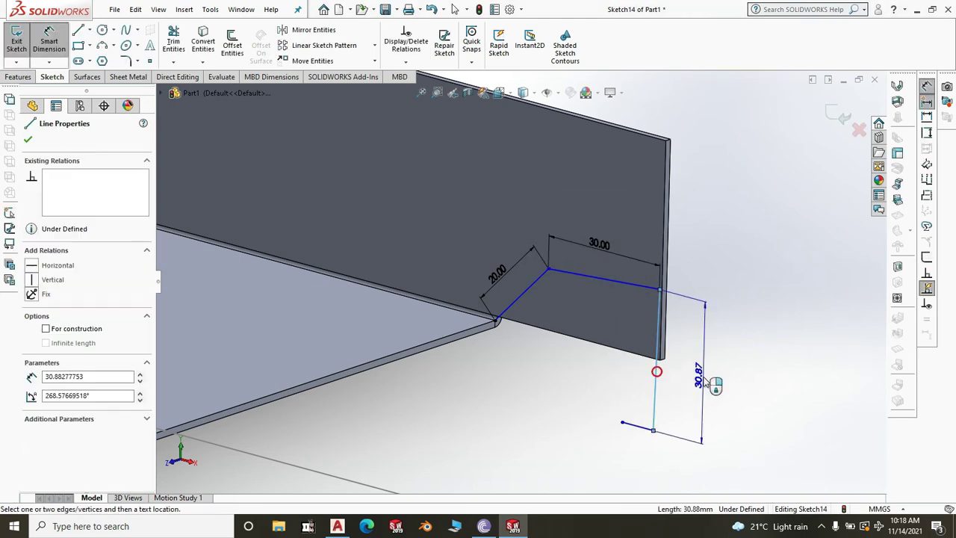
pyautogui.click(708, 383)
pyautogui.write('50')
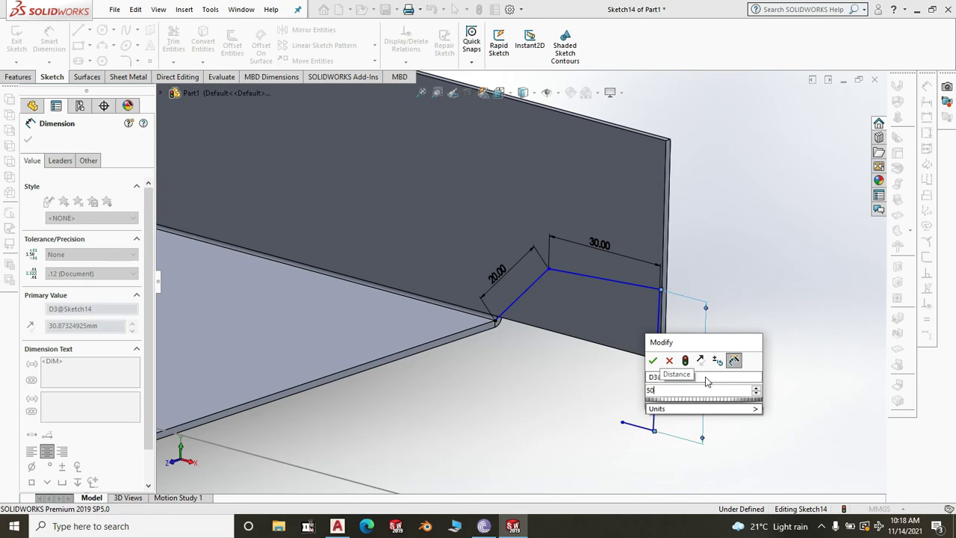
pyautogui.click(652, 361)
# - Dimension the short inward line at the profile's lower end to 15 mm and finish dimensioning
pyautogui.scroll(2, 644, 426)
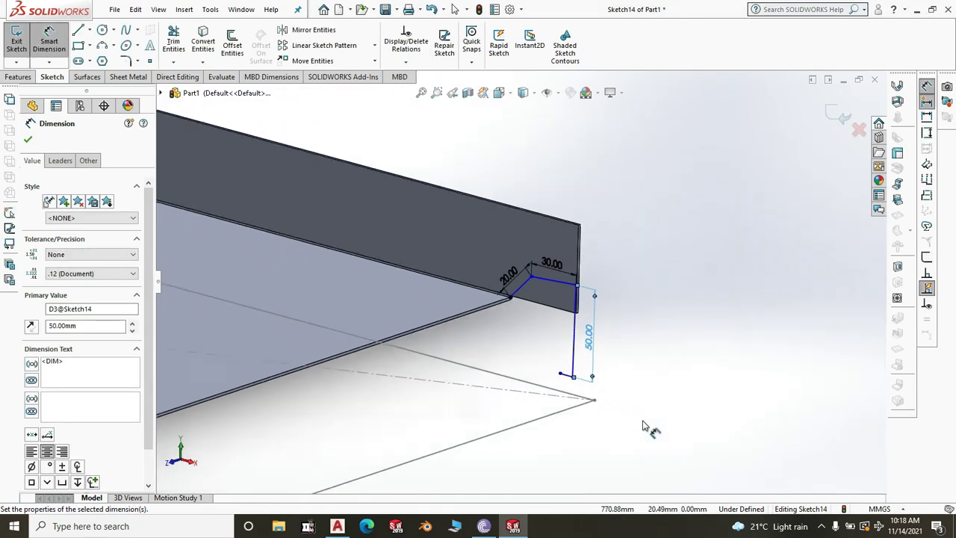
pyautogui.scroll(-2, 590, 429)
pyautogui.click(535, 349)
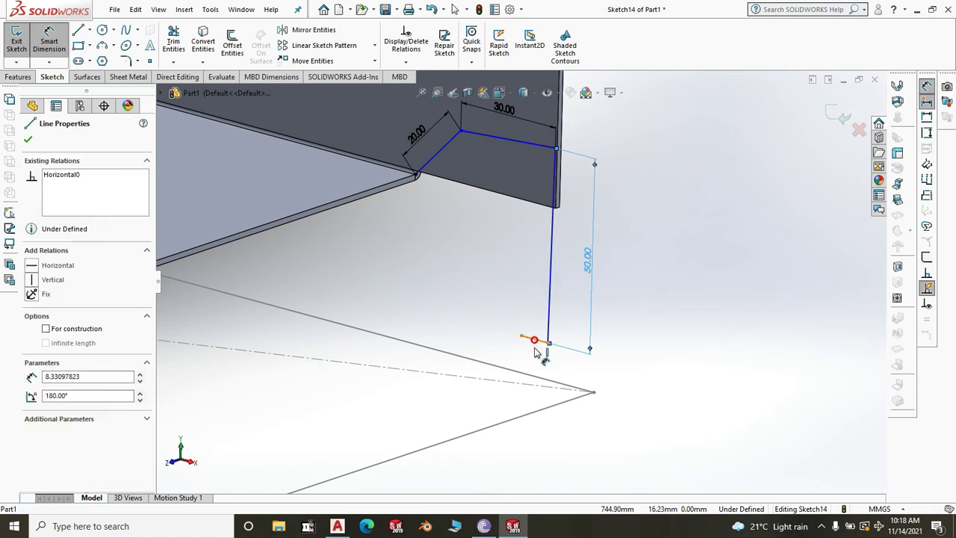
pyautogui.click(534, 370)
pyautogui.write('15')
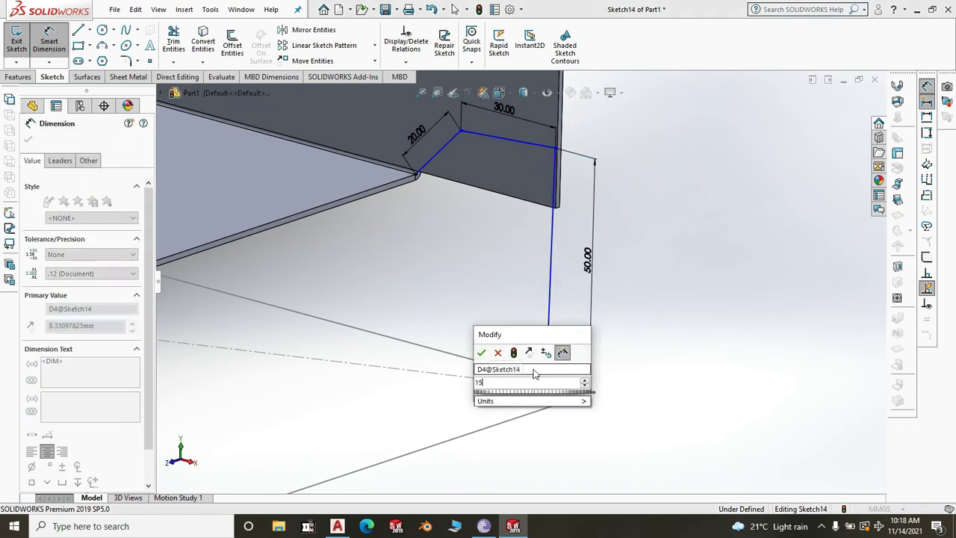
pyautogui.click(482, 354)
pyautogui.scroll(4, 625, 372)
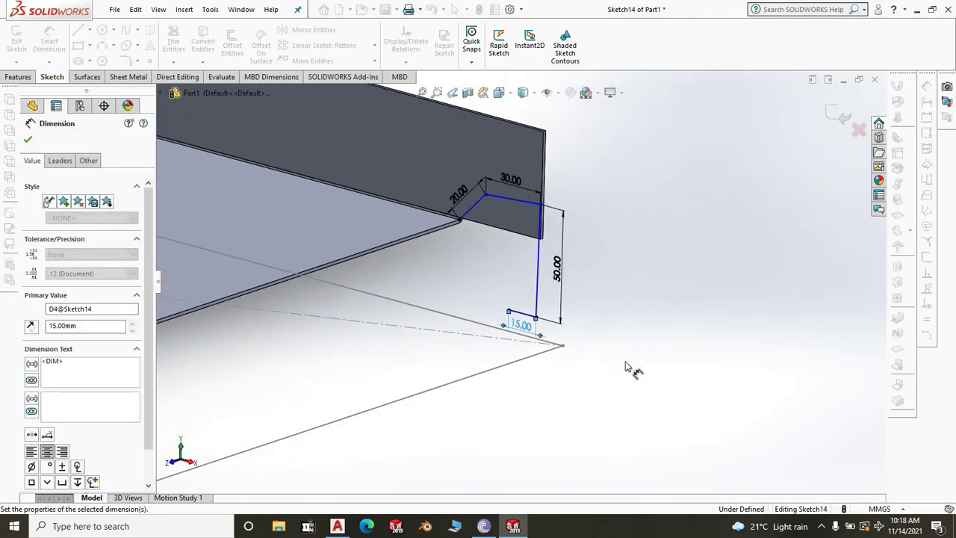
pyautogui.rightClick(658, 308)
pyautogui.click(685, 340)
# - Delete the 30 mm dimension from the profile's upper line
pyautogui.scroll(-4, 516, 220)
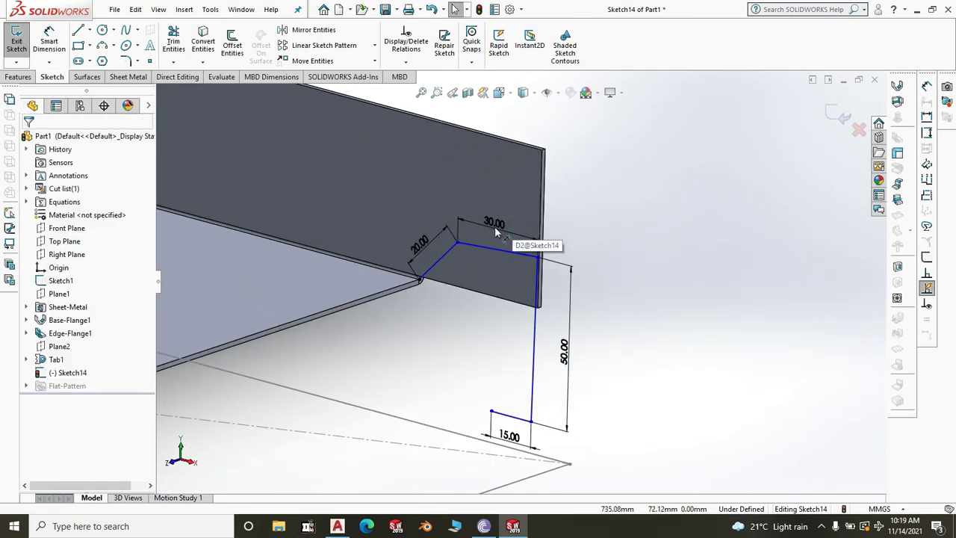
pyautogui.click(494, 229)
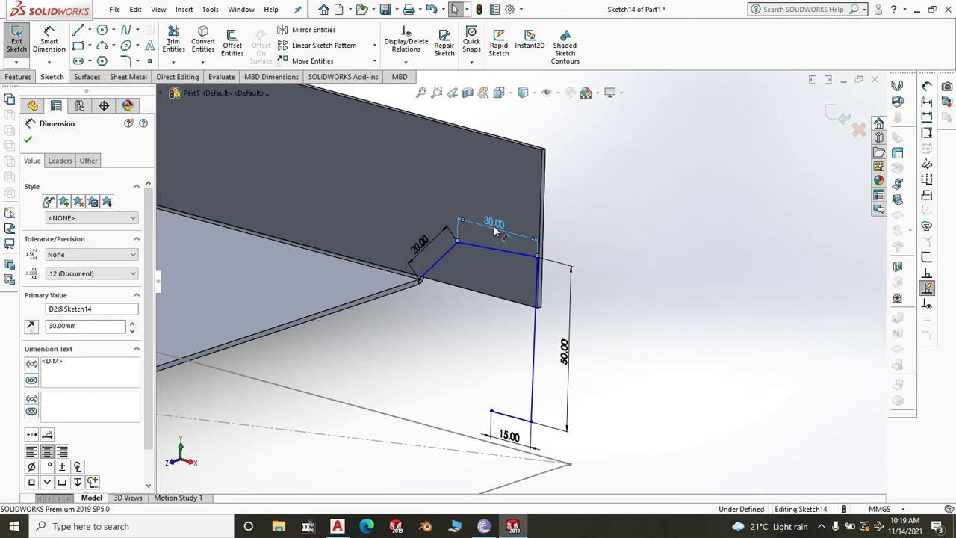
pyautogui.press('Delete')
# - Add a horizontal relation to the profile's upper line and a vertical relation to the 50 mm line
pyautogui.scroll(-1, 687, 254)
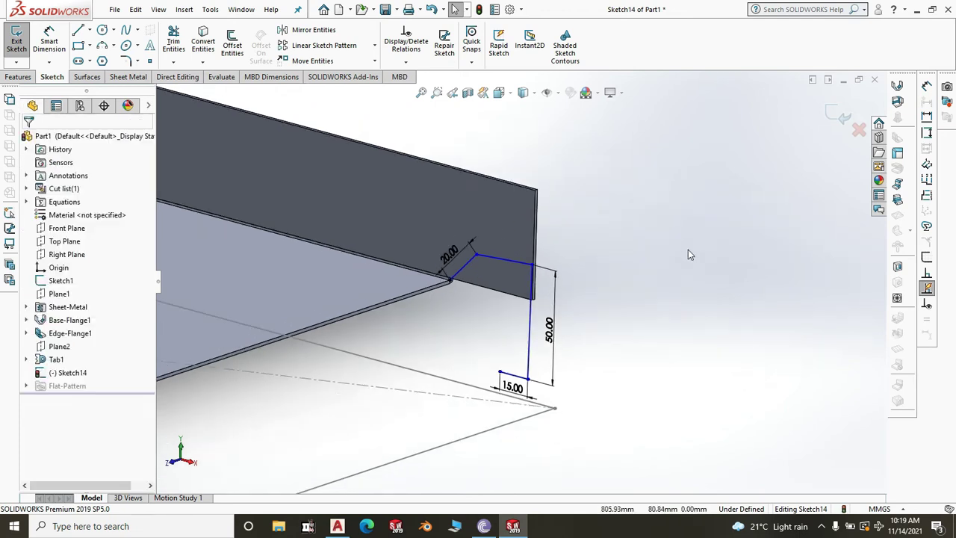
pyautogui.scroll(-2, 538, 276)
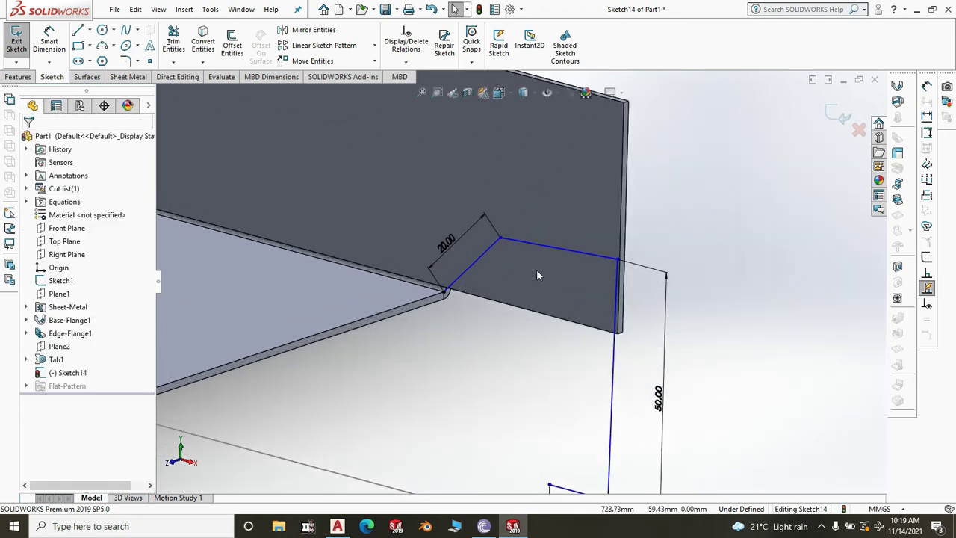
pyautogui.click(564, 241)
pyautogui.click(582, 195)
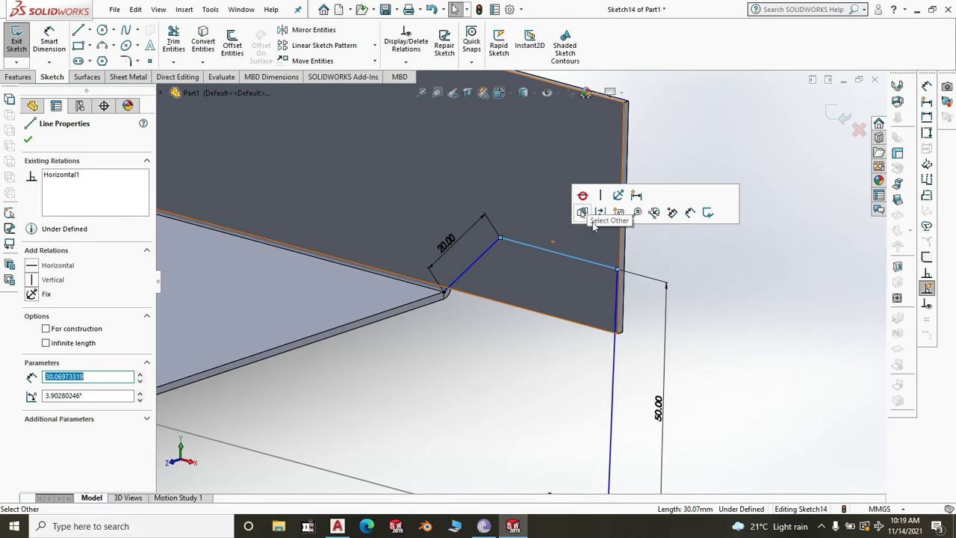
pyautogui.click(616, 361)
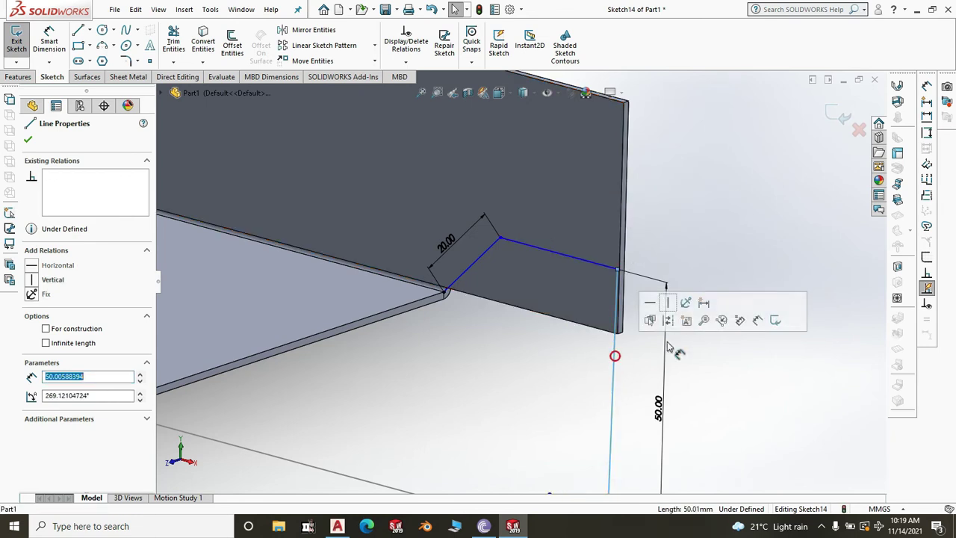
pyautogui.click(666, 303)
# - Check the existing relations of the 15 mm line at the profile's lower end
pyautogui.press('Up')
pyautogui.press('Up')
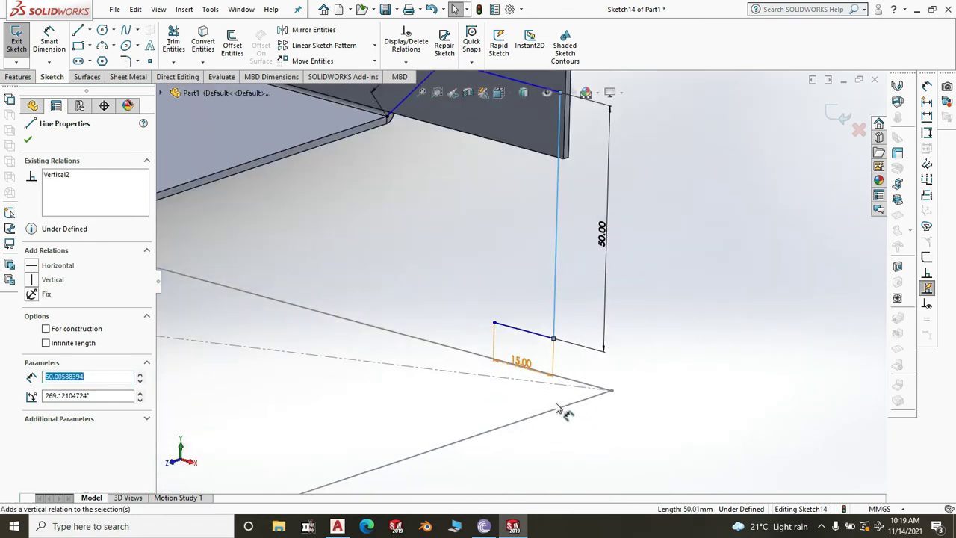
pyautogui.click(526, 317)
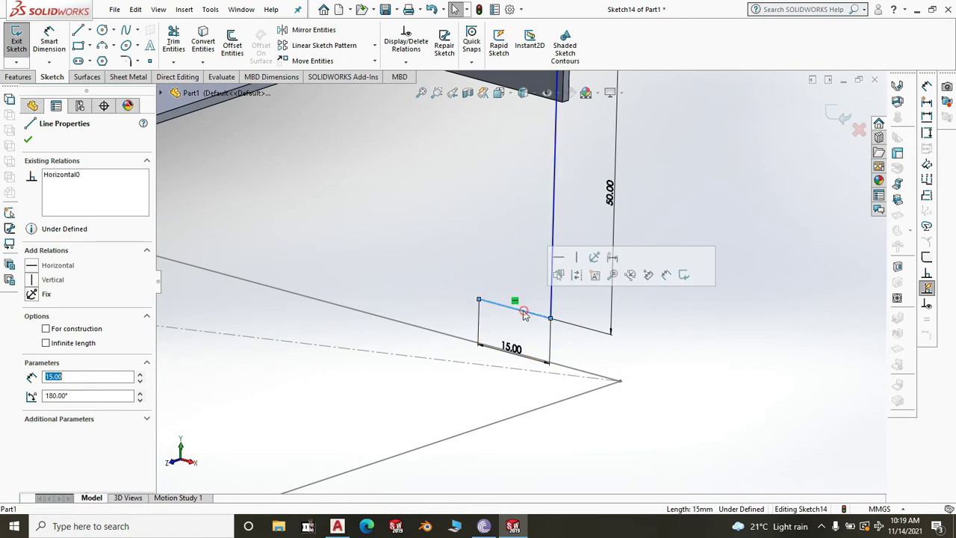
# - Apply a horizontal relation to the 15 mm line at the profile's lower end and clear the selection
pyautogui.click(560, 258)
pyautogui.press('Down')
pyautogui.press('Down')
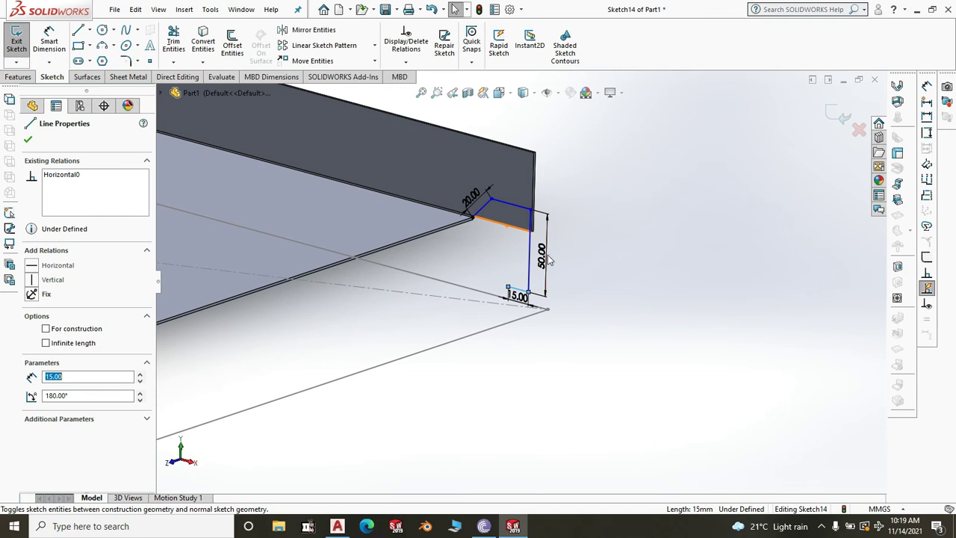
pyautogui.click(478, 352)
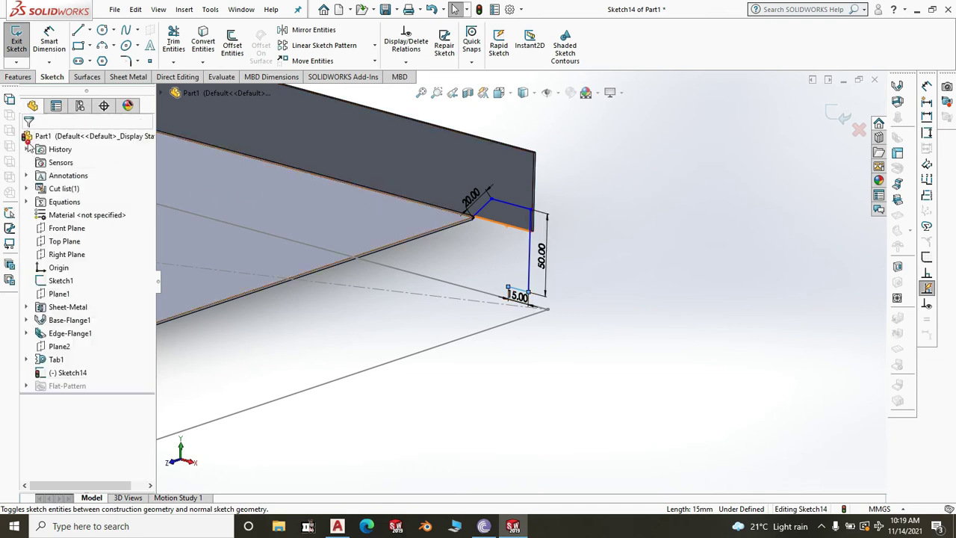
# - Add a vertical relation between the profile's lower outer corner point and the nearby corner of the base rectangle
pyautogui.scroll(-5, 501, 337)
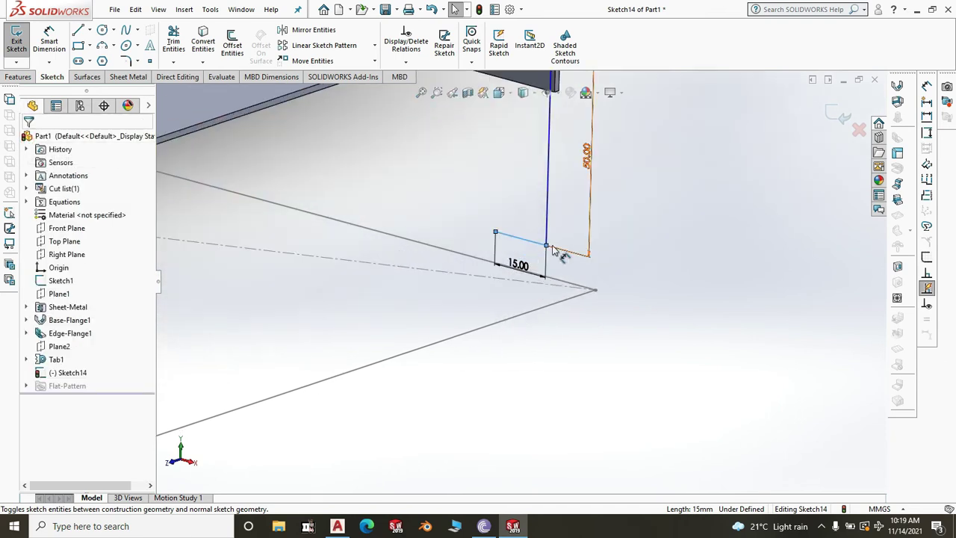
pyautogui.click(547, 247)
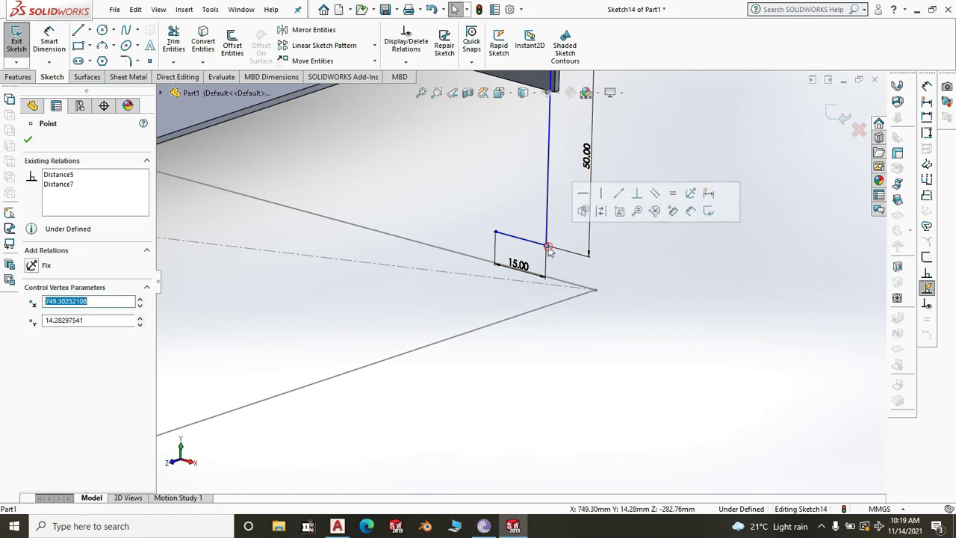
pyautogui.keyDown('ctrl'); pyautogui.click(595, 291); pyautogui.keyUp('ctrl')
pyautogui.click(648, 239)
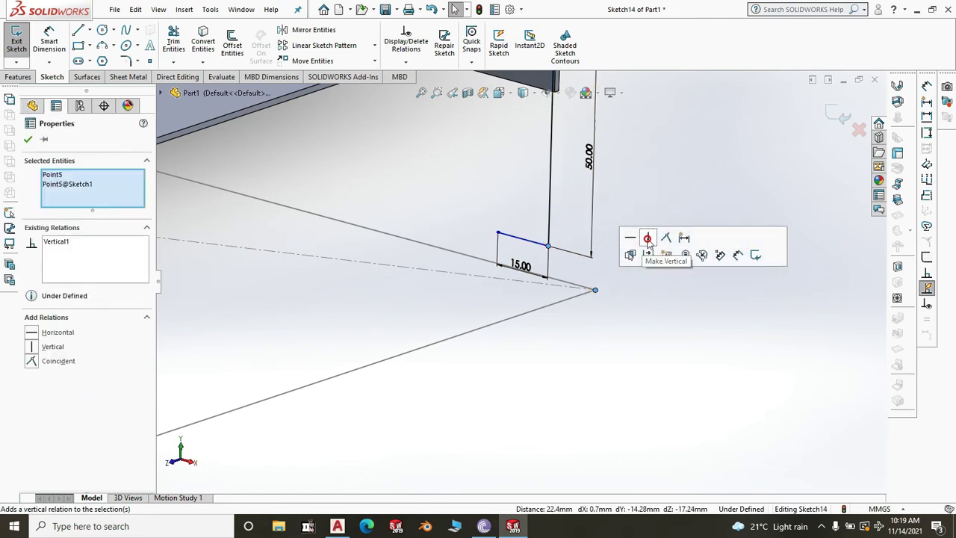
pyautogui.scroll(-2, 534, 257)
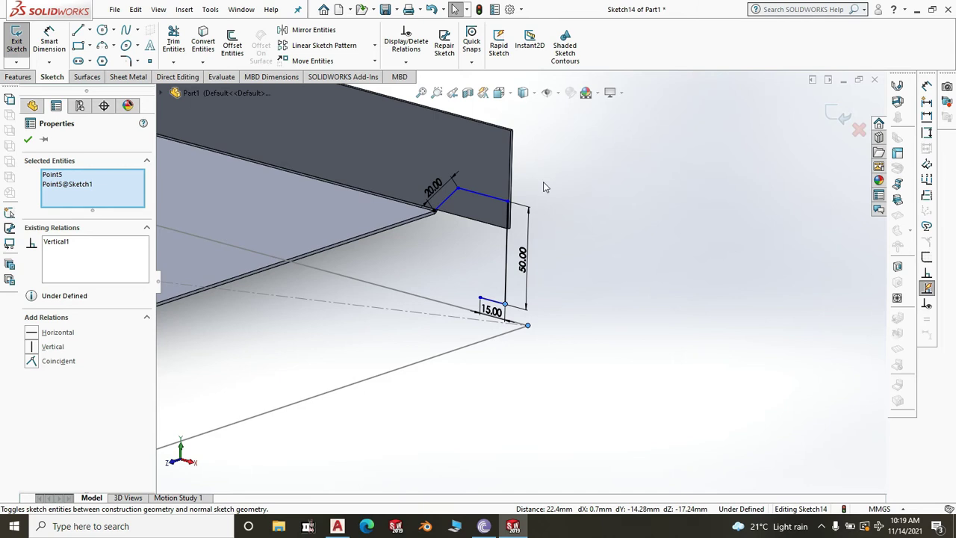
pyautogui.scroll(2, 545, 312)
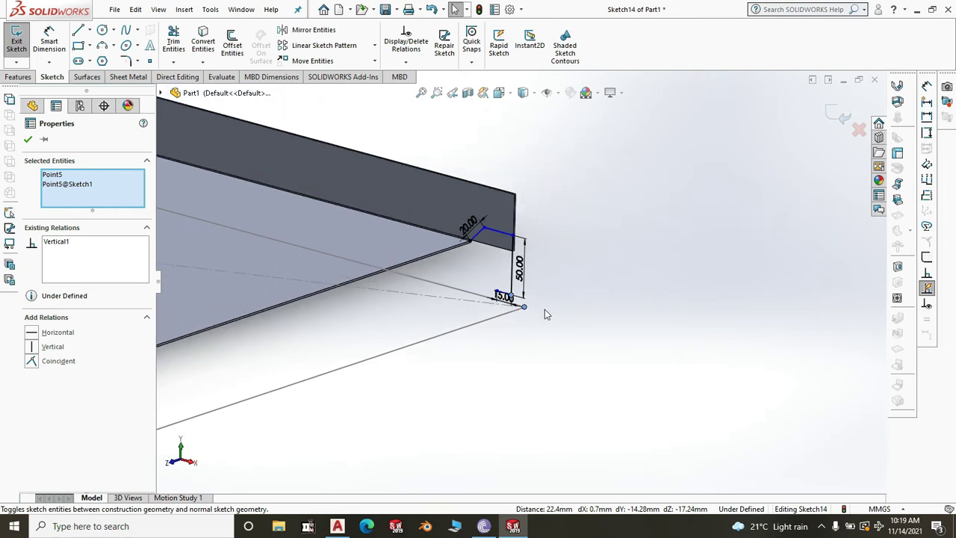
pyautogui.scroll(3, 545, 309)
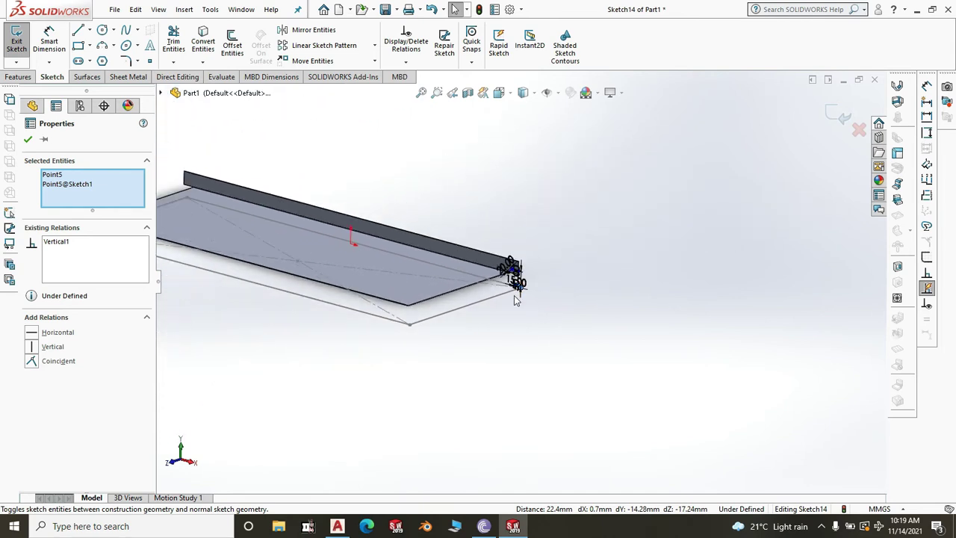
pyautogui.scroll(-2, 518, 297)
pyautogui.scroll(1, 579, 300)
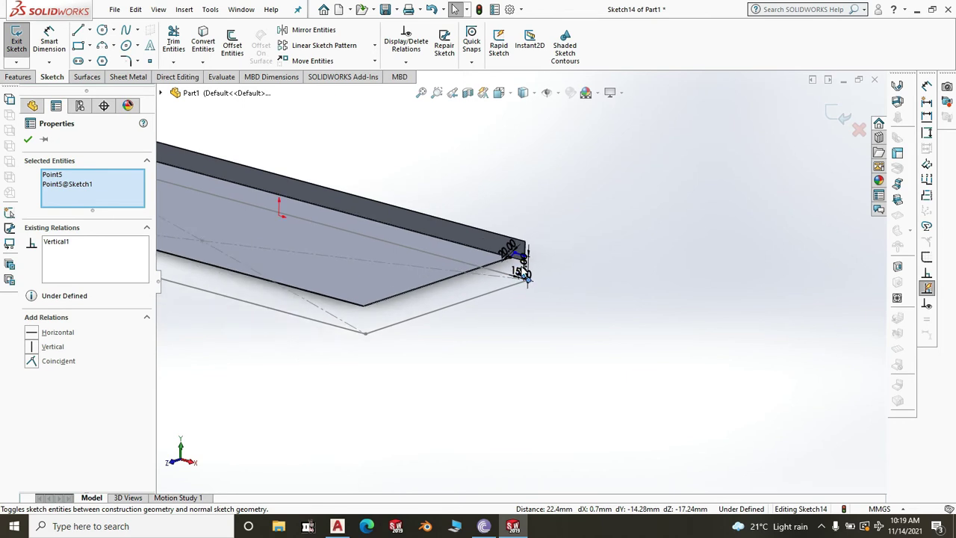
pyautogui.scroll(-1, 523, 271)
pyautogui.scroll(3, 571, 282)
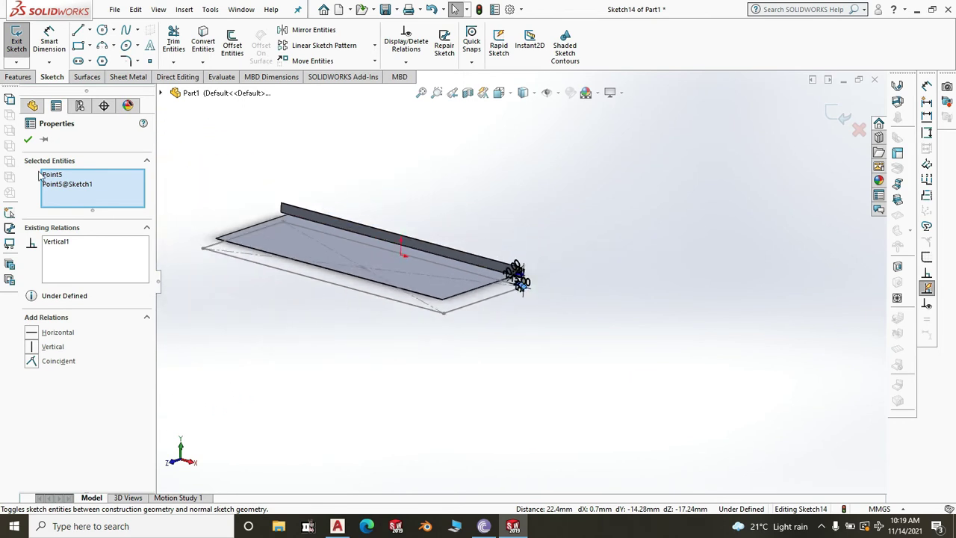
pyautogui.click(28, 140)
# - Dimension the angle between the 20 mm slanted line and the profile's upper horizontal line to 150 degrees and finish dimensioning
pyautogui.press('d')
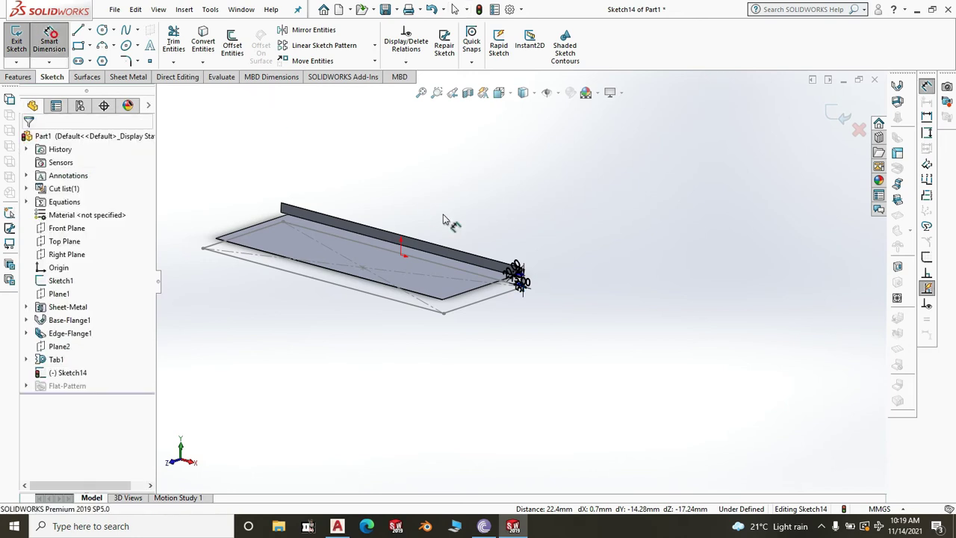
pyautogui.scroll(-6, 521, 282)
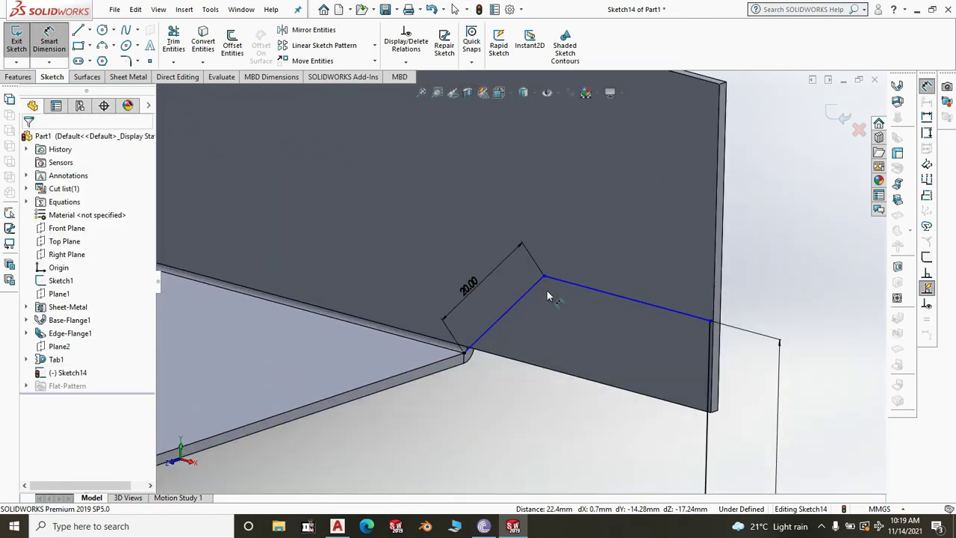
pyautogui.click(534, 295)
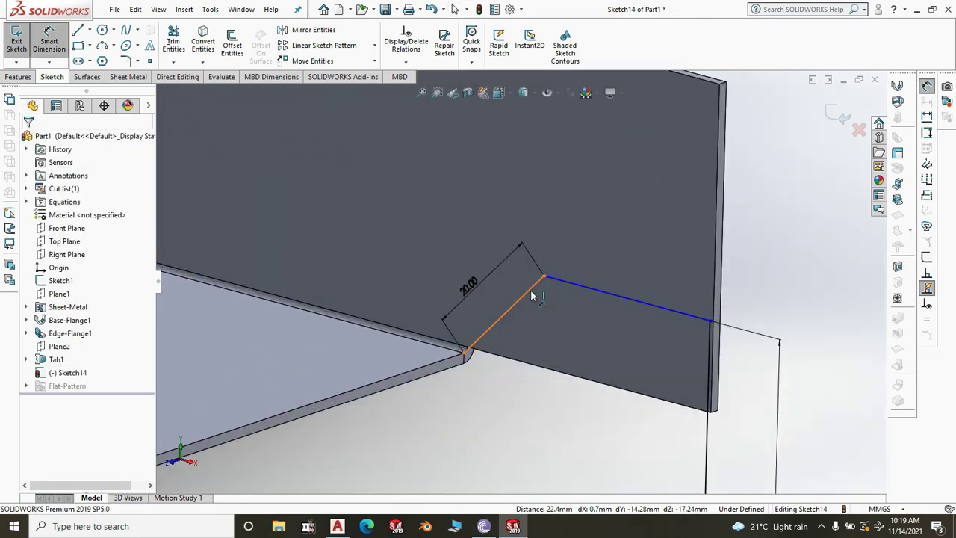
pyautogui.click(626, 303)
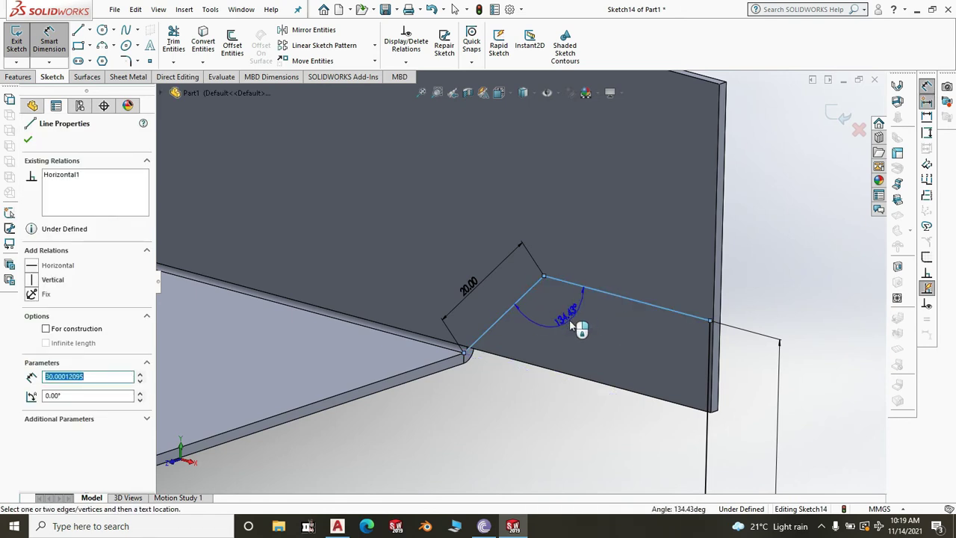
pyautogui.click(568, 320)
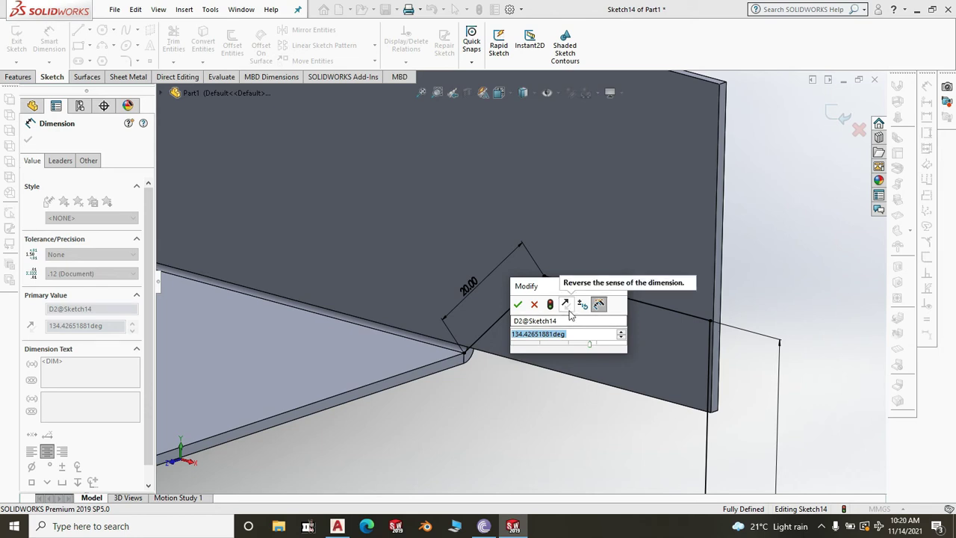
pyautogui.write('150')
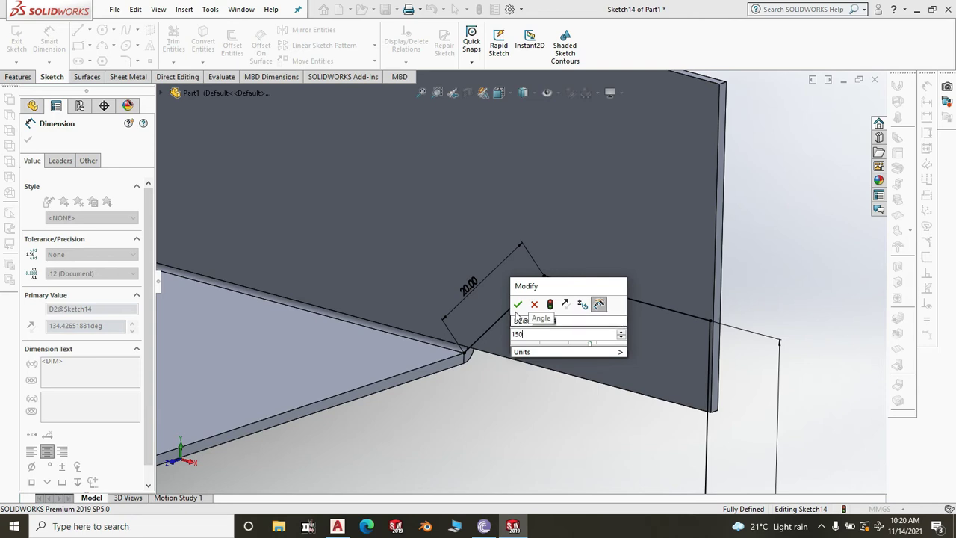
pyautogui.click(518, 304)
pyautogui.moveTo(519, 307); pyautogui.dragTo(529, 348, button='middle')
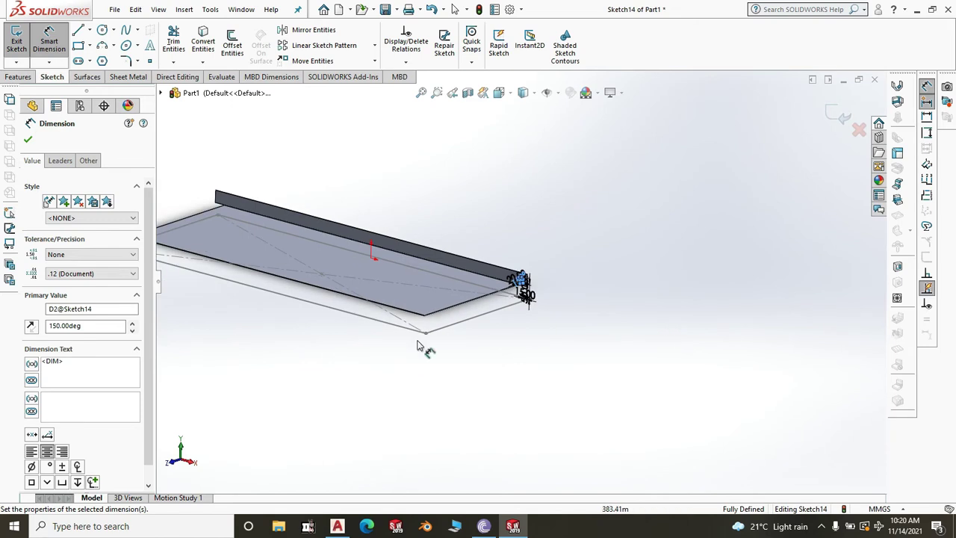
pyautogui.click(27, 141)
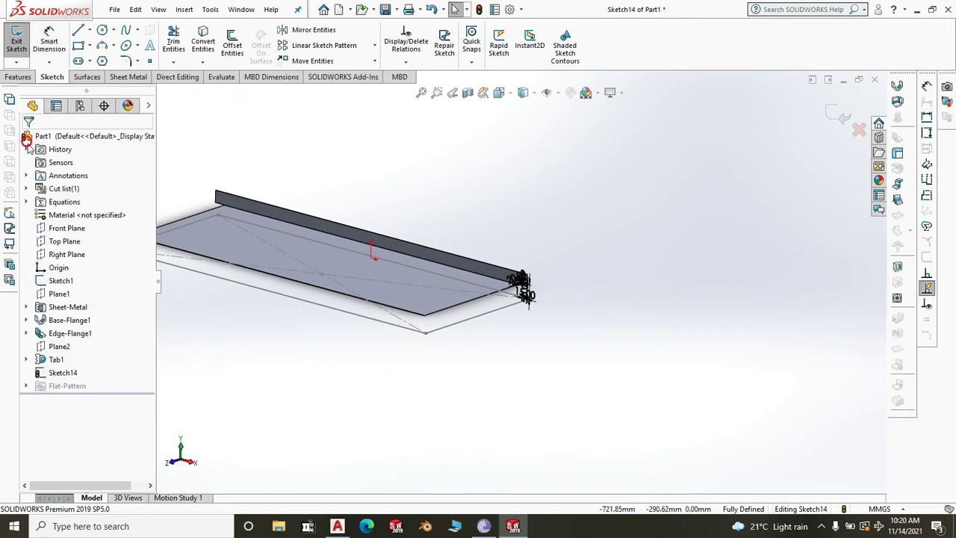
# - Start a Miter Flange from the finished profile sketch along the adjoining short edge of the base plate
pyautogui.click(128, 78)
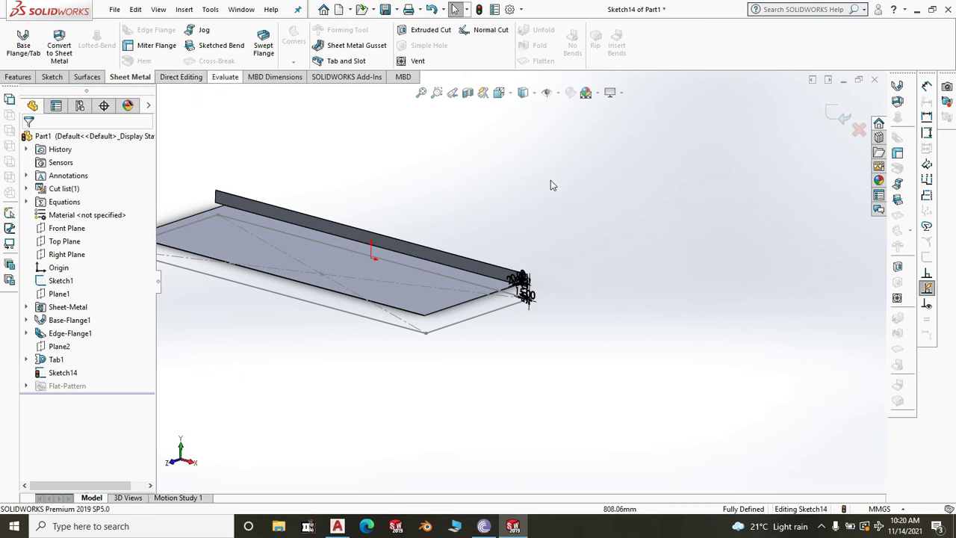
pyautogui.moveTo(540, 174); pyautogui.dragTo(614, 203, button='middle')
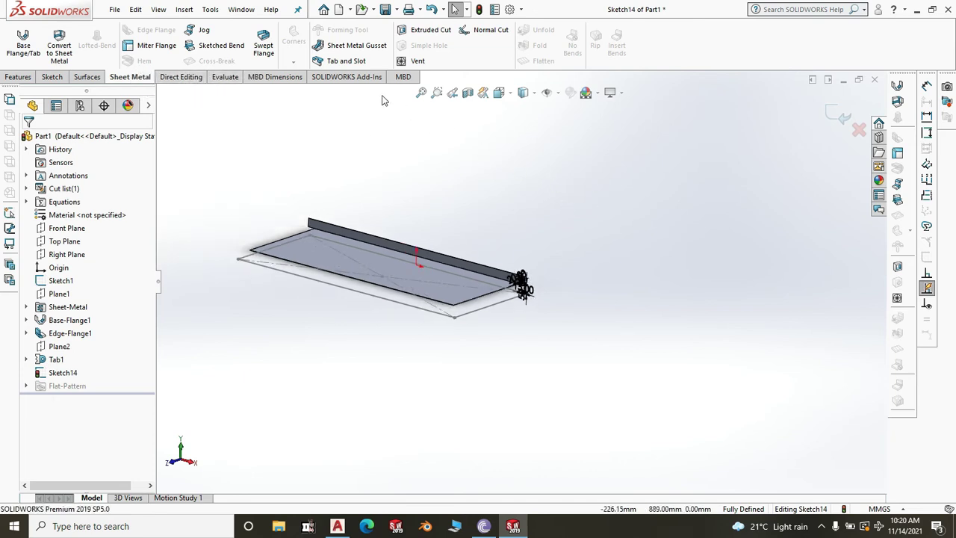
pyautogui.click(159, 46)
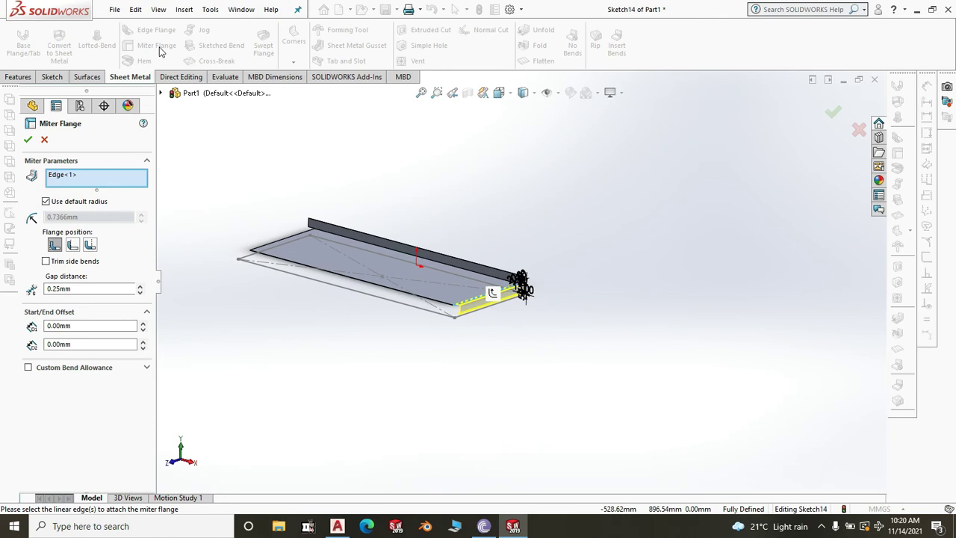
pyautogui.scroll(-5, 471, 322)
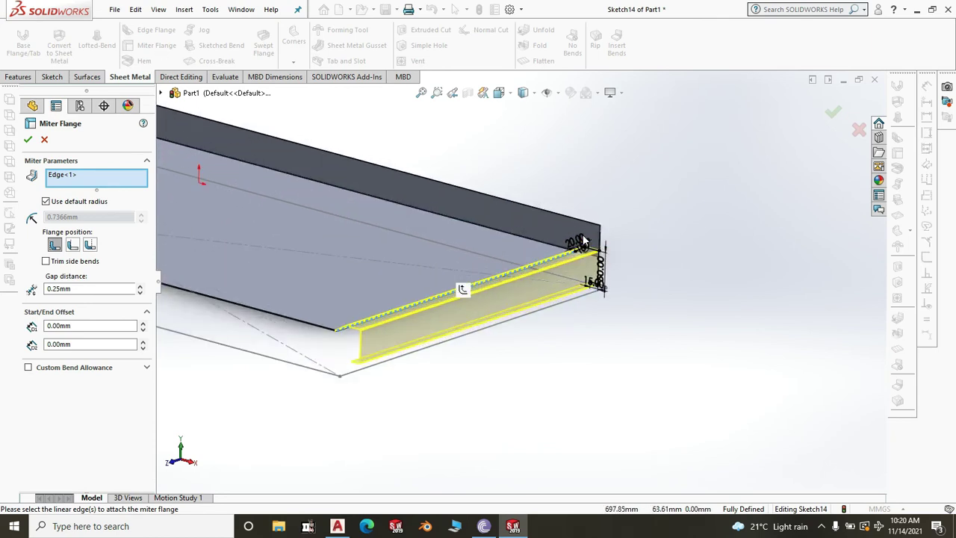
pyautogui.scroll(5, 635, 362)
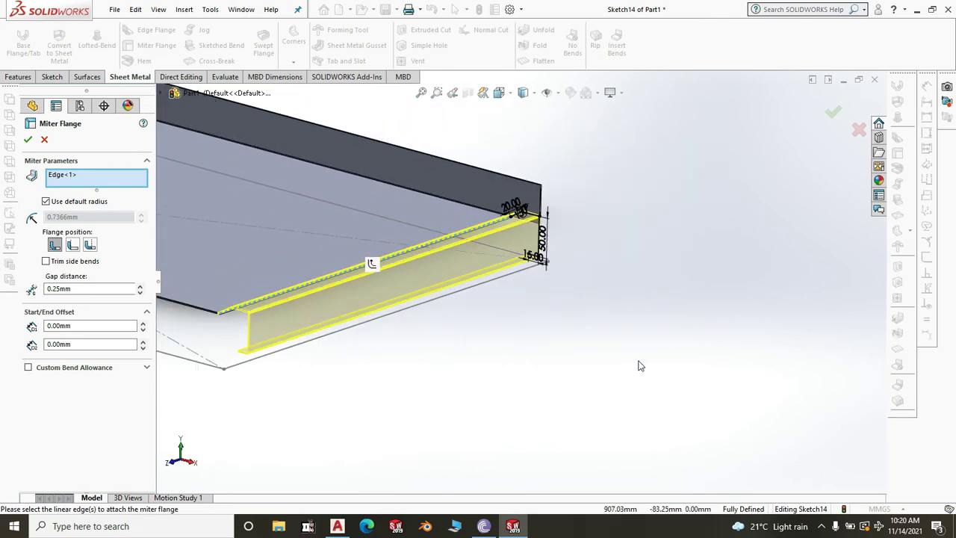
# - Add the long front edge and the opposite short edge of the base plate to the miter flange
pyautogui.scroll(-6, 256, 272)
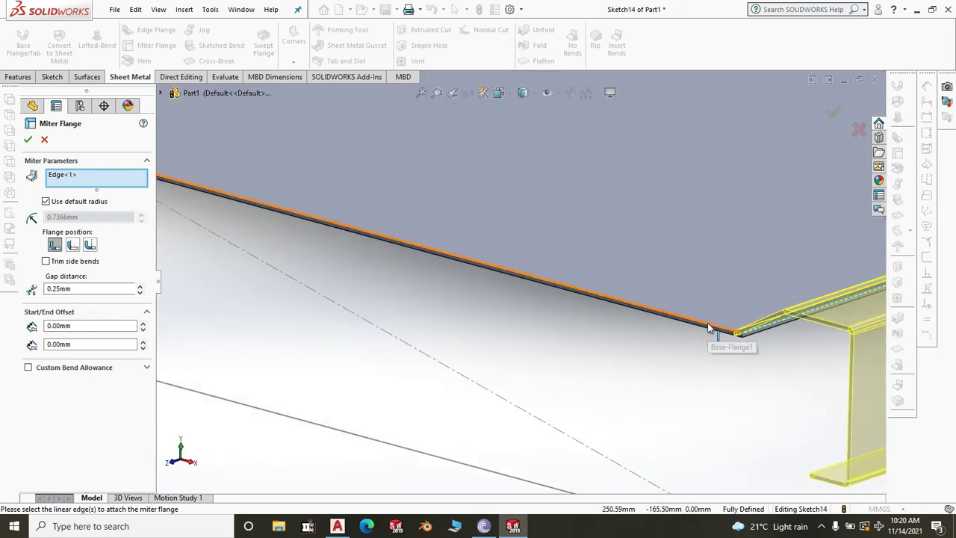
pyautogui.click(712, 326)
pyautogui.scroll(8, 769, 379)
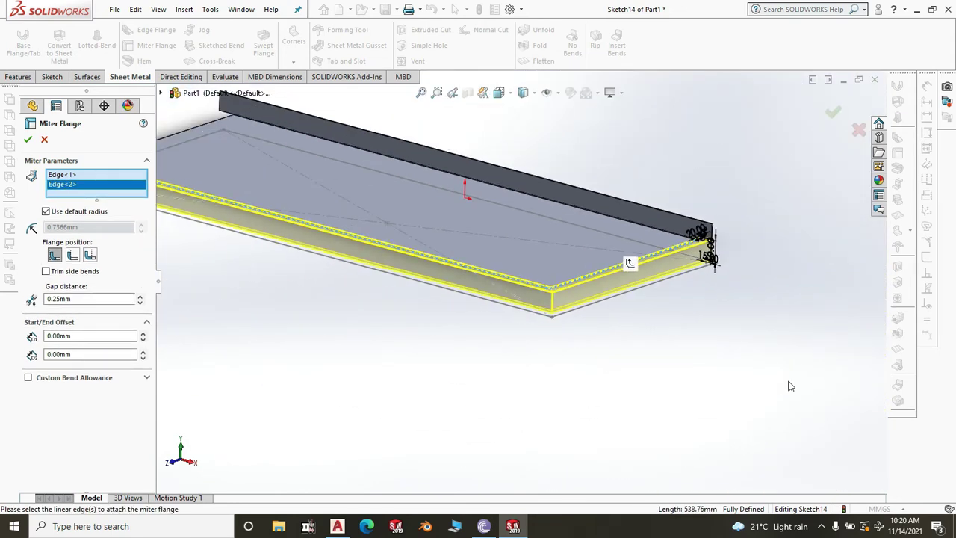
pyautogui.scroll(-8, 451, 314)
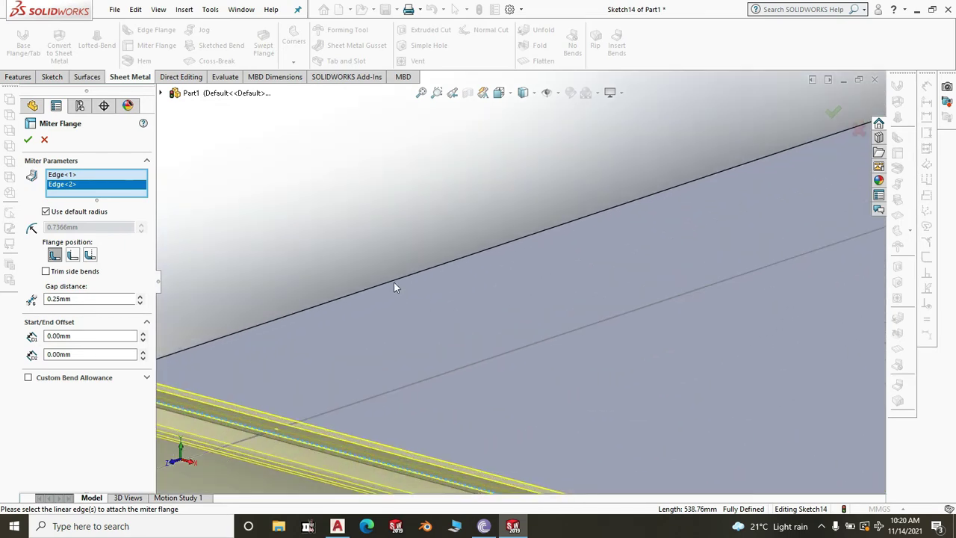
pyautogui.click(394, 281)
pyautogui.scroll(6, 426, 286)
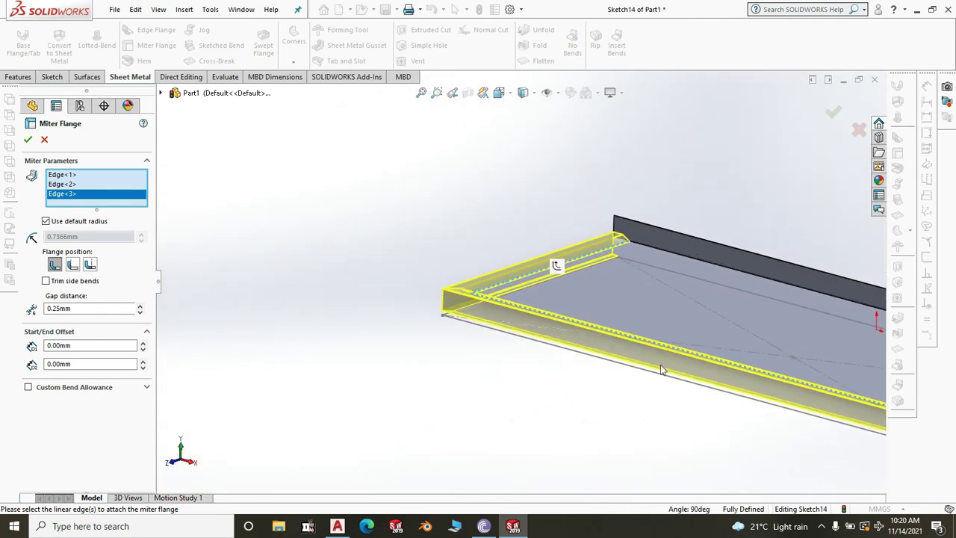
pyautogui.scroll(3, 656, 370)
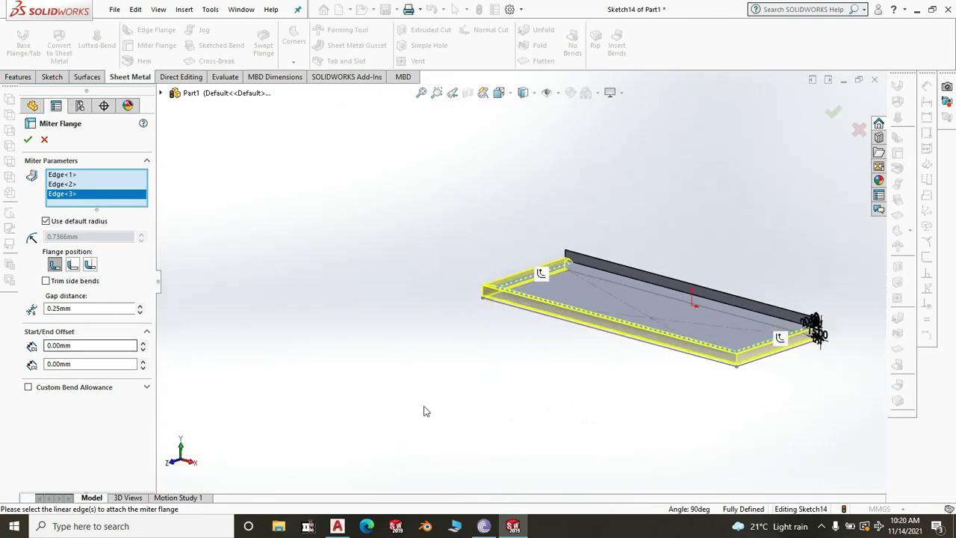
# - Enable trimming of side bends for the miter flange and inspect the mitred corner in its preview
pyautogui.scroll(-3, 820, 364)
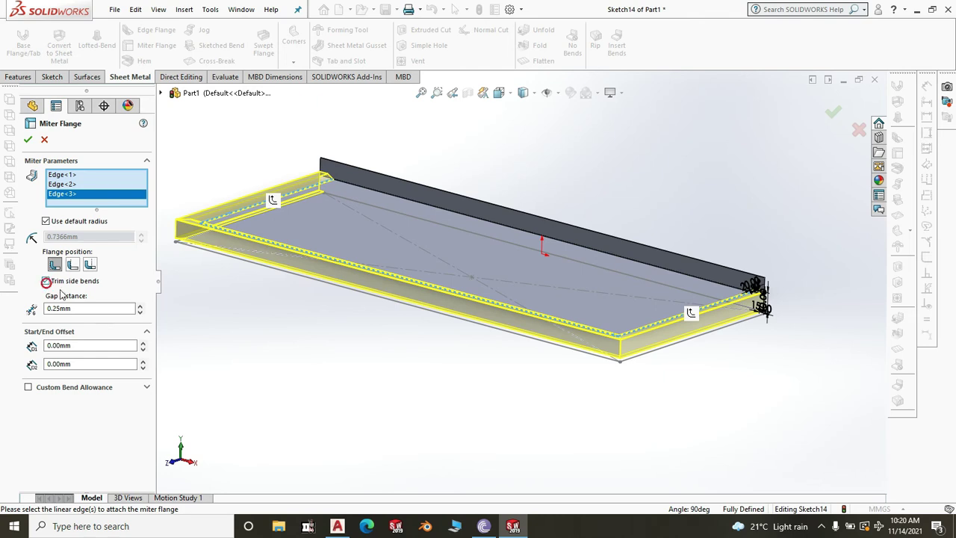
pyautogui.scroll(-5, 611, 403)
pyautogui.scroll(-5, 603, 408)
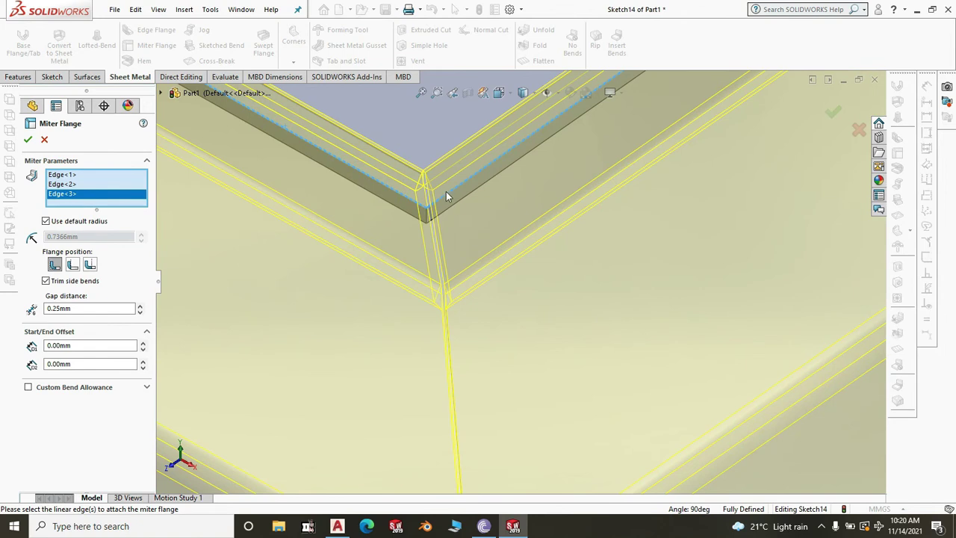
pyautogui.scroll(-2, 471, 240)
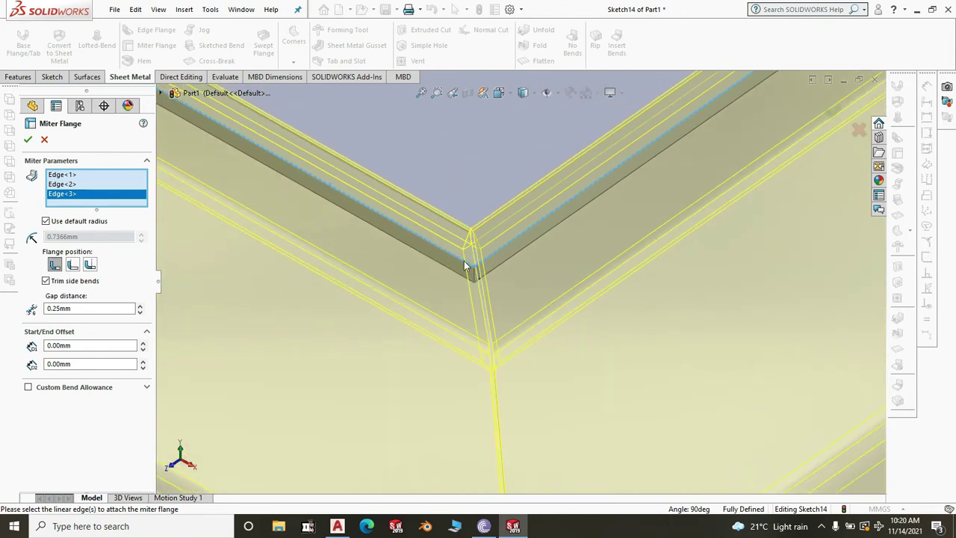
pyautogui.scroll(1, 479, 263)
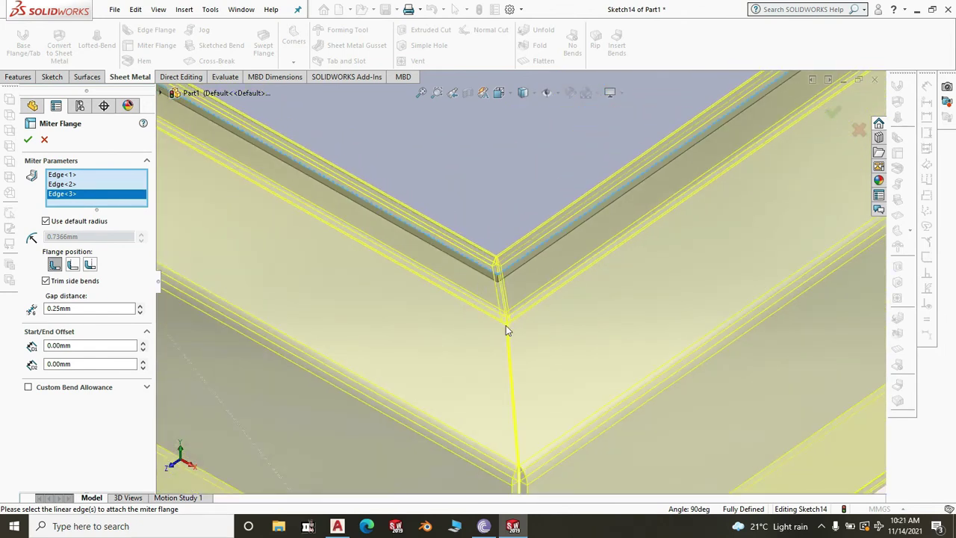
pyautogui.scroll(-4, 508, 322)
pyautogui.scroll(5, 514, 290)
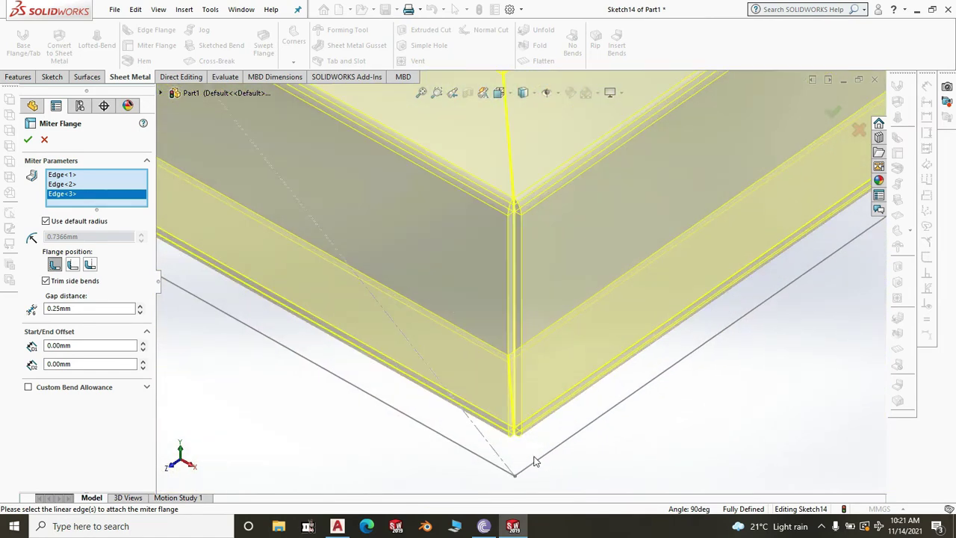
pyautogui.scroll(3, 534, 461)
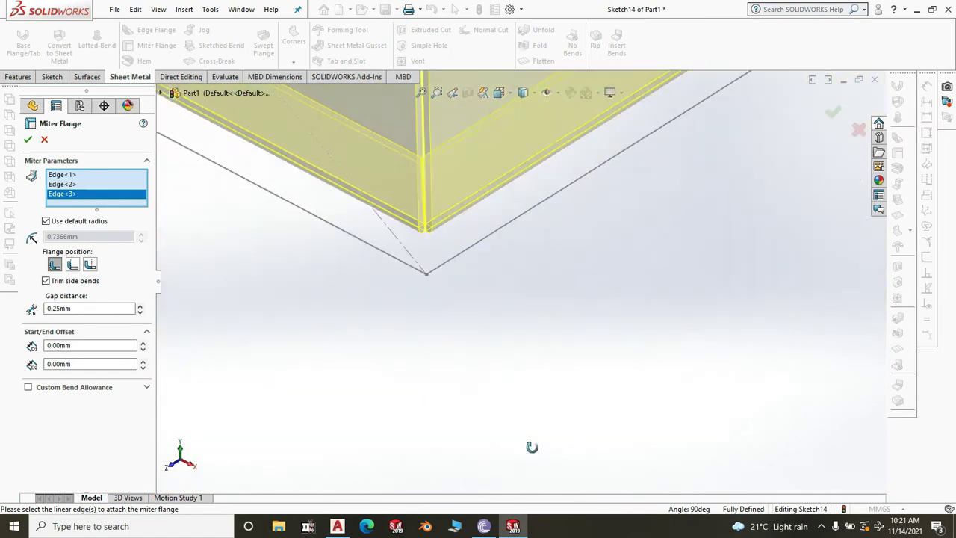
# - Set the miter flange's gap distance to 0.10 mm and create the flange around the three edges
pyautogui.doubleClick(85, 309)
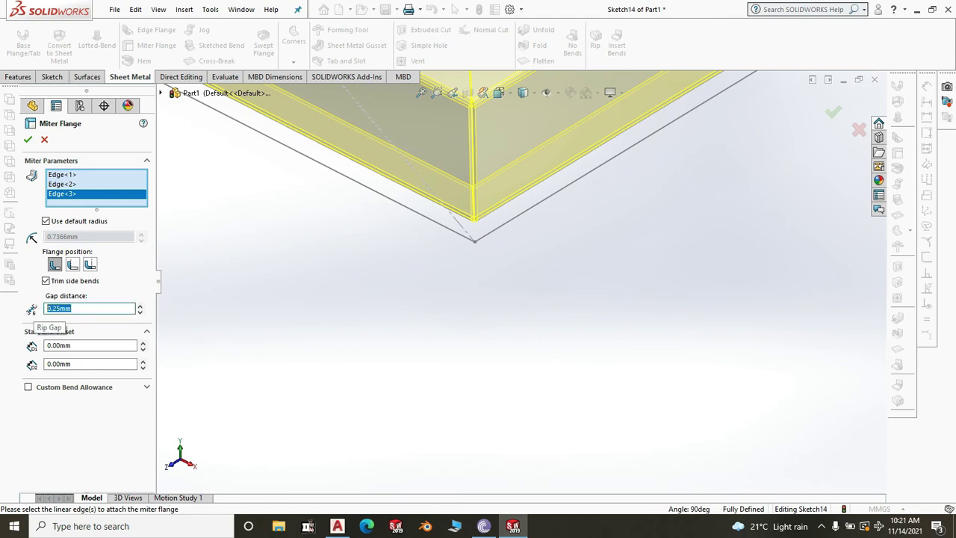
pyautogui.click(273, 364)
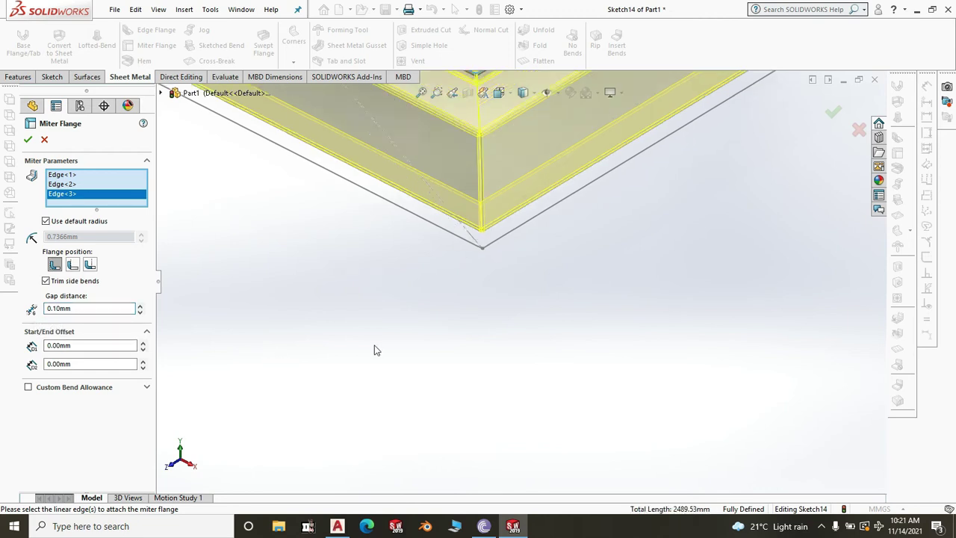
pyautogui.click(28, 141)
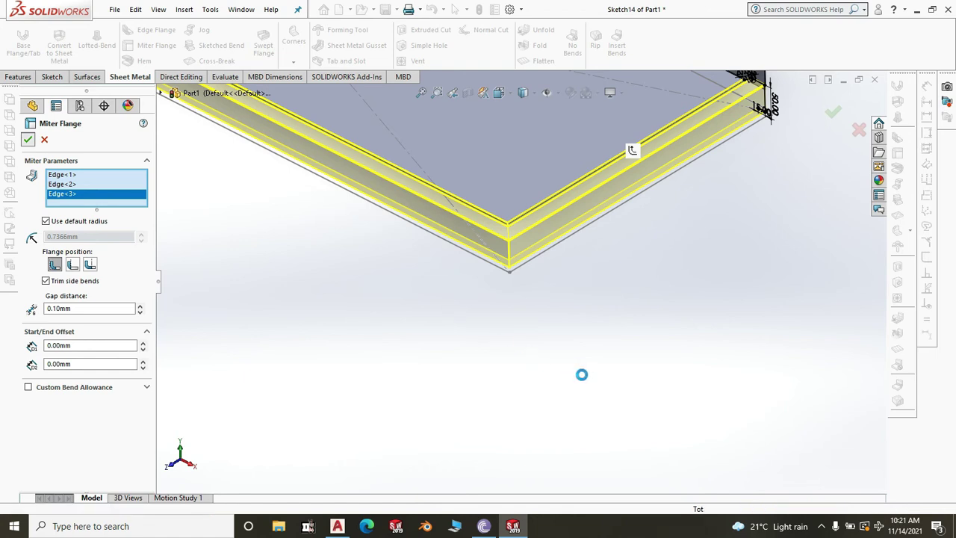
# - Hide the base rectangle sketch Sketch1
pyautogui.scroll(5, 574, 345)
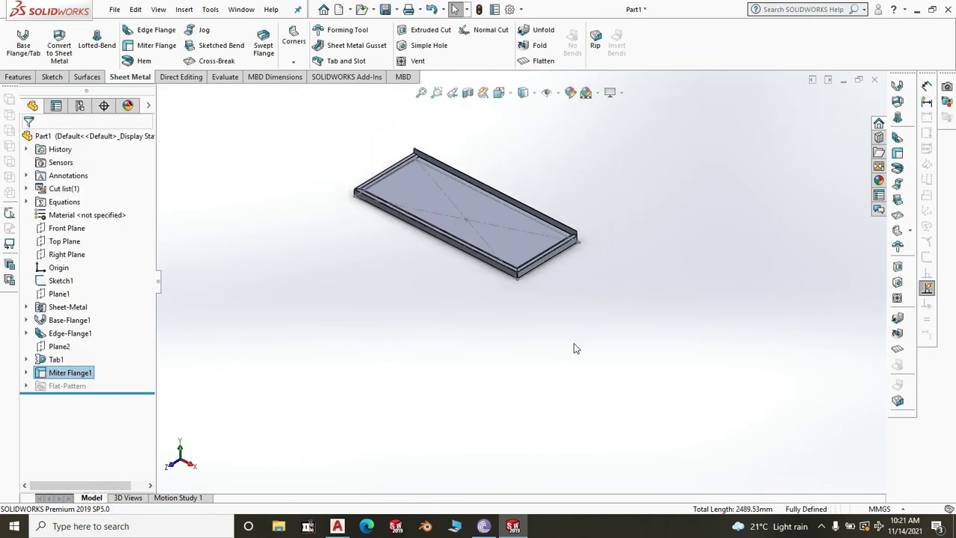
pyautogui.scroll(-4, 467, 245)
pyautogui.moveTo(337, 273); pyautogui.dragTo(339, 315, button='middle')
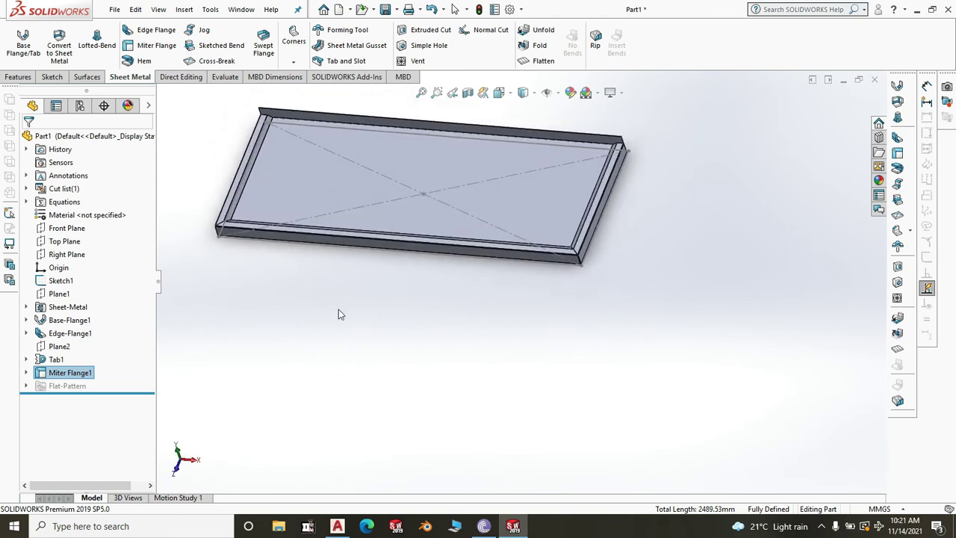
pyautogui.click(66, 283)
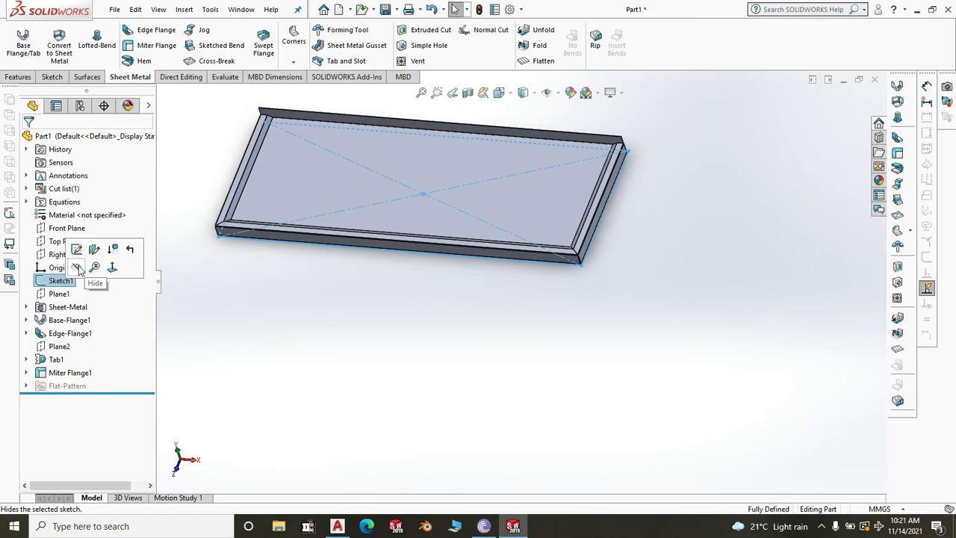
pyautogui.click(76, 268)
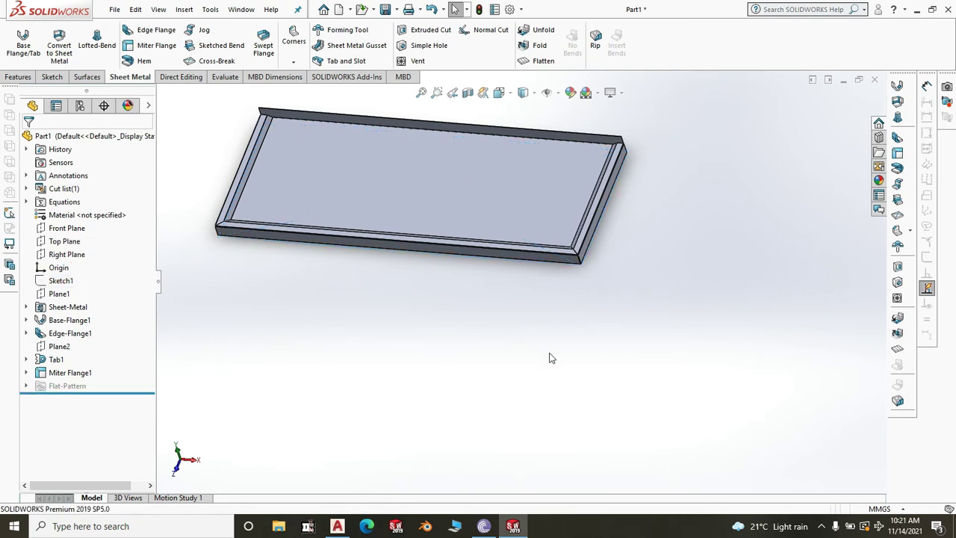
# - Flatten the sheet metal part and view it in isometric orientation
pyautogui.scroll(4, 523, 347)
pyautogui.press('space')
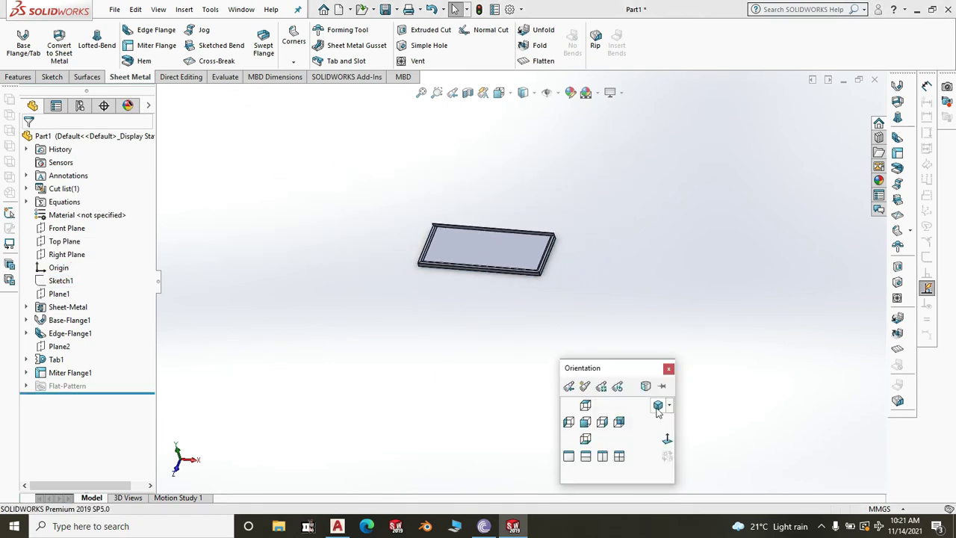
pyautogui.click(658, 407)
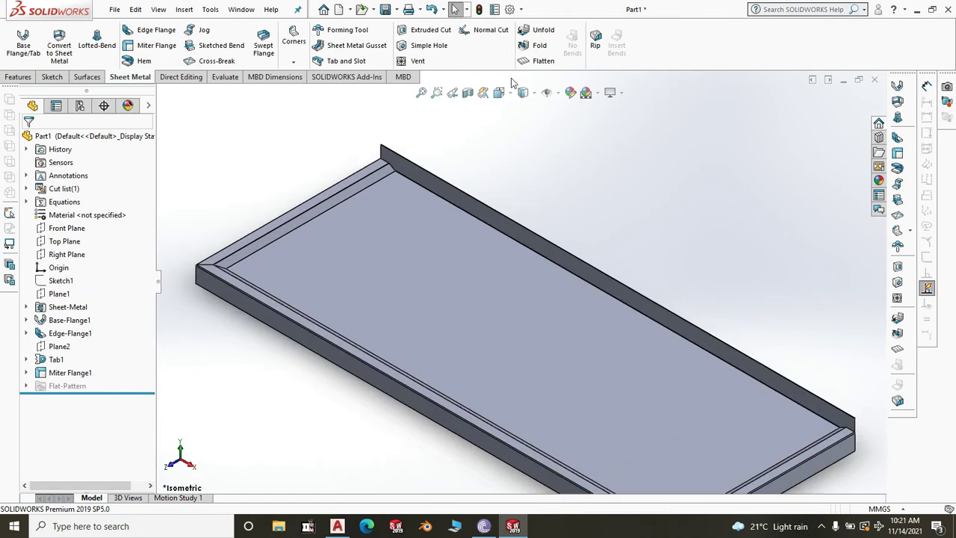
pyautogui.scroll(3, 362, 229)
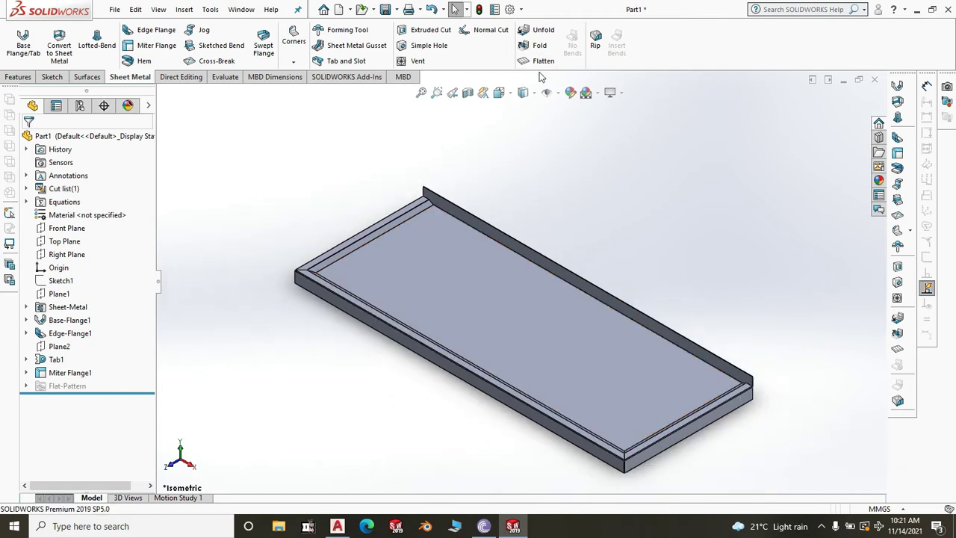
pyautogui.click(542, 61)
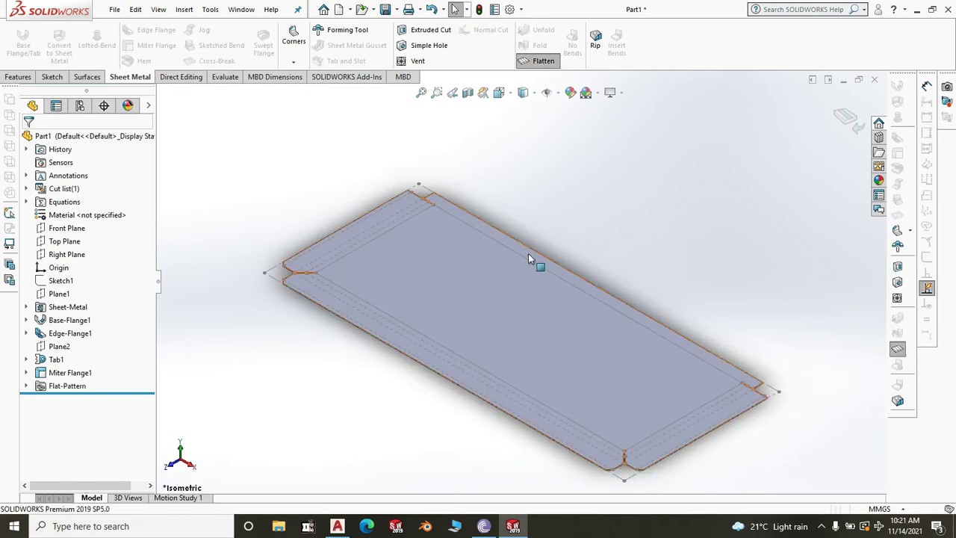
# - Examine the mitred corner cut and the gap between adjoining flanges in the flat pattern
pyautogui.scroll(-3, 493, 280)
pyautogui.scroll(-5, 231, 269)
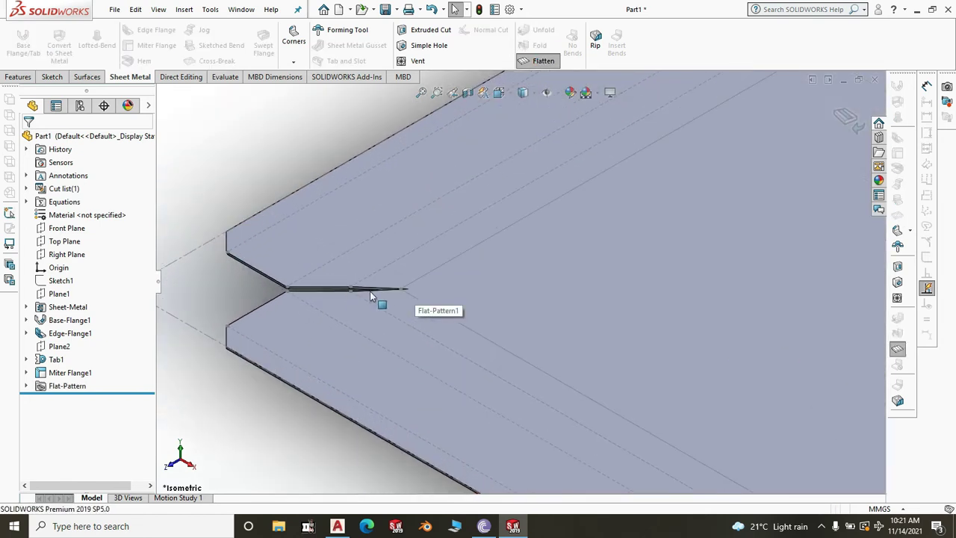
pyautogui.moveTo(460, 289); pyautogui.dragTo(387, 392, button='middle')
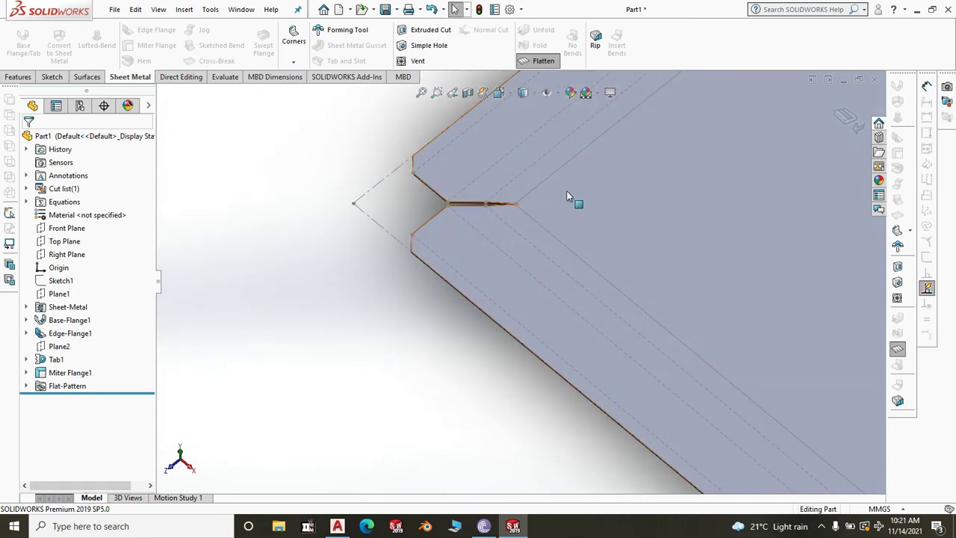
pyautogui.scroll(-3, 535, 191)
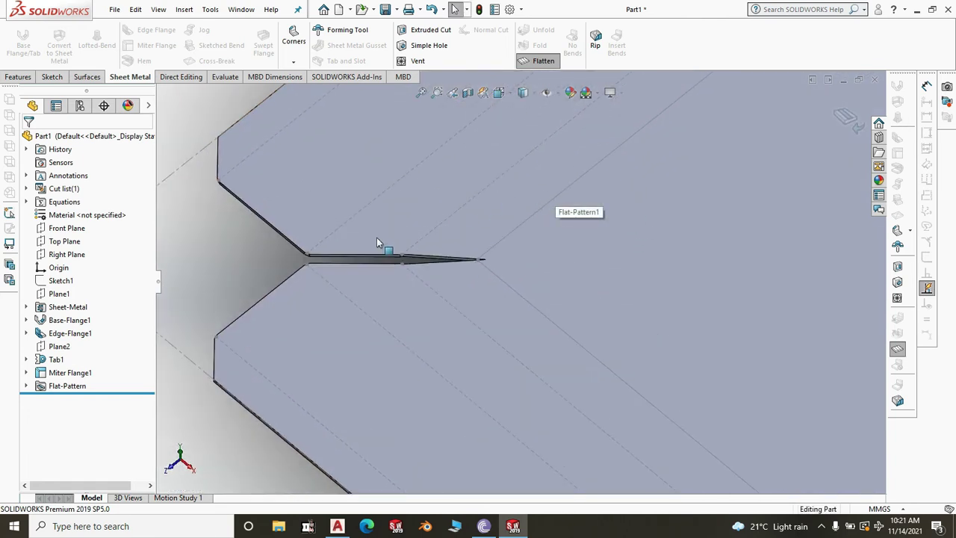
pyautogui.scroll(-2, 366, 260)
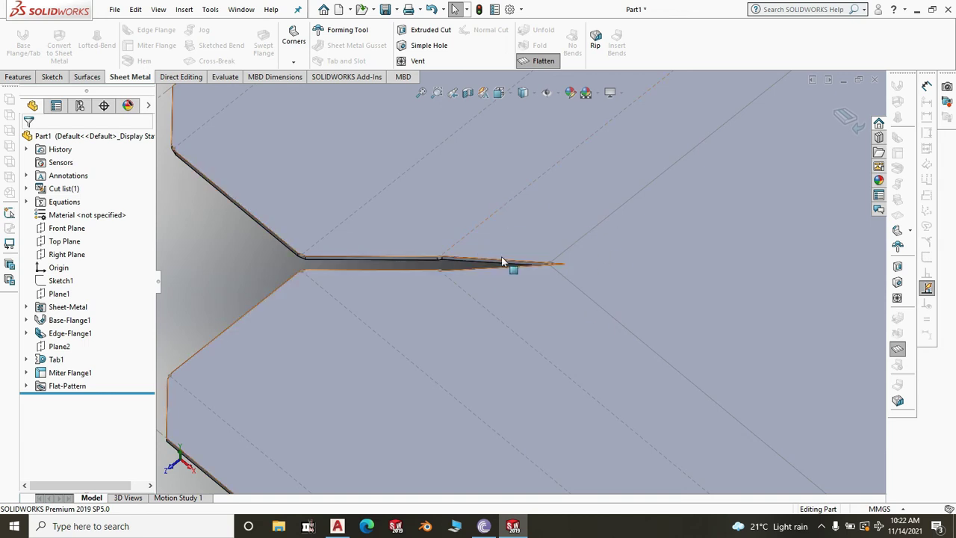
pyautogui.scroll(-1, 464, 270)
pyautogui.scroll(-1, 464, 270)
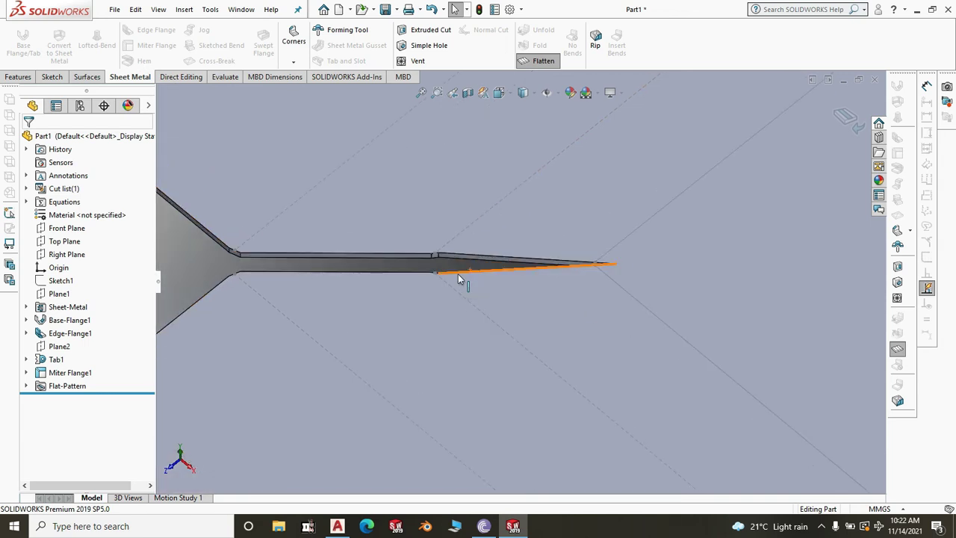
pyautogui.scroll(-1, 461, 269)
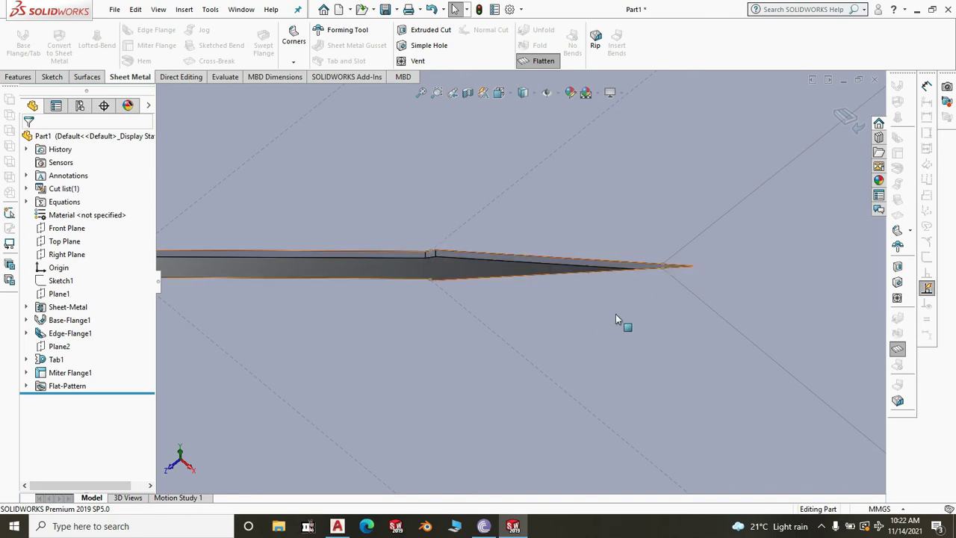
pyautogui.hotkey('ctrl', '5')
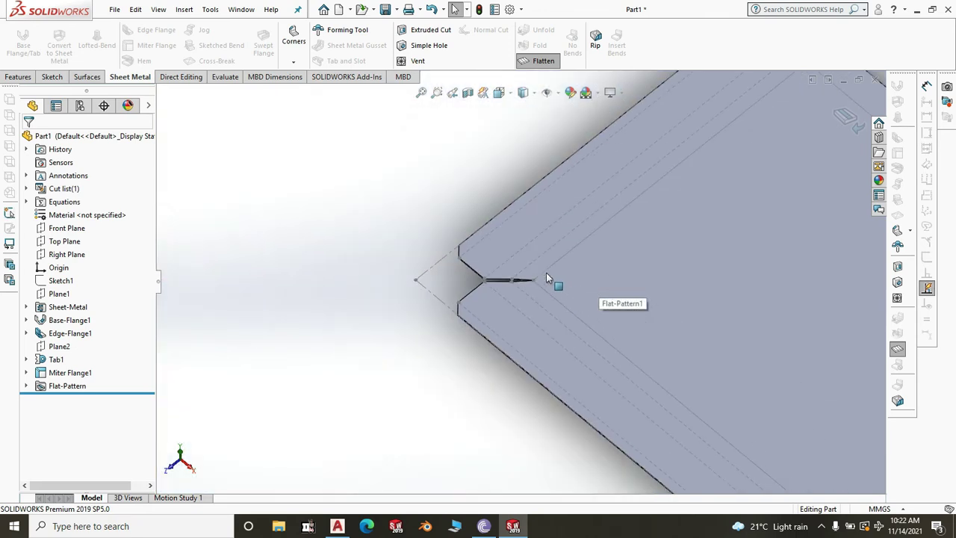
pyautogui.scroll(5, 534, 269)
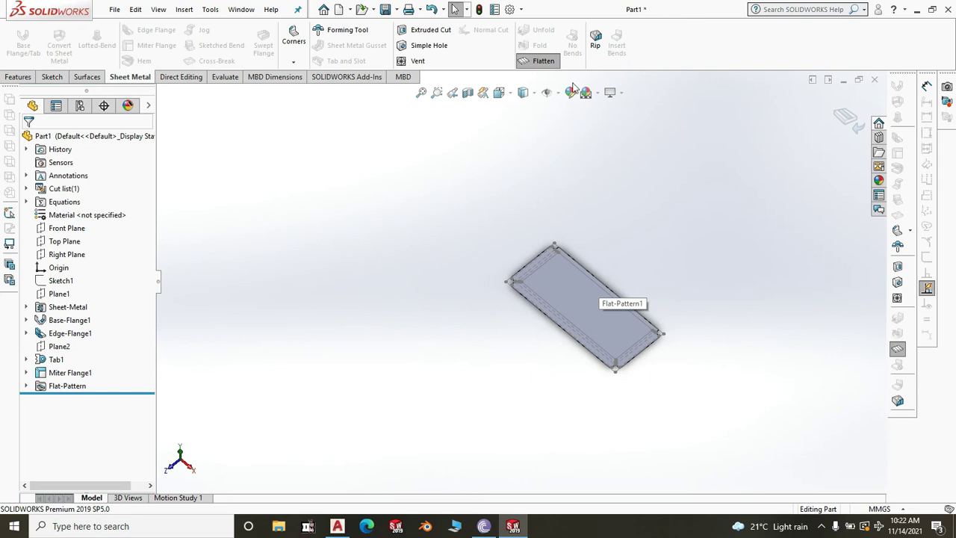
# - Return the part to its folded state and show the base rectangle sketch Sketch1
pyautogui.click(543, 62)
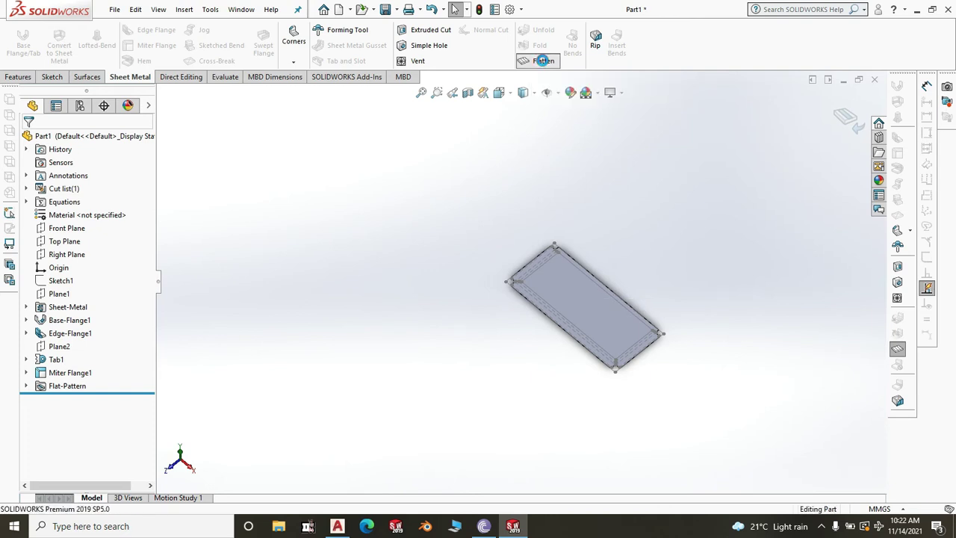
pyautogui.click(69, 282)
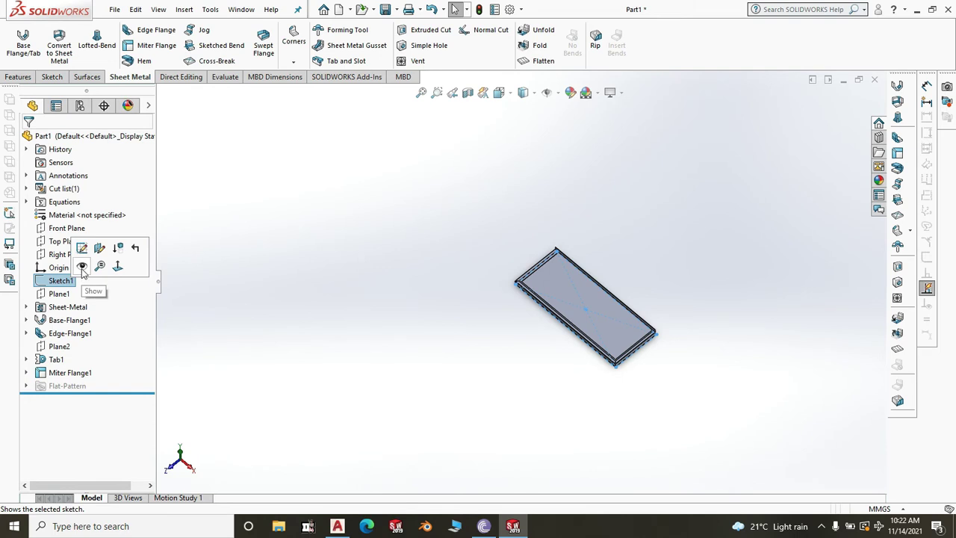
pyautogui.click(82, 267)
# - Add a 90 degree edge flange about 367 mm long, pointing outward from the upper long edge of the upright back flange
pyautogui.moveTo(634, 373)
pyautogui.mouseDown(button='middle')
pyautogui.moveTo(664, 378)
pyautogui.moveTo(630, 321)
pyautogui.mouseUp(button='middle')
pyautogui.scroll(-10, 630, 321)
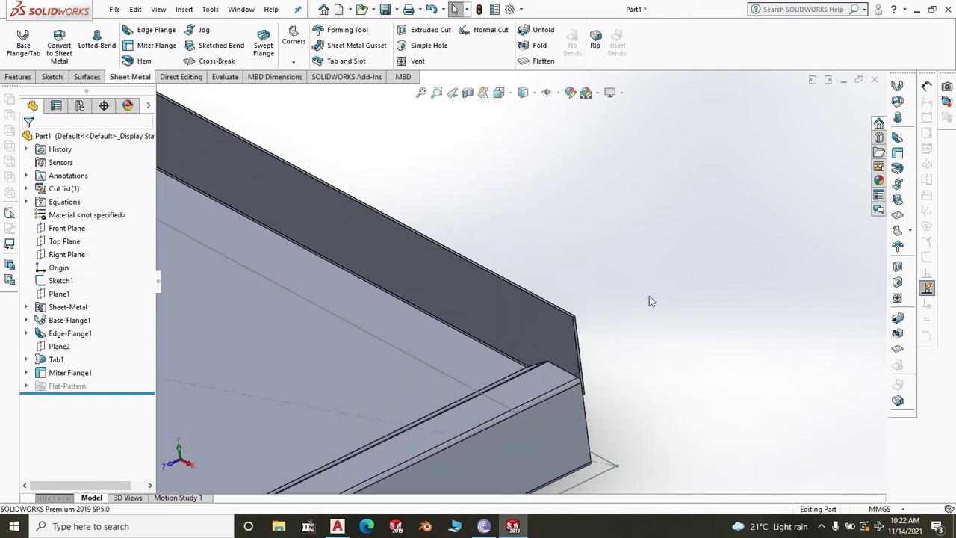
pyautogui.click(155, 35)
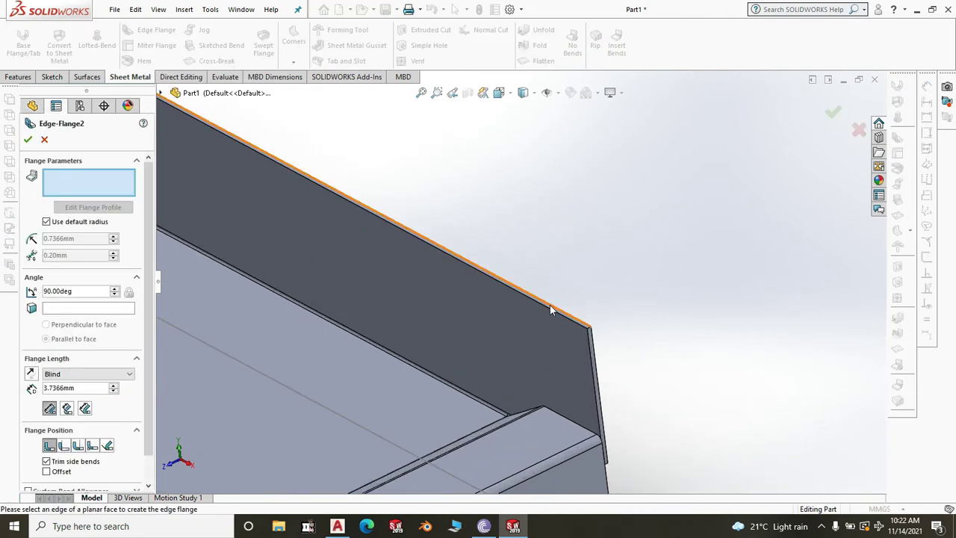
pyautogui.click(550, 305)
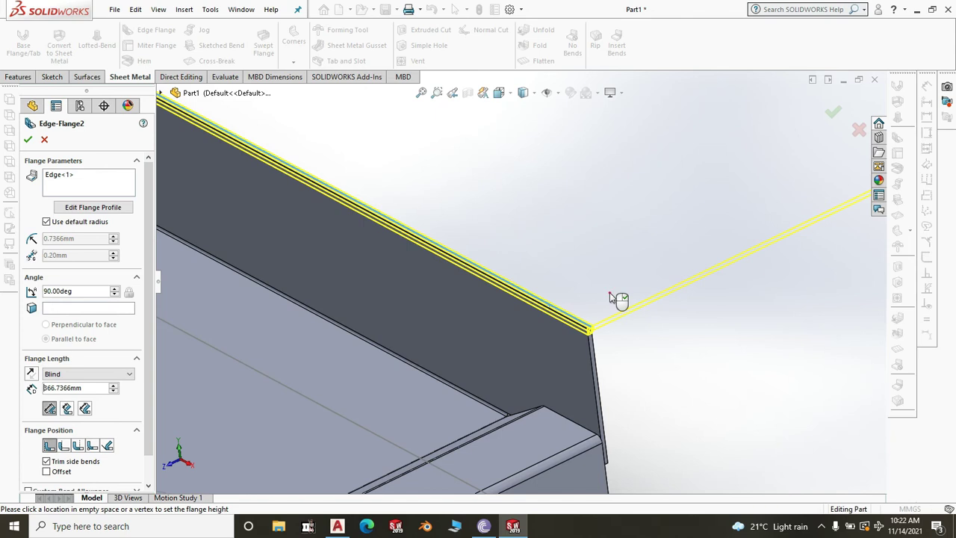
pyautogui.scroll(5, 609, 292)
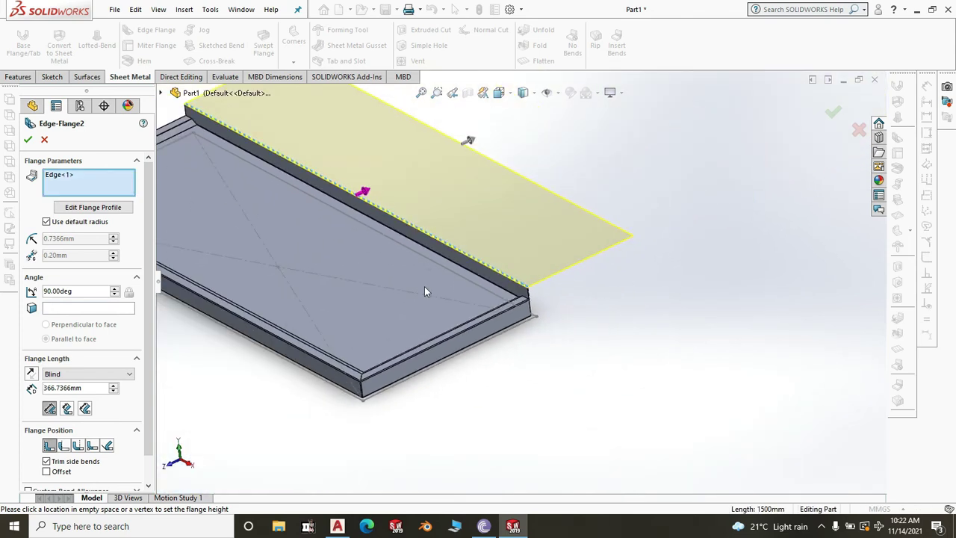
pyautogui.click(128, 375)
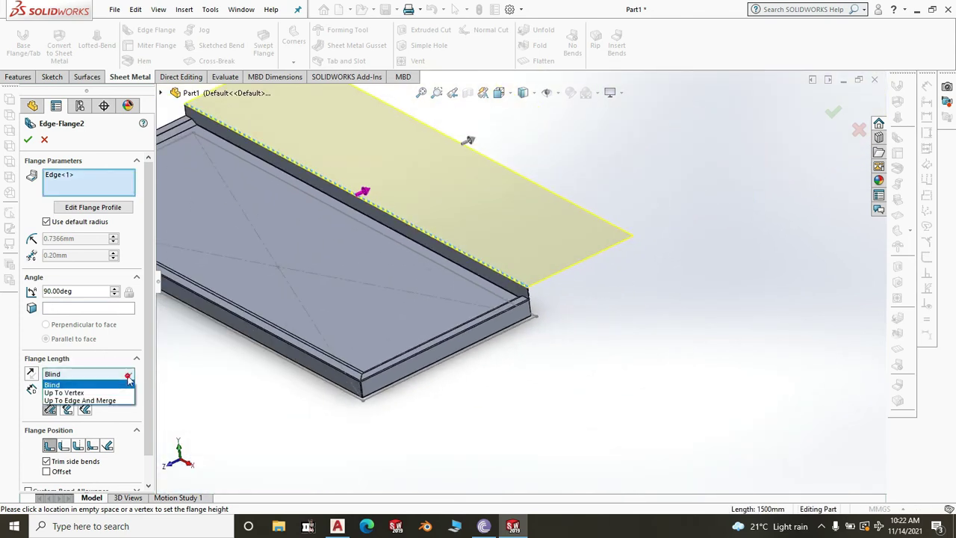
pyautogui.click(83, 393)
pyautogui.click(29, 140)
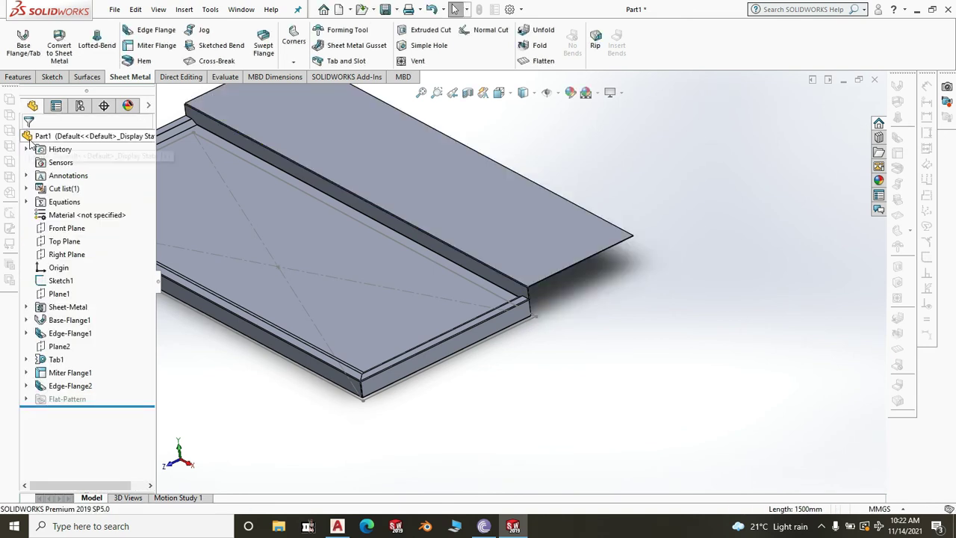
# - Edit the outward flange's profile sketch and select its outer long line together with the base rectangle's back long line
pyautogui.click(481, 233)
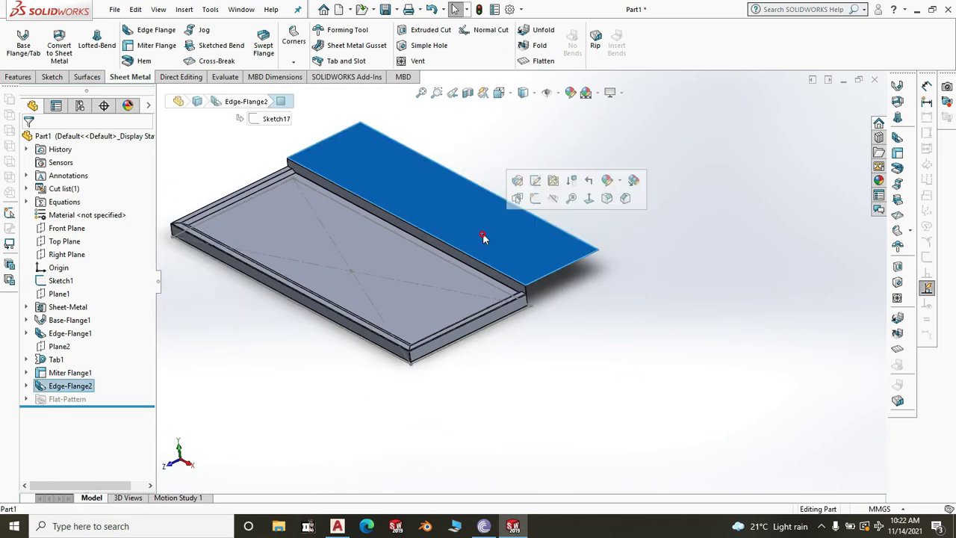
pyautogui.click(535, 181)
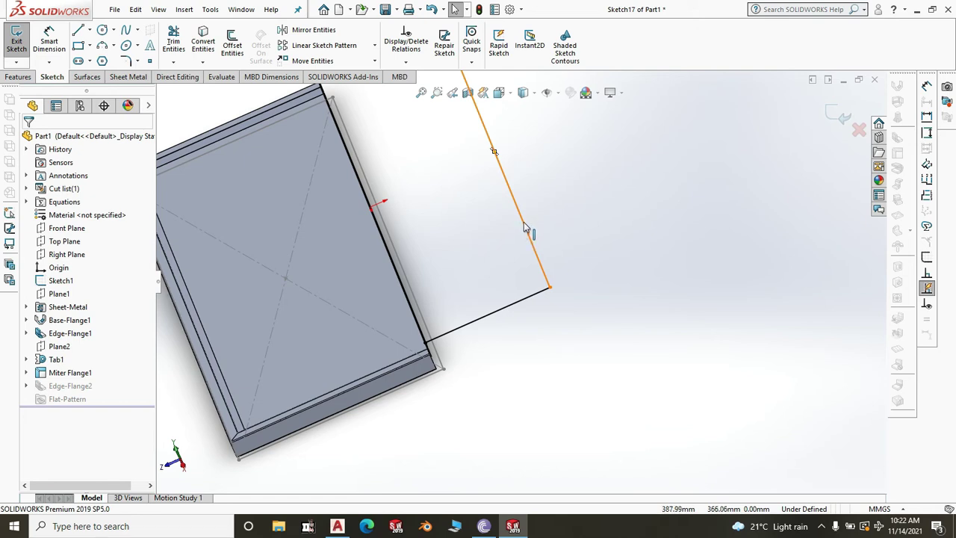
pyautogui.click(525, 228)
pyautogui.scroll(-6, 431, 366)
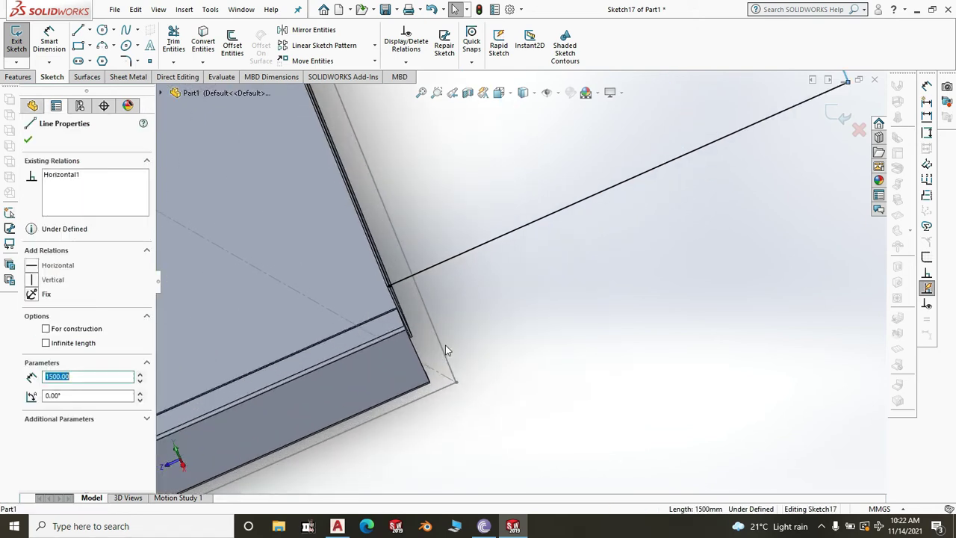
pyautogui.keyDown('ctrl'); pyautogui.click(438, 336); pyautogui.keyUp('ctrl')
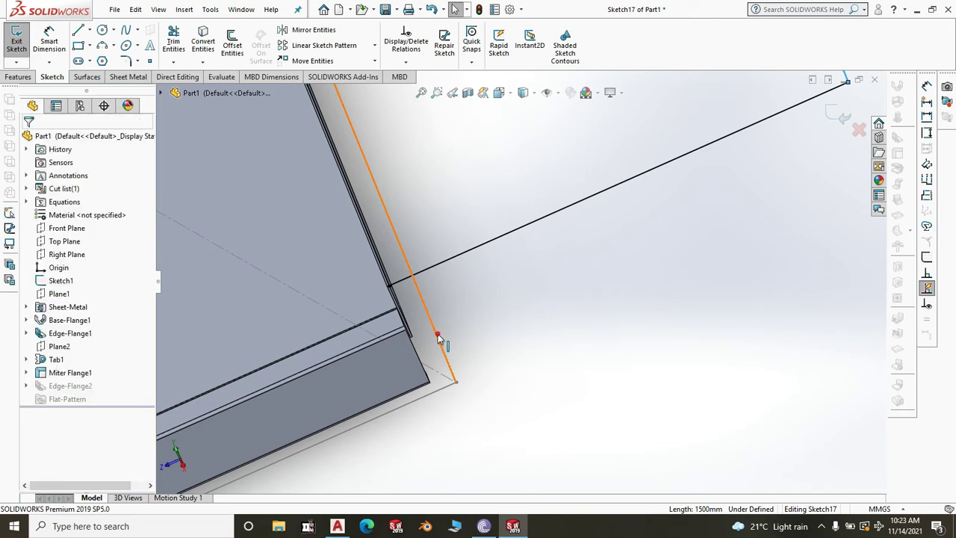
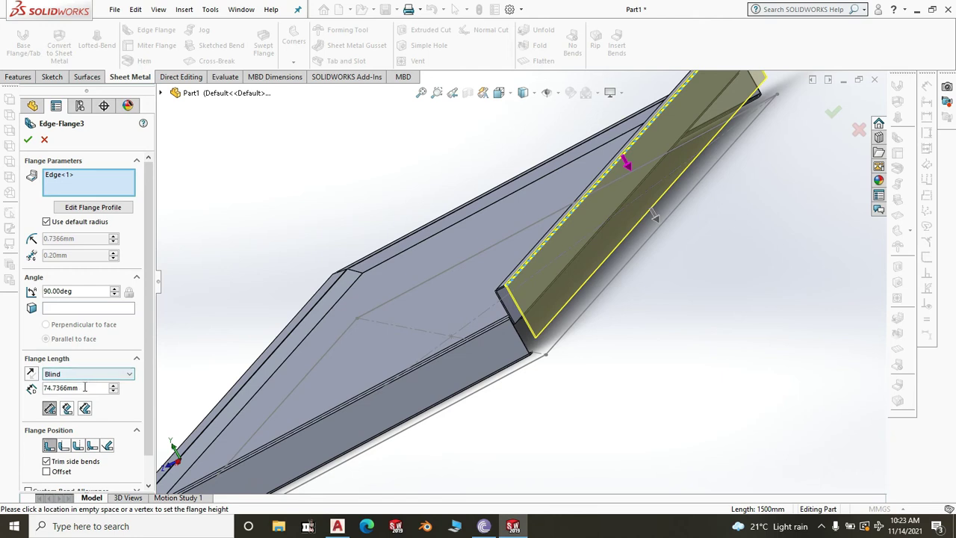
# - Set the length of the new downward edge flange on the outward flange's outer edge to 10 mm
pyautogui.moveTo(86, 387); pyautogui.dragTo(41, 387)
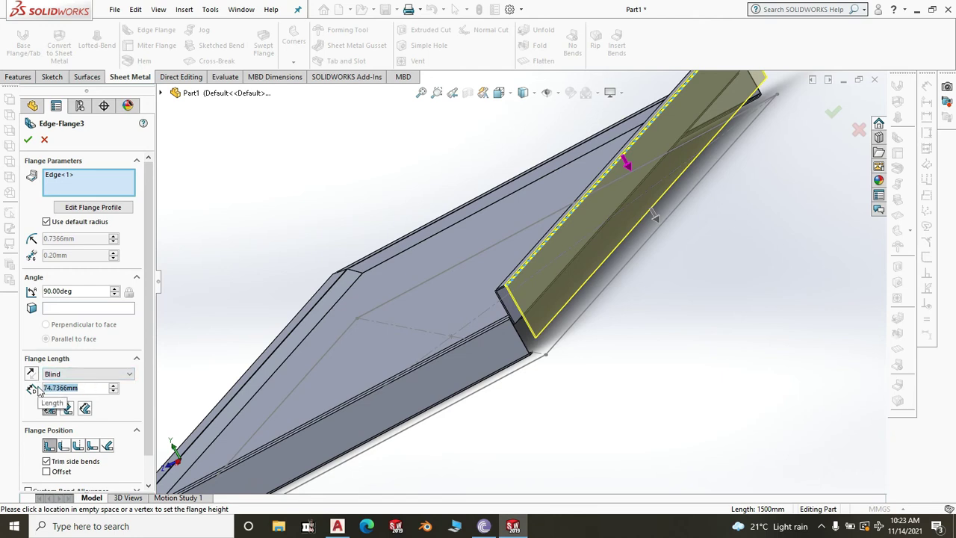
pyautogui.write('10')
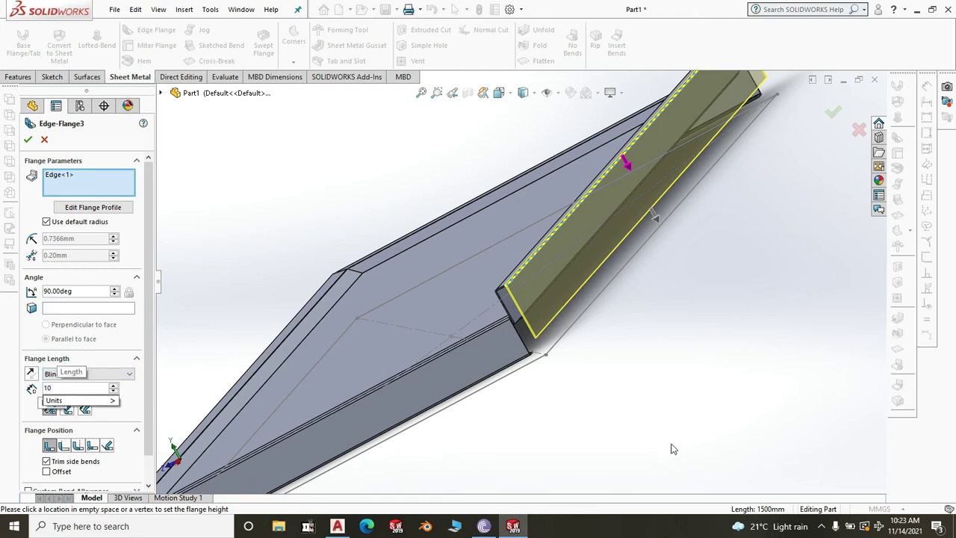
pyautogui.press('Return')
pyautogui.scroll(-4, 536, 278)
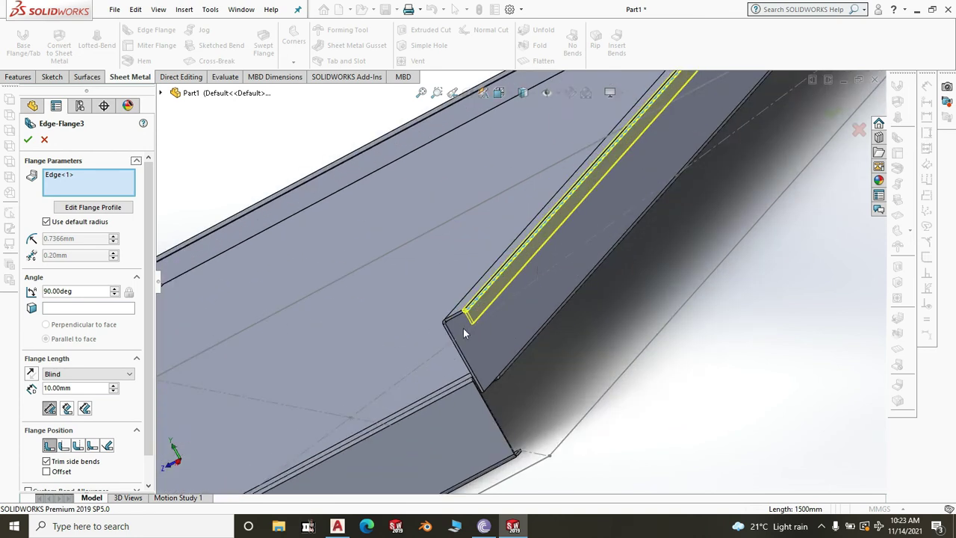
# - Create the 10 mm, 90 degree downward edge flange on the outward flange's outer long edge
pyautogui.moveTo(463, 328); pyautogui.dragTo(463, 309, button='middle')
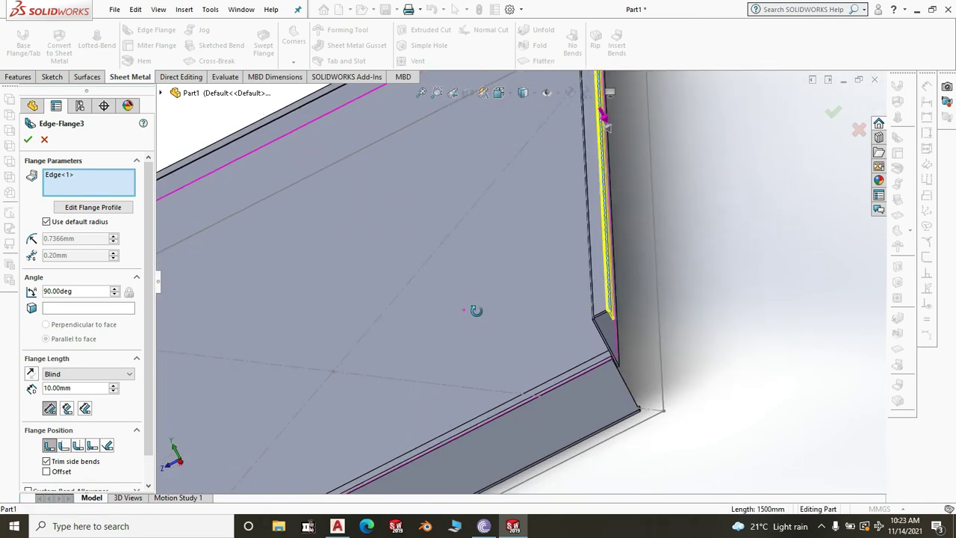
pyautogui.scroll(6, 626, 305)
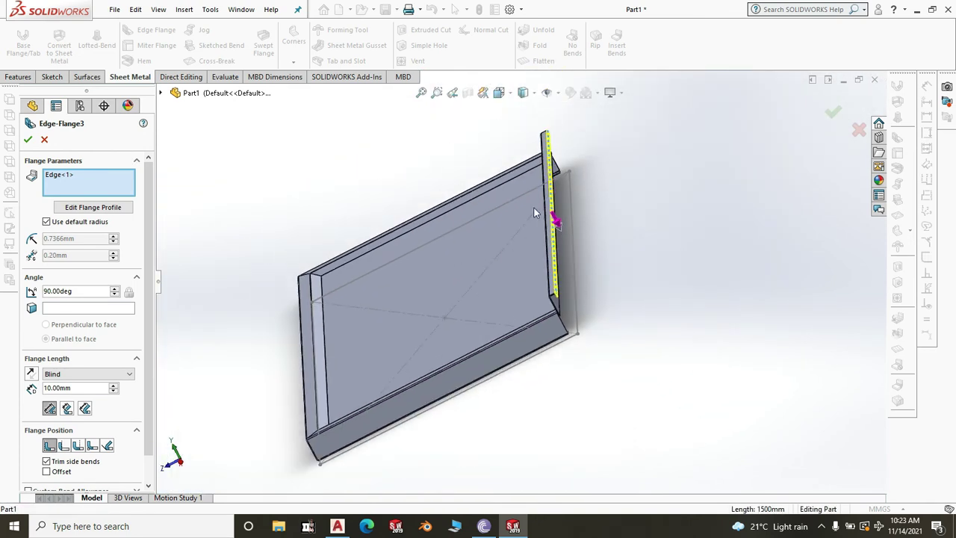
pyautogui.scroll(-6, 554, 290)
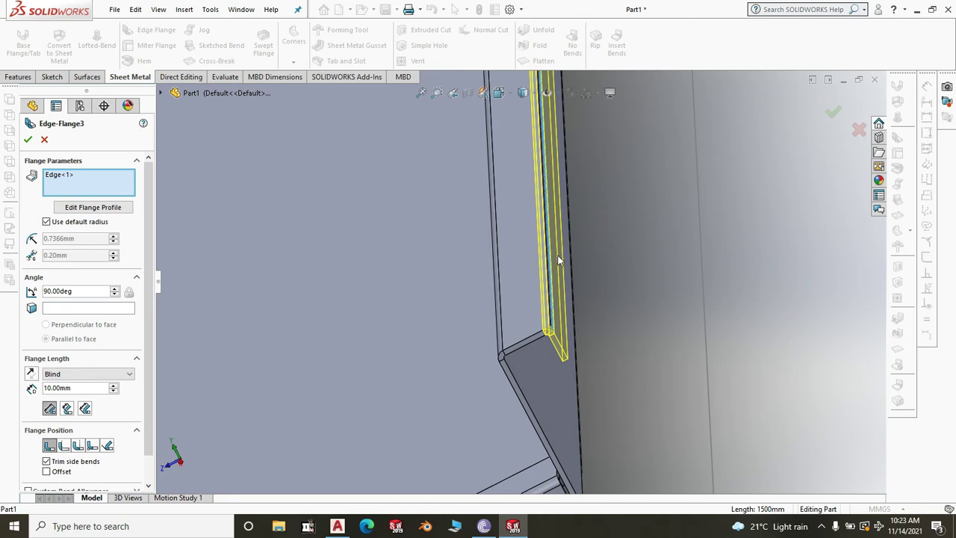
pyautogui.scroll(2, 584, 276)
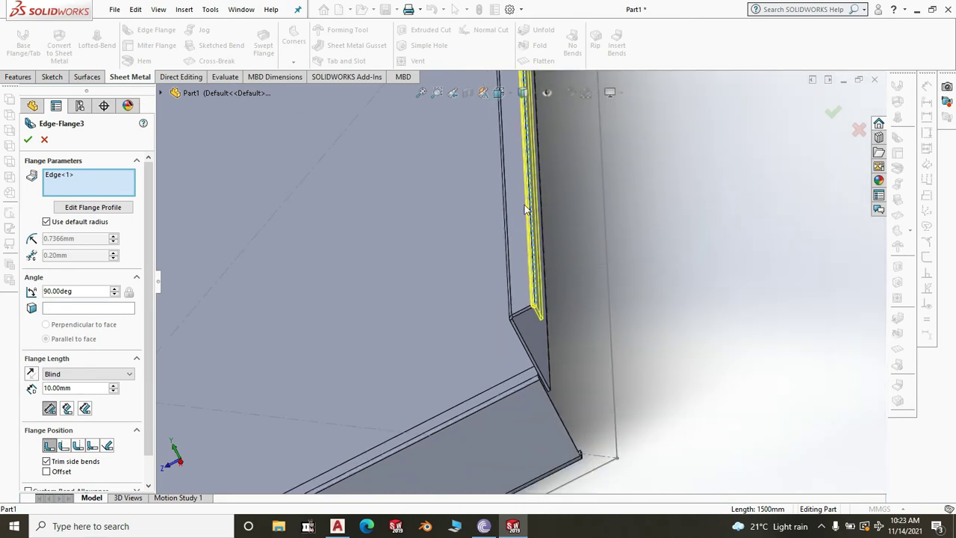
pyautogui.scroll(3, 525, 209)
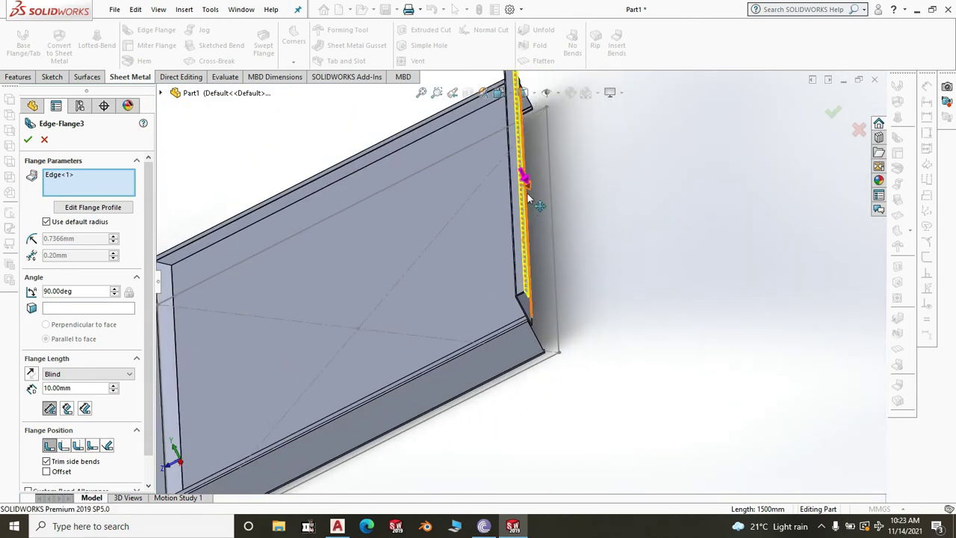
pyautogui.scroll(-4, 547, 226)
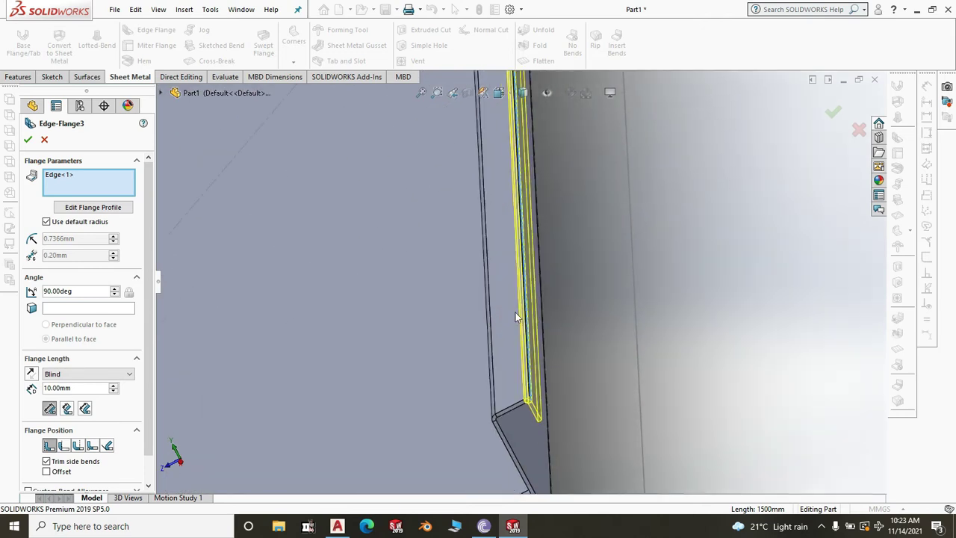
pyautogui.scroll(-3, 517, 321)
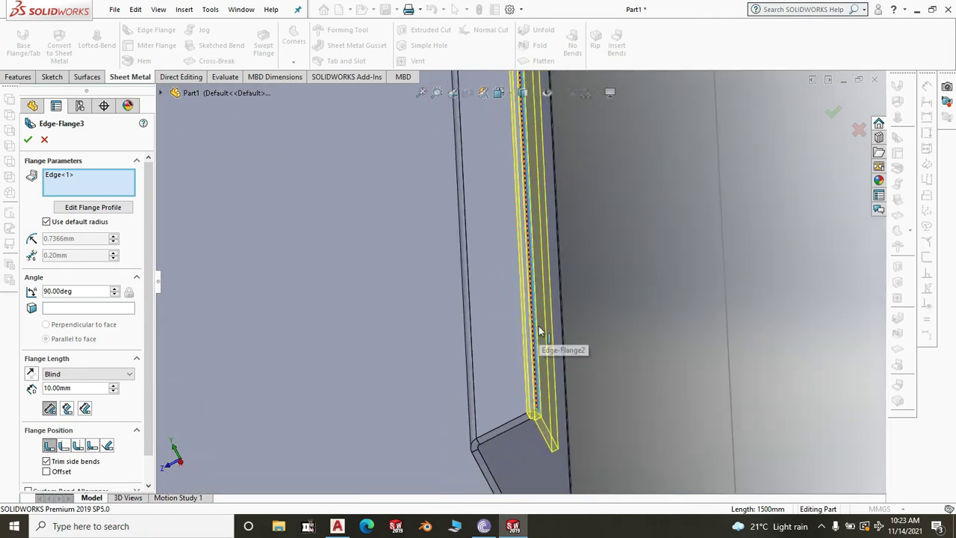
pyautogui.moveTo(539, 331)
pyautogui.mouseDown(button='middle')
pyautogui.moveTo(517, 297)
pyautogui.moveTo(521, 360)
pyautogui.mouseUp(button='middle')
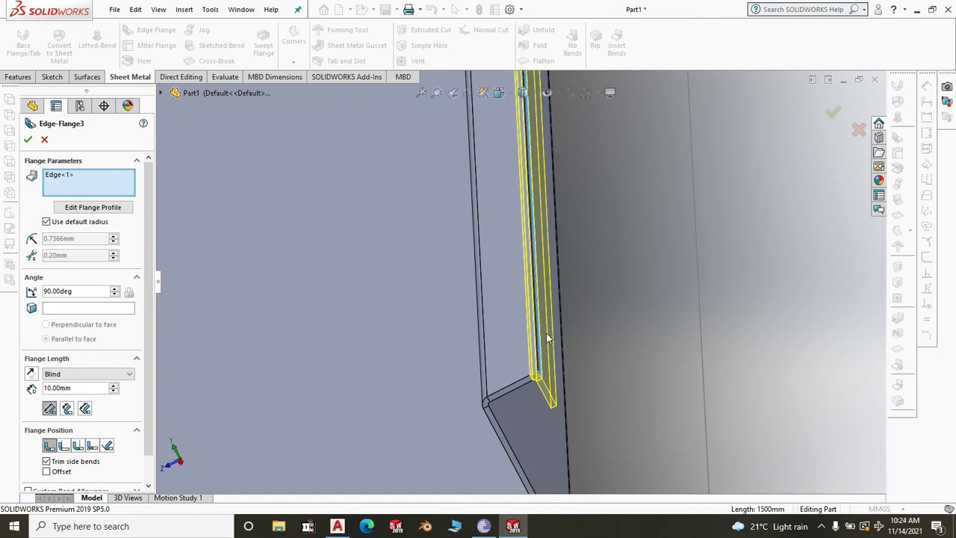
pyautogui.scroll(-6, 538, 342)
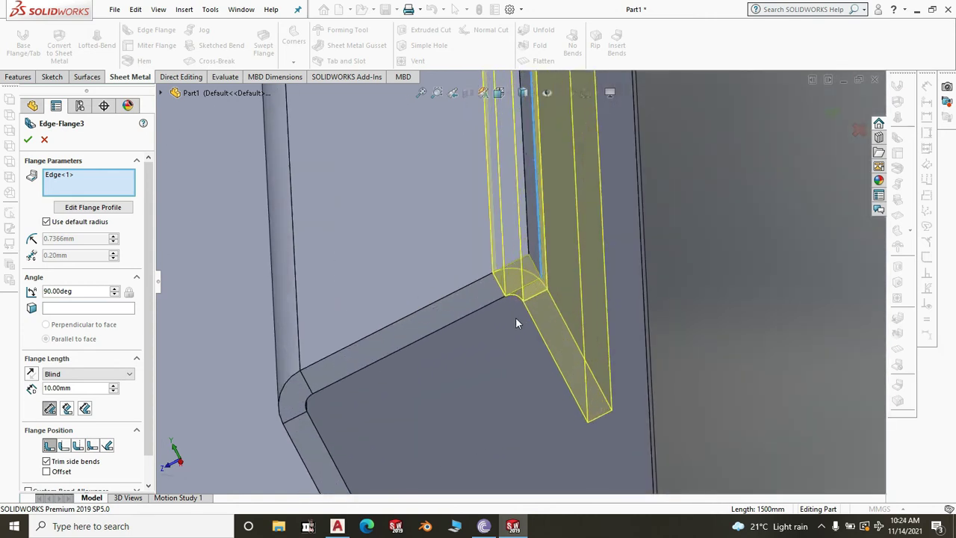
pyautogui.scroll(3, 543, 285)
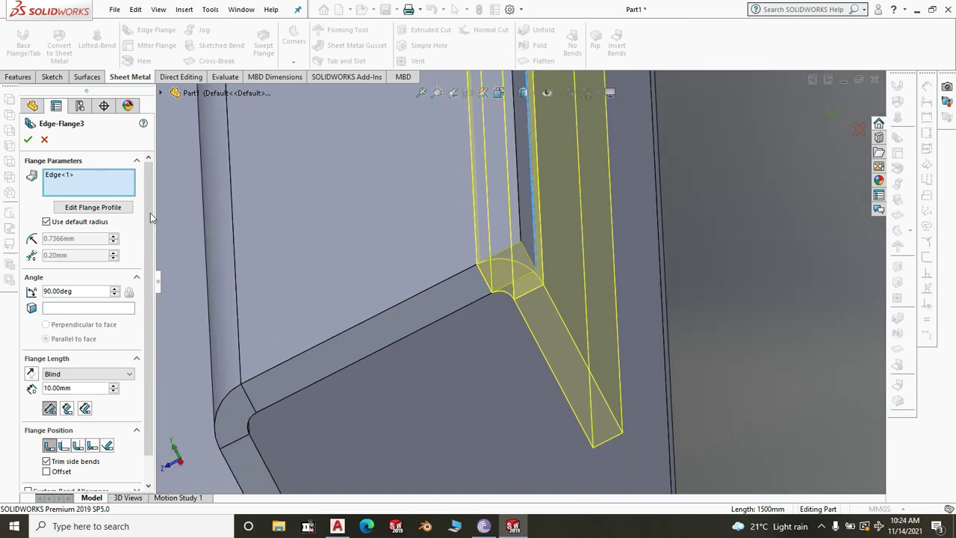
pyautogui.click(27, 142)
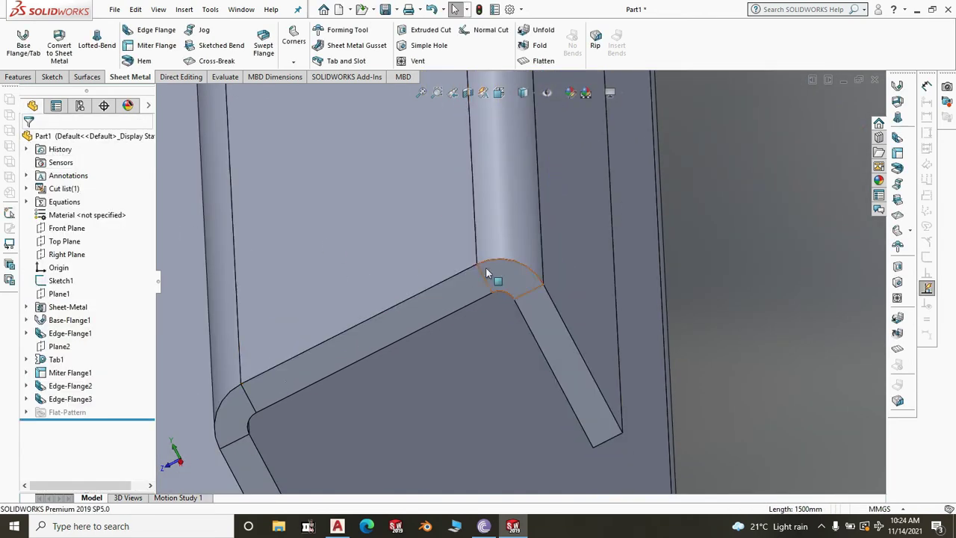
# - Examine the end profile and underside of the folded back flanges, including the new downward lip and its bends
pyautogui.scroll(5, 487, 269)
pyautogui.moveTo(453, 355); pyautogui.dragTo(473, 163, button='middle')
pyautogui.scroll(3, 640, 362)
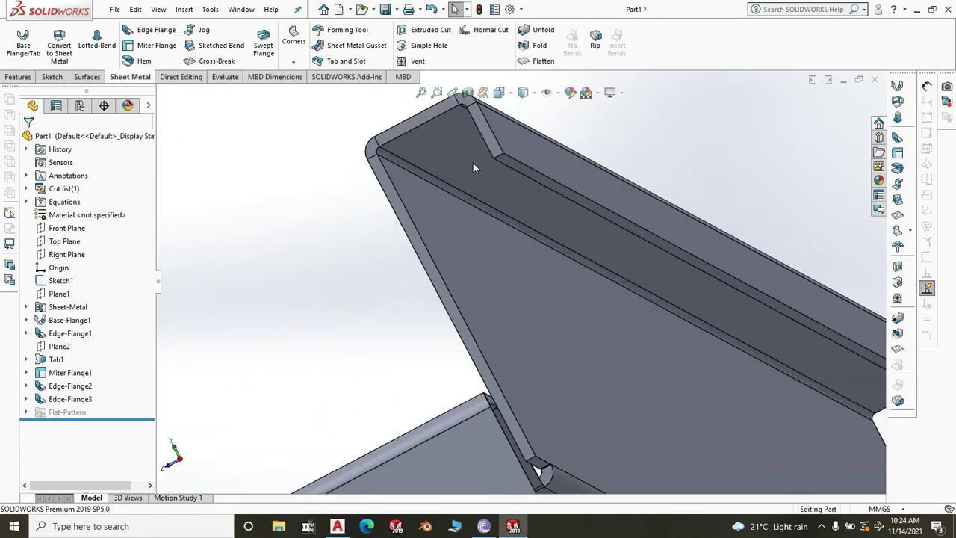
pyautogui.scroll(-3, 405, 151)
pyautogui.scroll(3, 405, 152)
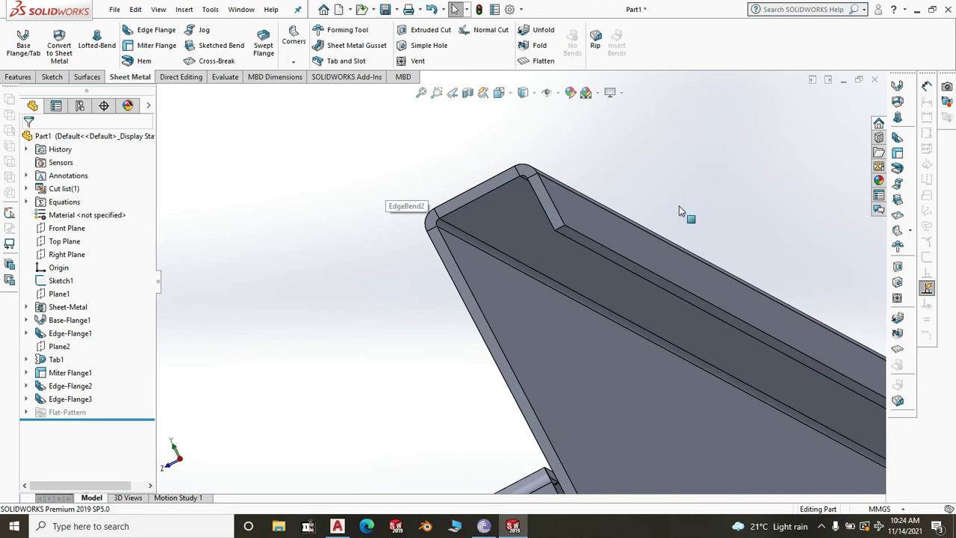
pyautogui.moveTo(639, 205); pyautogui.dragTo(524, 256, button='middle')
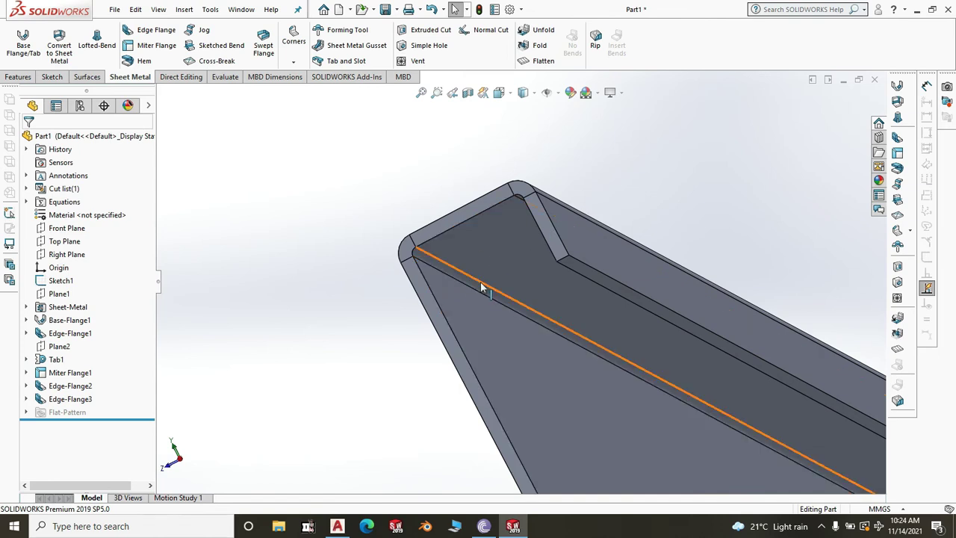
pyautogui.moveTo(473, 267); pyautogui.dragTo(455, 285, button='middle')
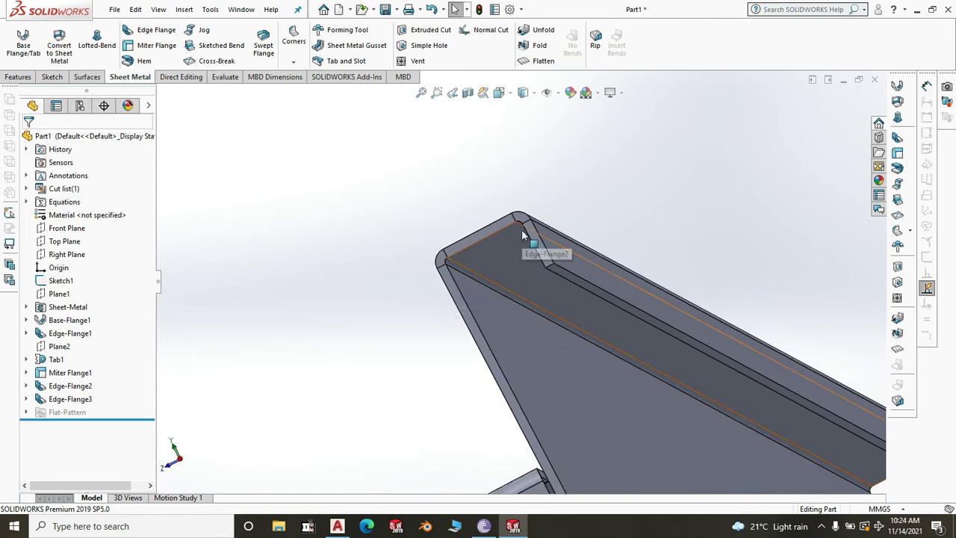
pyautogui.moveTo(515, 245); pyautogui.dragTo(496, 335, button='middle')
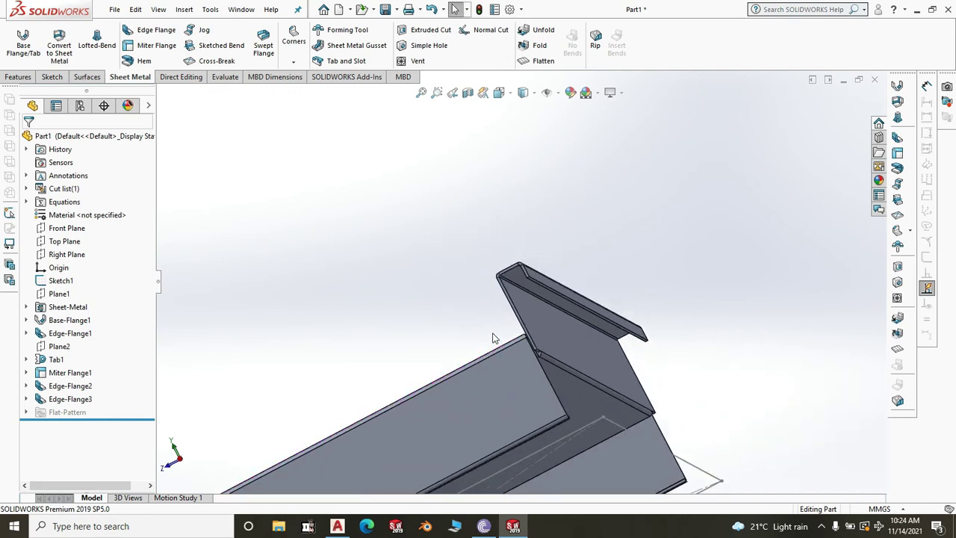
pyautogui.scroll(5, 493, 337)
pyautogui.moveTo(527, 378); pyautogui.dragTo(590, 396, button='middle')
pyautogui.scroll(-3, 590, 395)
pyautogui.scroll(3, 596, 404)
# - Show the part in isometric view and hide the base rectangle sketch Sketch1
pyautogui.press('space')
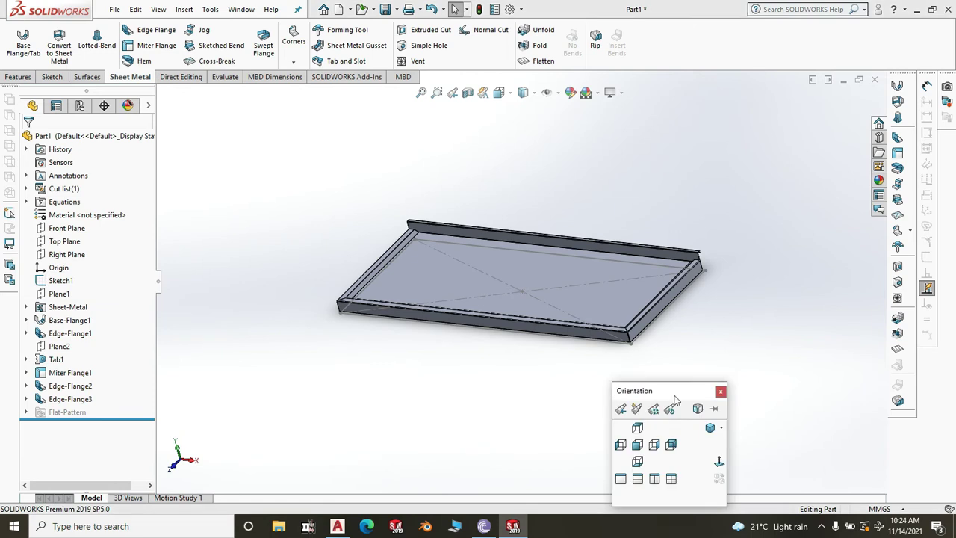
pyautogui.click(711, 427)
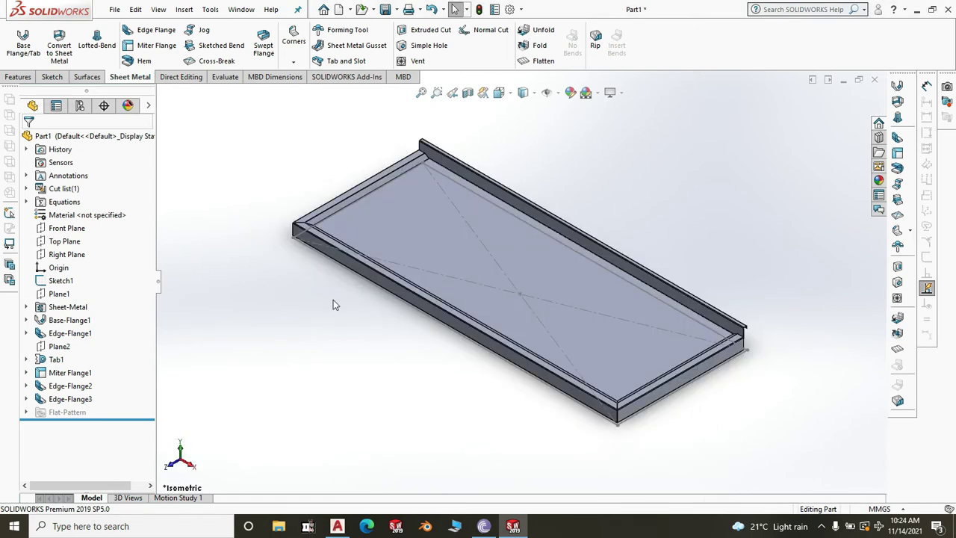
pyautogui.click(61, 281)
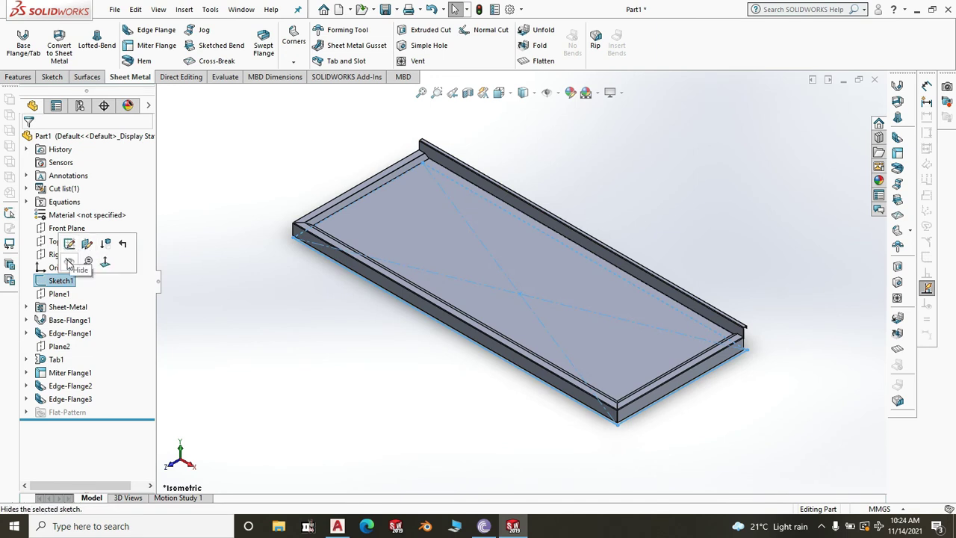
pyautogui.click(171, 299)
pyautogui.scroll(5, 602, 366)
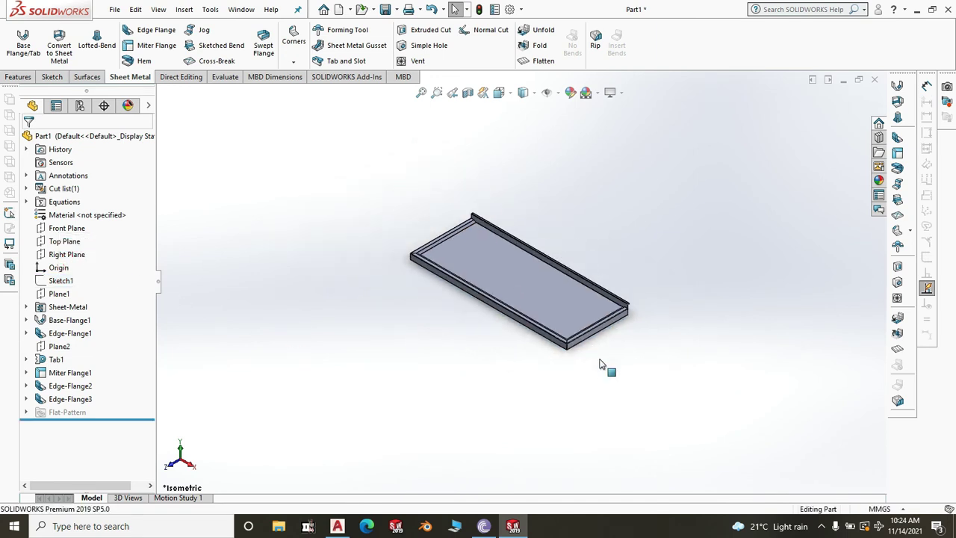
pyautogui.scroll(-3, 602, 365)
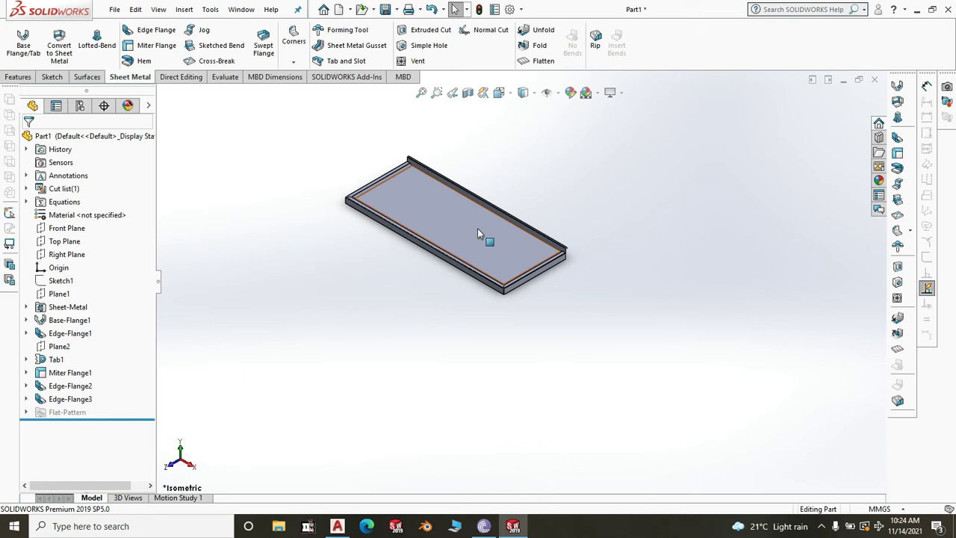
pyautogui.scroll(1, 471, 222)
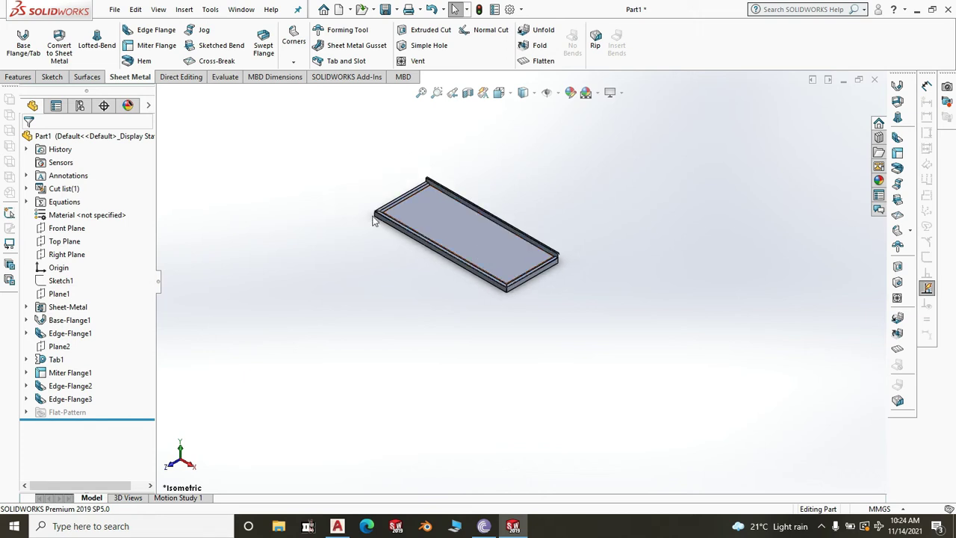
pyautogui.scroll(-2, 406, 212)
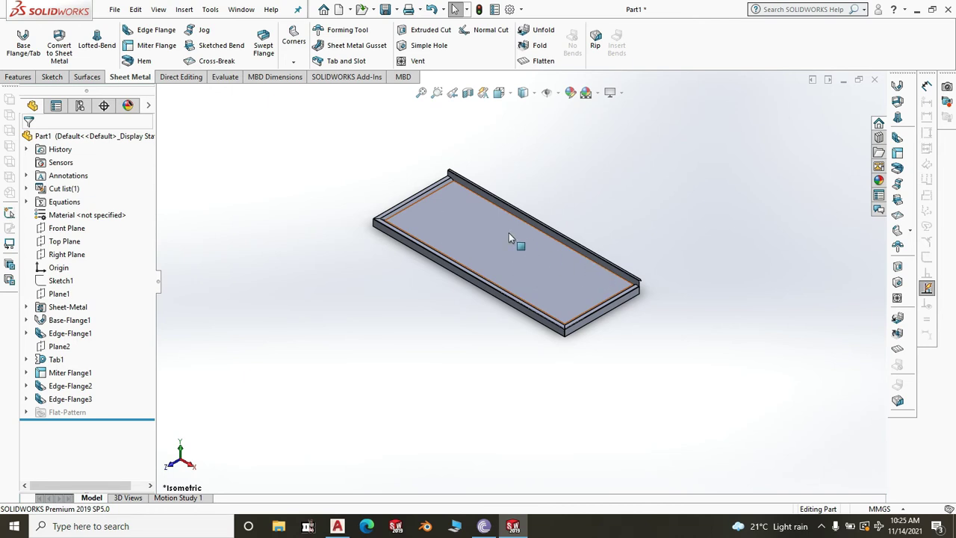
pyautogui.scroll(-2, 509, 236)
pyautogui.scroll(2, 510, 239)
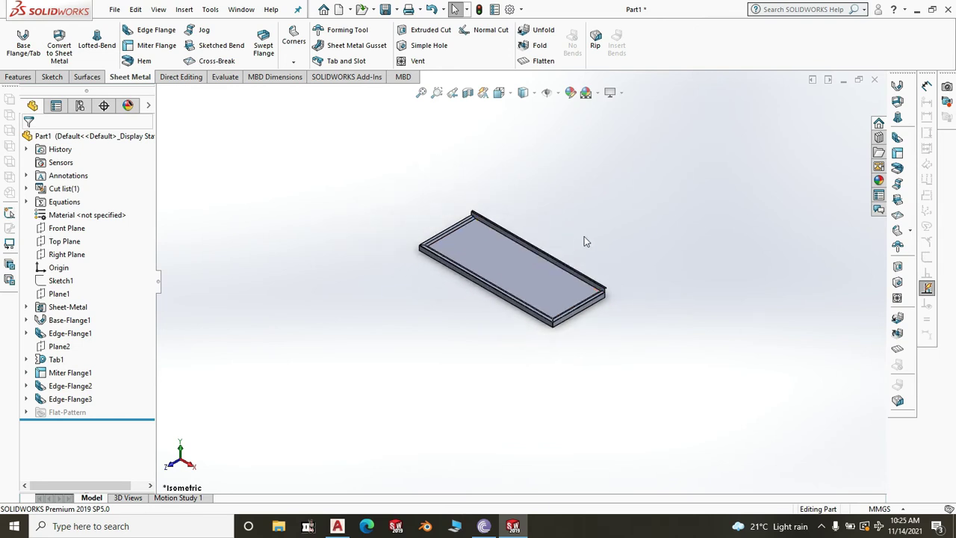
pyautogui.scroll(-2, 585, 237)
pyautogui.scroll(2, 687, 334)
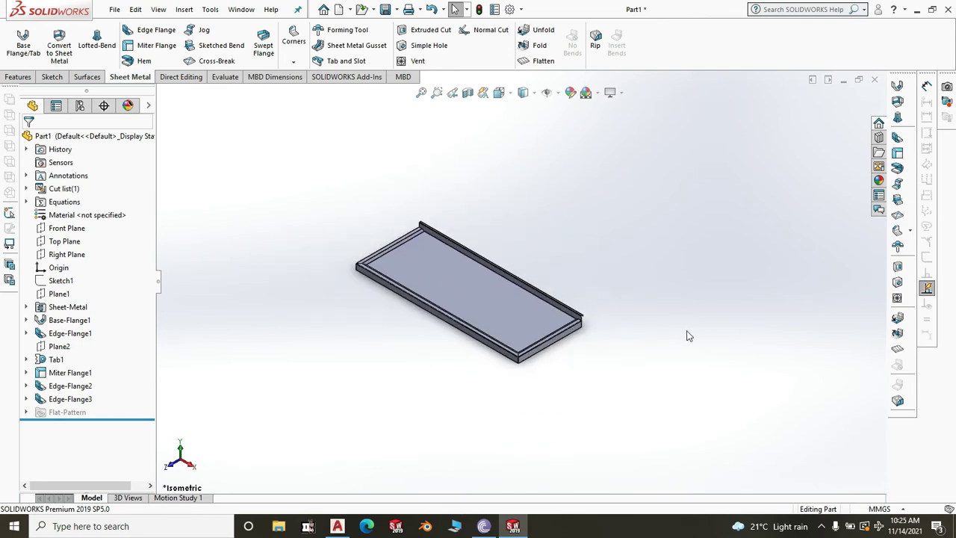
pyautogui.scroll(-2, 439, 305)
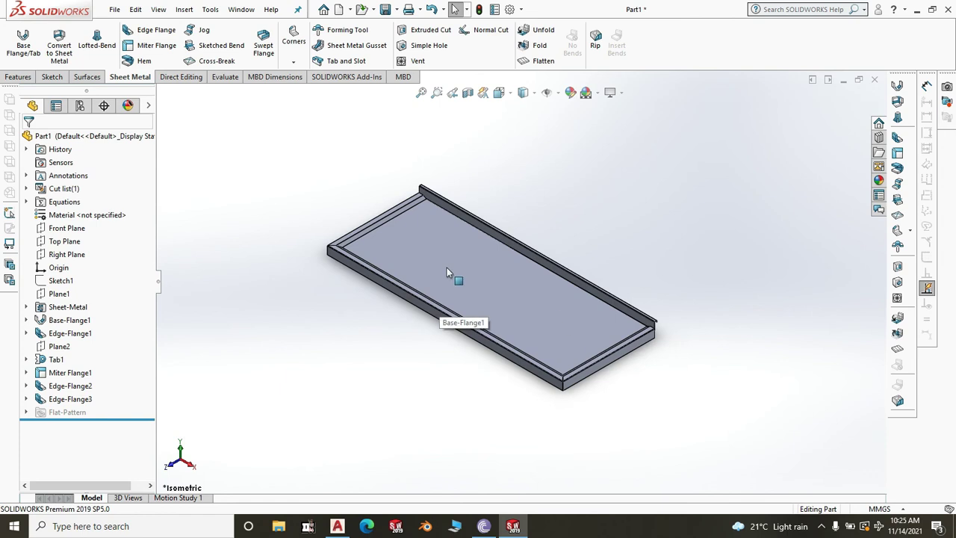
# - Start a new sketch on the base flange's large top face and view it normal to the sketch plane
pyautogui.click(516, 308)
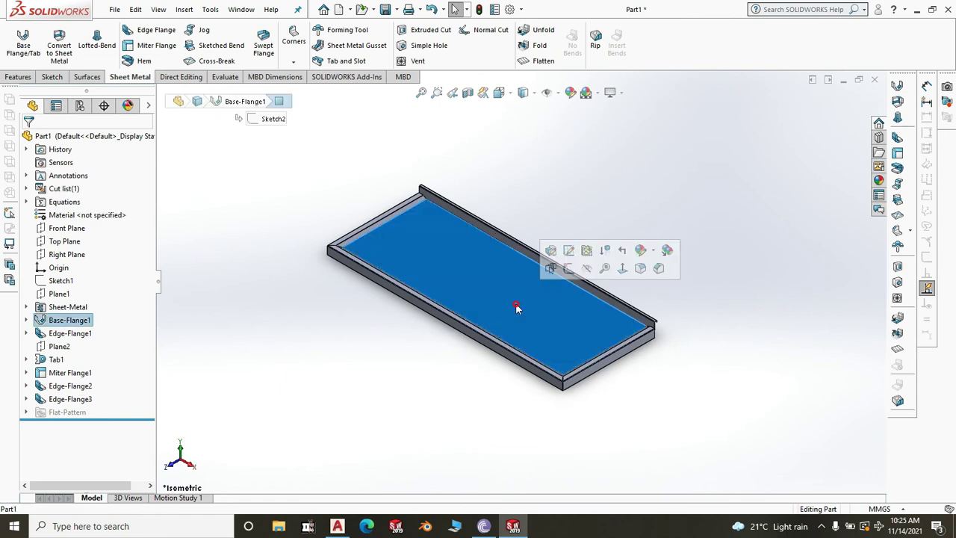
pyautogui.click(571, 271)
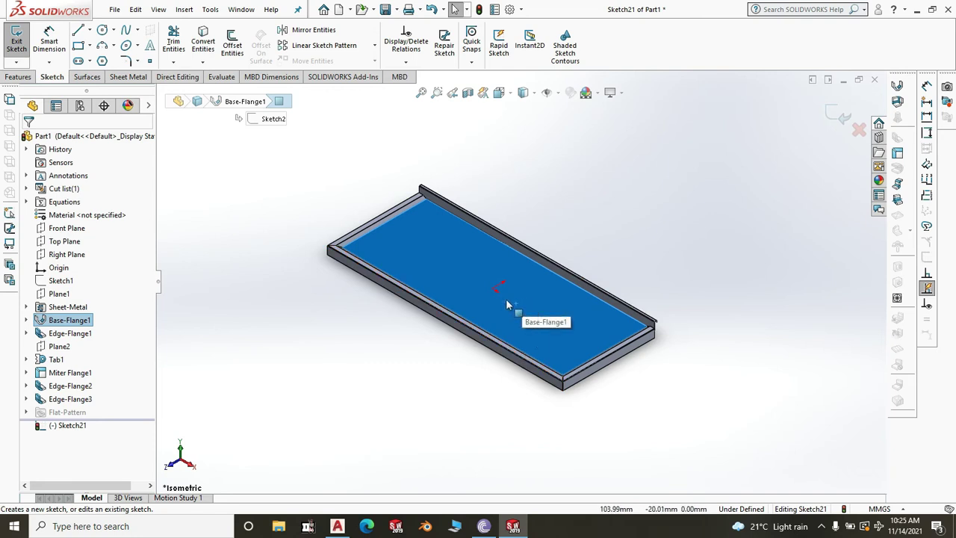
pyautogui.press('space')
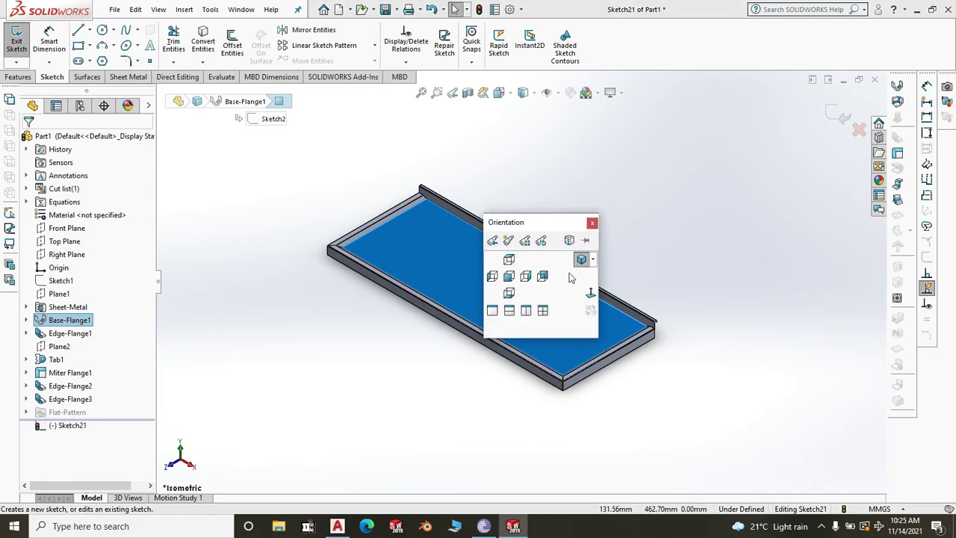
pyautogui.click(590, 293)
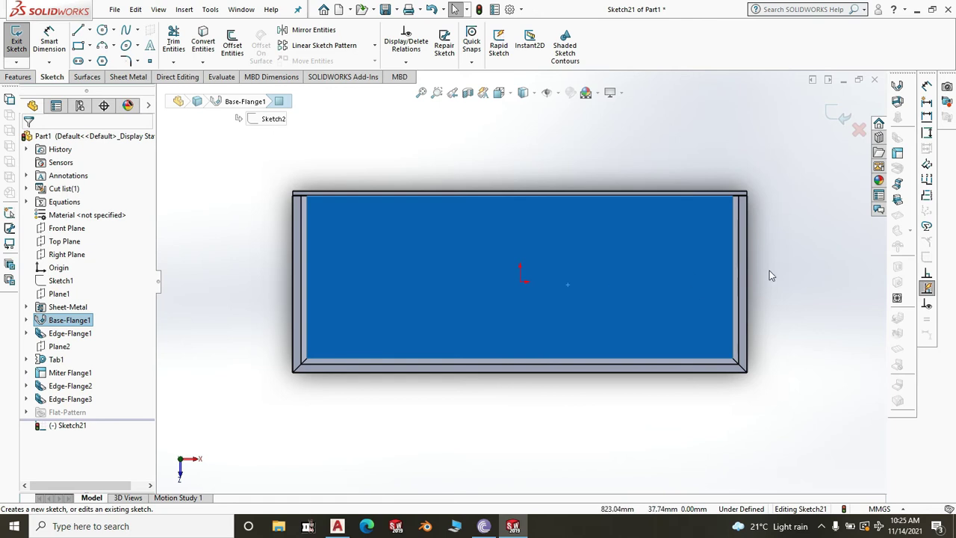
# - Sketch a center rectangle about 404 by 290 mm on the top face, between the origin and the right end flange
pyautogui.scroll(-3, 786, 261)
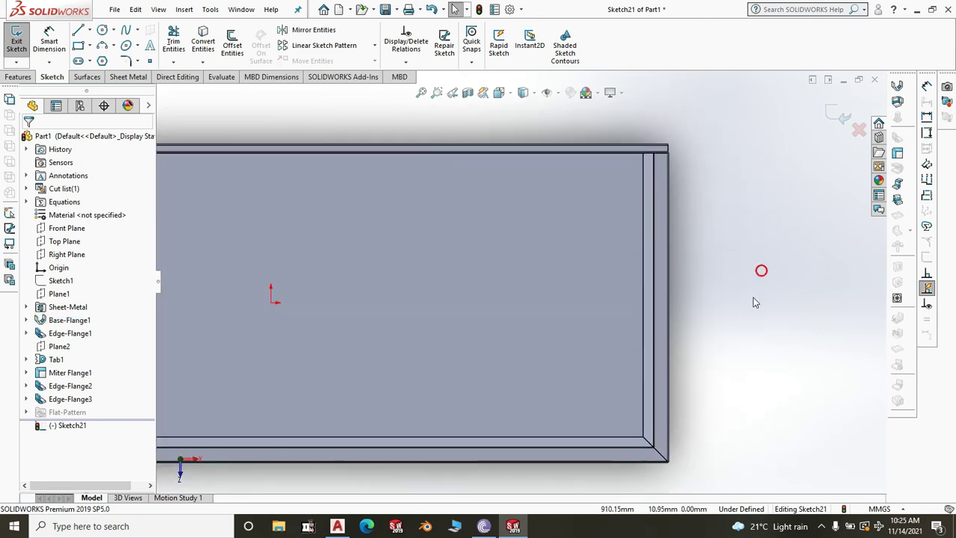
pyautogui.scroll(3, 727, 298)
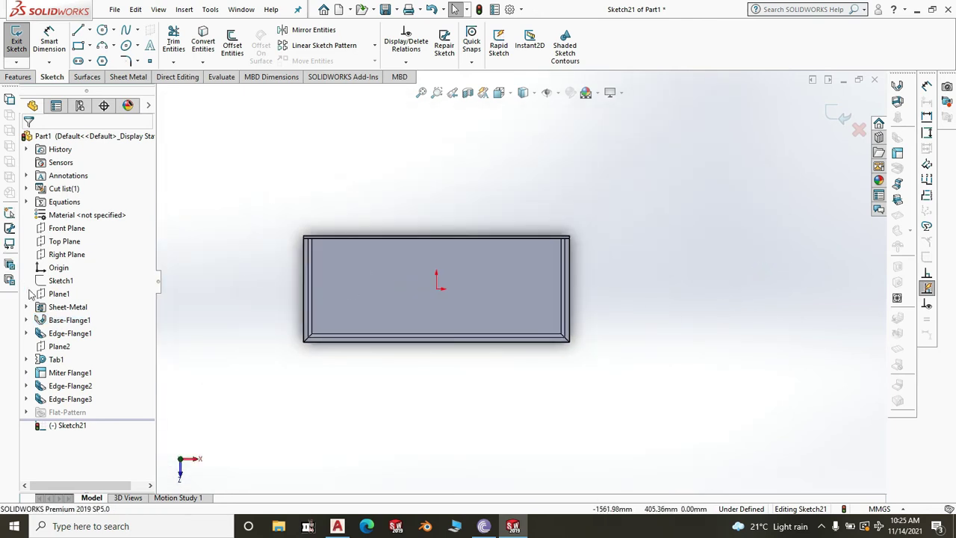
pyautogui.click(89, 46)
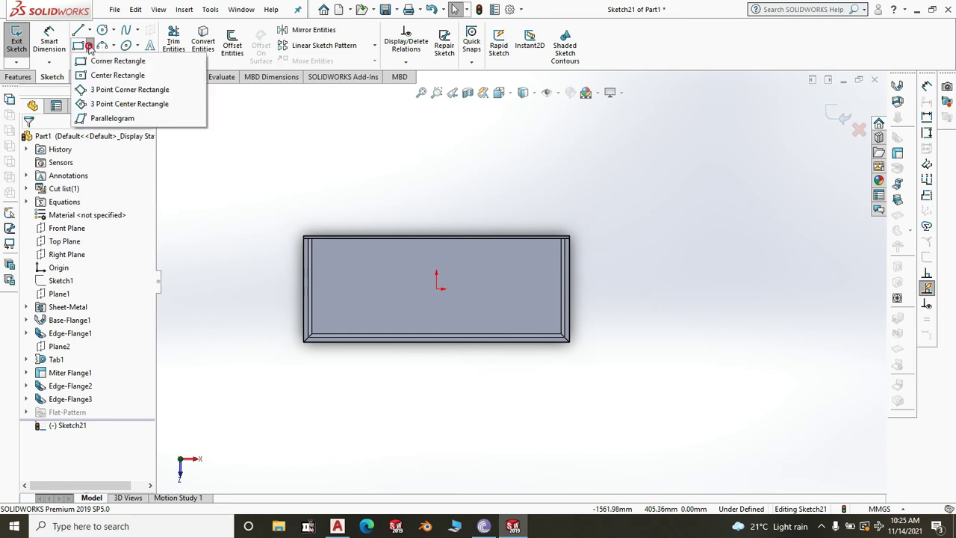
pyautogui.click(112, 76)
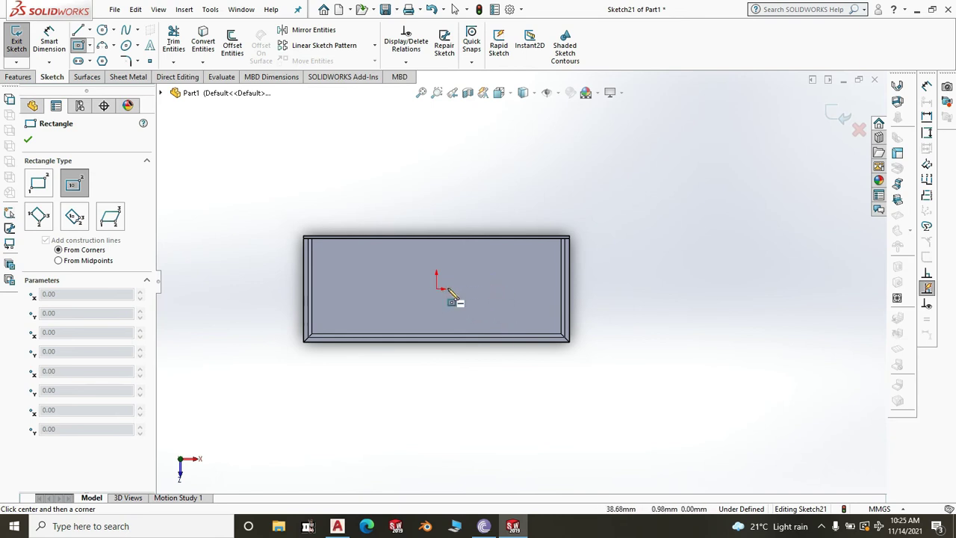
pyautogui.click(508, 296)
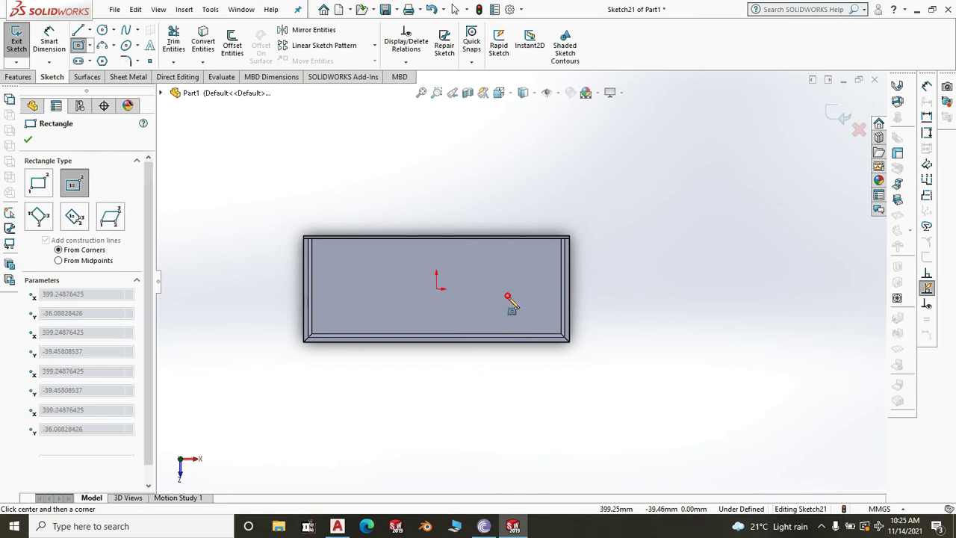
pyautogui.click(544, 324)
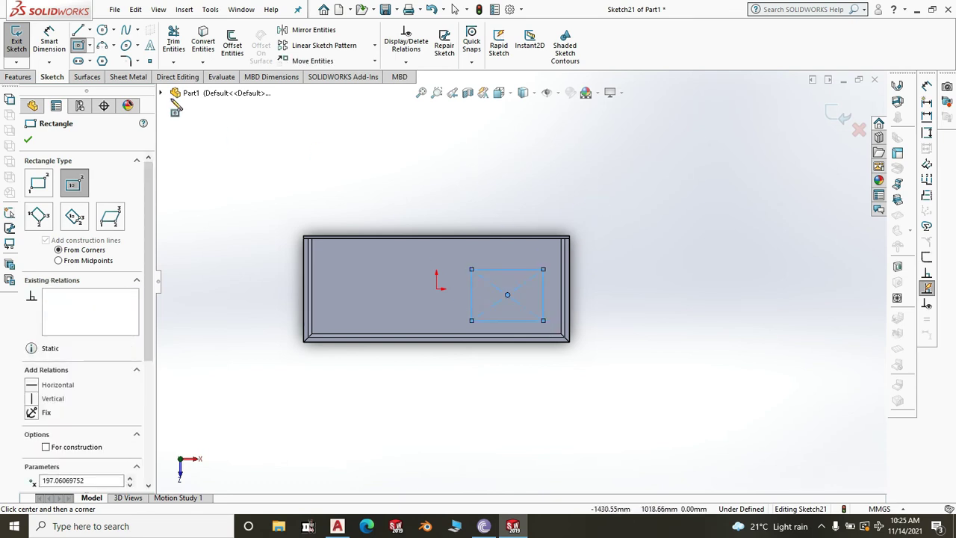
# - Dimension the rectangle 500 mm long and 400 mm wide
pyautogui.click(49, 41)
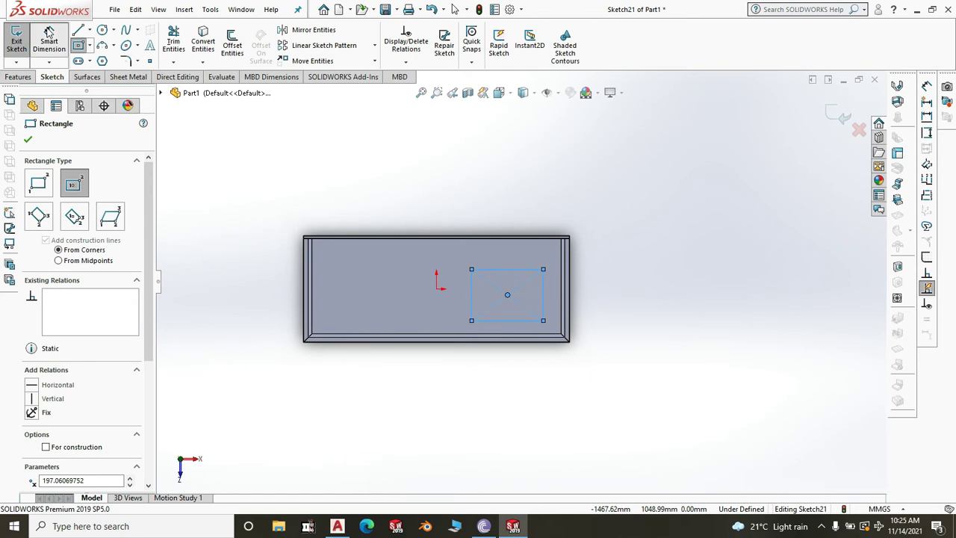
pyautogui.click(505, 273)
pyautogui.click(502, 223)
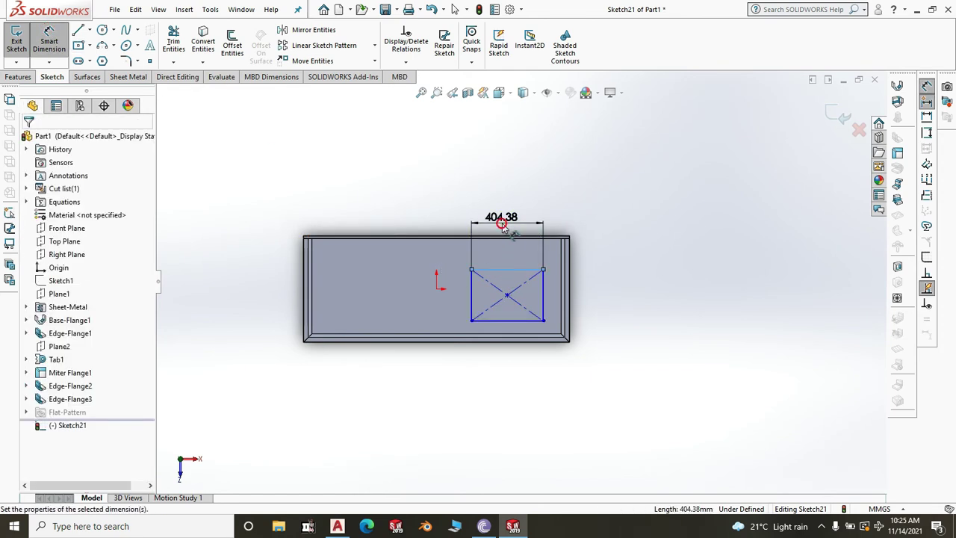
pyautogui.write('500')
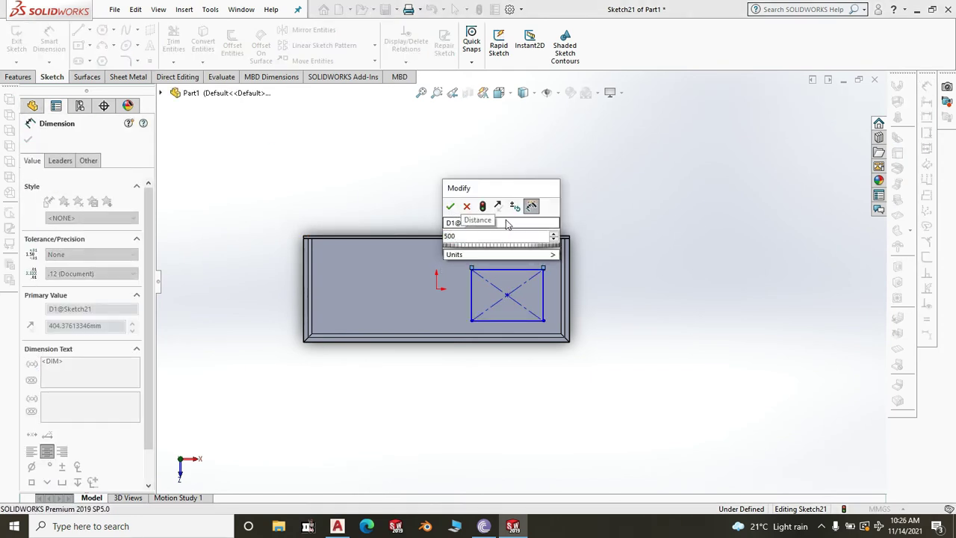
pyautogui.click(452, 208)
pyautogui.click(472, 299)
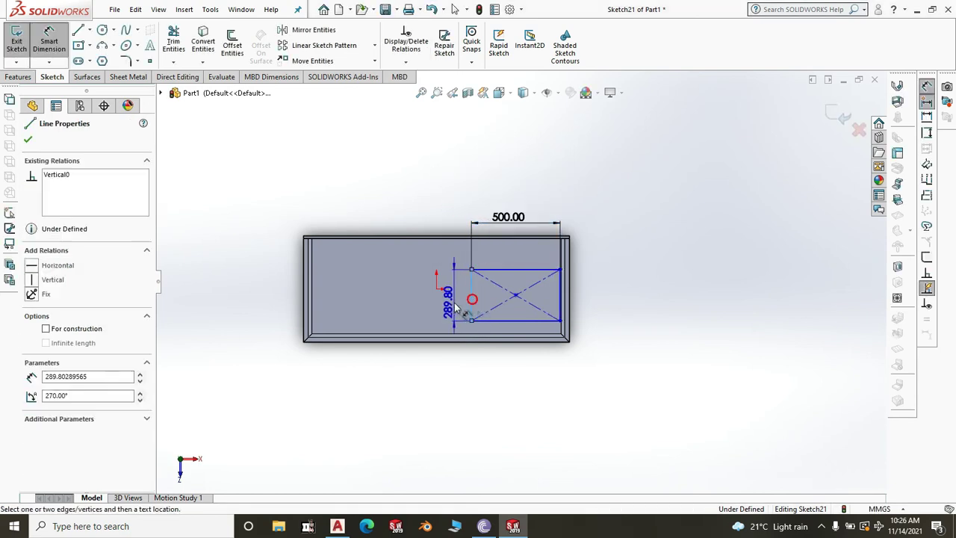
pyautogui.click(453, 307)
pyautogui.write('400')
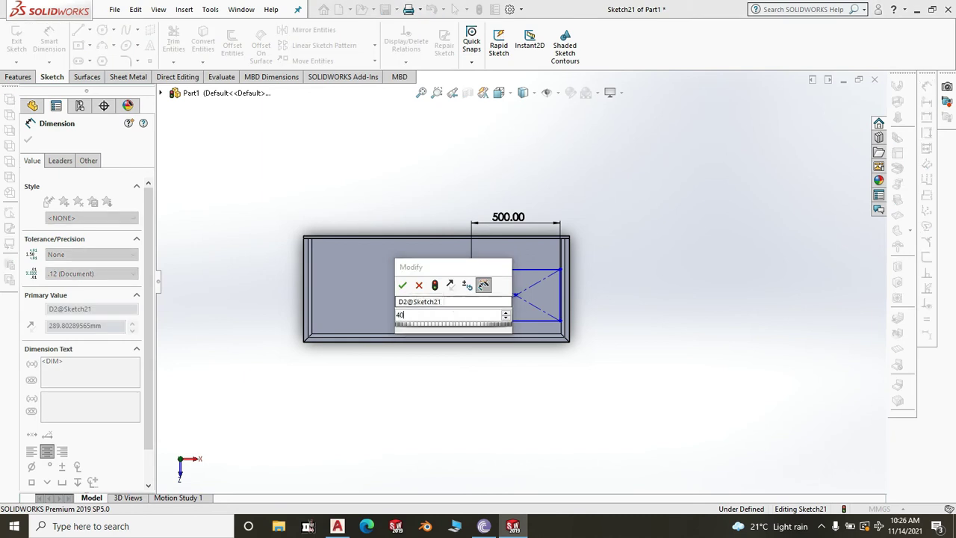
pyautogui.click(402, 286)
# - Dimension the distance from the rectangle's front side to the part's front outer edge as 50 mm
pyautogui.scroll(-3, 574, 348)
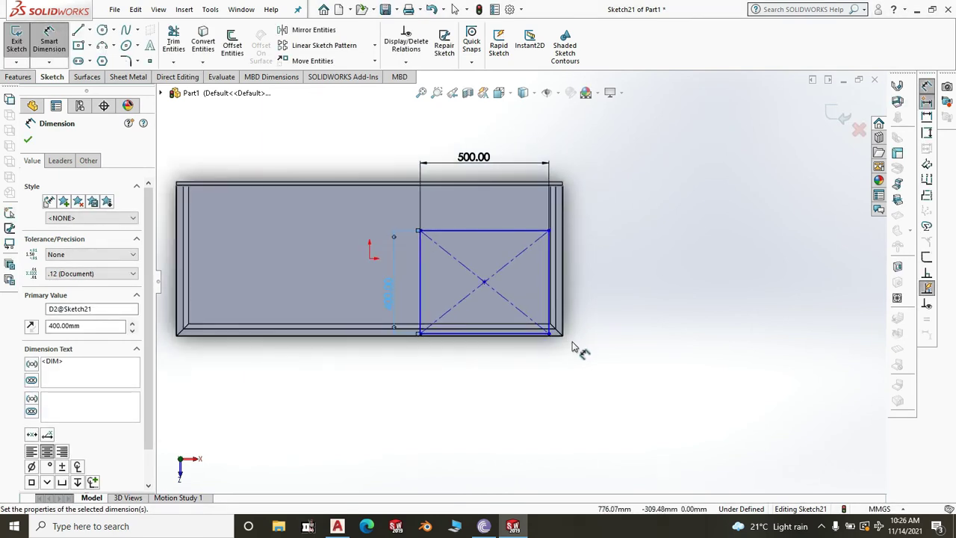
pyautogui.scroll(-3, 526, 367)
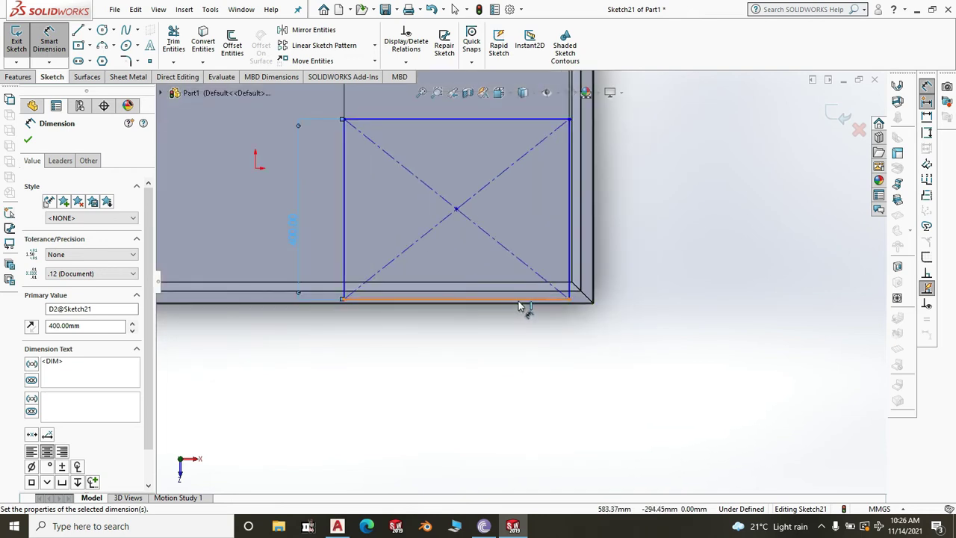
pyautogui.moveTo(544, 391)
pyautogui.mouseDown(button='middle')
pyautogui.moveTo(516, 331)
pyautogui.moveTo(515, 300)
pyautogui.mouseUp(button='middle')
pyautogui.scroll(-2, 515, 291)
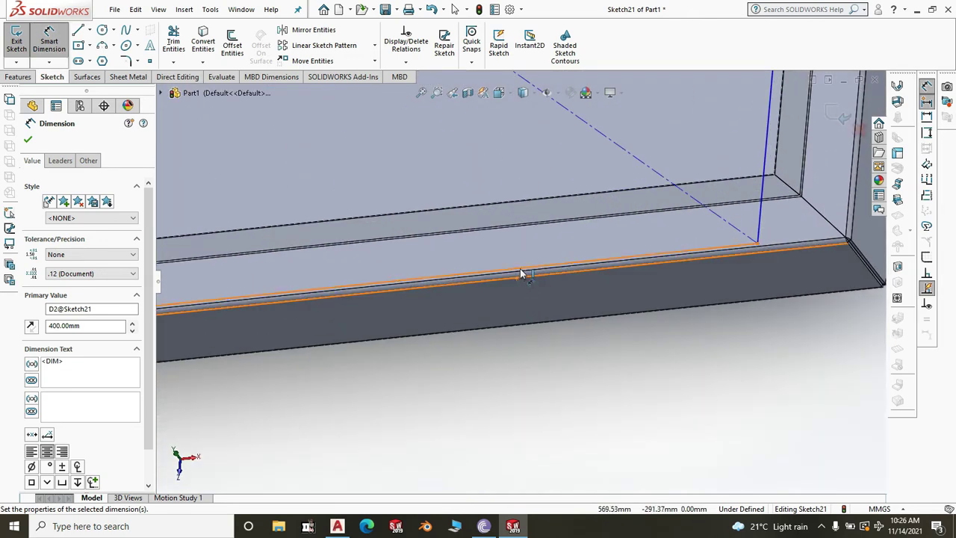
pyautogui.scroll(-1, 694, 254)
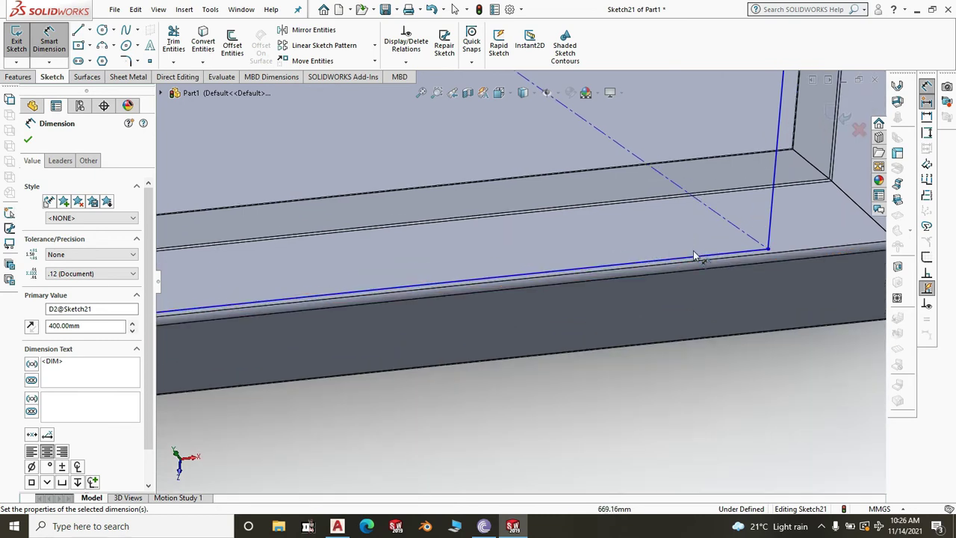
pyautogui.click(694, 259)
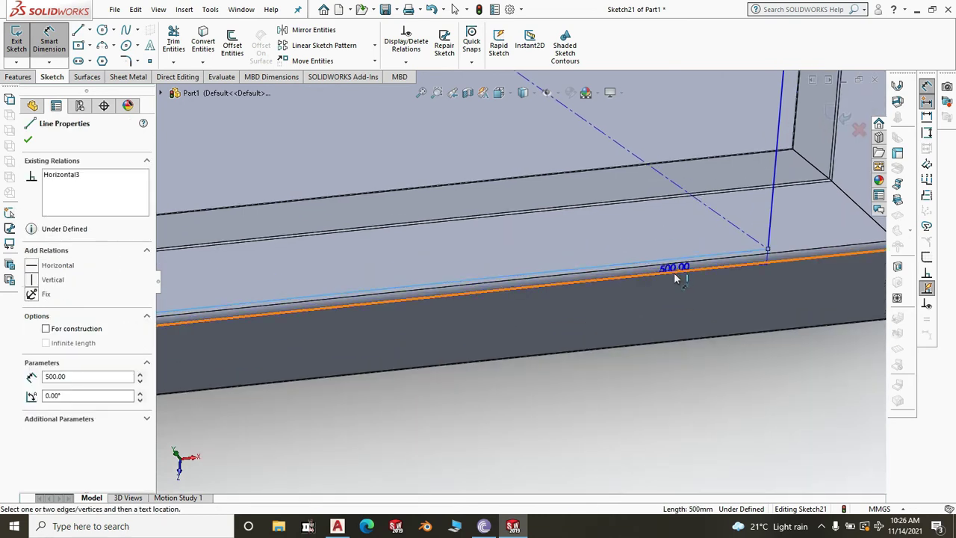
pyautogui.scroll(1, 654, 396)
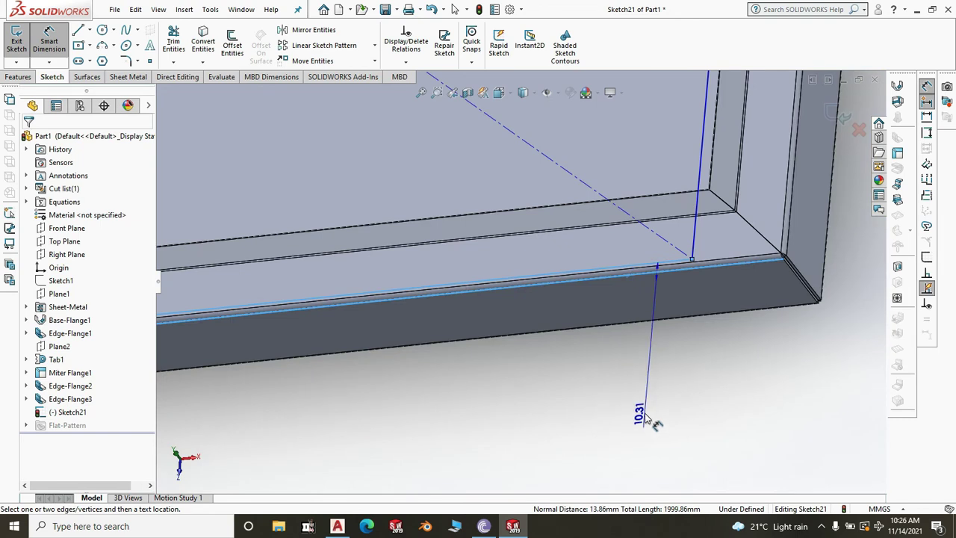
pyautogui.click(651, 419)
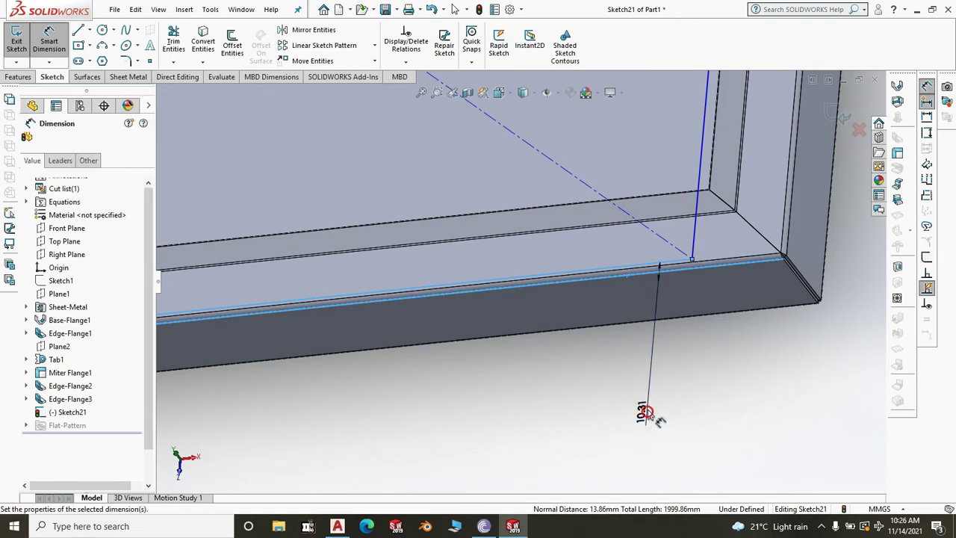
pyautogui.write('50')
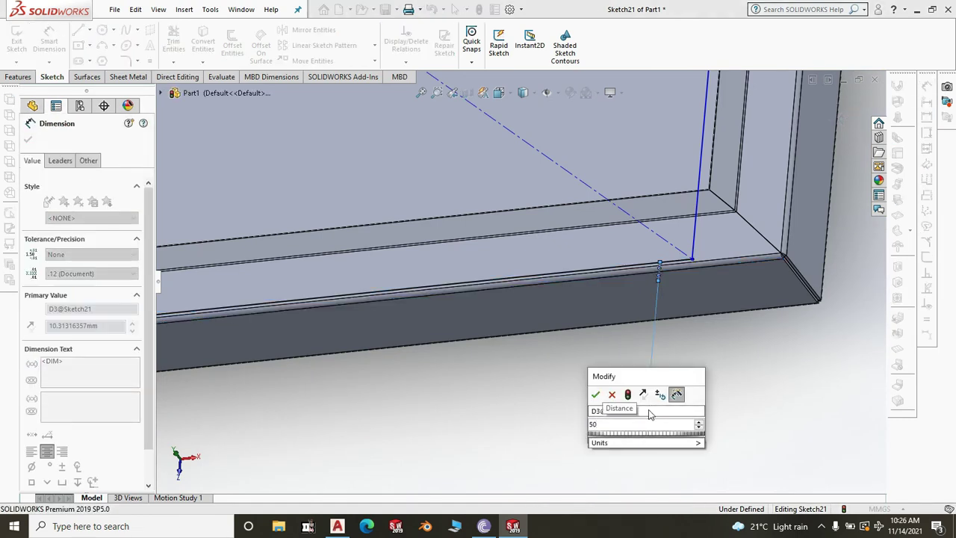
pyautogui.click(597, 396)
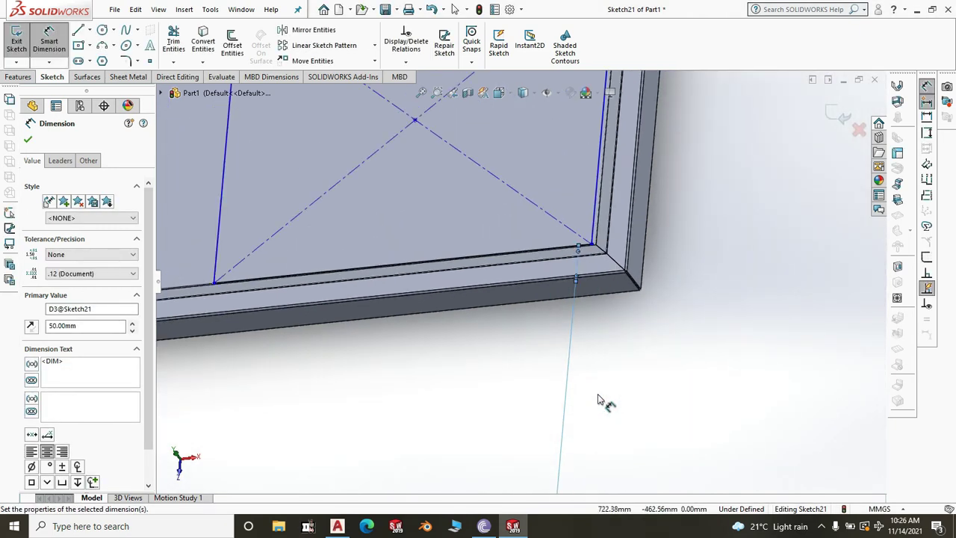
# - Set the distance between the rectangle's front side and the part's front edge to 80 mm
pyautogui.scroll(3, 601, 401)
pyautogui.doubleClick(532, 404)
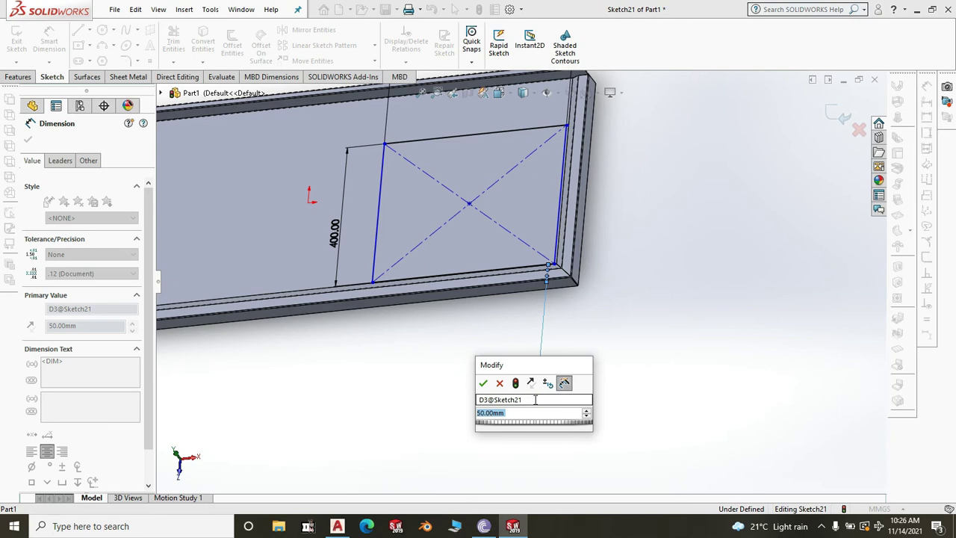
pyautogui.write('80')
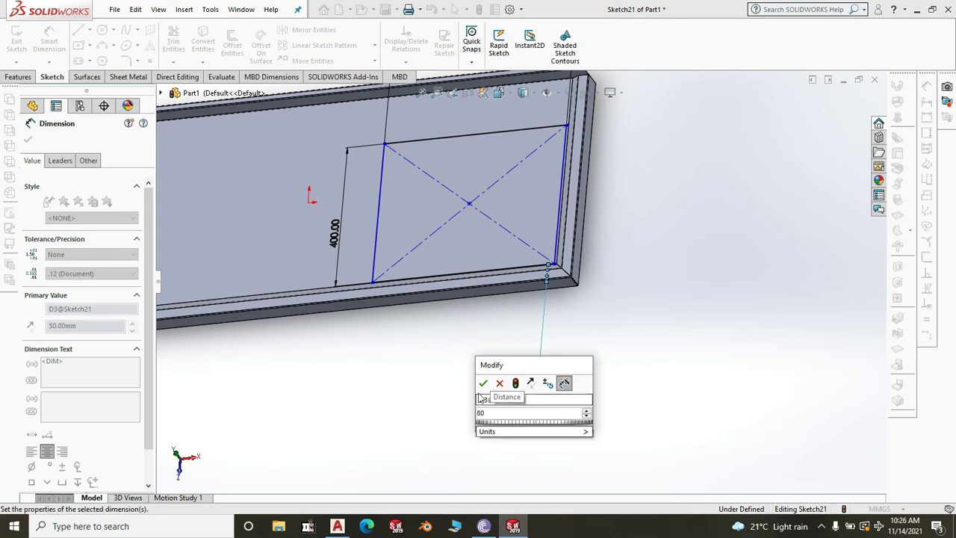
pyautogui.click(482, 383)
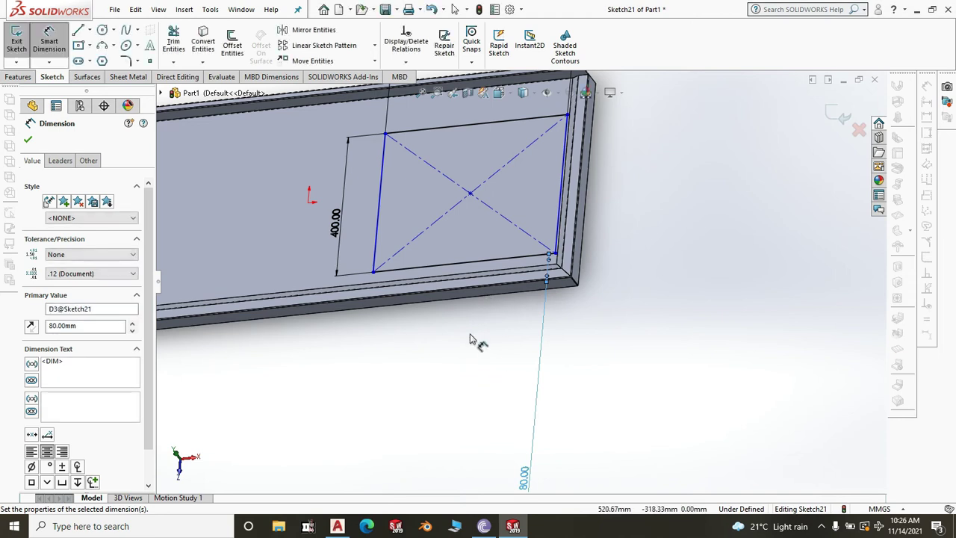
# - Examine the rectangle's placement on the top face and its gaps to the front and rear flanges
pyautogui.scroll(3, 471, 340)
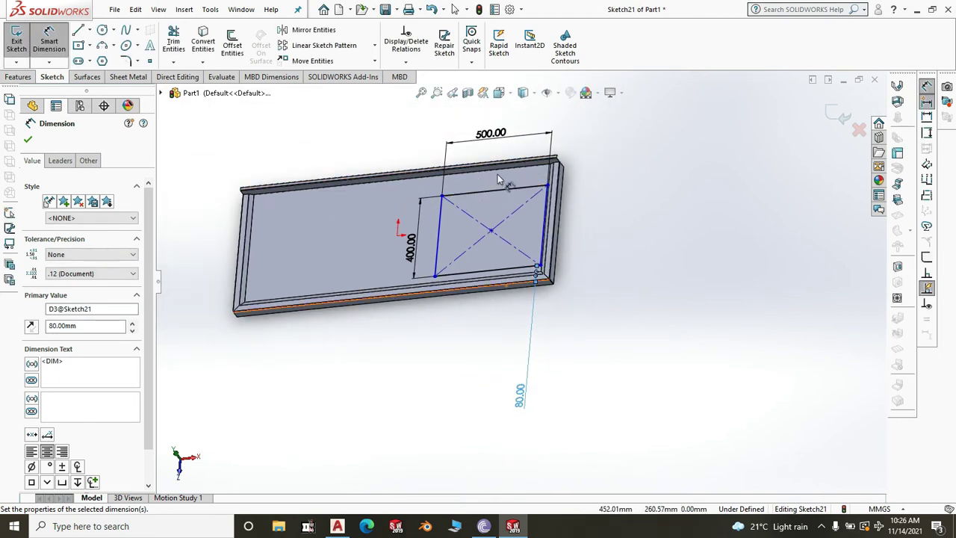
pyautogui.scroll(-2, 497, 183)
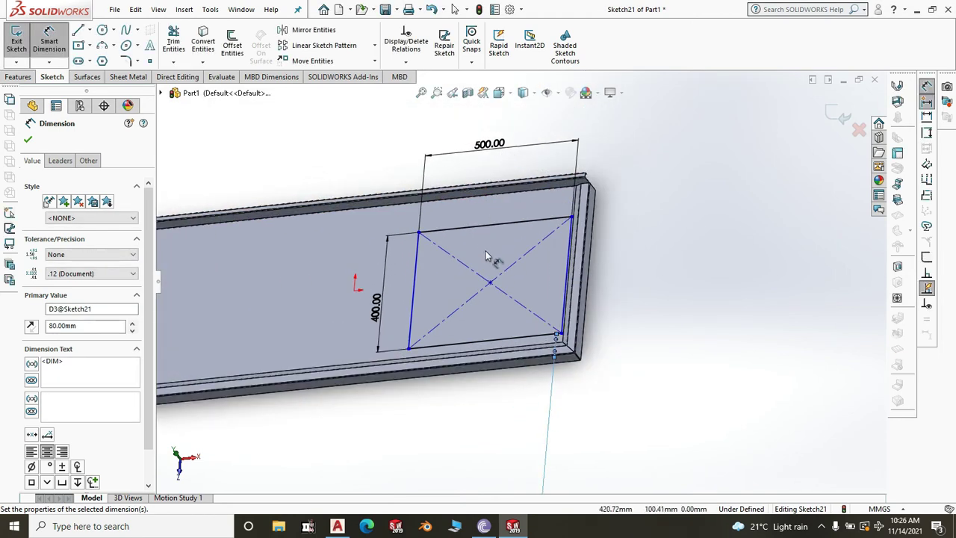
pyautogui.scroll(2, 632, 212)
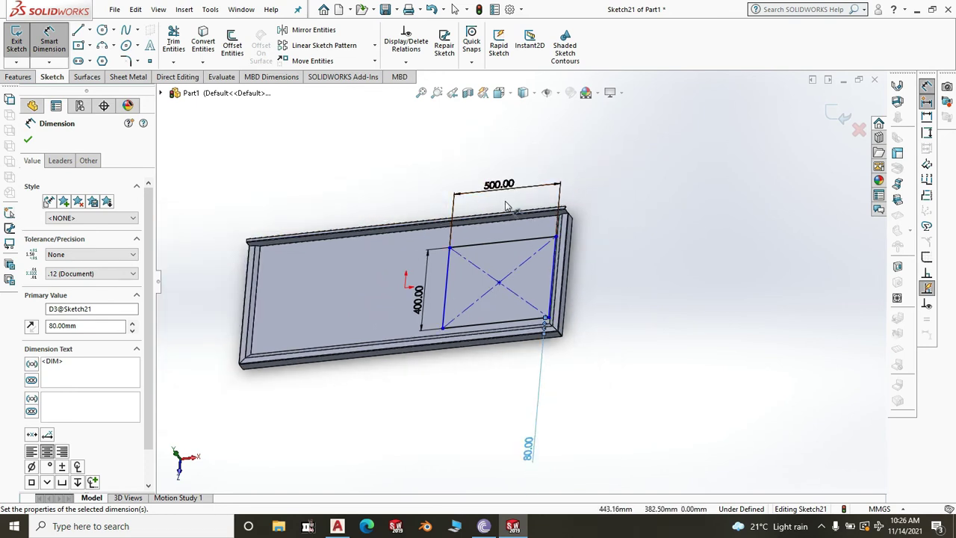
pyautogui.scroll(-3, 514, 234)
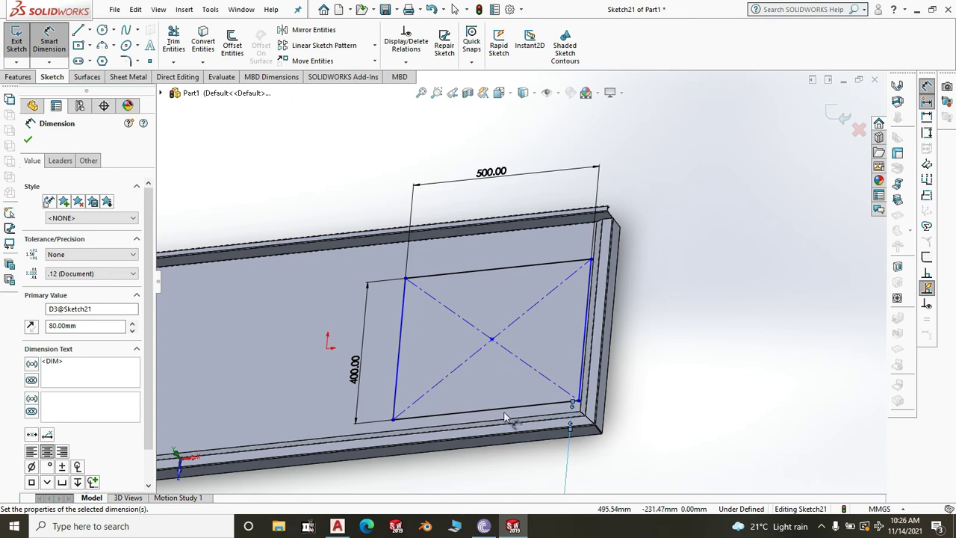
pyautogui.scroll(3, 508, 421)
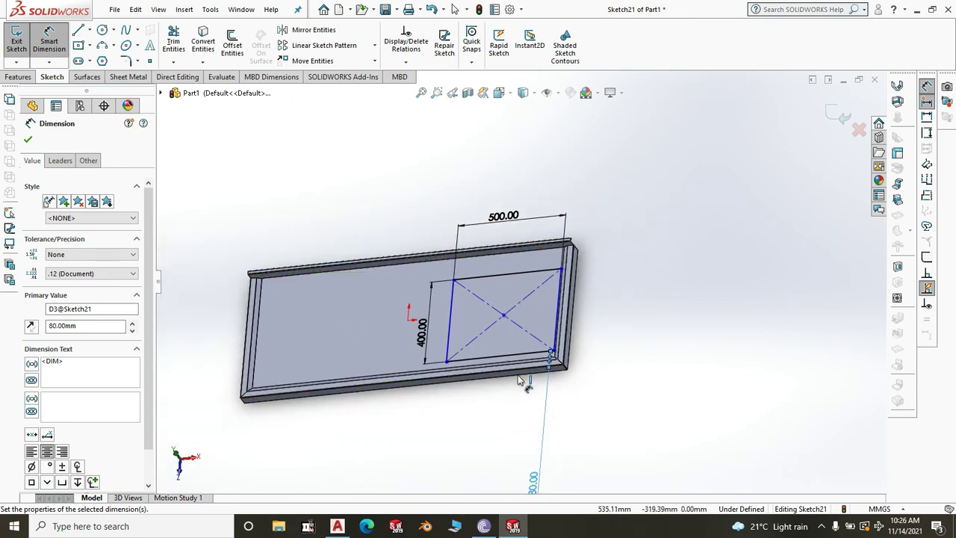
pyautogui.scroll(-1, 523, 377)
pyautogui.scroll(-2, 502, 362)
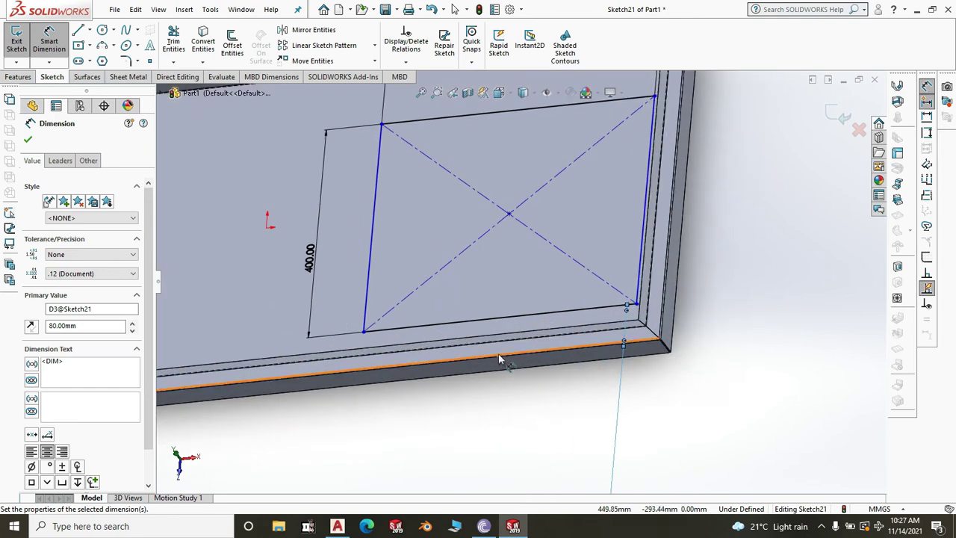
pyautogui.scroll(-2, 495, 336)
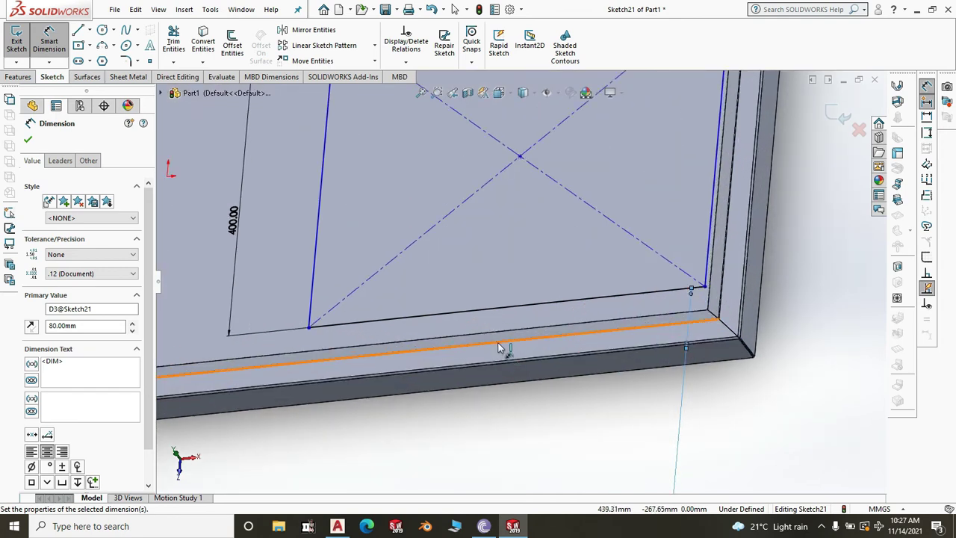
# - Open the rectangle's front edge distance dimension for editing
pyautogui.scroll(3, 504, 349)
pyautogui.scroll(3, 557, 261)
pyautogui.scroll(-5, 566, 383)
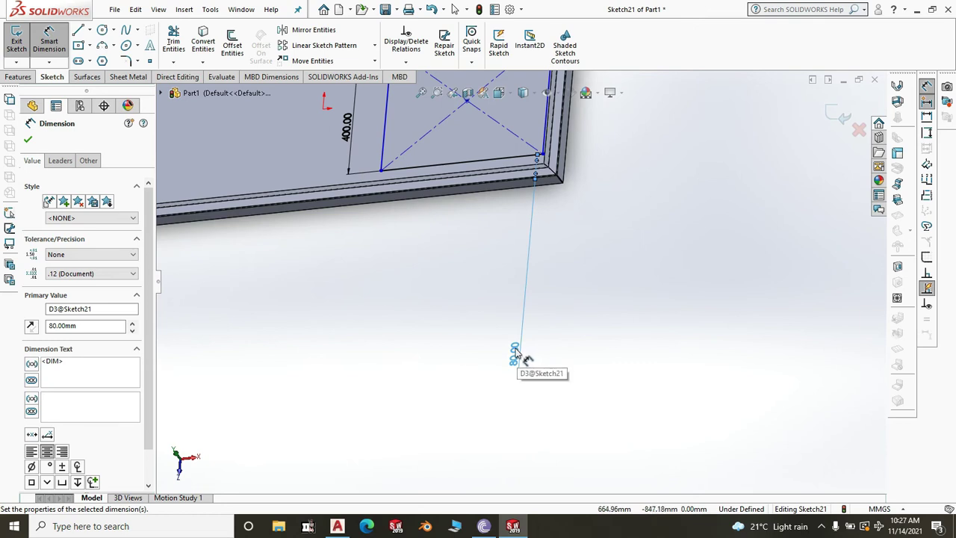
pyautogui.click(515, 357)
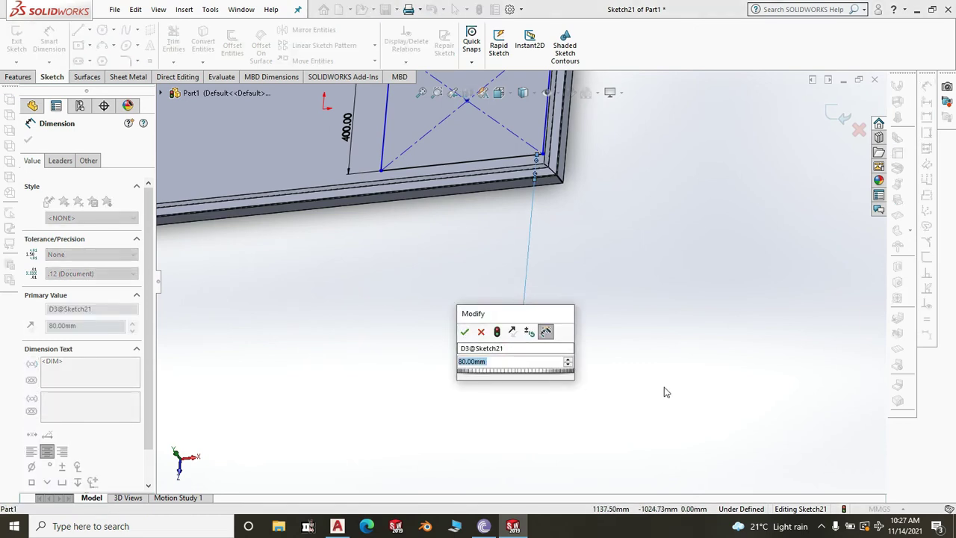
# - Set the distance between the rectangle's lower side and the panel's front outer edge to 120 mm
pyautogui.write('1')
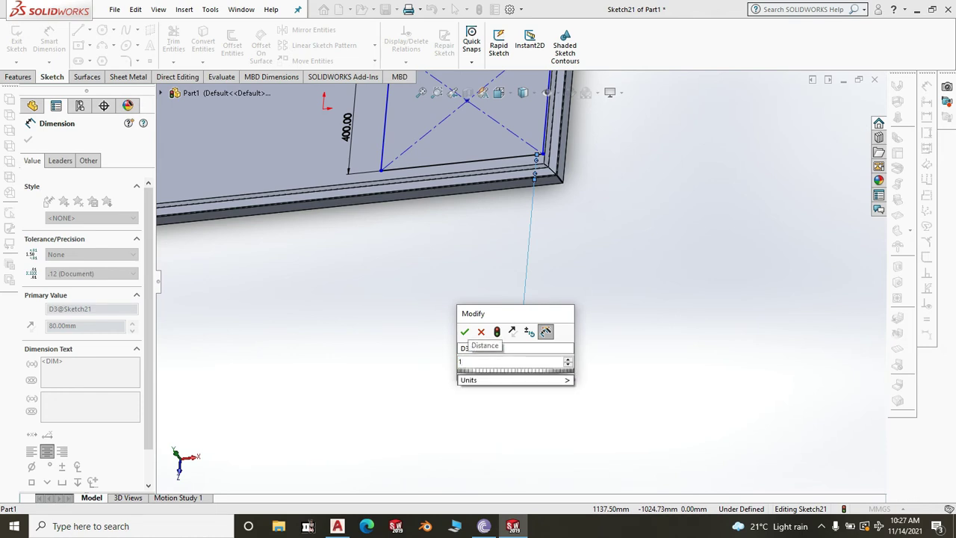
pyautogui.write('0020')
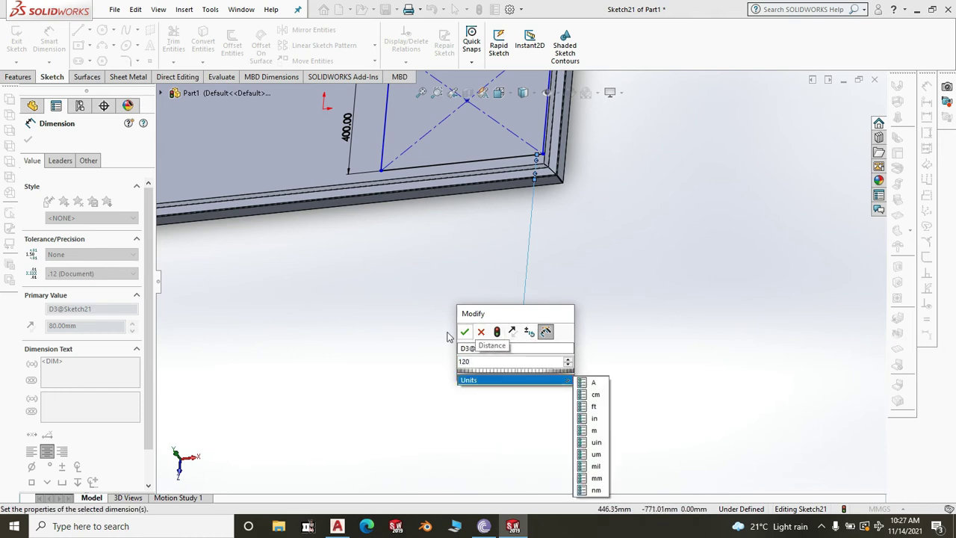
pyautogui.click(465, 331)
# - Dimension the rectangle's right side from the panel's right outer flange edge at 65 mm
pyautogui.scroll(3, 467, 343)
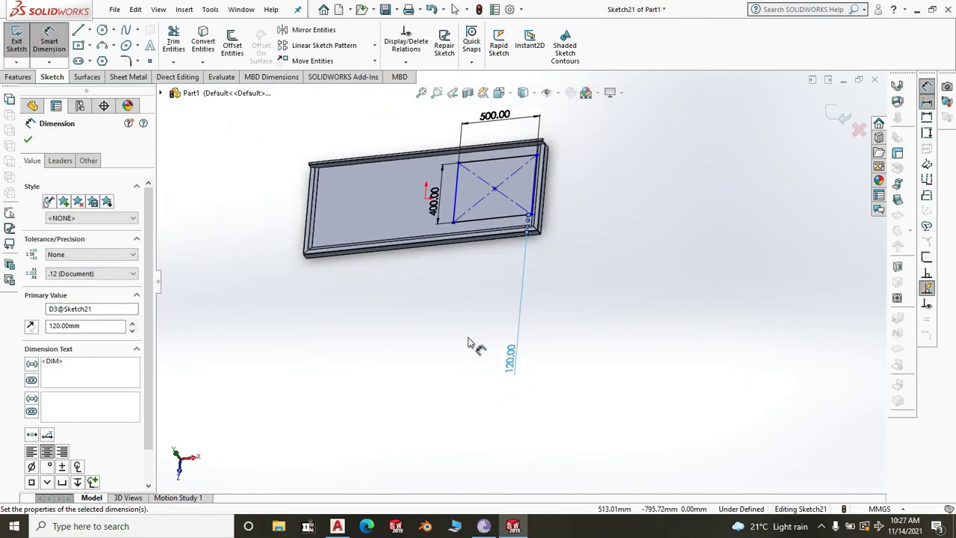
pyautogui.scroll(-3, 512, 157)
pyautogui.scroll(-2, 526, 203)
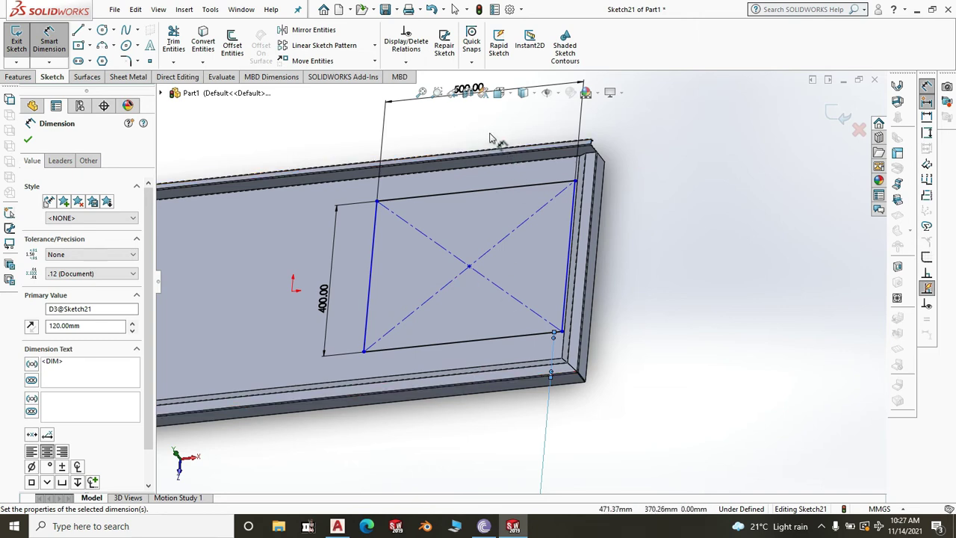
pyautogui.scroll(-2, 601, 203)
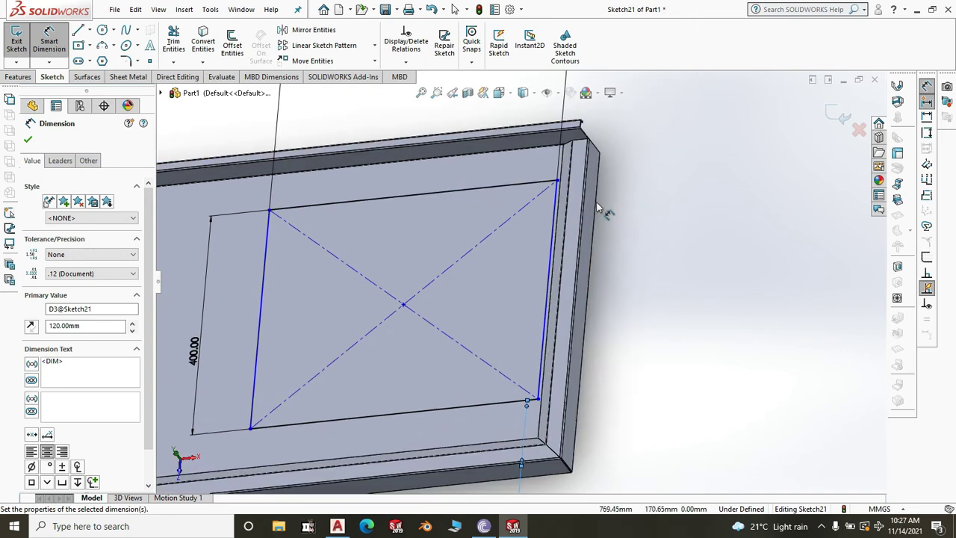
pyautogui.scroll(-1, 647, 295)
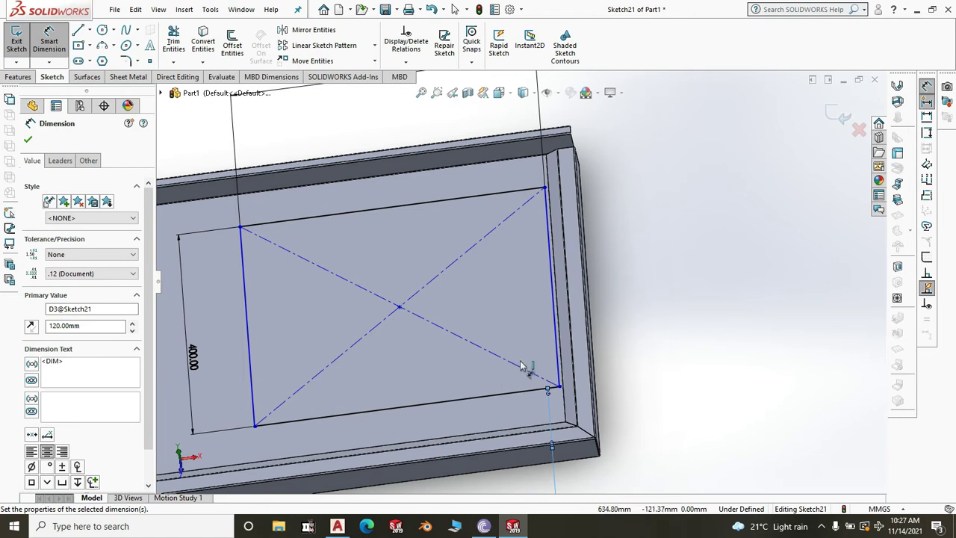
pyautogui.click(557, 310)
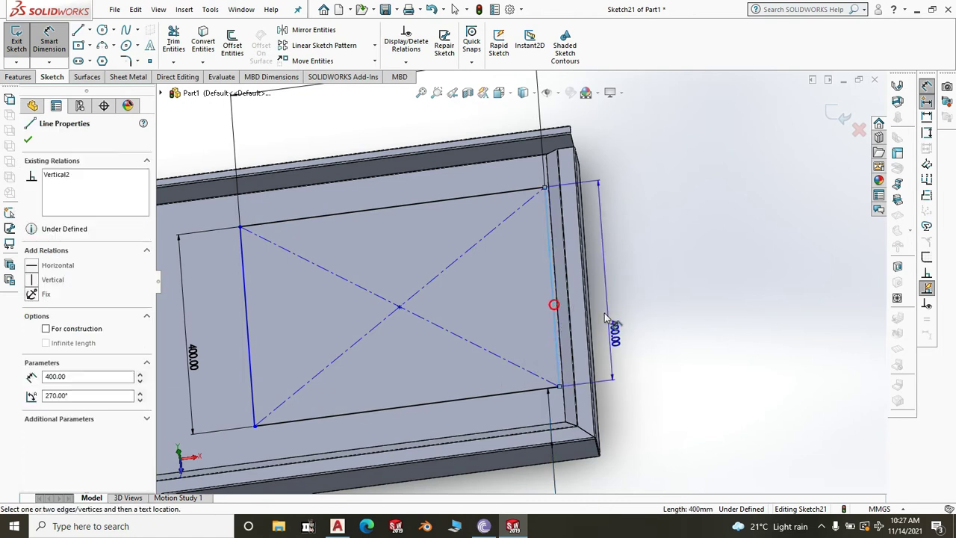
pyautogui.scroll(-2, 594, 312)
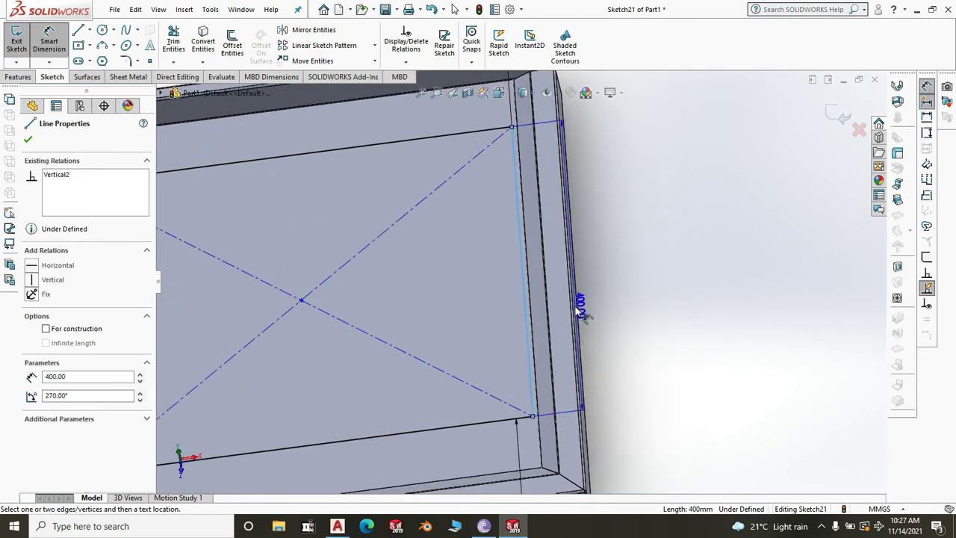
pyautogui.click(571, 305)
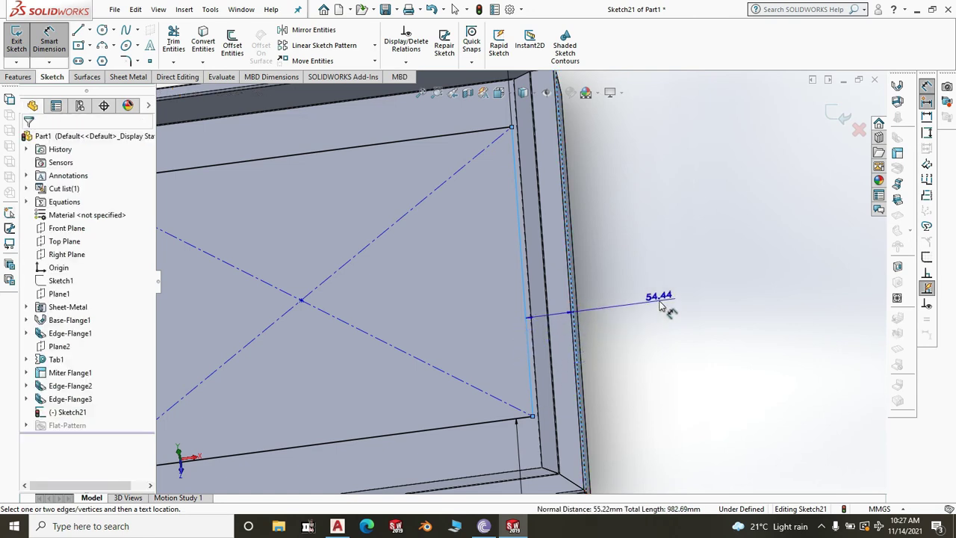
pyautogui.click(636, 317)
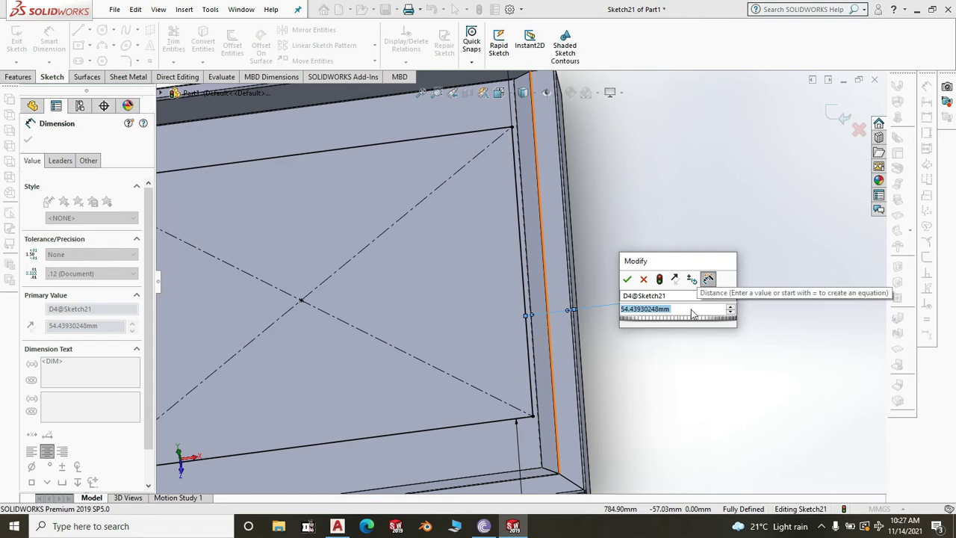
pyautogui.write('65')
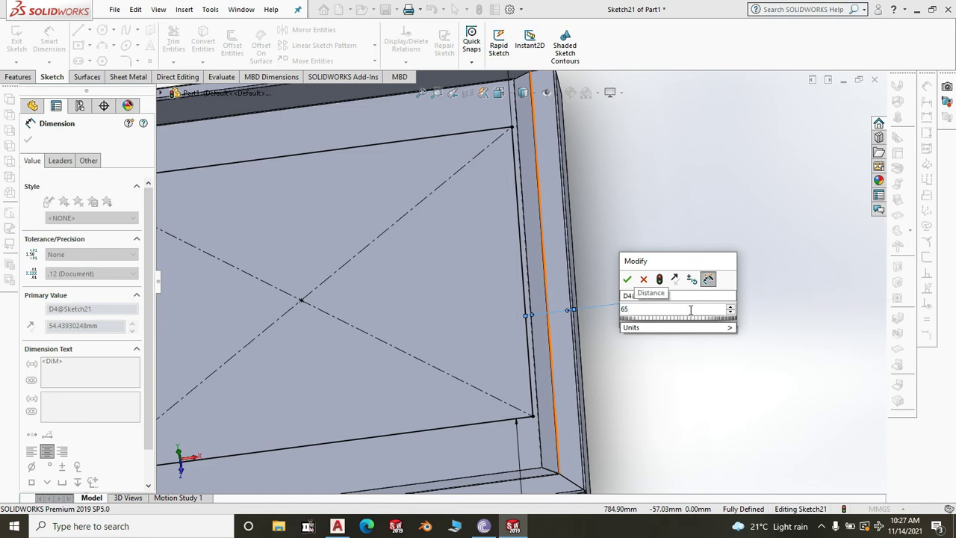
pyautogui.click(626, 278)
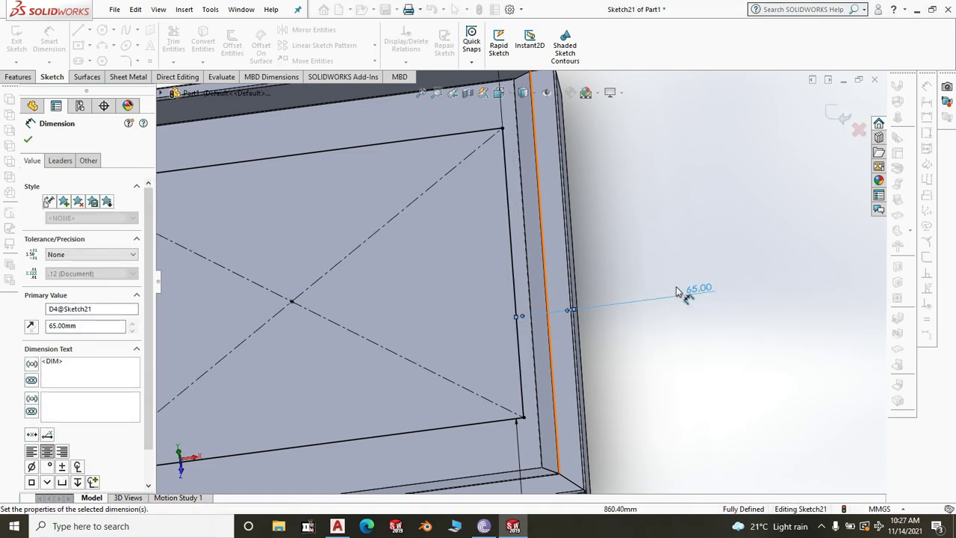
# - Examine the clearance between the sketched rectangle and the right-hand flange from above, below and close up
pyautogui.scroll(5, 688, 306)
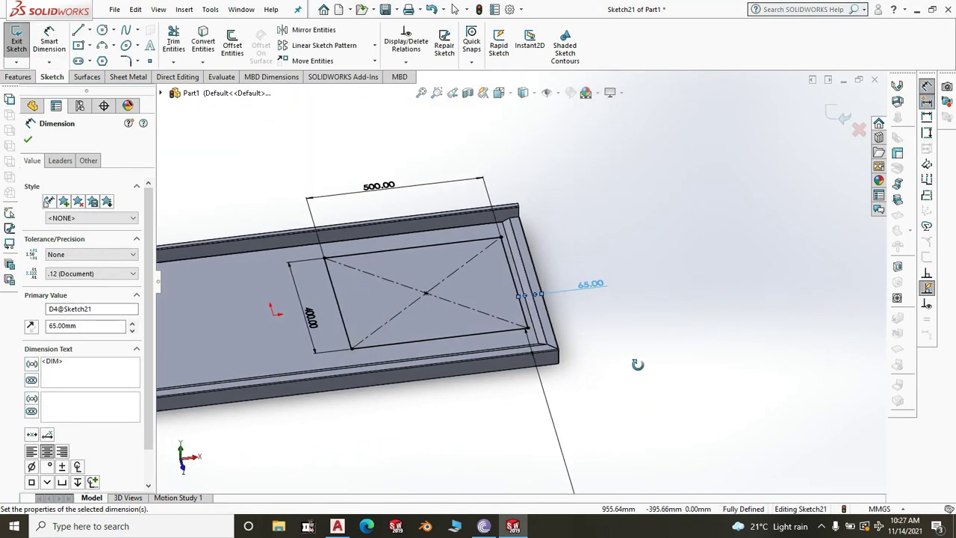
pyautogui.scroll(3, 637, 364)
pyautogui.scroll(-5, 576, 321)
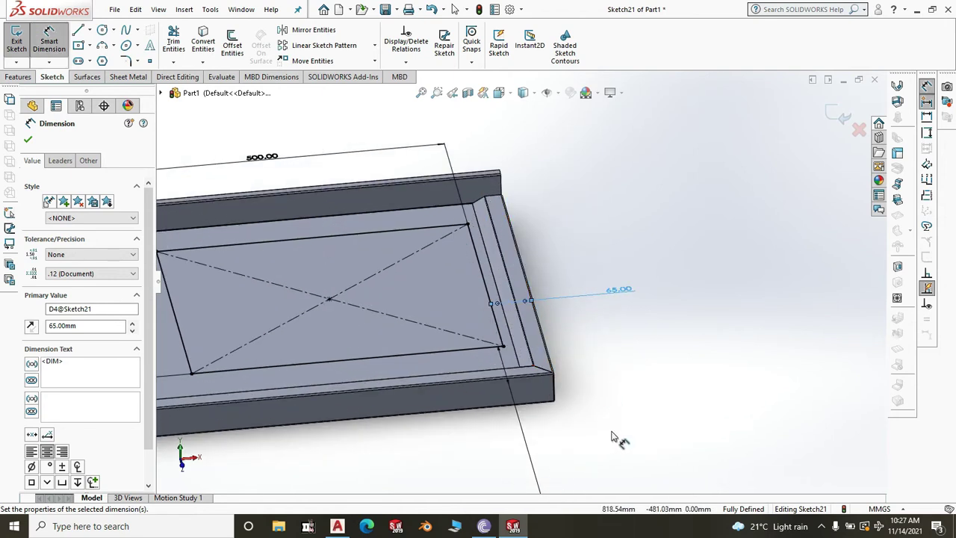
pyautogui.moveTo(619, 438); pyautogui.dragTo(593, 314, button='middle')
pyautogui.moveTo(538, 441); pyautogui.dragTo(545, 393, button='middle')
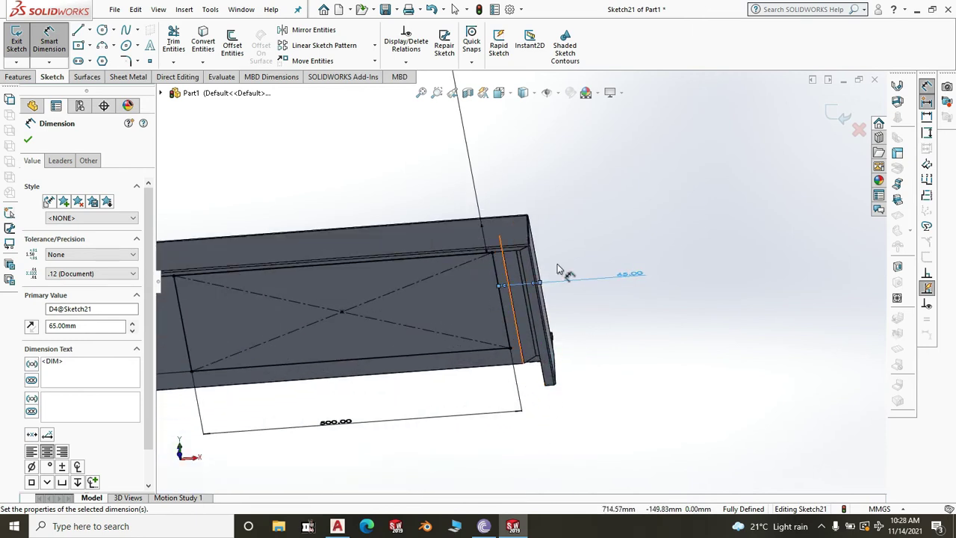
pyautogui.moveTo(632, 420); pyautogui.dragTo(618, 291, button='middle')
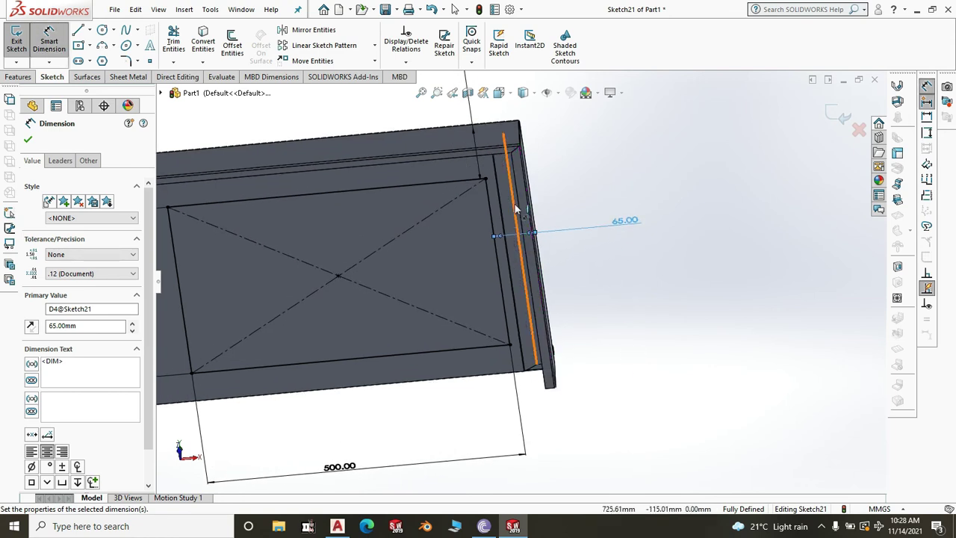
pyautogui.scroll(3, 633, 314)
pyautogui.scroll(2, 634, 316)
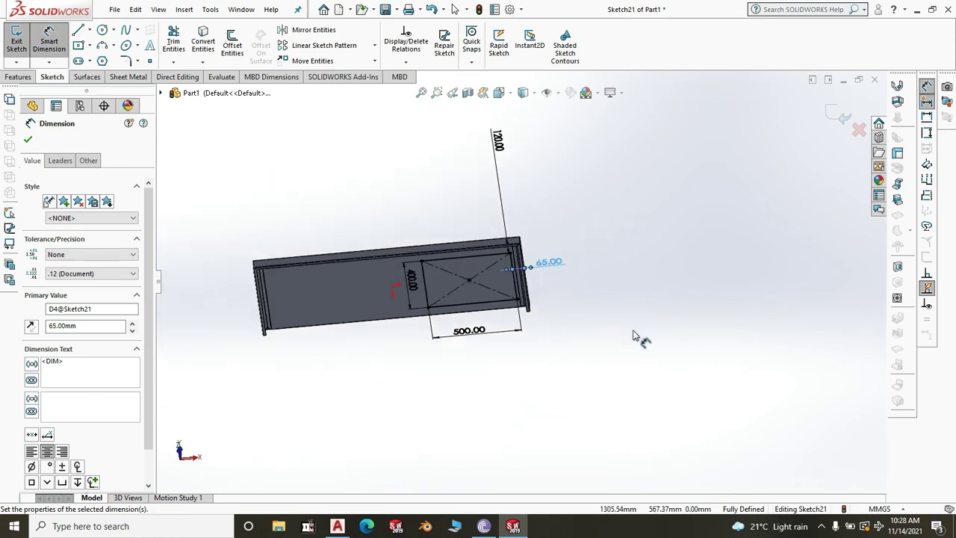
pyautogui.moveTo(634, 316); pyautogui.dragTo(651, 483, button='middle')
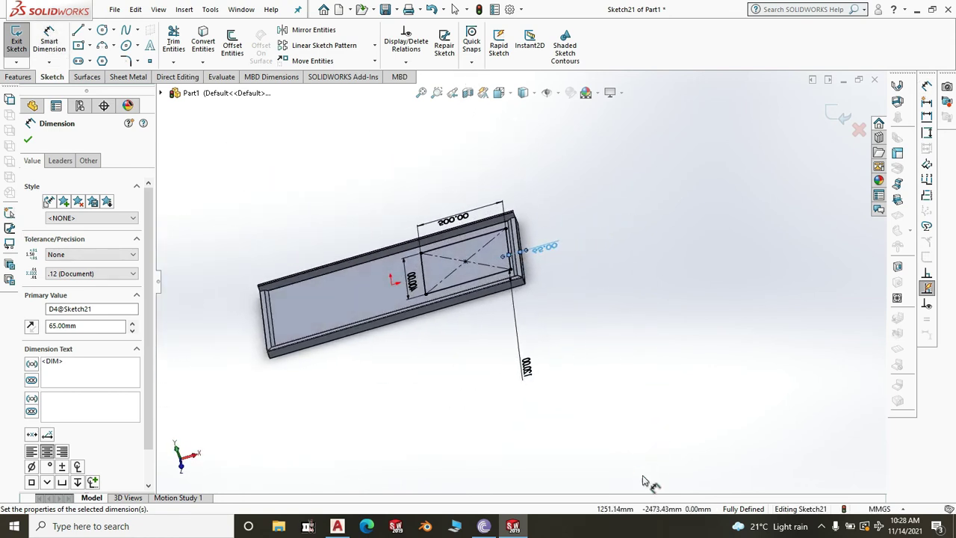
pyautogui.scroll(-3, 514, 242)
pyautogui.scroll(3, 523, 291)
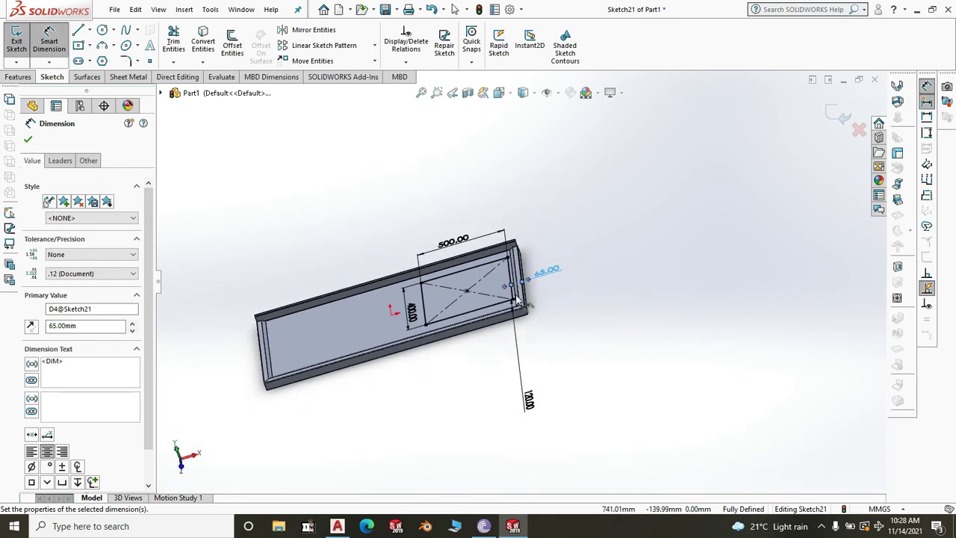
pyautogui.scroll(-2, 323, 341)
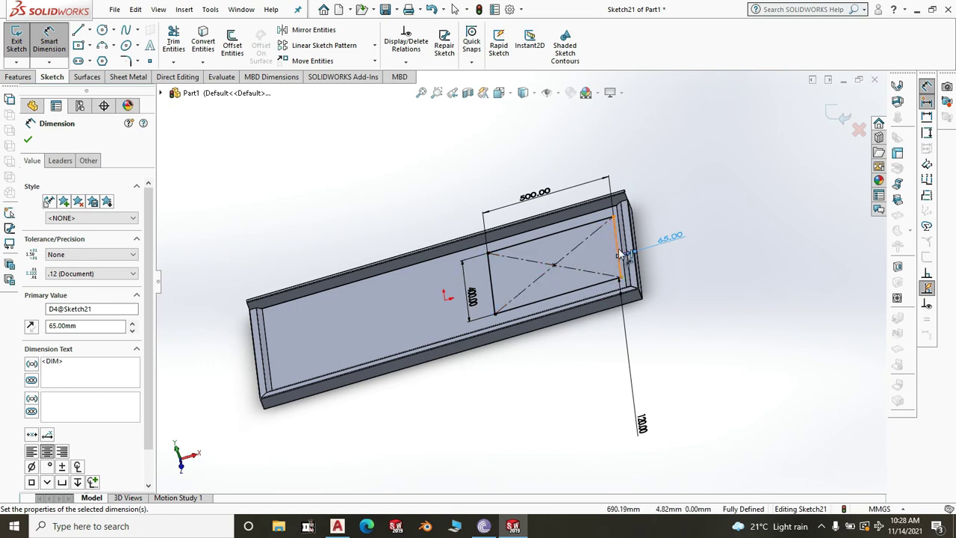
pyautogui.scroll(-2, 619, 254)
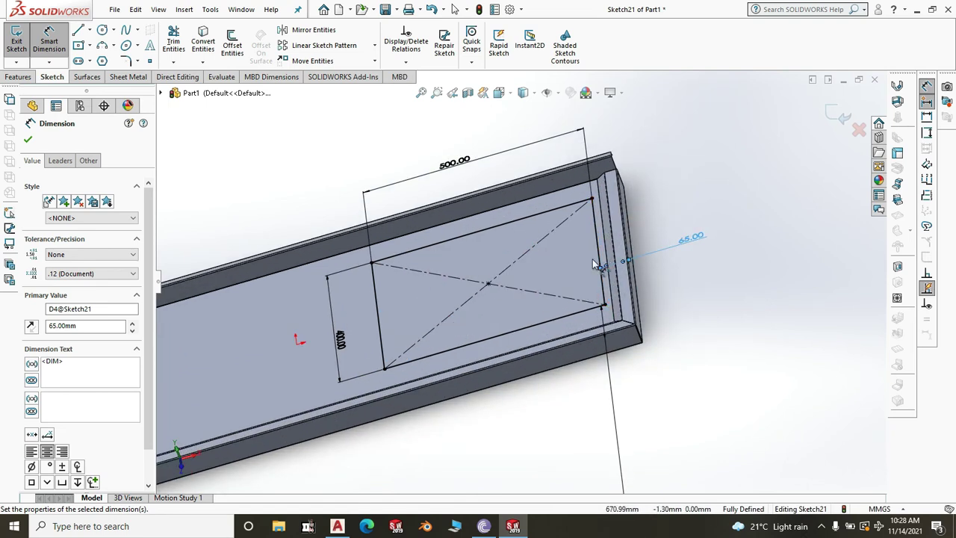
pyautogui.scroll(-3, 592, 263)
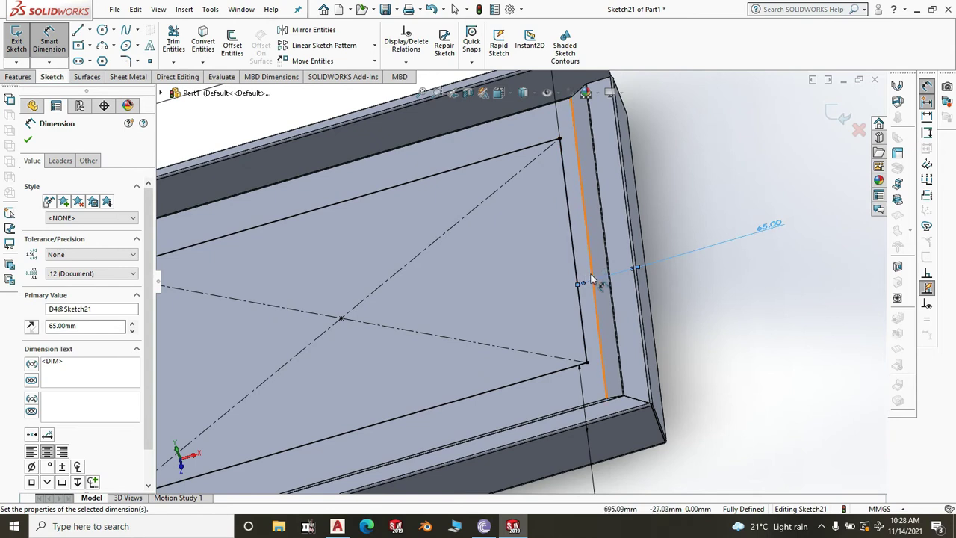
pyautogui.scroll(3, 587, 281)
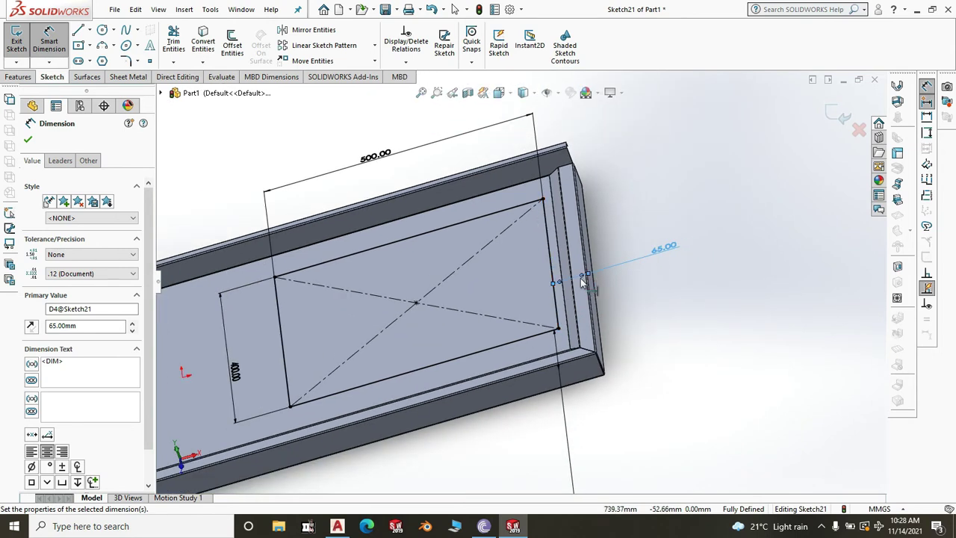
pyautogui.scroll(-2, 582, 282)
pyautogui.scroll(-3, 551, 273)
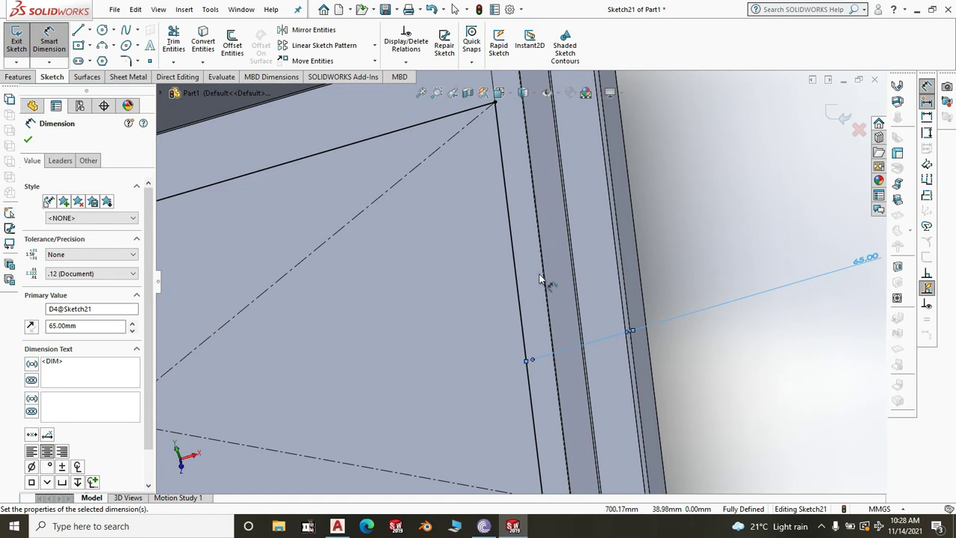
pyautogui.scroll(2, 542, 280)
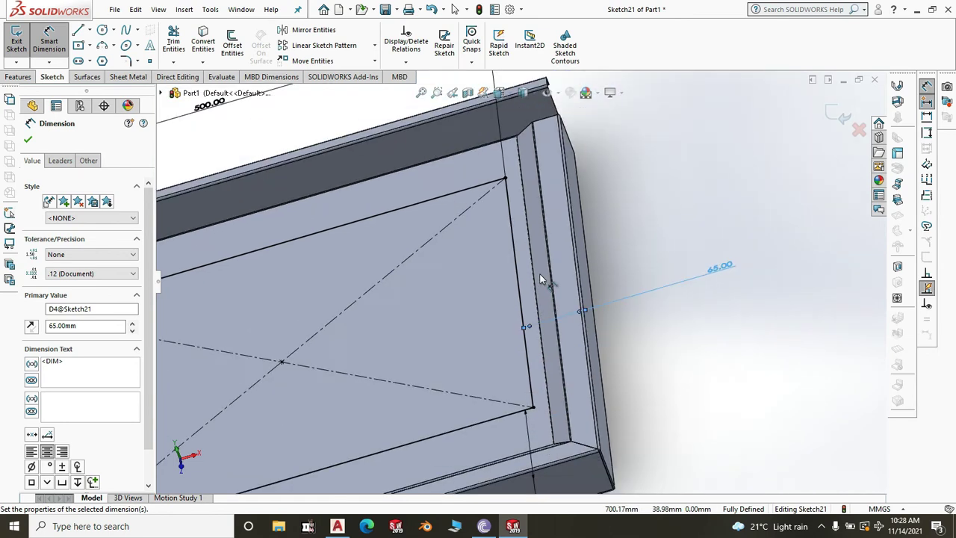
# - Set the distance from the rectangle's right side to the right flange edge to 75 mm and finish dimensioning
pyautogui.scroll(-2, 708, 277)
pyautogui.doubleClick(696, 267)
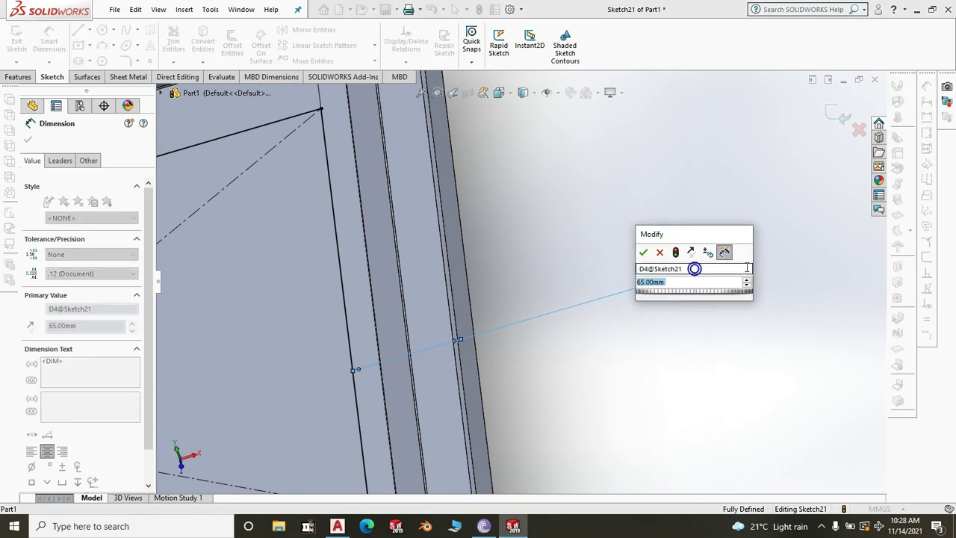
pyautogui.write('75')
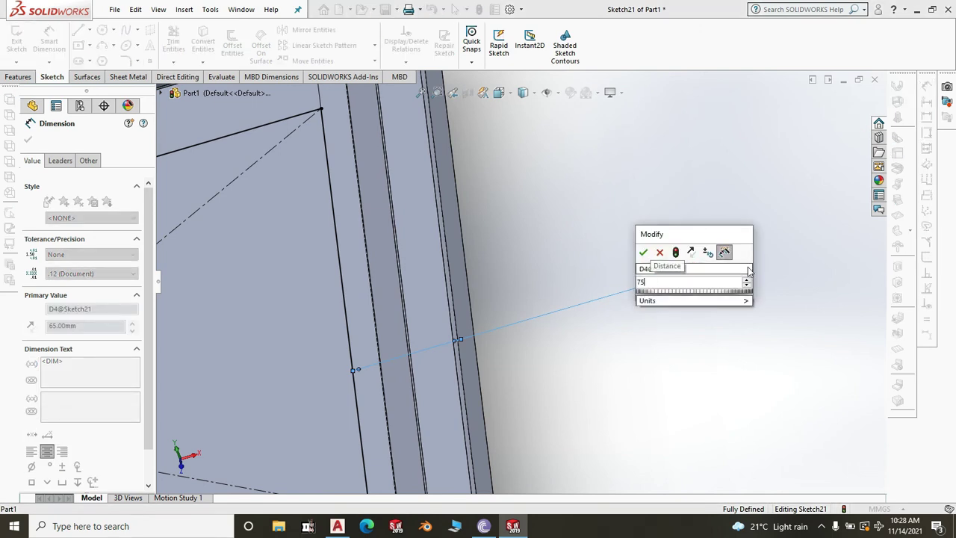
pyautogui.click(643, 253)
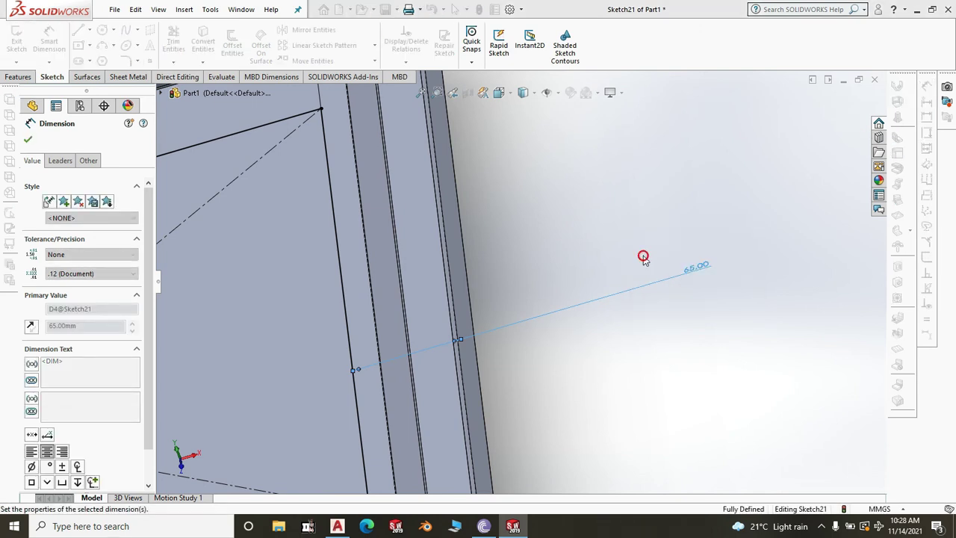
pyautogui.scroll(3, 657, 276)
pyautogui.scroll(5, 659, 283)
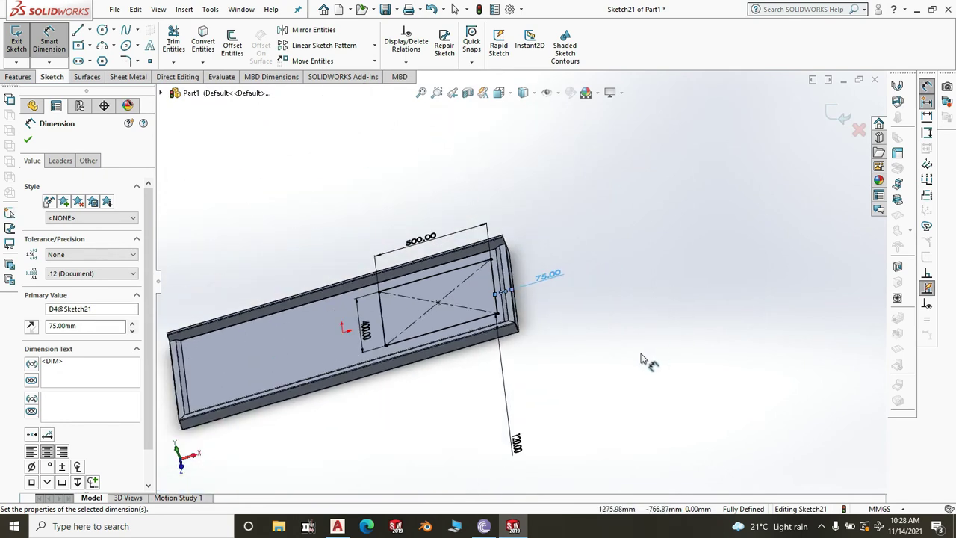
pyautogui.rightClick(654, 340)
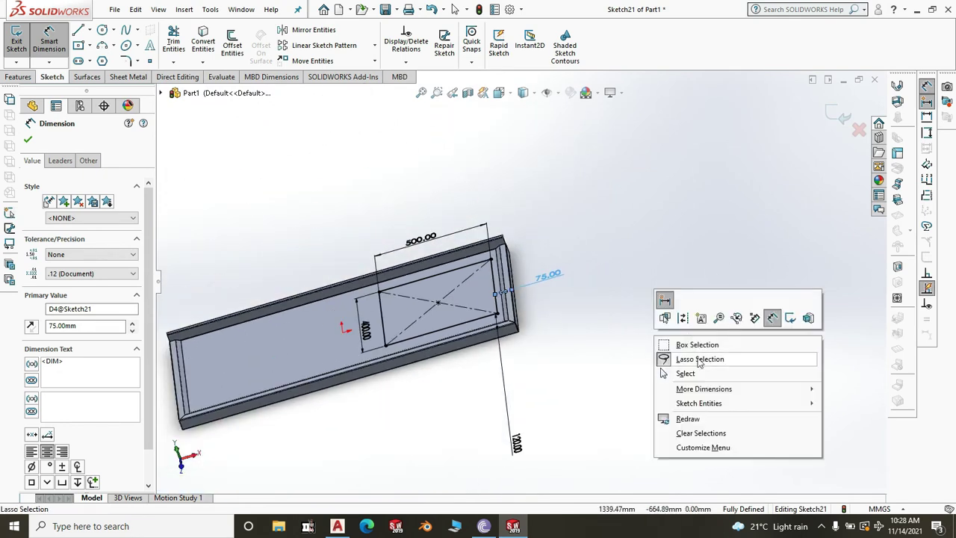
pyautogui.click(694, 359)
# - Select the rectangle's two left corners for a sketch fillet with a 30 mm radius
pyautogui.scroll(-2, 316, 254)
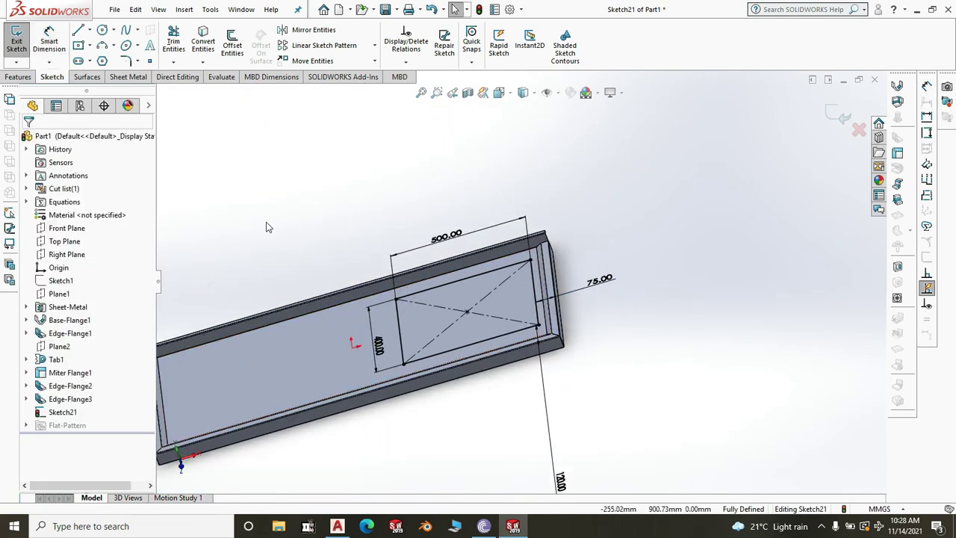
pyautogui.click(129, 62)
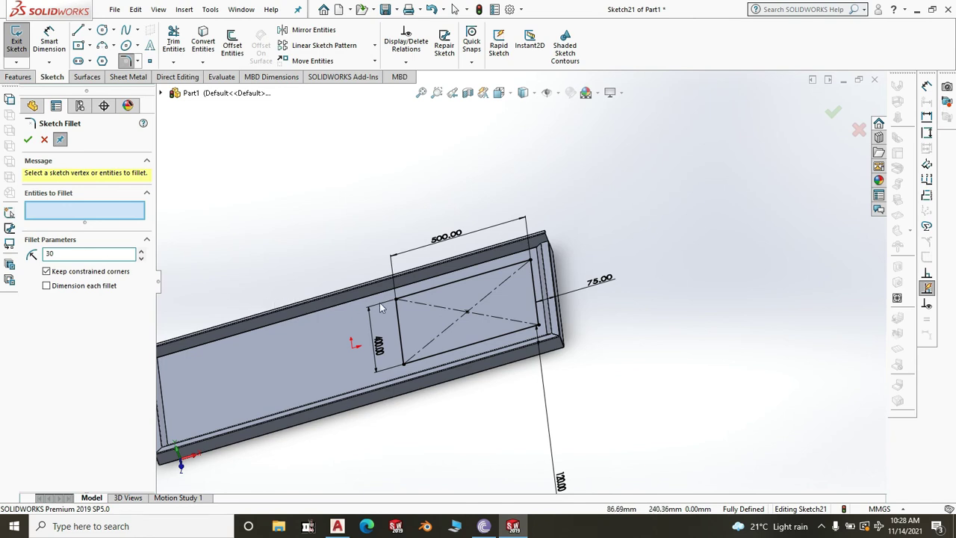
pyautogui.scroll(-3, 381, 308)
pyautogui.scroll(-3, 424, 297)
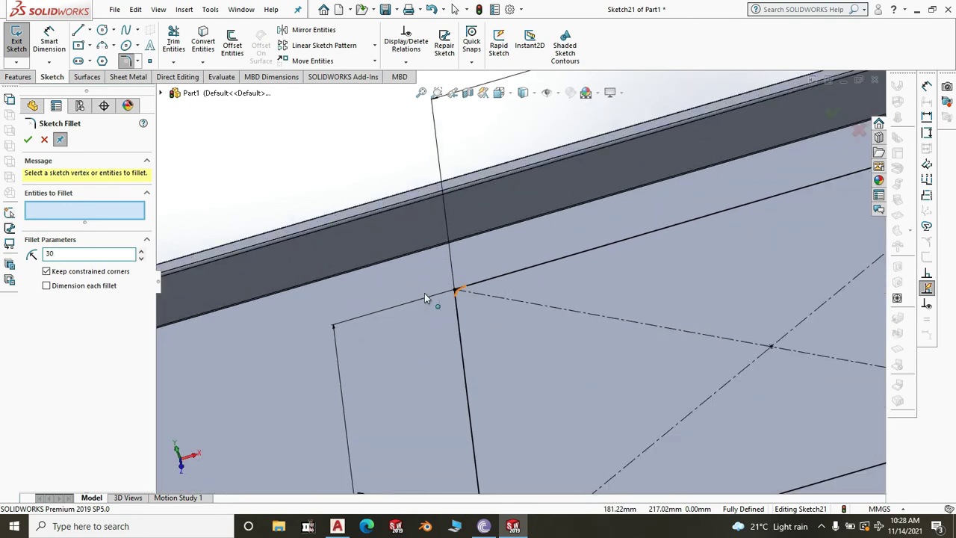
pyautogui.scroll(-2, 424, 298)
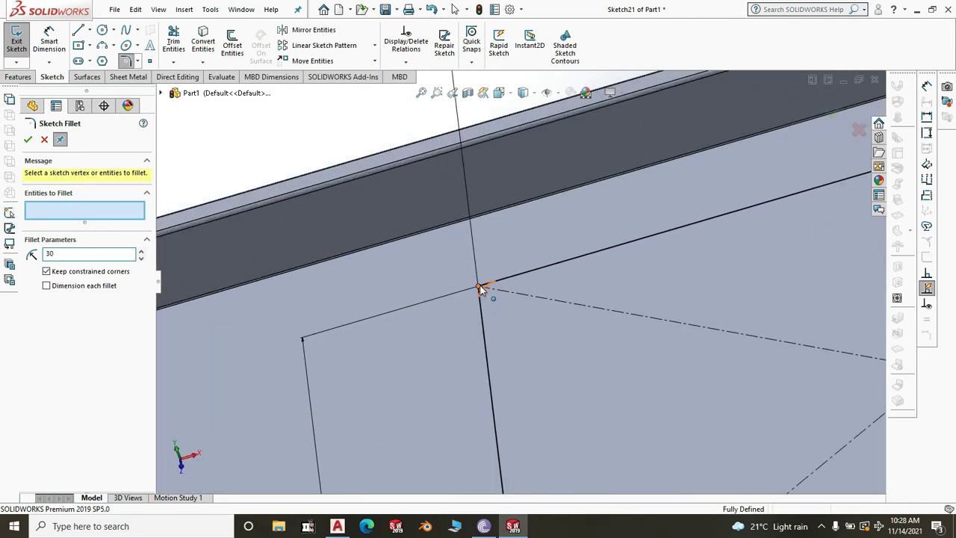
pyautogui.click(479, 286)
pyautogui.scroll(5, 487, 284)
pyautogui.scroll(-3, 516, 314)
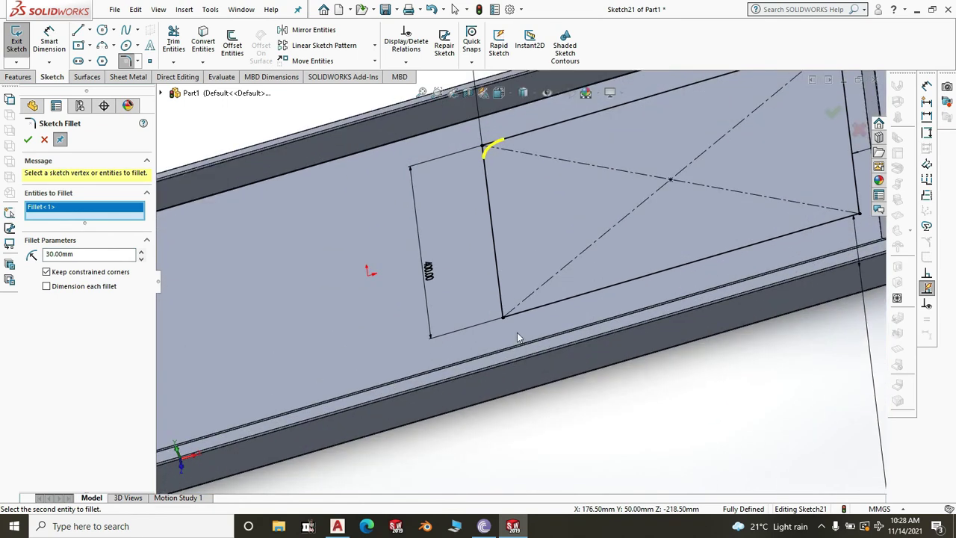
pyautogui.scroll(-2, 515, 329)
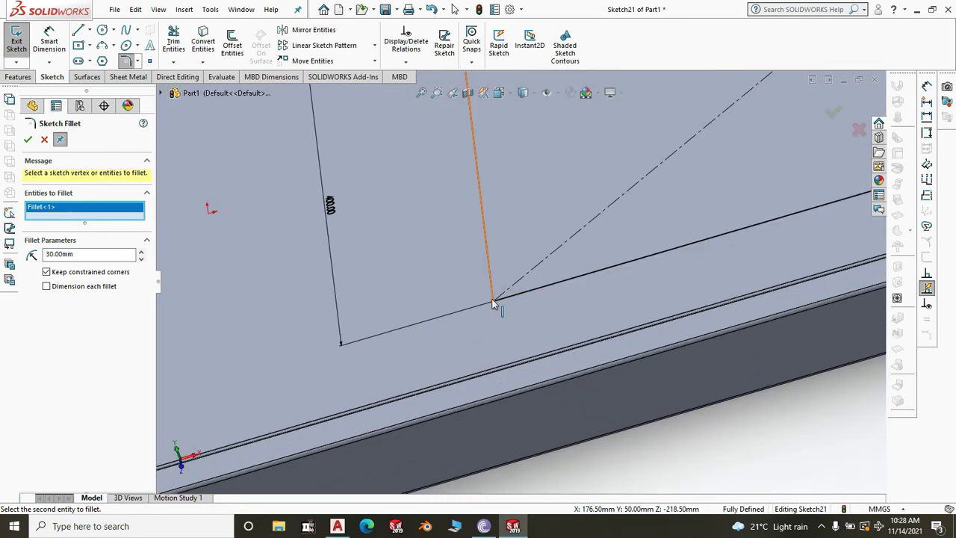
pyautogui.click(496, 304)
pyautogui.scroll(5, 493, 326)
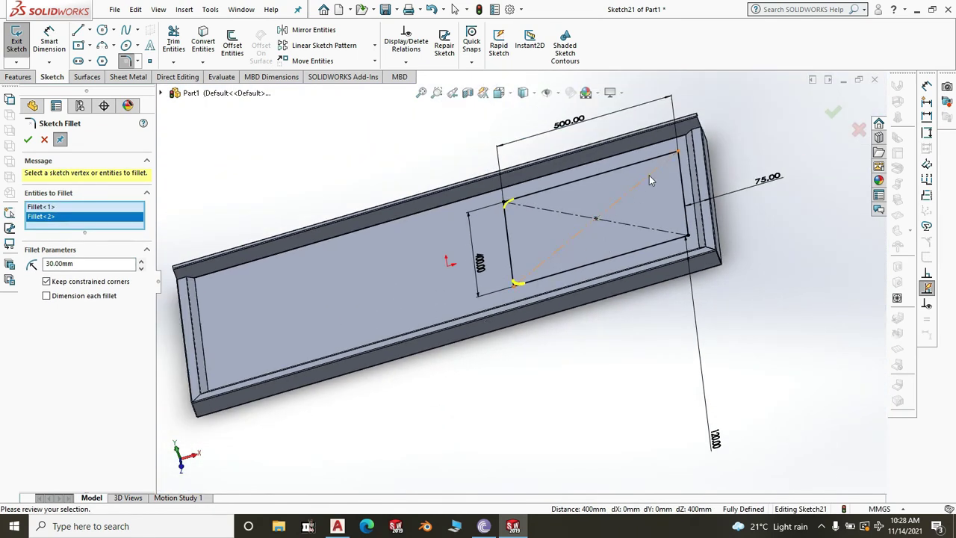
# - Add the rectangle's two right corners to the 30 mm sketch fillet and apply it to all four corners
pyautogui.scroll(-3, 679, 154)
pyautogui.click(659, 184)
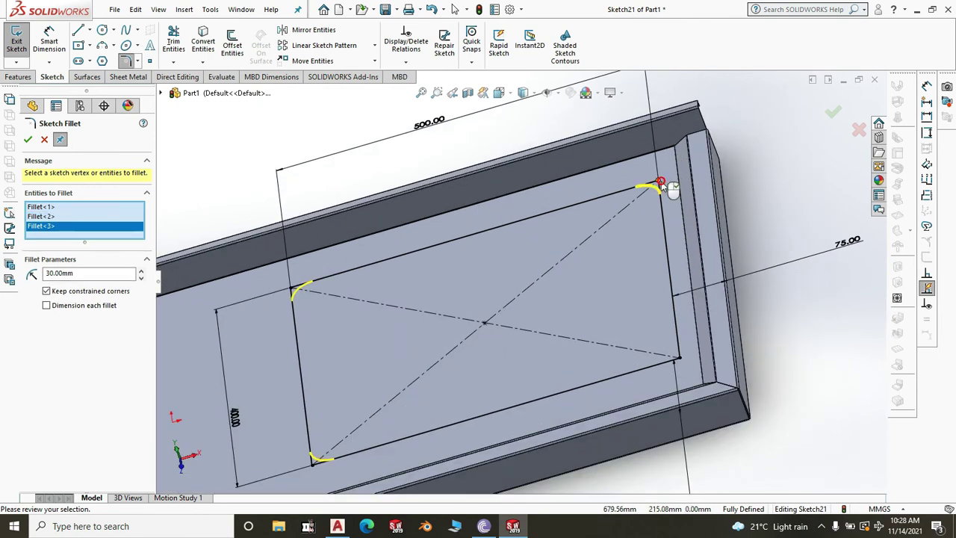
pyautogui.click(680, 359)
pyautogui.scroll(5, 687, 367)
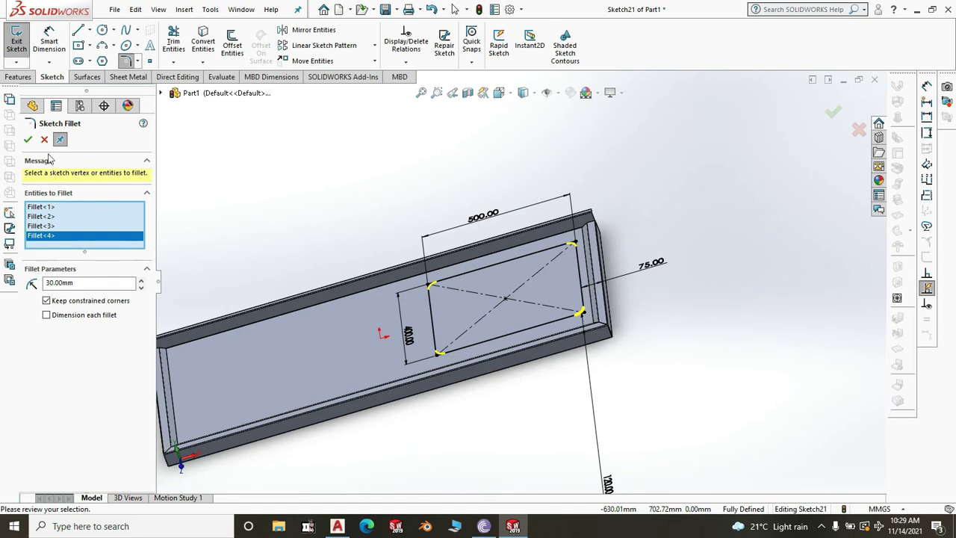
pyautogui.click(29, 141)
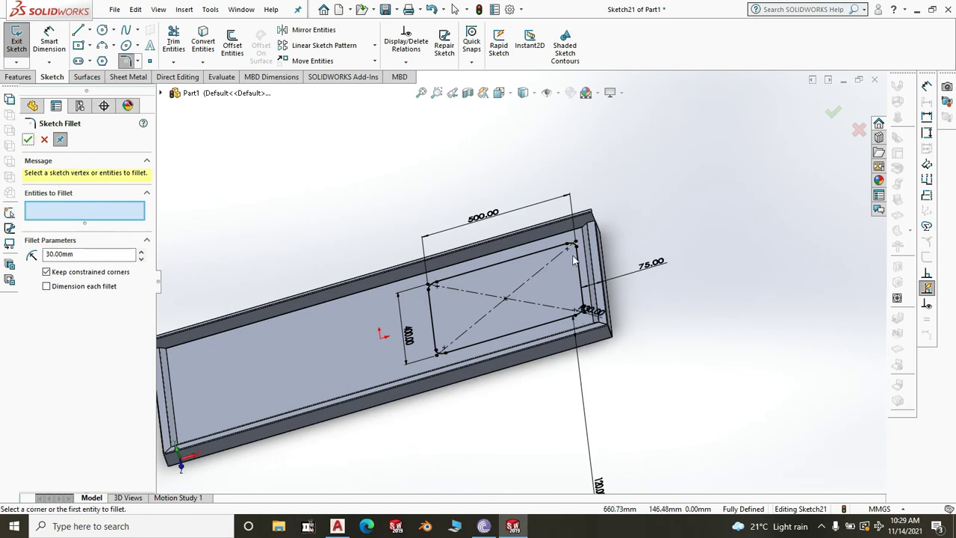
pyautogui.scroll(-2, 590, 268)
pyautogui.moveTo(701, 237); pyautogui.dragTo(719, 187, button='middle')
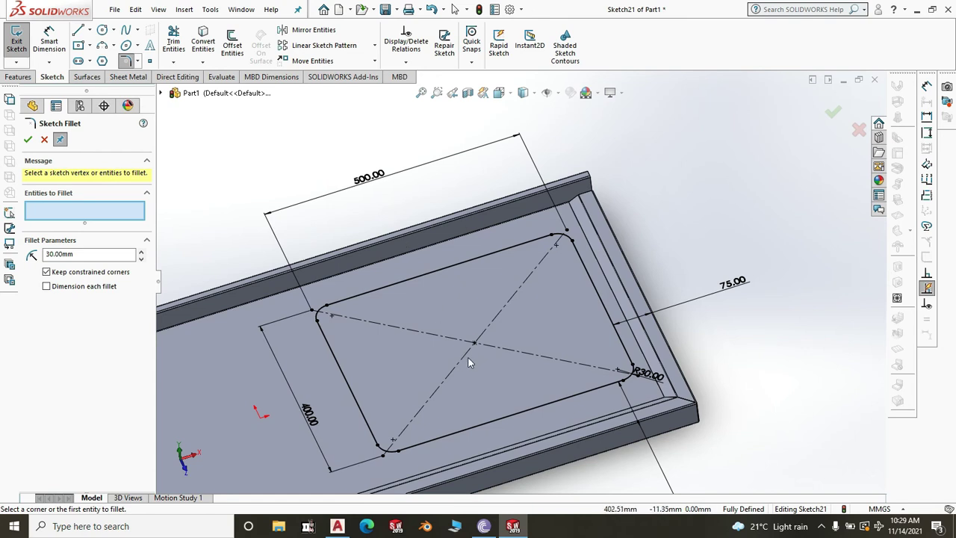
pyautogui.scroll(5, 467, 356)
pyautogui.moveTo(626, 354); pyautogui.dragTo(589, 404, button='middle')
pyautogui.scroll(-3, 488, 279)
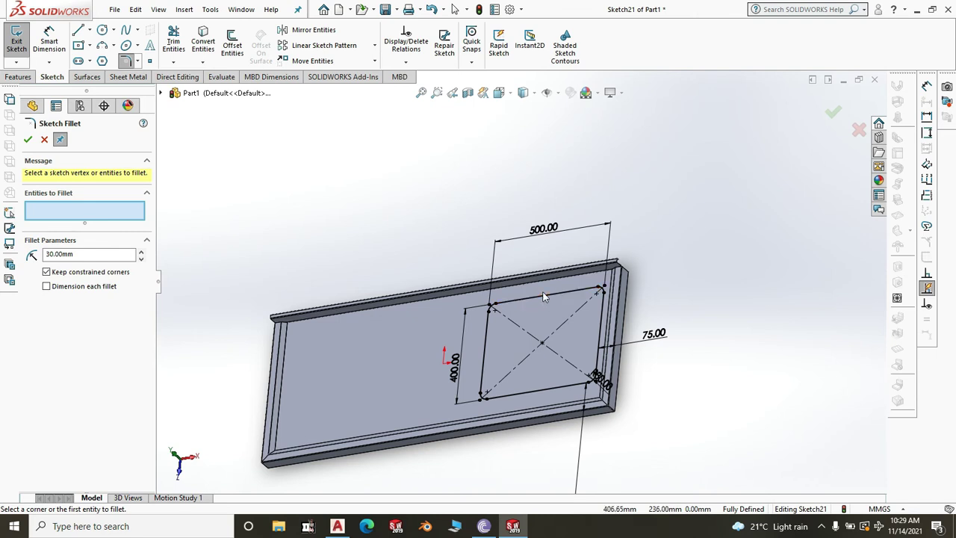
pyautogui.click(831, 113)
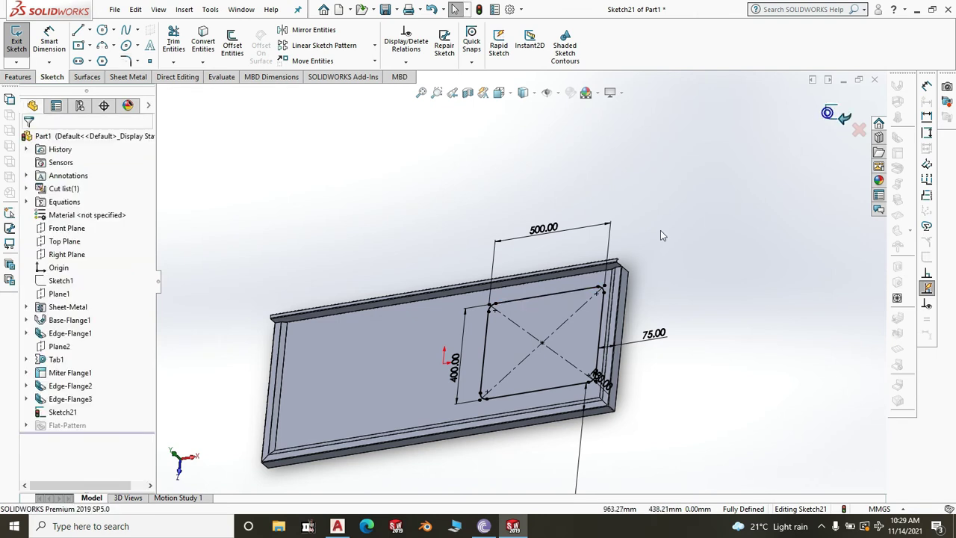
# - Sketch a circle with a radius of about 24 mm just above the middle of the rectangle's upper side
pyautogui.scroll(-2, 563, 280)
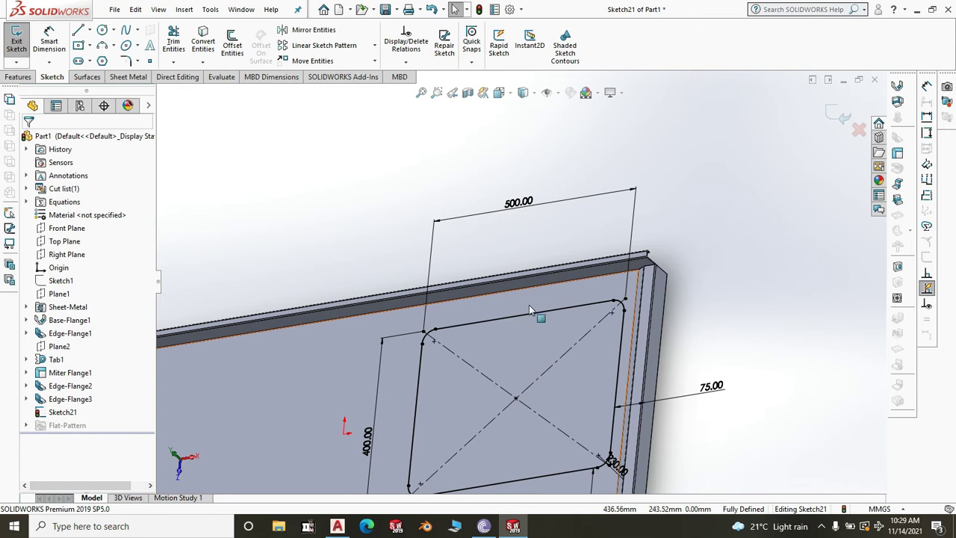
pyautogui.scroll(2, 547, 407)
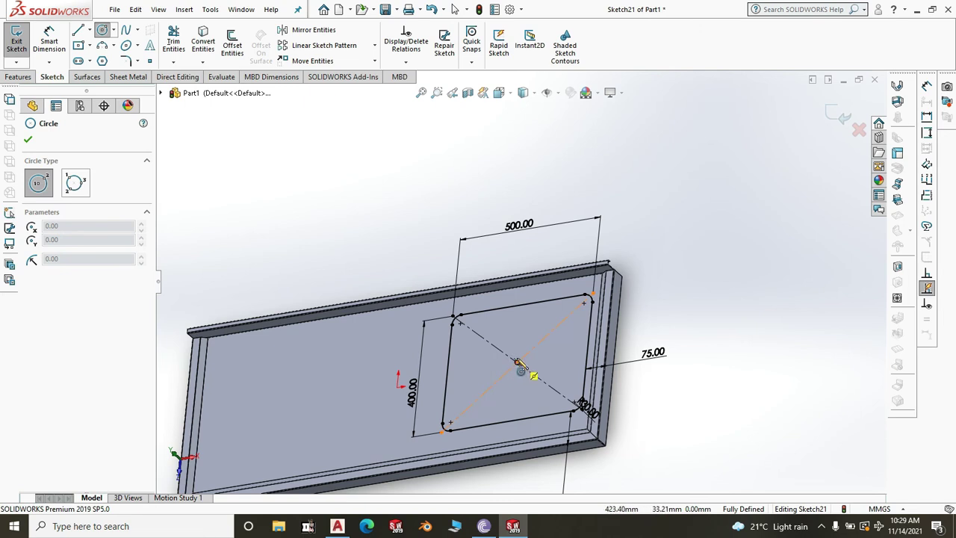
pyautogui.click(523, 294)
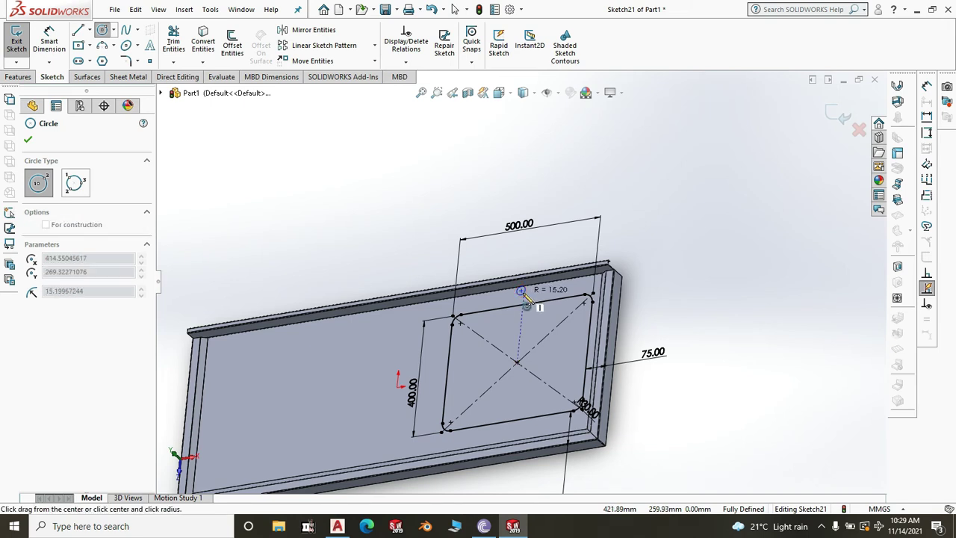
pyautogui.rightClick(649, 272)
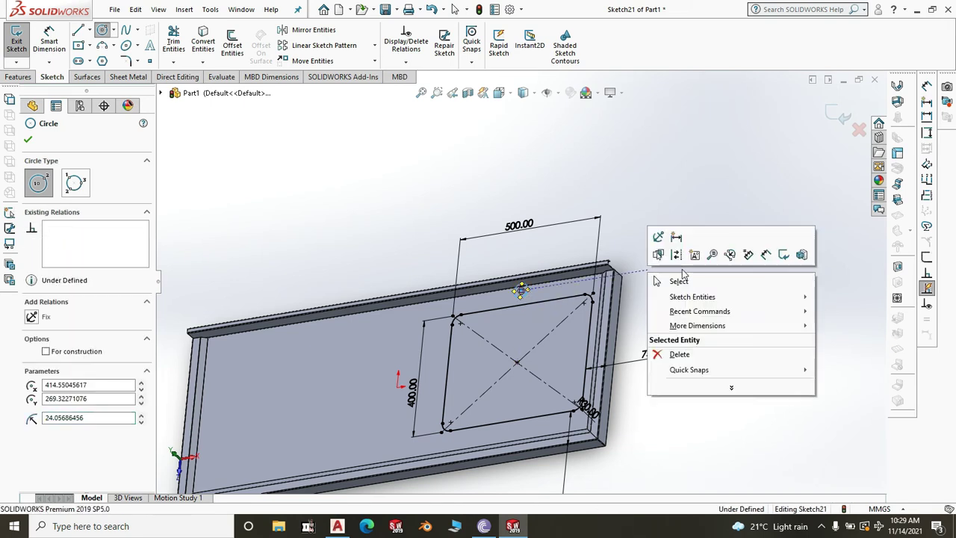
pyautogui.click(682, 281)
pyautogui.scroll(3, 557, 396)
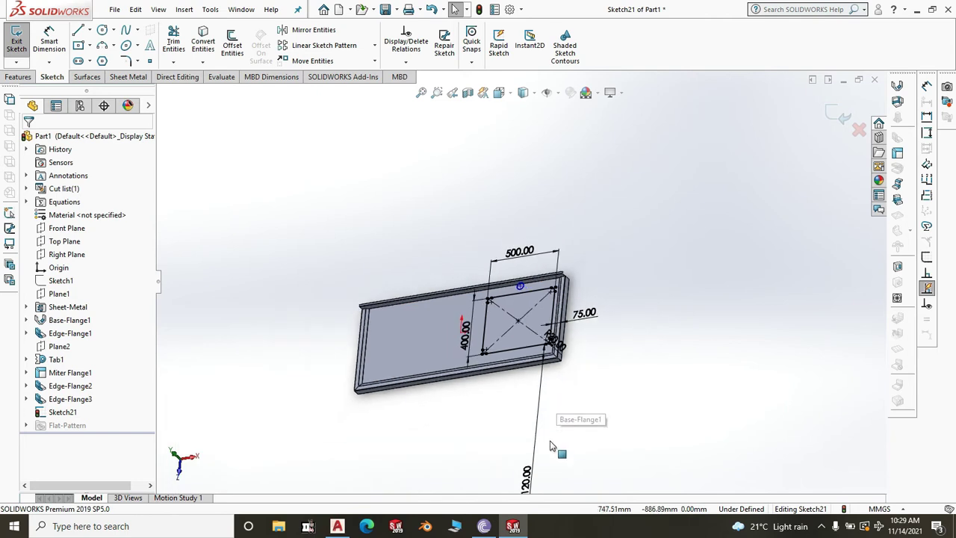
# - Align the circle's centre with the rectangle's centre point using a Vertical relation
pyautogui.moveTo(523, 489)
pyautogui.mouseDown()
pyautogui.moveTo(522, 470)
pyautogui.moveTo(537, 488)
pyautogui.mouseUp()
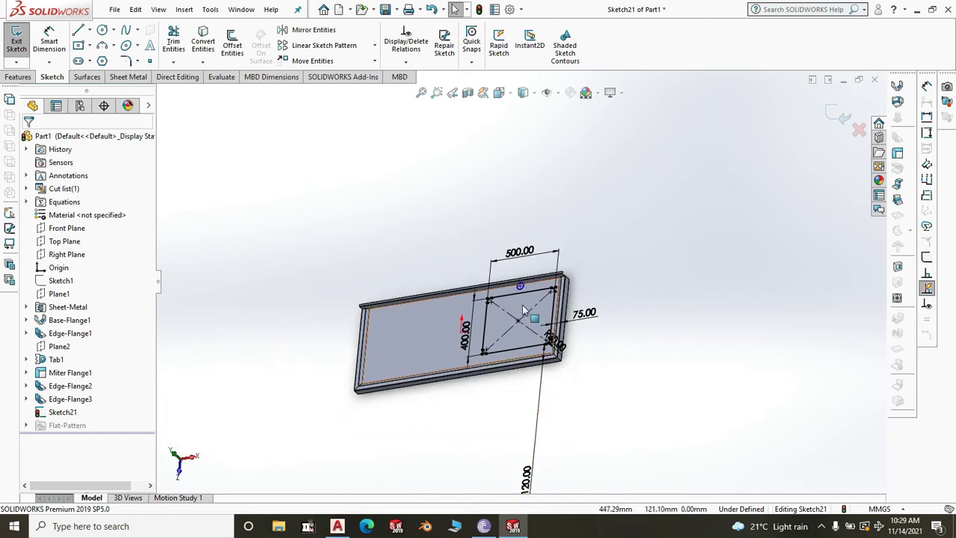
pyautogui.scroll(-5, 526, 303)
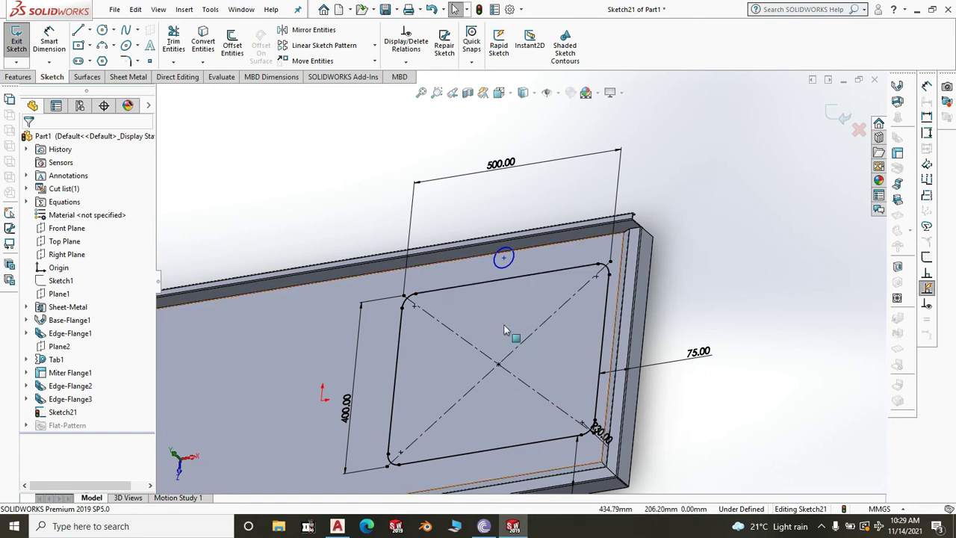
pyautogui.click(505, 259)
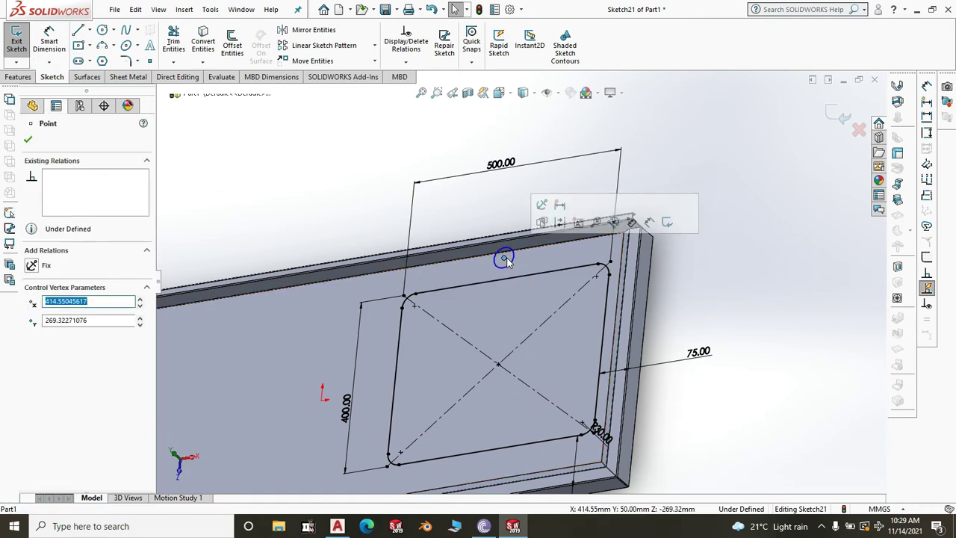
pyautogui.keyDown('ctrl'); pyautogui.click(500, 366); pyautogui.keyUp('ctrl')
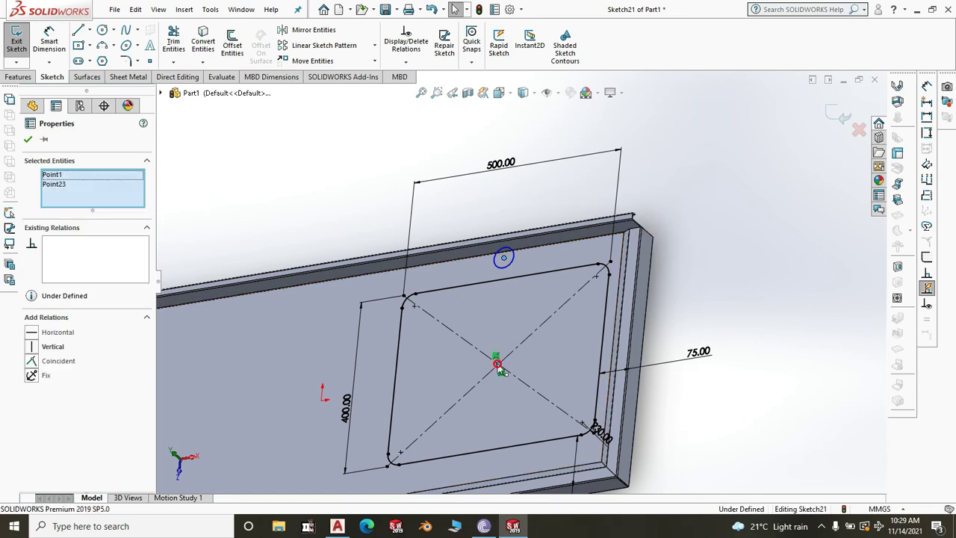
pyautogui.click(36, 346)
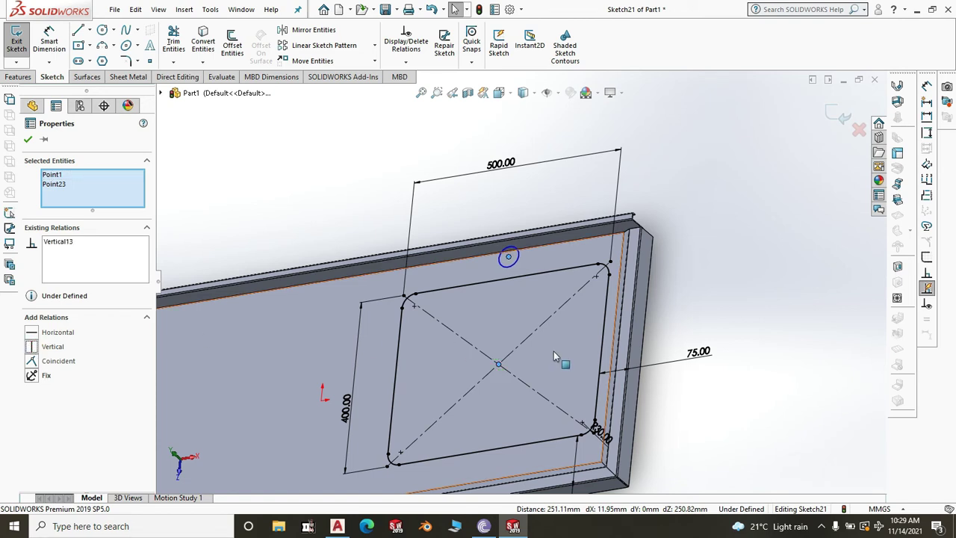
pyautogui.scroll(4, 554, 352)
pyautogui.scroll(-3, 546, 348)
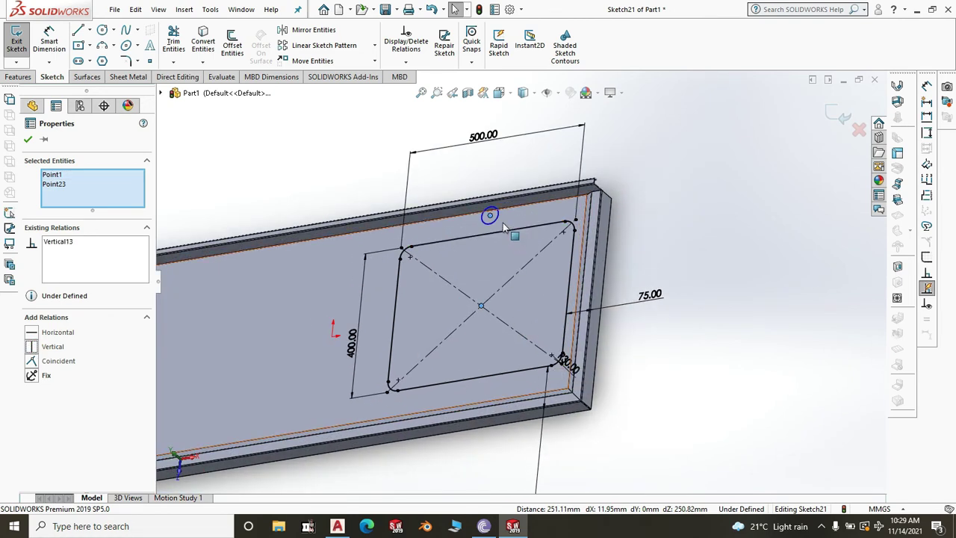
pyautogui.scroll(-3, 505, 235)
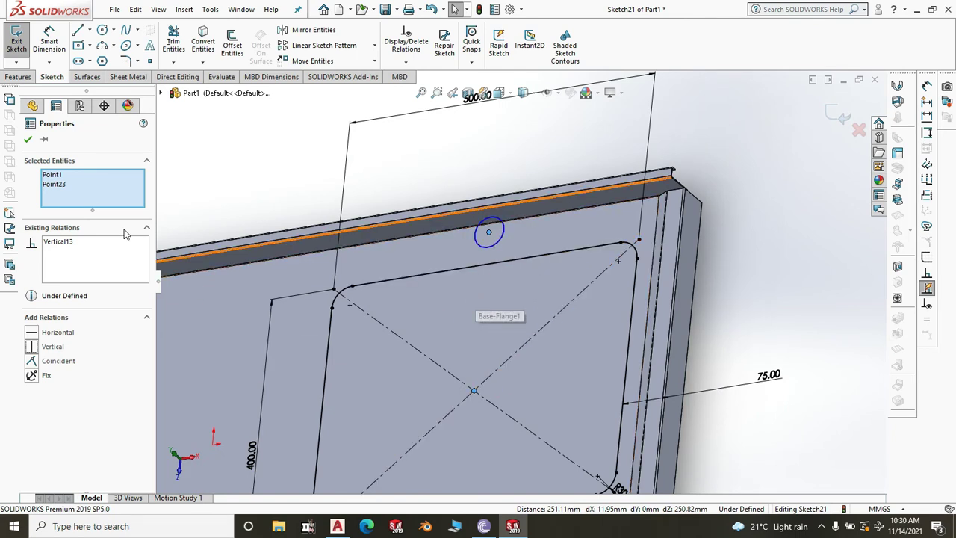
pyautogui.click(28, 140)
# - Delete the 120 mm dimension between the rectangle's lower side and the panel's front outer edge
pyautogui.scroll(8, 520, 284)
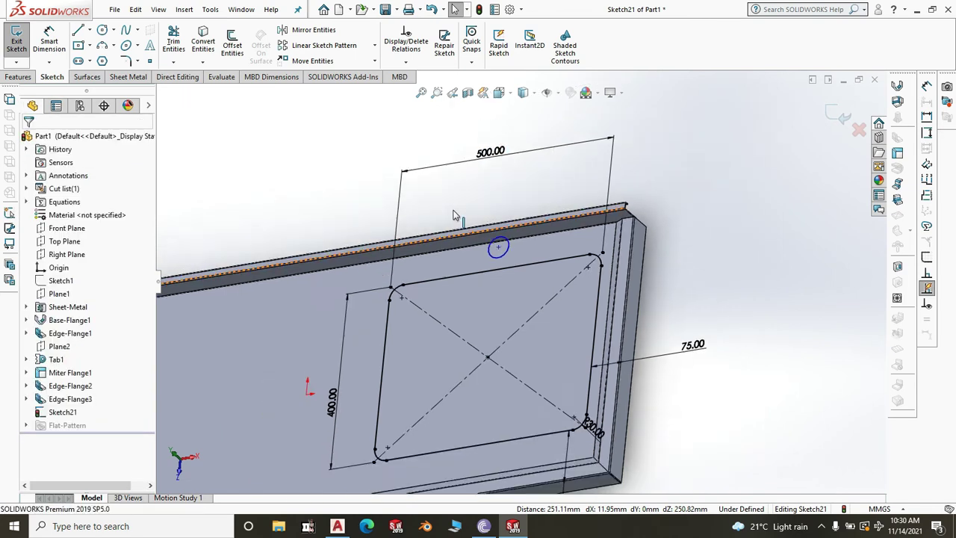
pyautogui.scroll(-5, 533, 409)
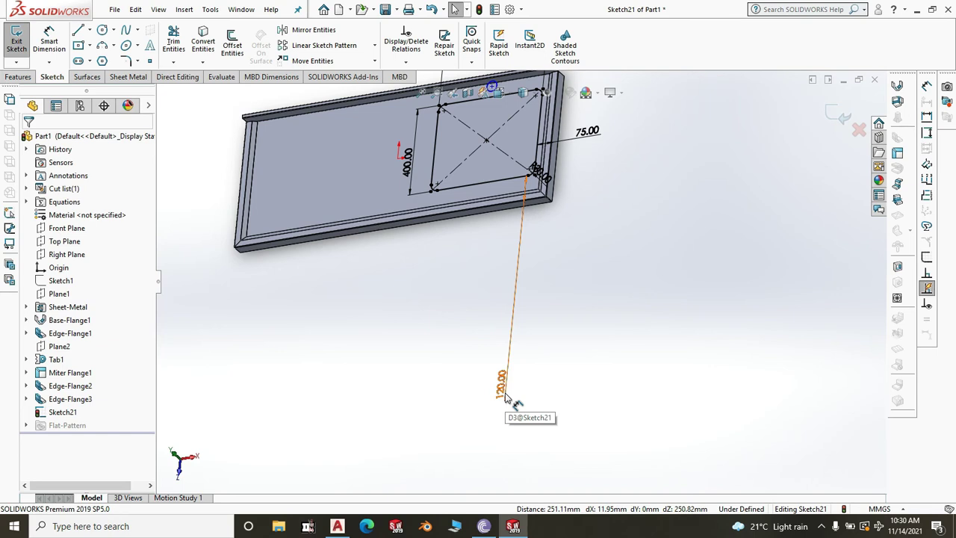
pyautogui.click(504, 384)
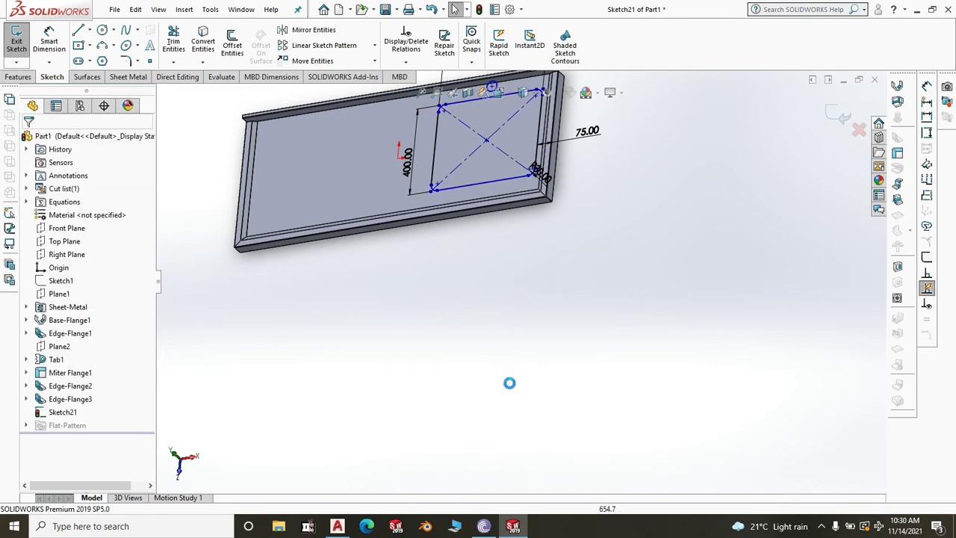
pyautogui.scroll(-2, 509, 383)
pyautogui.scroll(5, 510, 179)
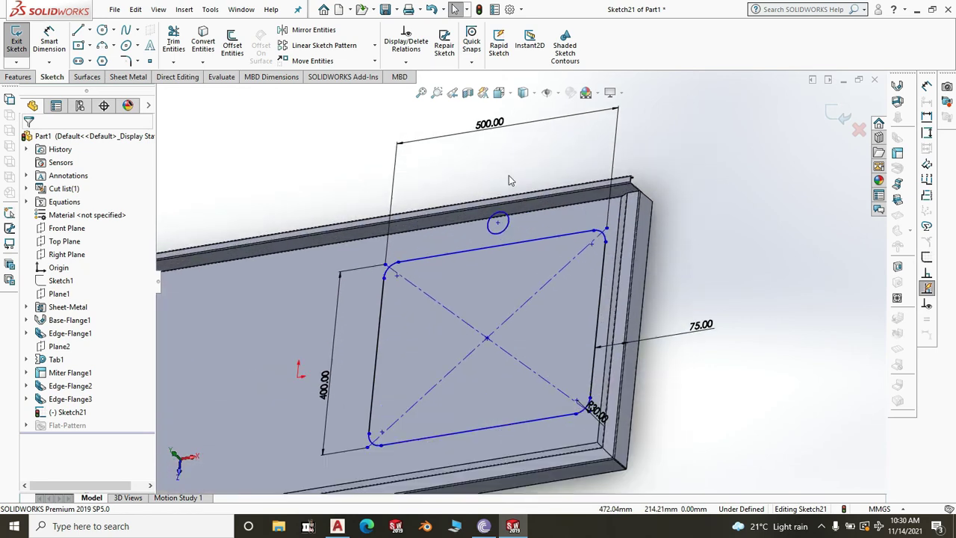
# - Dimension the circle's centre from the rectangle's upper side at 50 mm
pyautogui.click(50, 34)
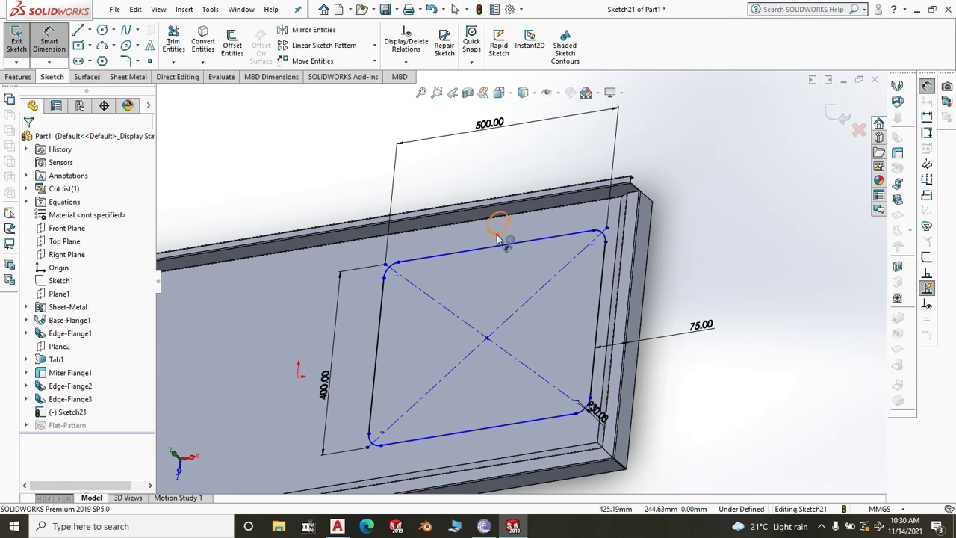
pyautogui.click(497, 225)
pyautogui.click(496, 245)
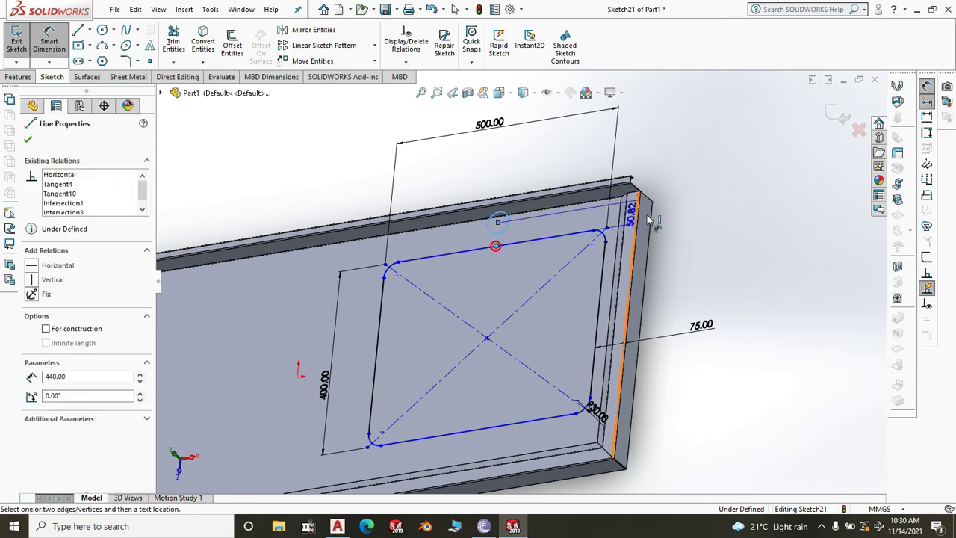
pyautogui.click(695, 214)
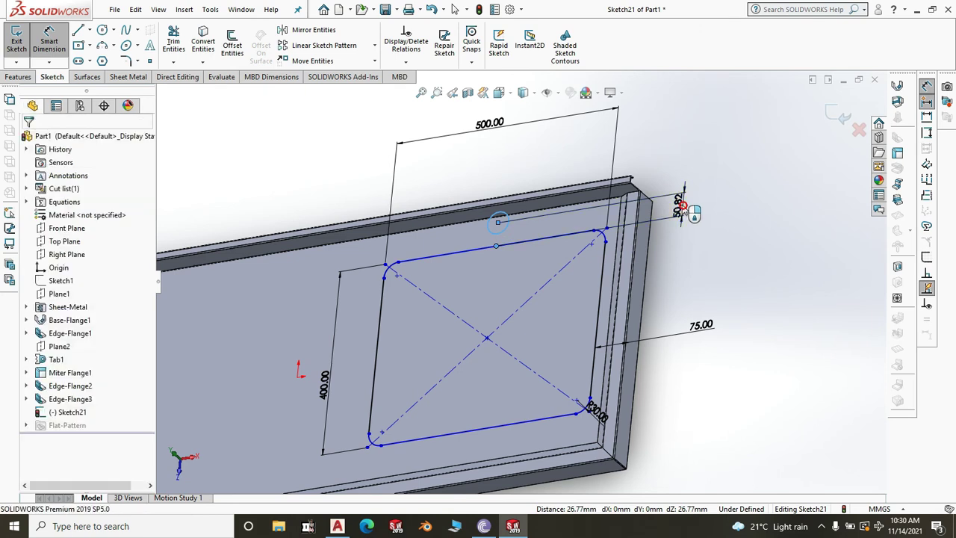
pyautogui.write('50')
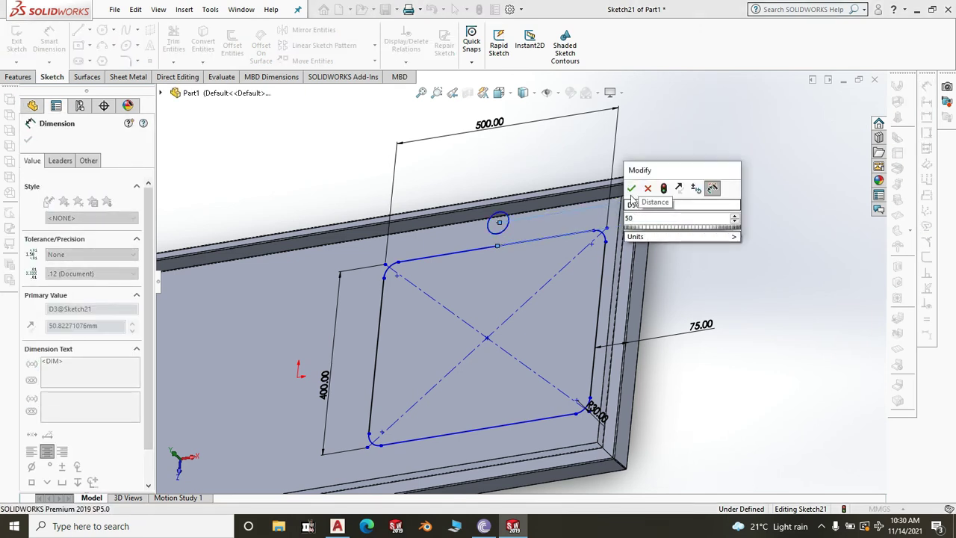
pyautogui.click(631, 189)
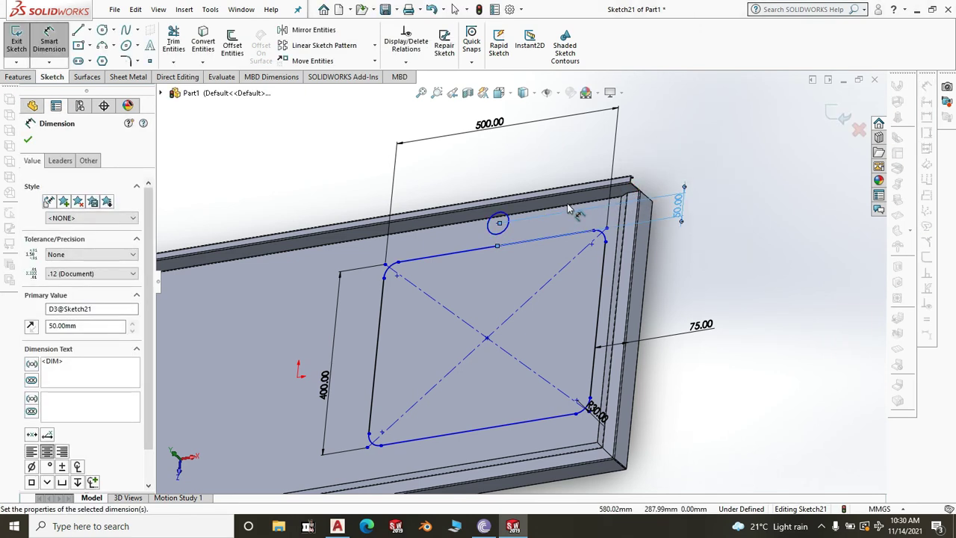
pyautogui.scroll(-2, 516, 221)
pyautogui.scroll(-5, 514, 221)
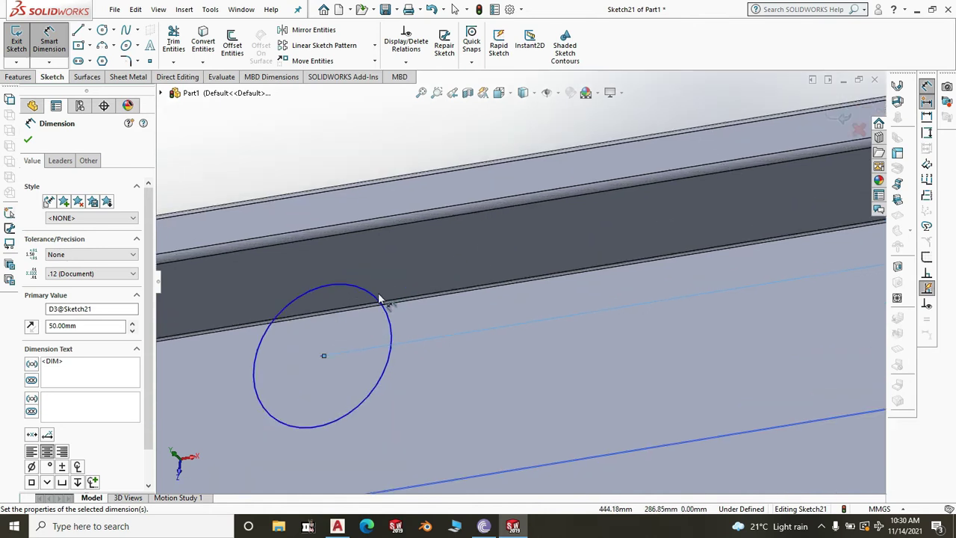
# - Dimension the circle's centre from the long edge where the panel meets the rear flange at 30 mm
pyautogui.click(381, 300)
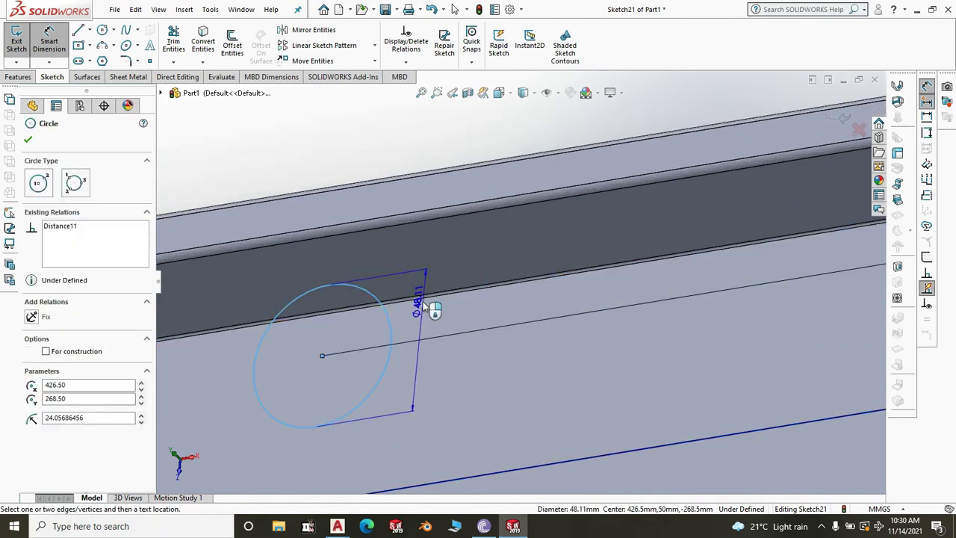
pyautogui.click(423, 306)
pyautogui.scroll(5, 405, 304)
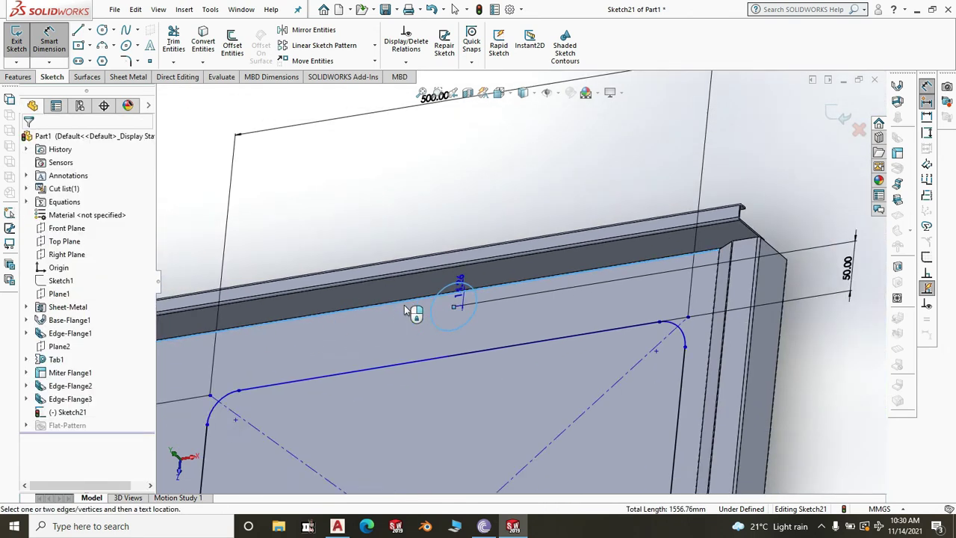
pyautogui.scroll(2, 404, 305)
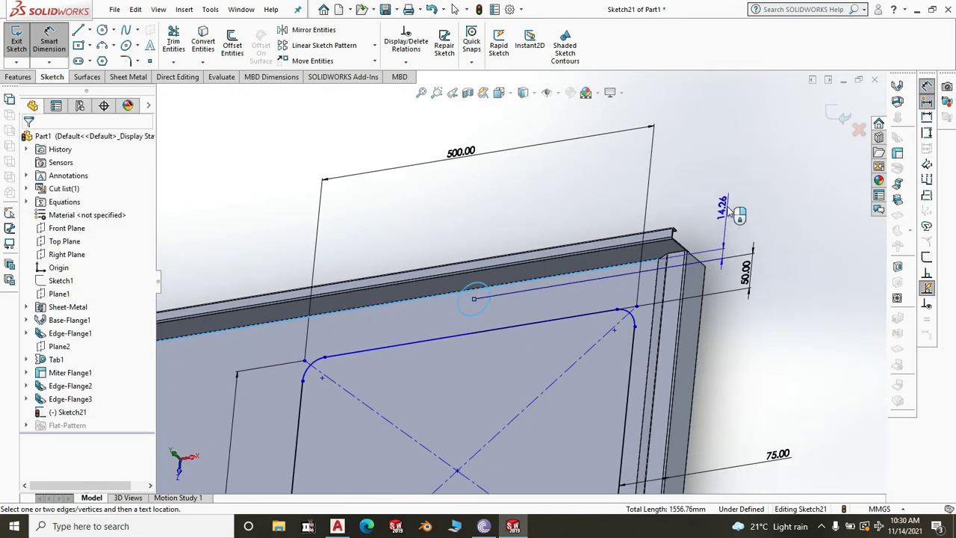
pyautogui.click(727, 207)
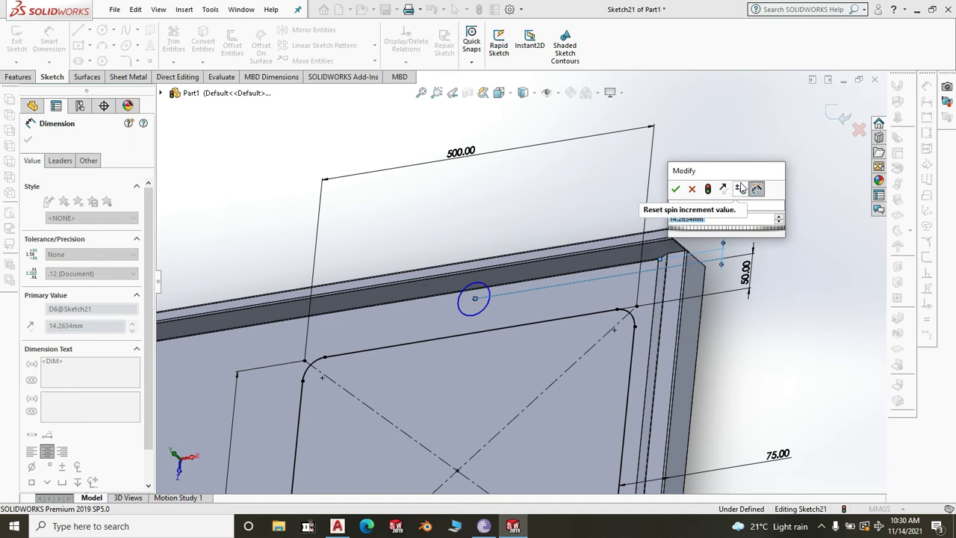
pyautogui.write('30')
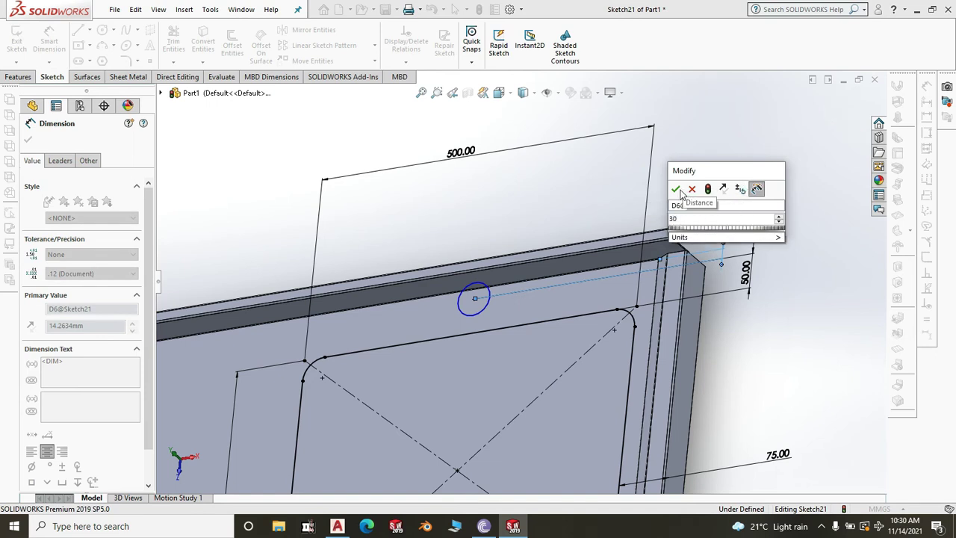
pyautogui.click(677, 190)
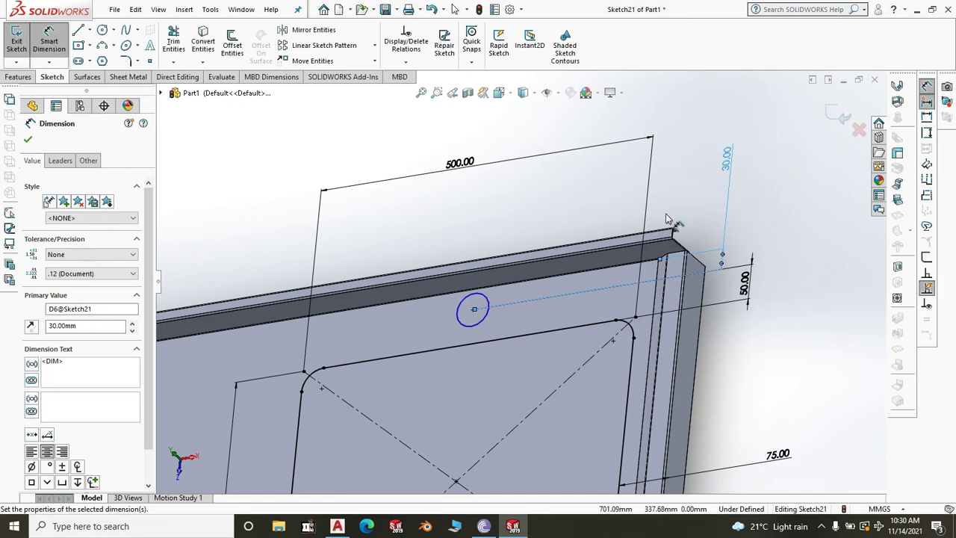
# - Dimension the circle's diameter at 21 mm
pyautogui.click(474, 329)
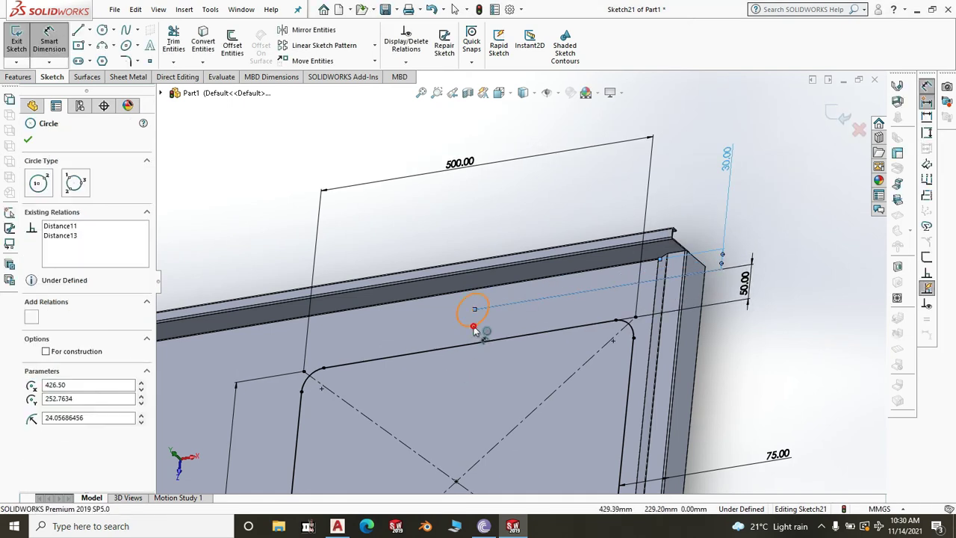
pyautogui.click(423, 211)
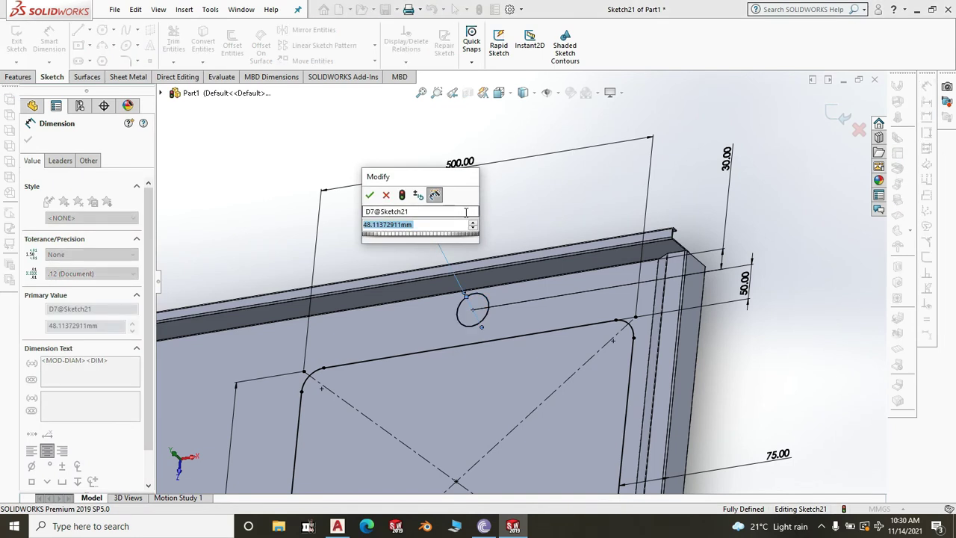
pyautogui.write('21')
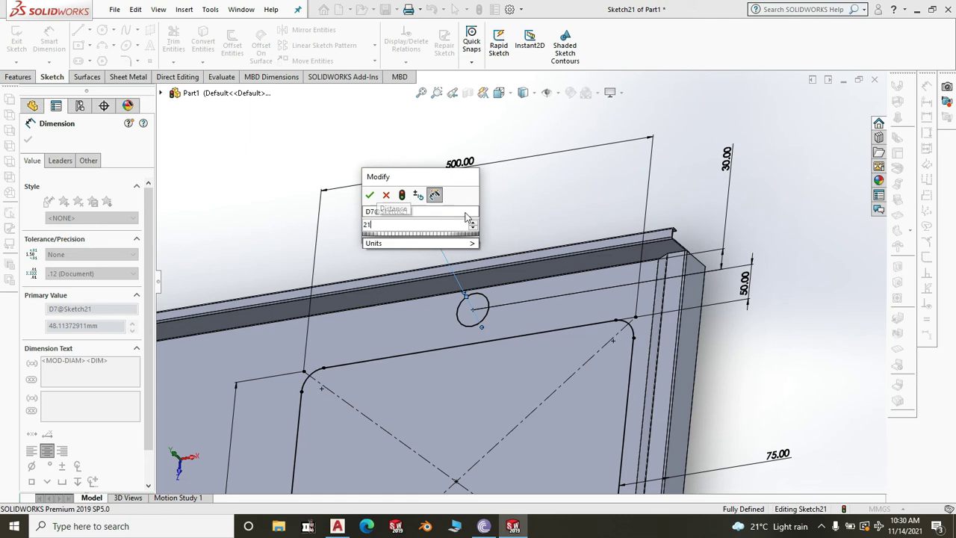
pyautogui.click(370, 195)
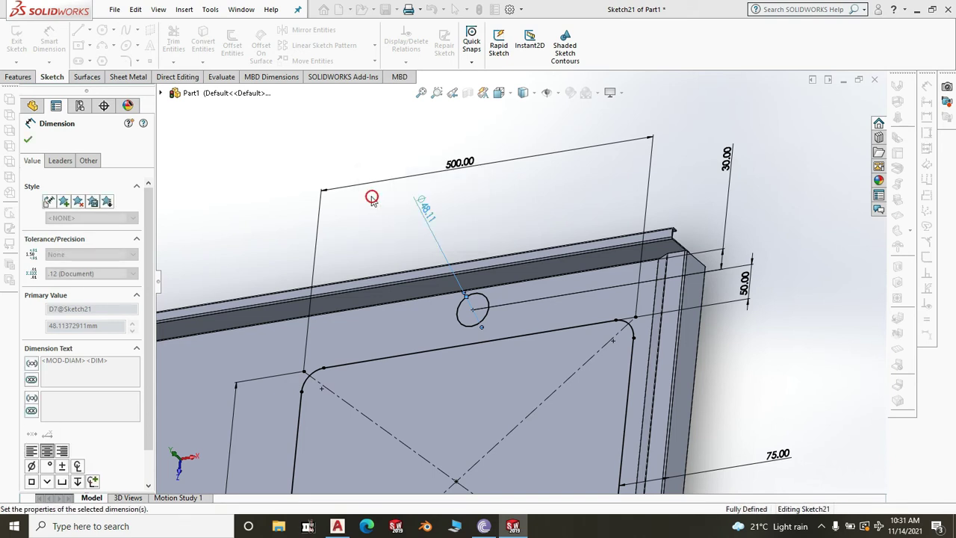
# - Cut the rounded rectangle and the circle through the panel with a sheet-metal Extruded Cut linked to thickness
pyautogui.scroll(5, 492, 306)
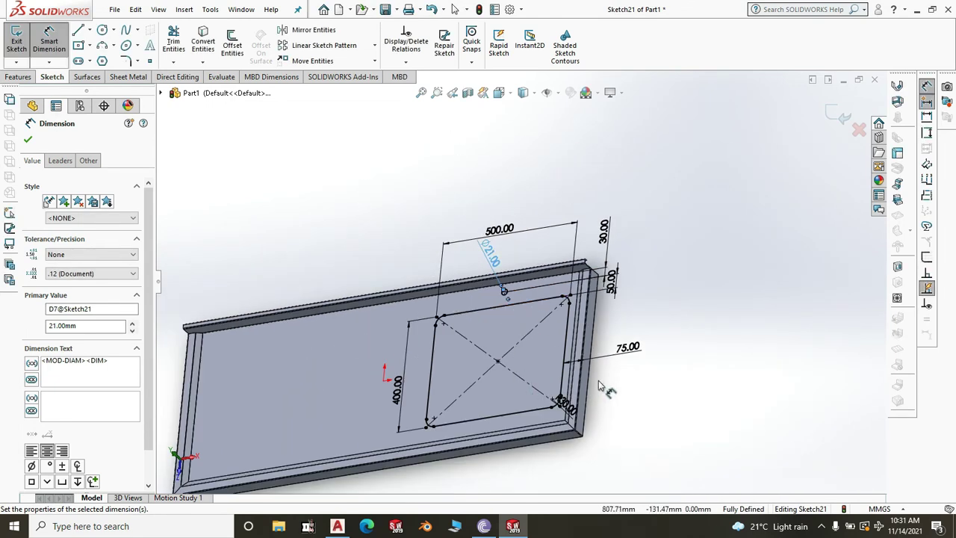
pyautogui.moveTo(685, 399); pyautogui.dragTo(702, 385, button='middle')
pyautogui.scroll(-3, 526, 268)
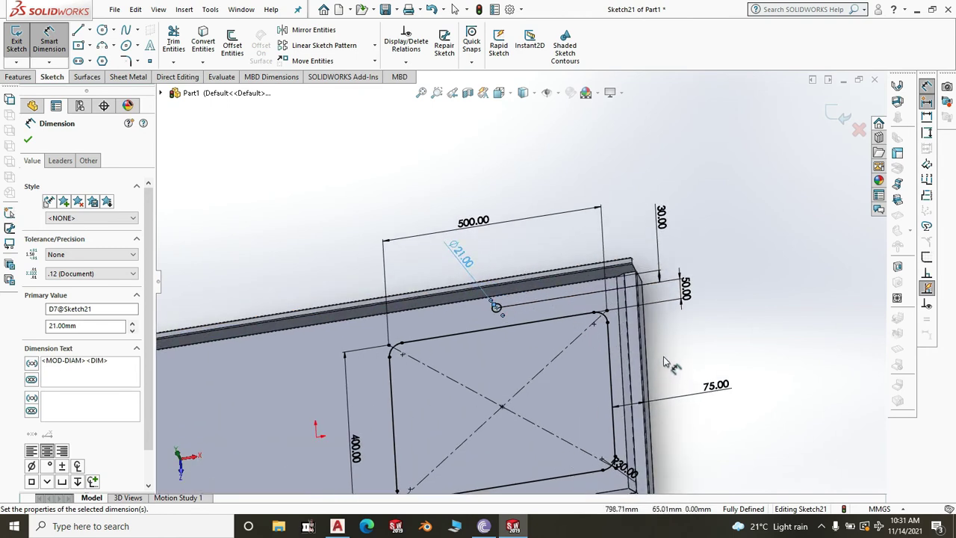
pyautogui.scroll(-2, 497, 314)
pyautogui.scroll(5, 489, 314)
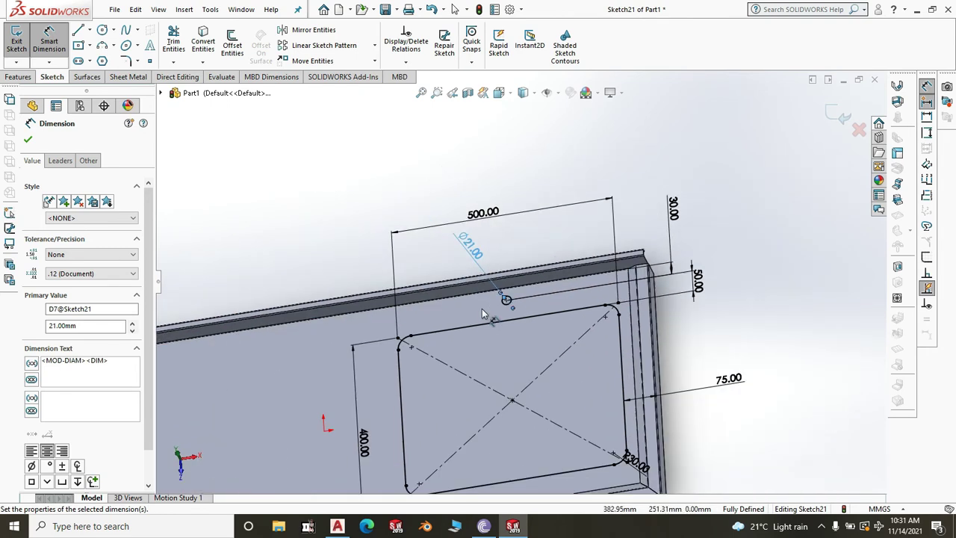
pyautogui.scroll(2, 511, 352)
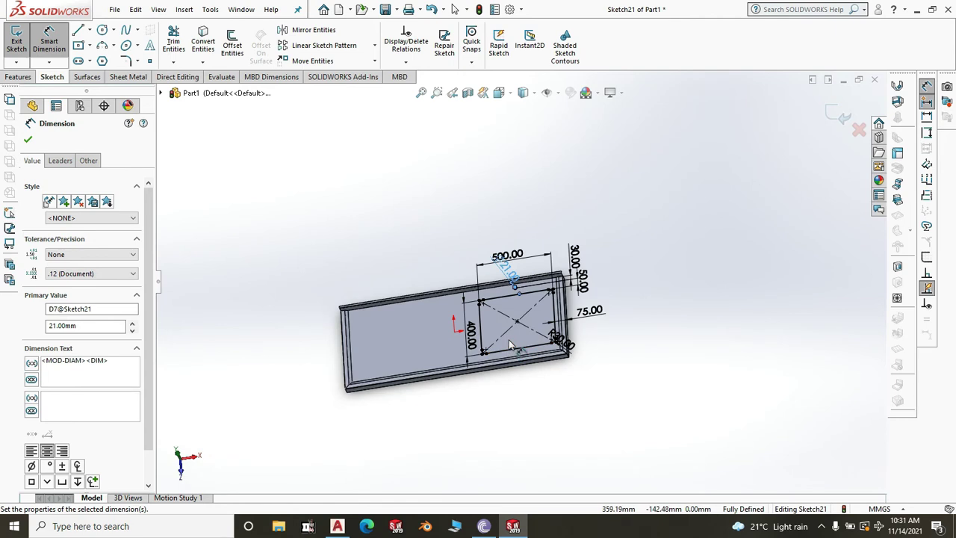
pyautogui.click(28, 142)
pyautogui.click(131, 77)
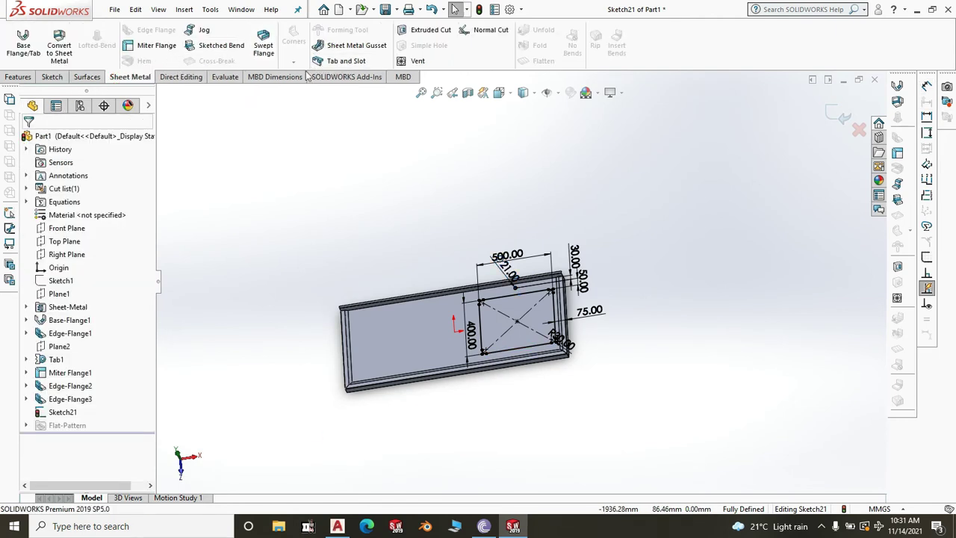
pyautogui.click(418, 33)
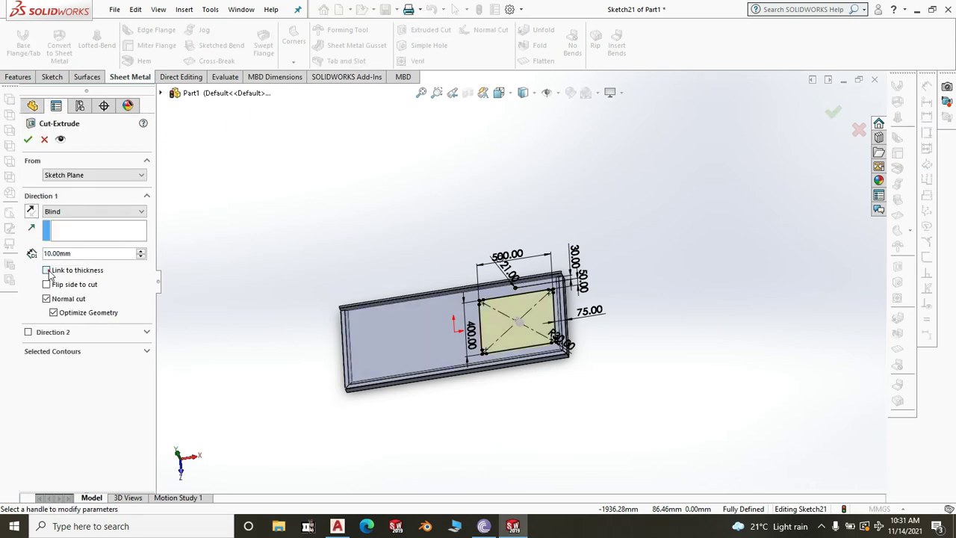
pyautogui.click(47, 270)
pyautogui.click(28, 141)
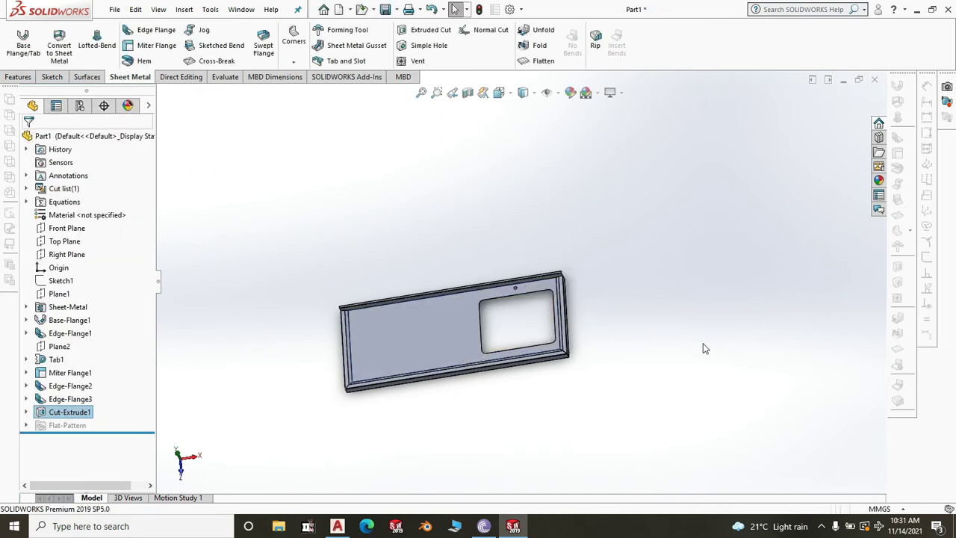
# - Switch to the isometric view and examine the rectangular cutout and the round hole in the panel
pyautogui.press('space')
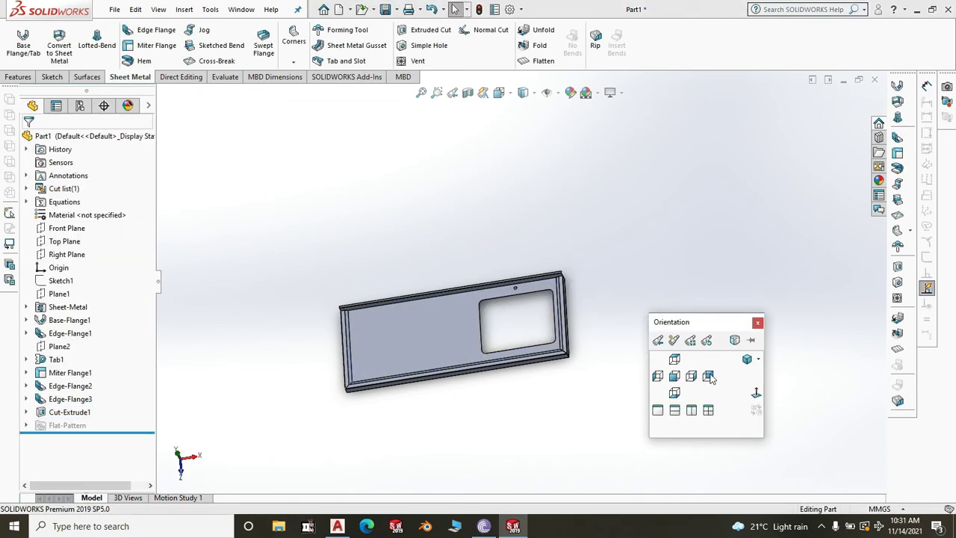
pyautogui.click(748, 359)
pyautogui.scroll(-6, 625, 357)
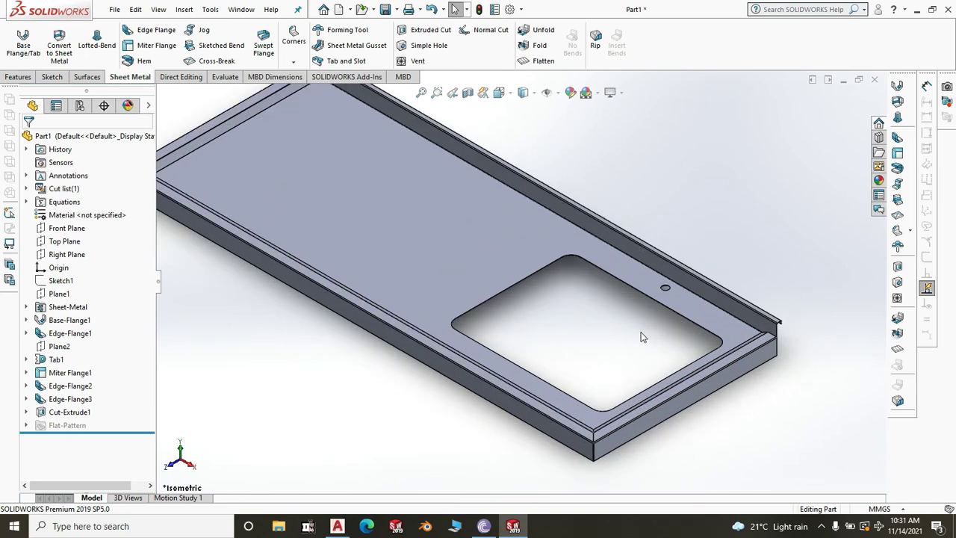
pyautogui.scroll(-3, 669, 301)
pyautogui.scroll(-3, 621, 276)
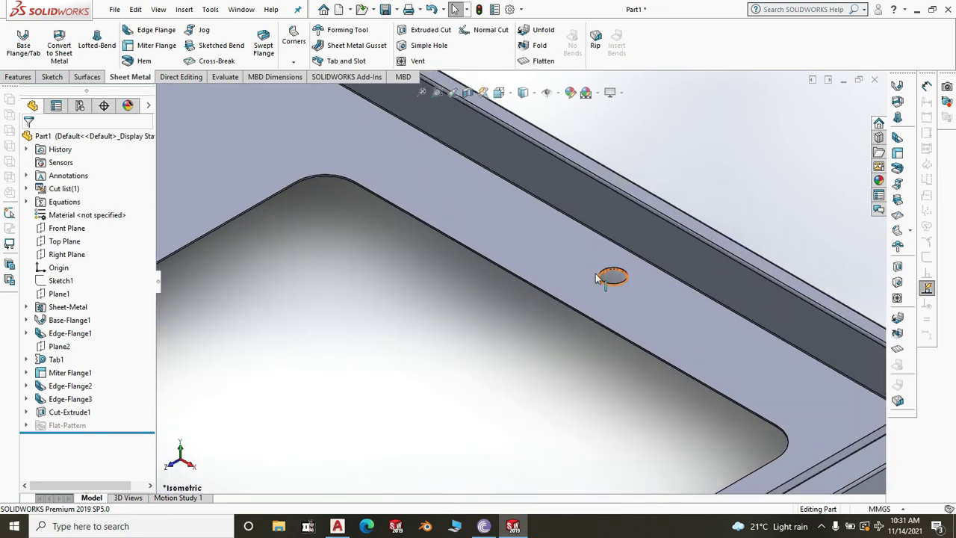
pyautogui.scroll(5, 614, 280)
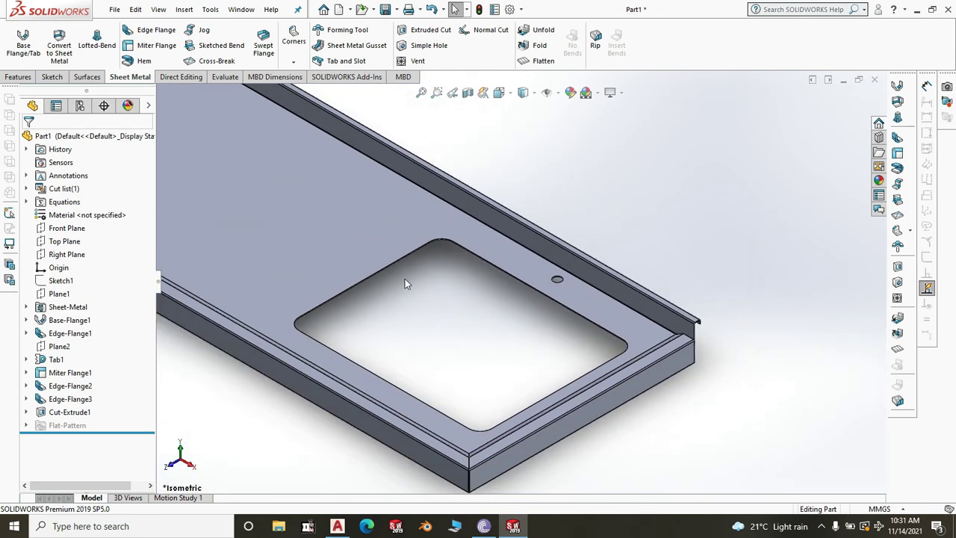
pyautogui.scroll(6, 523, 441)
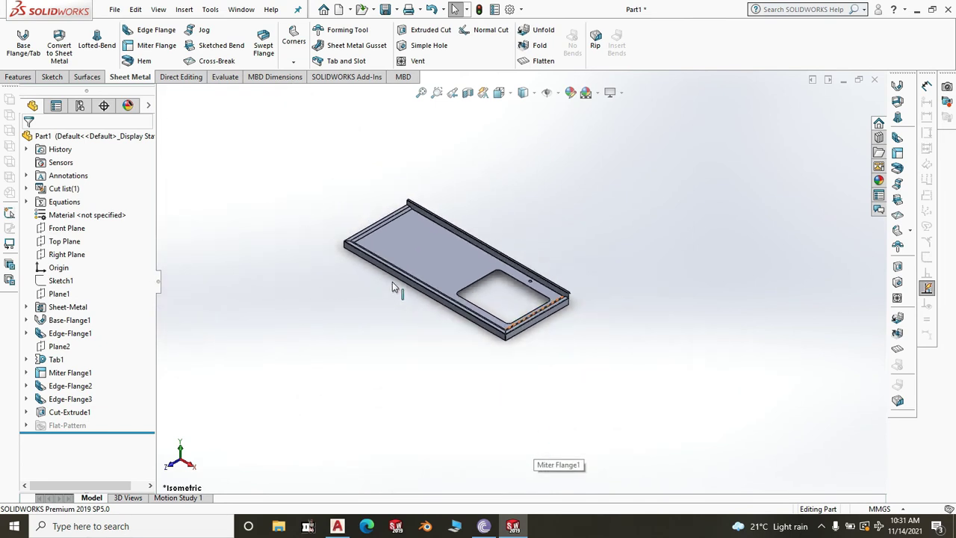
# - Examine the corner where the rear flange meets the mitered side flange, from above and from the underside
pyautogui.scroll(-2, 413, 224)
pyautogui.scroll(-5, 414, 224)
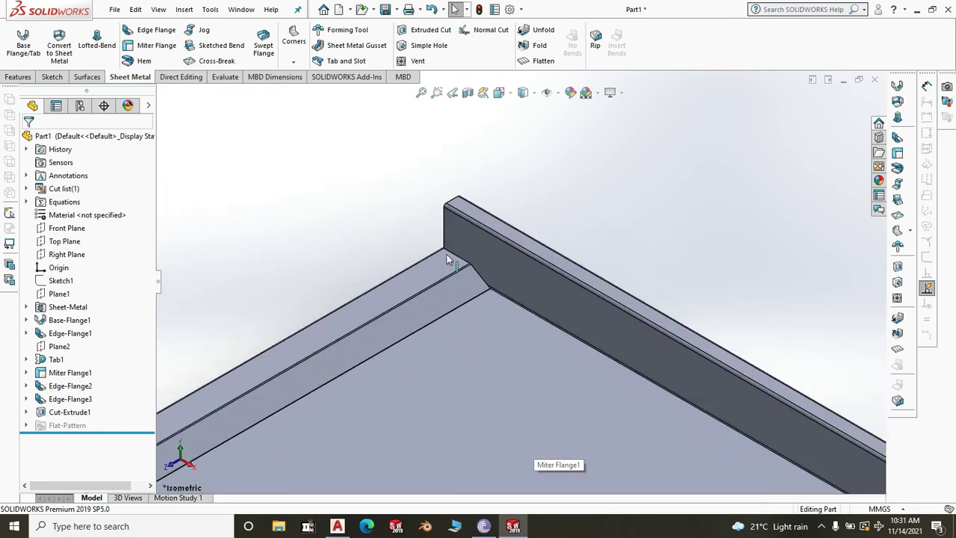
pyautogui.scroll(-3, 445, 250)
pyautogui.scroll(3, 497, 307)
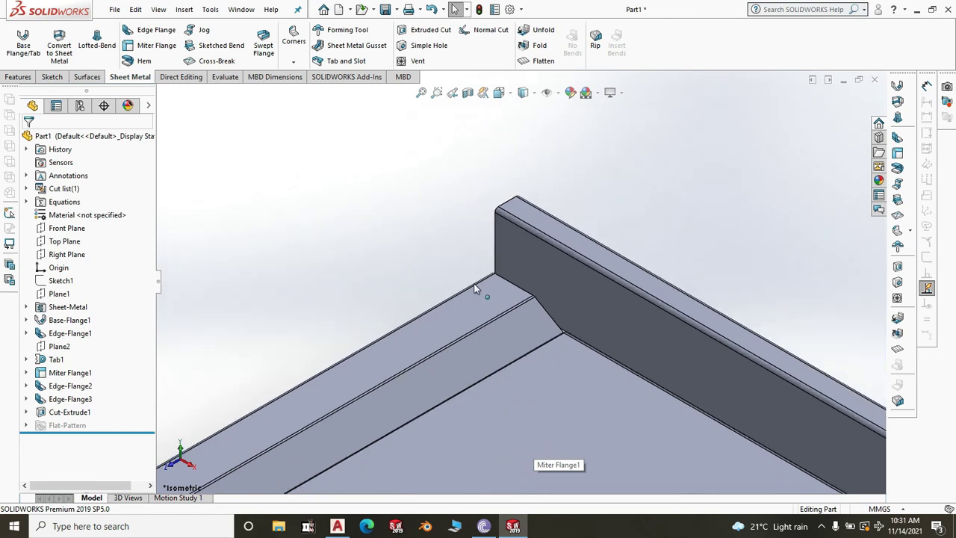
pyautogui.moveTo(414, 256); pyautogui.dragTo(475, 250, button='middle')
pyautogui.moveTo(703, 200); pyautogui.dragTo(736, 235, button='middle')
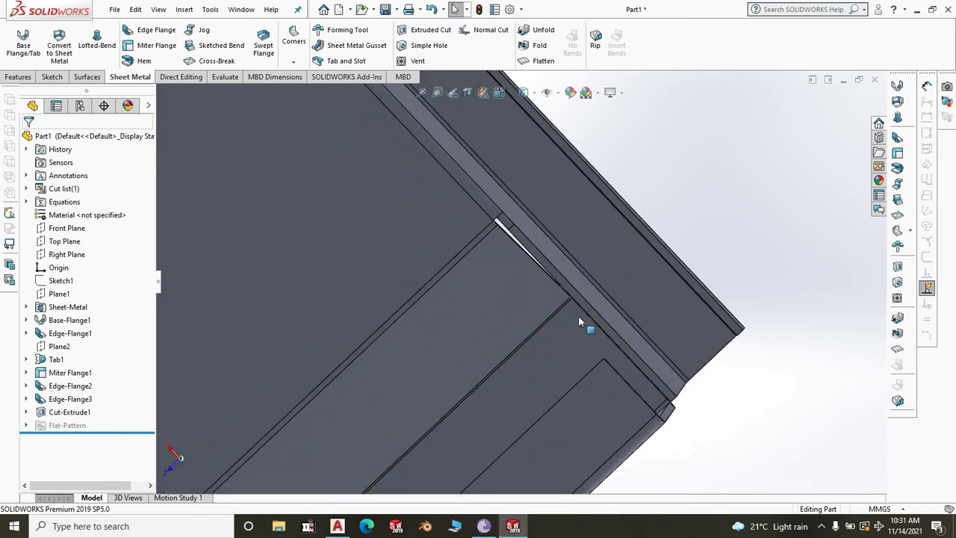
pyautogui.moveTo(581, 313); pyautogui.dragTo(523, 133, button='middle')
pyautogui.scroll(5, 501, 142)
pyautogui.moveTo(475, 284); pyautogui.dragTo(590, 359, button='middle')
pyautogui.scroll(-6, 514, 242)
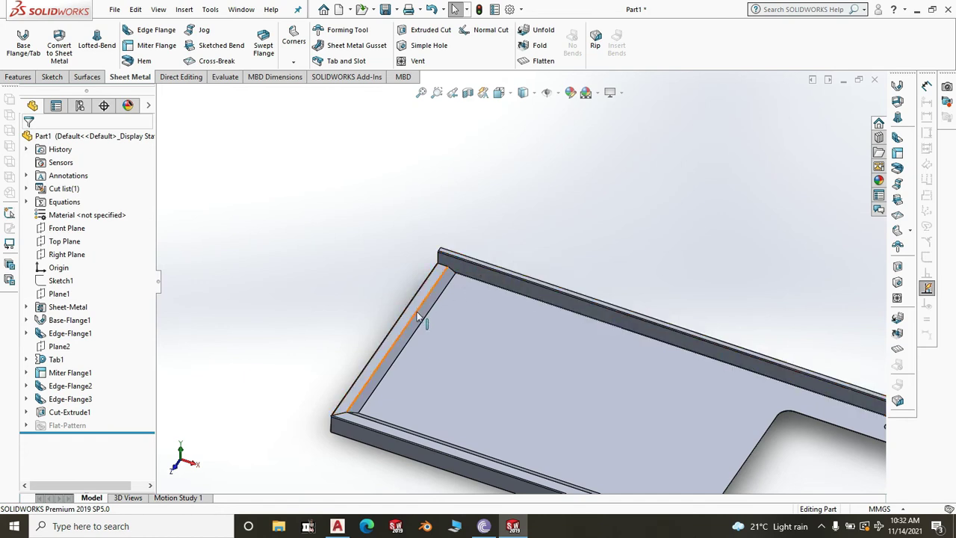
pyautogui.scroll(-3, 452, 273)
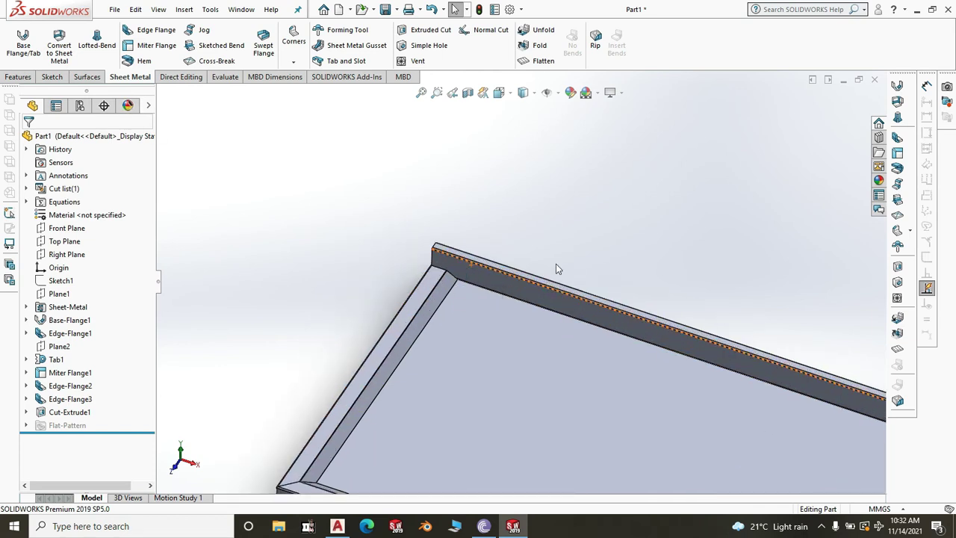
# - Start a sketch on the rear flange's inner face and draw a corner rectangle about 47 x 46 mm at the end away from the cutout
pyautogui.click(548, 301)
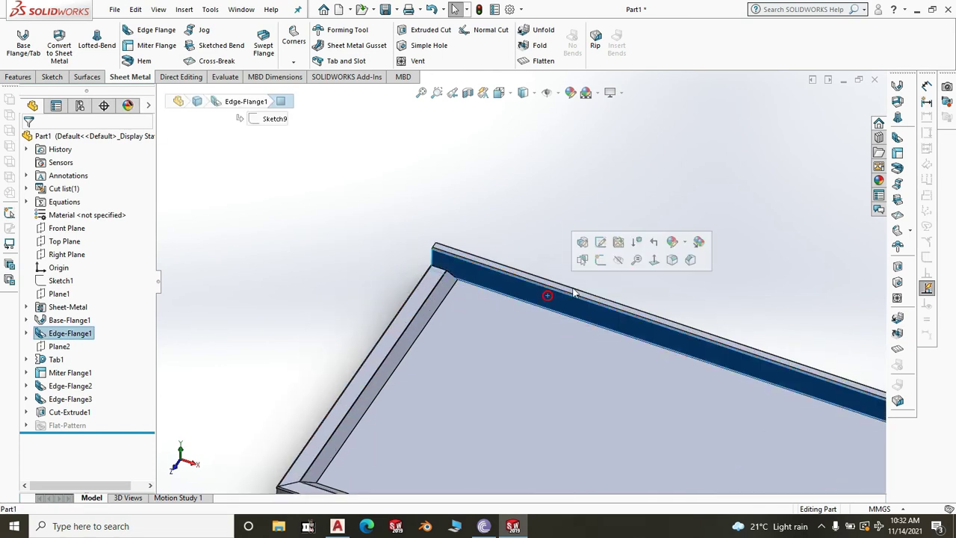
pyautogui.click(600, 250)
pyautogui.click(598, 240)
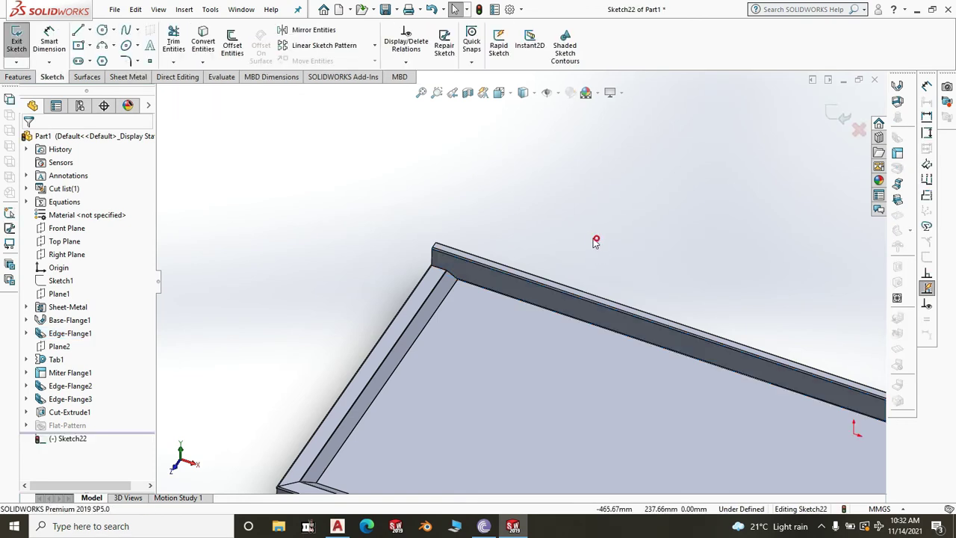
pyautogui.click(88, 46)
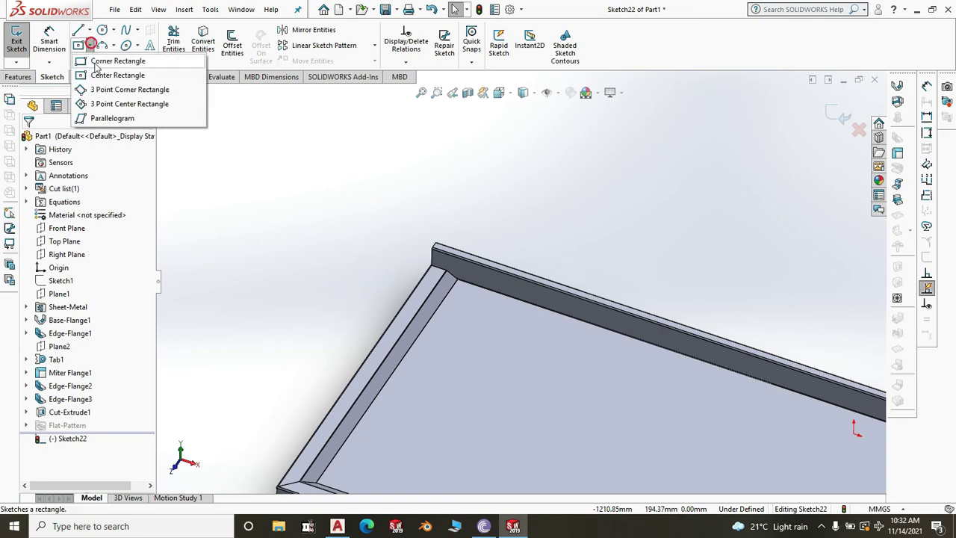
pyautogui.click(458, 281)
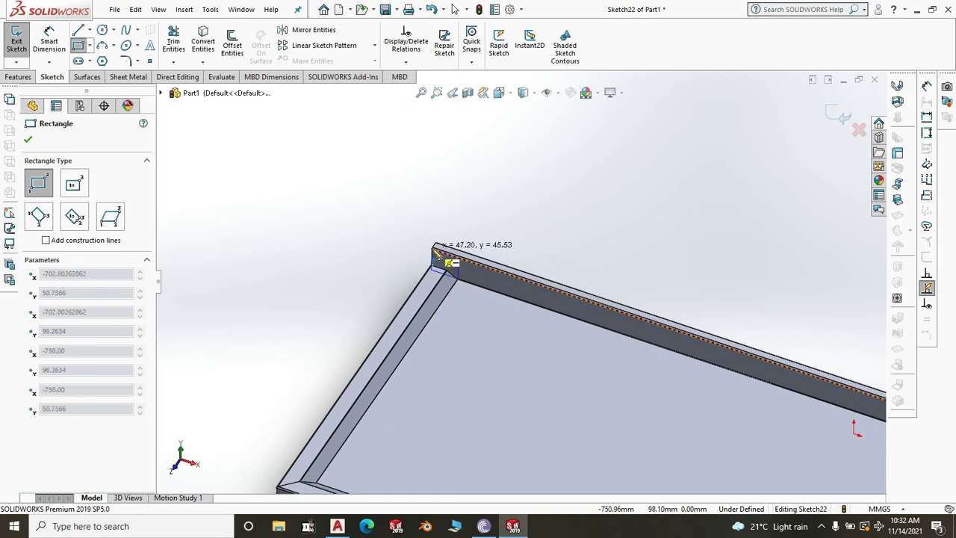
pyautogui.click(438, 252)
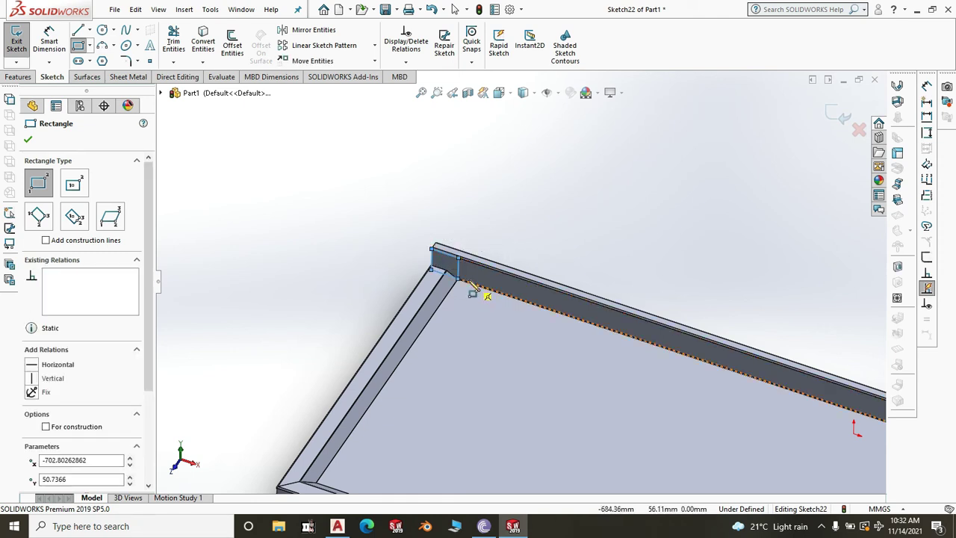
# - Draw a corner rectangle about 53 x 50 mm on the rear flange's inner face at the end beside the cutout
pyautogui.scroll(2, 568, 334)
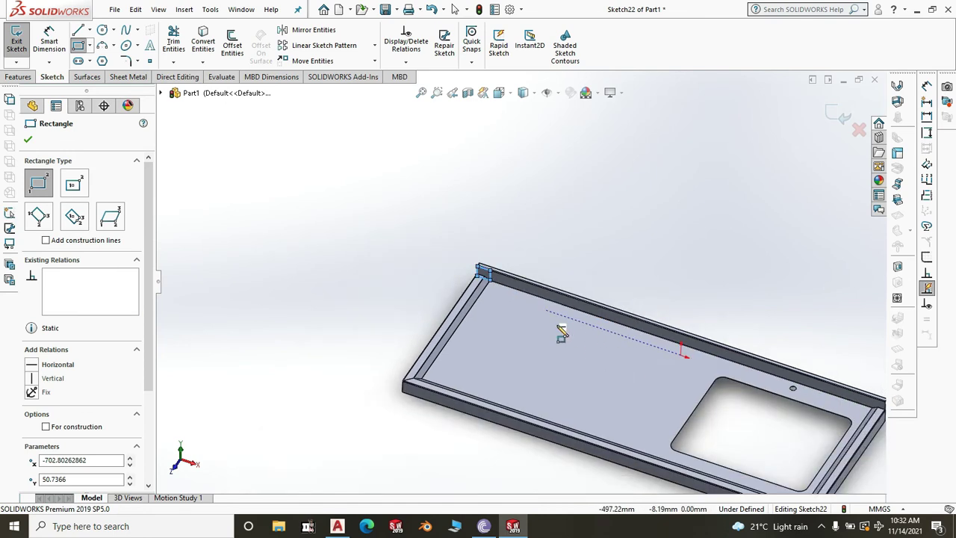
pyautogui.scroll(1, 562, 332)
pyautogui.scroll(-5, 853, 394)
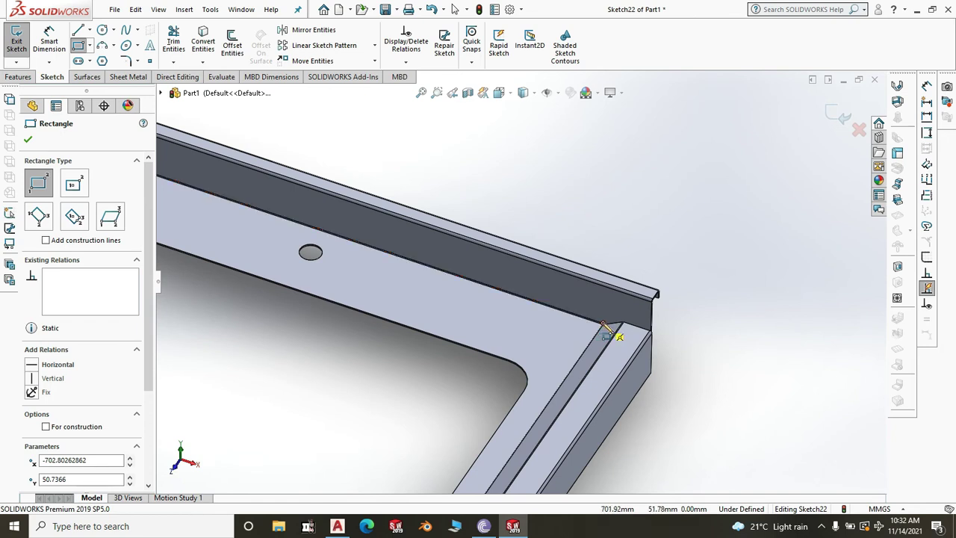
pyautogui.click(604, 324)
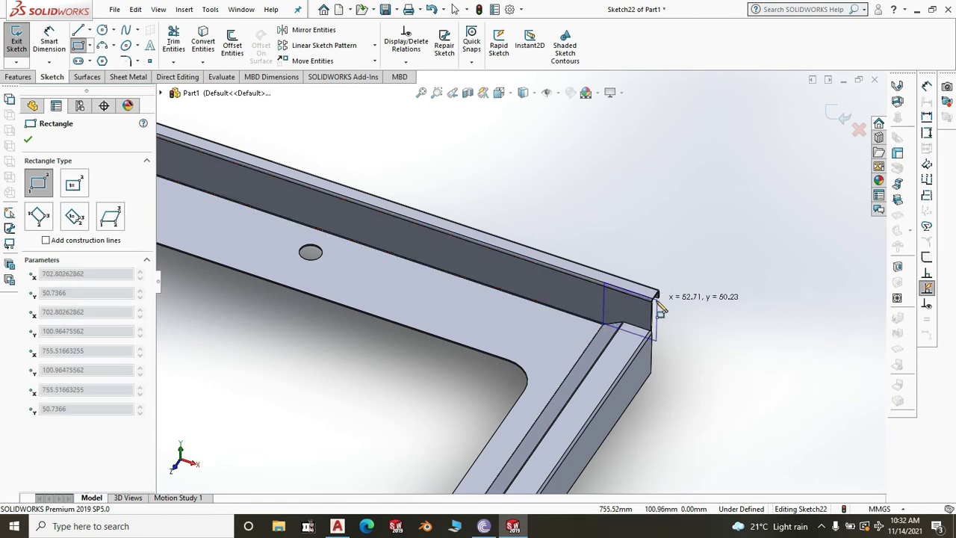
pyautogui.click(656, 298)
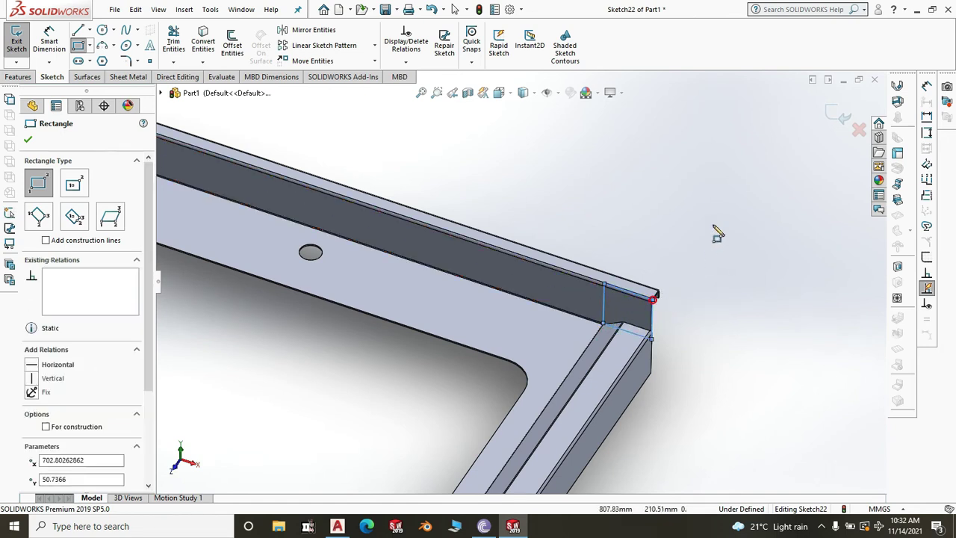
pyautogui.rightClick(717, 230)
pyautogui.click(737, 234)
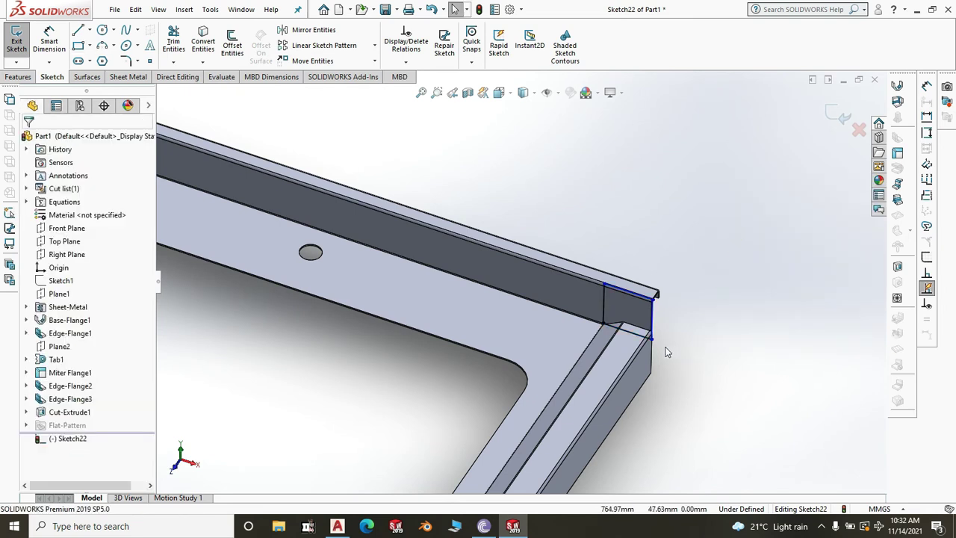
# - Examine the sketched rectangles at both ends of the rear flange
pyautogui.scroll(3, 660, 318)
pyautogui.scroll(2, 641, 326)
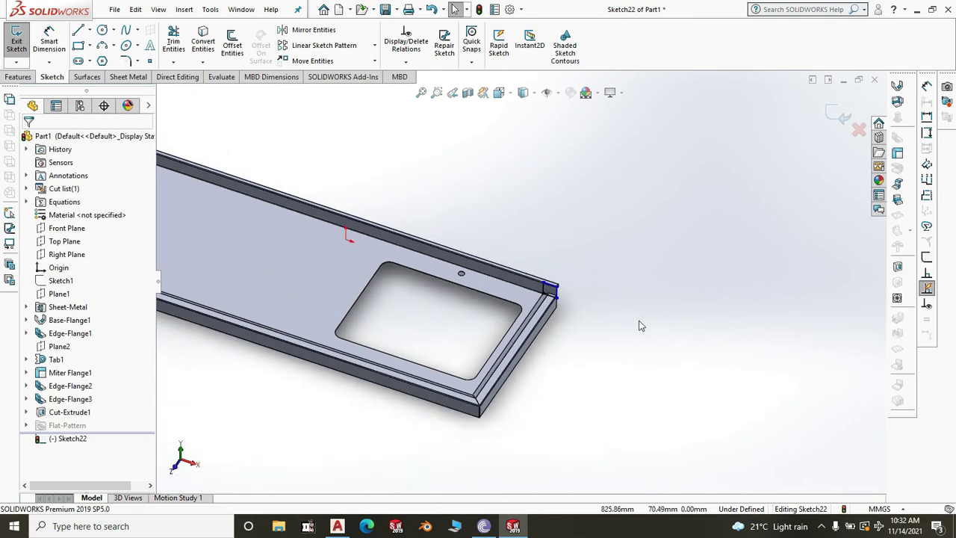
pyautogui.scroll(-2, 549, 294)
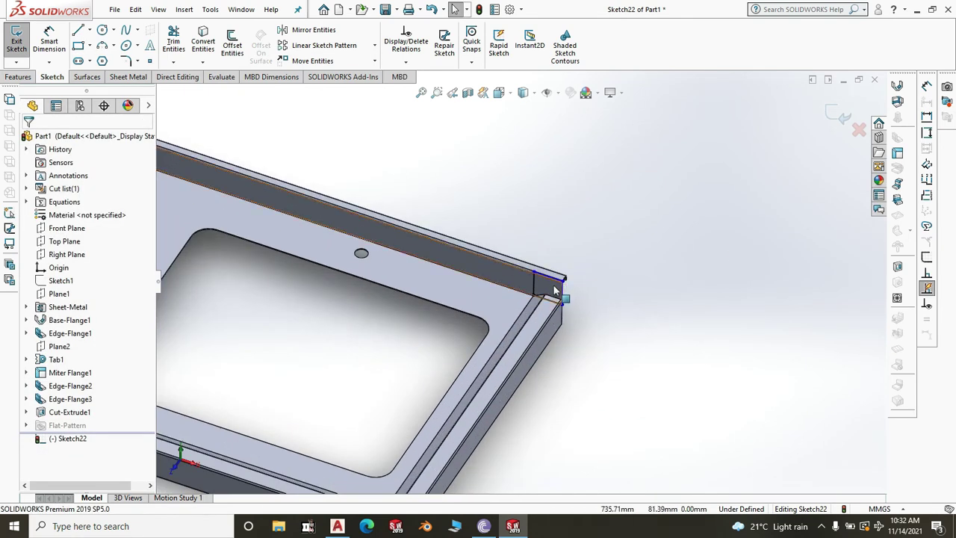
pyautogui.scroll(3, 620, 304)
pyautogui.scroll(3, 602, 310)
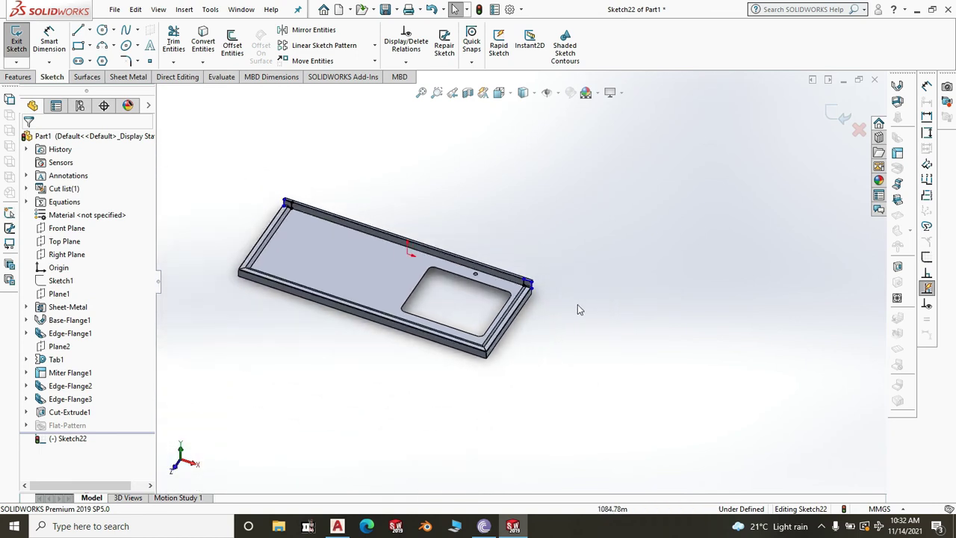
pyautogui.scroll(-2, 299, 216)
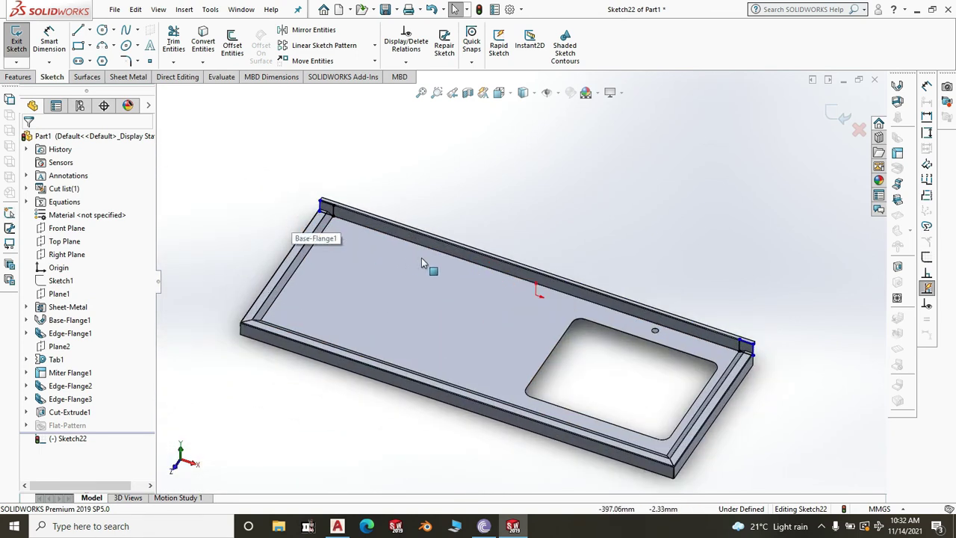
pyautogui.scroll(2, 366, 218)
pyautogui.scroll(-5, 419, 242)
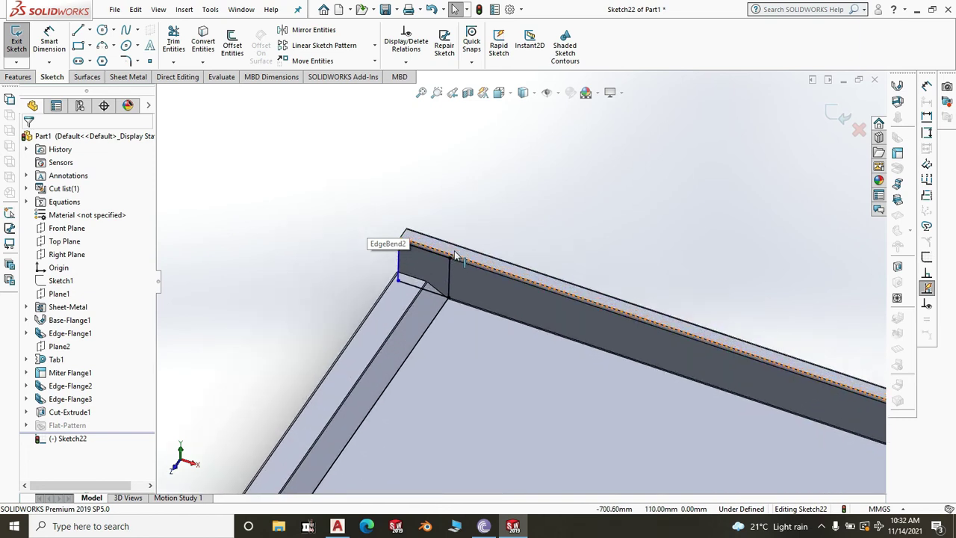
pyautogui.scroll(-2, 457, 257)
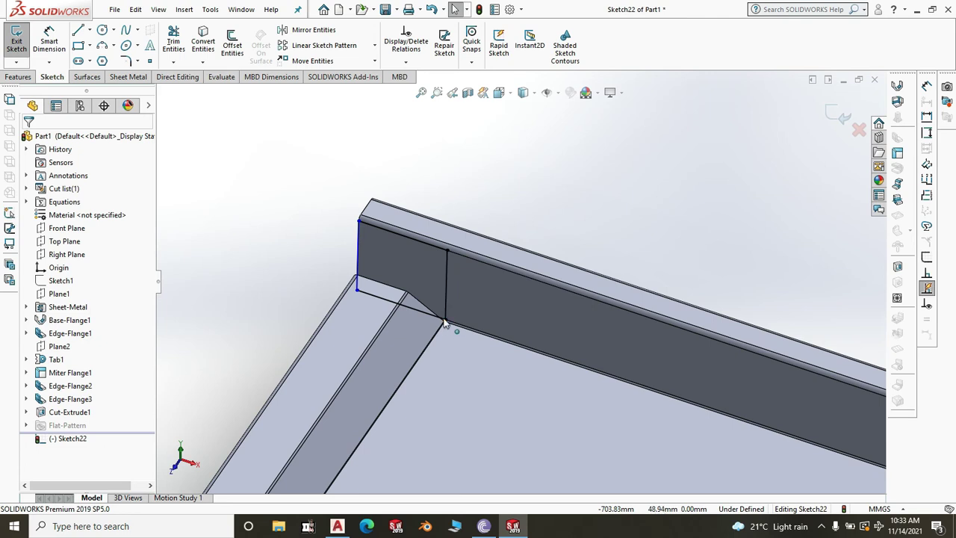
# - Examine the rectangle against the side flange at the end away from the cutout, and the mitered front corner on that side
pyautogui.hotkey('ctrl', 'Right')
pyautogui.hotkey('ctrl', 'Right')
pyautogui.hotkey('ctrl', 'Right')
pyautogui.hotkey('ctrl', 'Right')
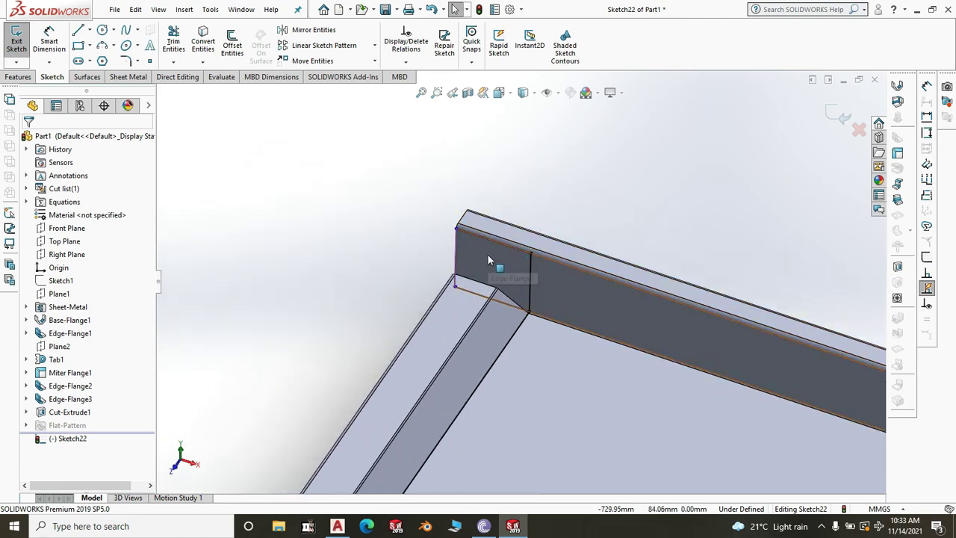
pyautogui.press('Down')
pyautogui.press('Up')
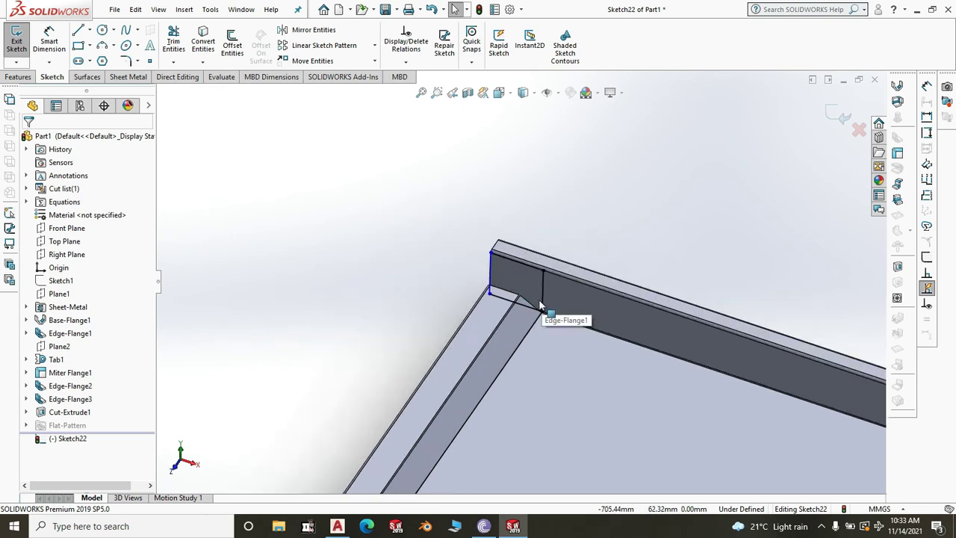
pyautogui.scroll(-3, 540, 306)
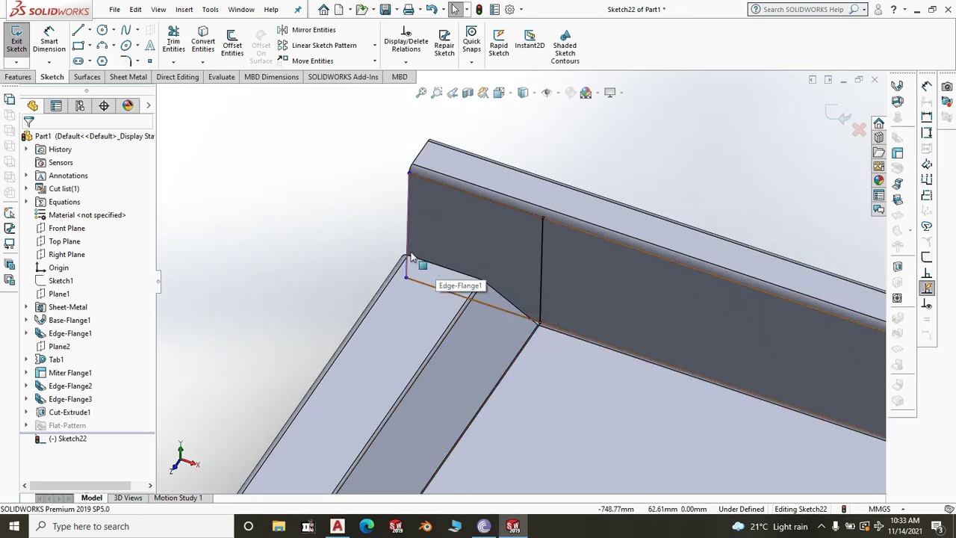
pyautogui.scroll(5, 415, 261)
pyautogui.scroll(-5, 480, 329)
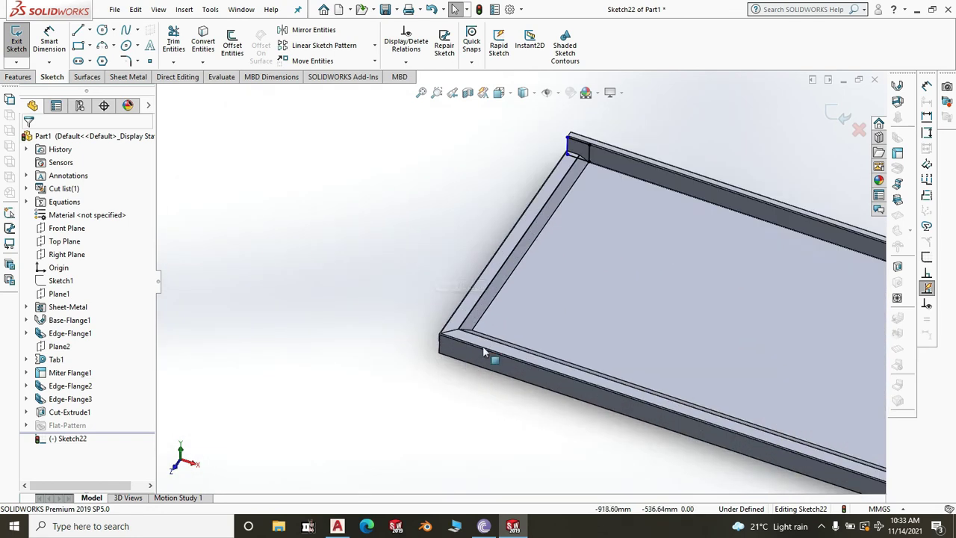
pyautogui.scroll(-2, 478, 315)
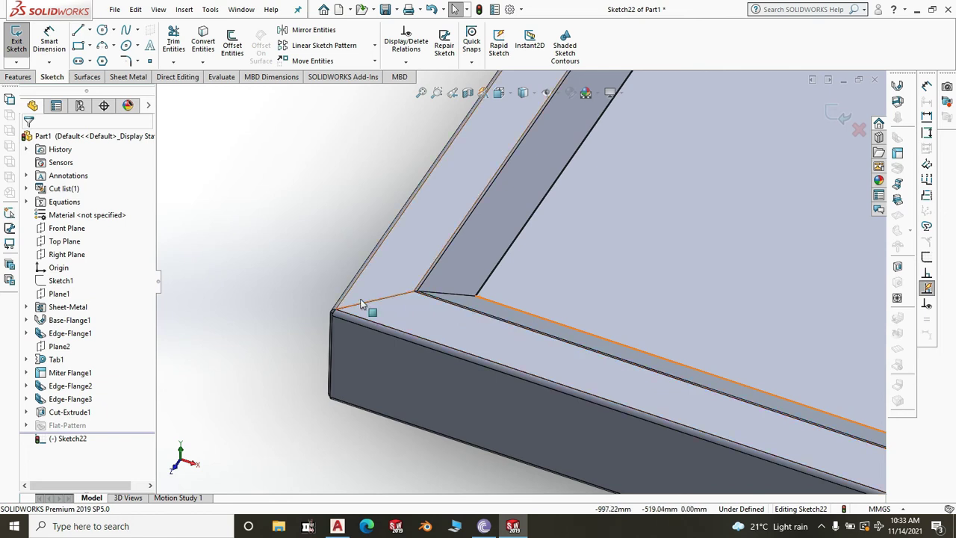
pyautogui.scroll(6, 319, 390)
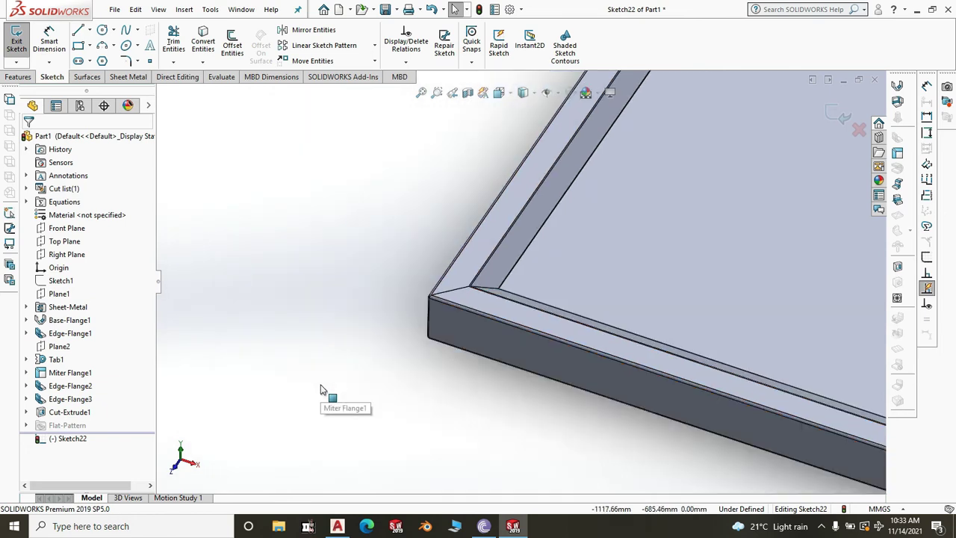
# - Discard the rear flange sketch containing the two end rectangles
pyautogui.scroll(-4, 636, 327)
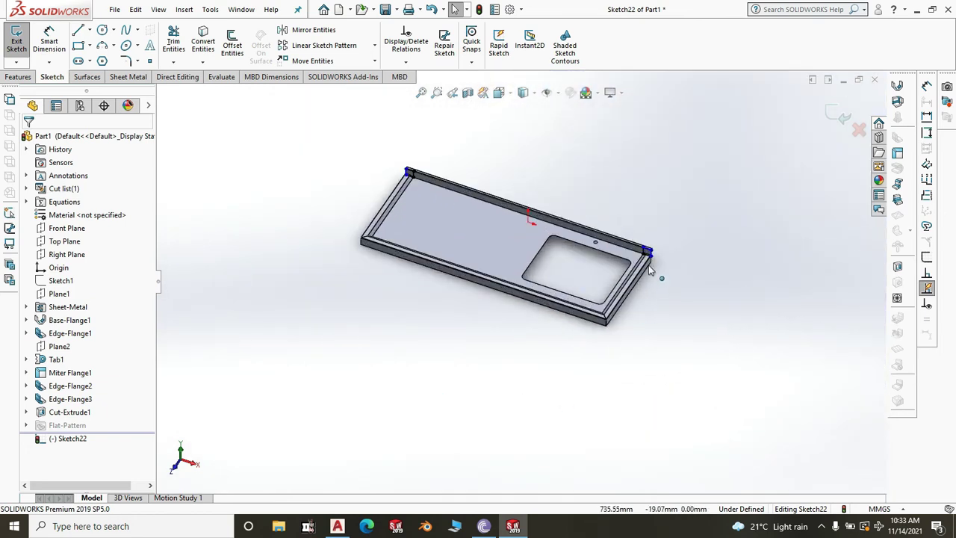
pyautogui.scroll(5, 535, 338)
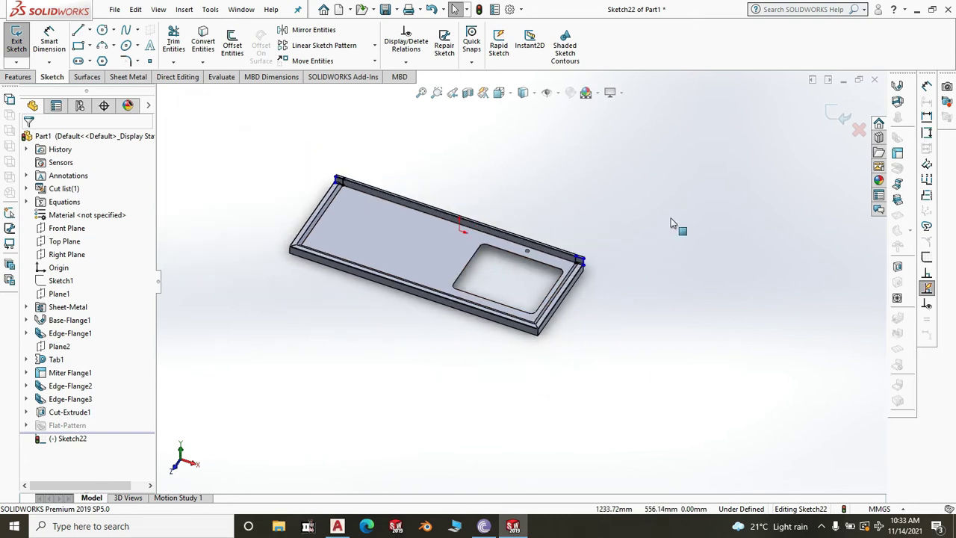
pyautogui.click(859, 129)
# - Examine the folded panel's mitered corners, side flanges and cutout
pyautogui.scroll(-3, 540, 319)
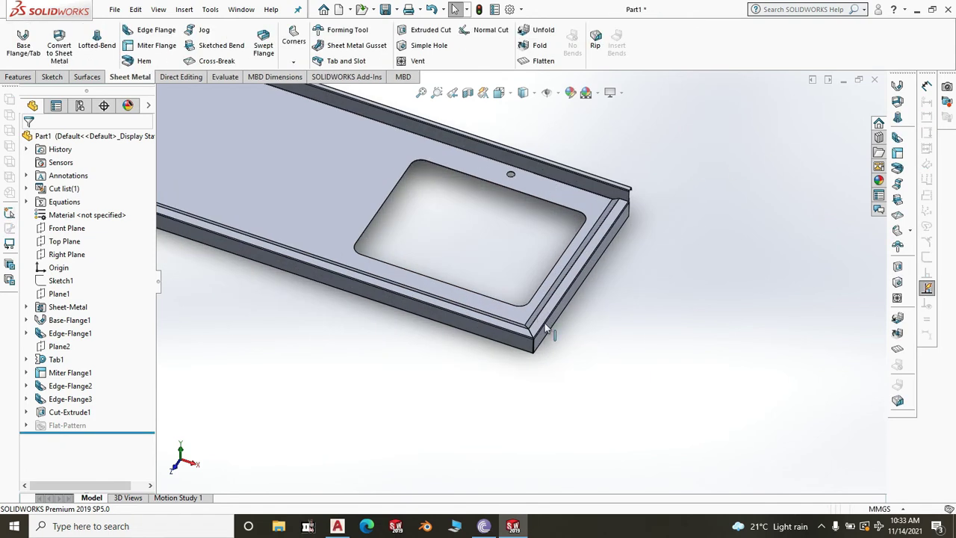
pyautogui.scroll(2, 527, 331)
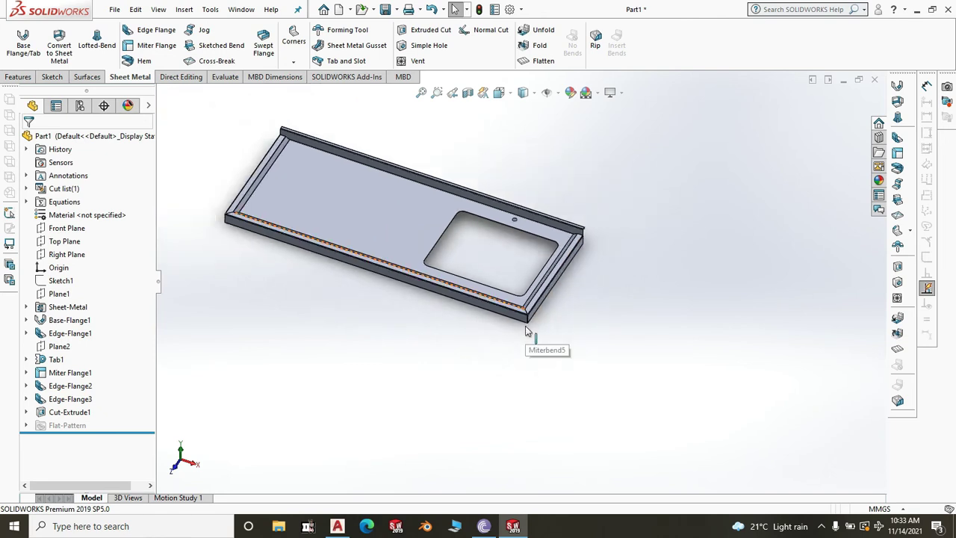
pyautogui.scroll(-2, 545, 321)
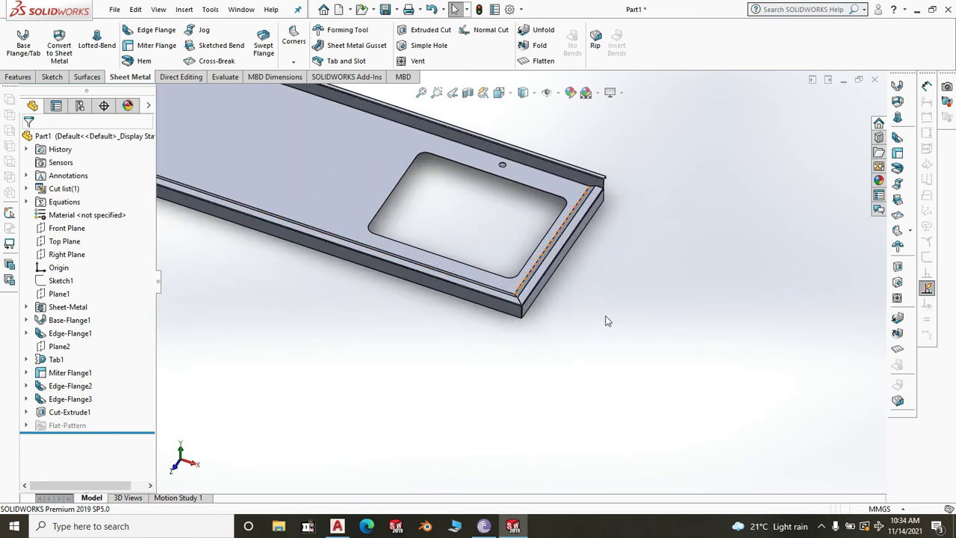
pyautogui.scroll(-2, 728, 407)
pyautogui.scroll(4, 651, 373)
pyautogui.scroll(4, 336, 170)
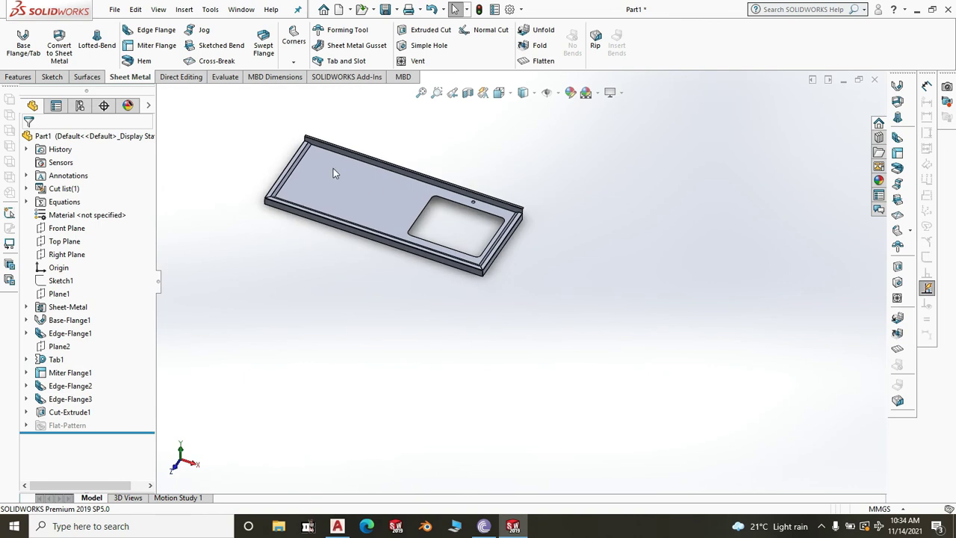
pyautogui.scroll(-5, 434, 225)
pyautogui.scroll(-3, 603, 329)
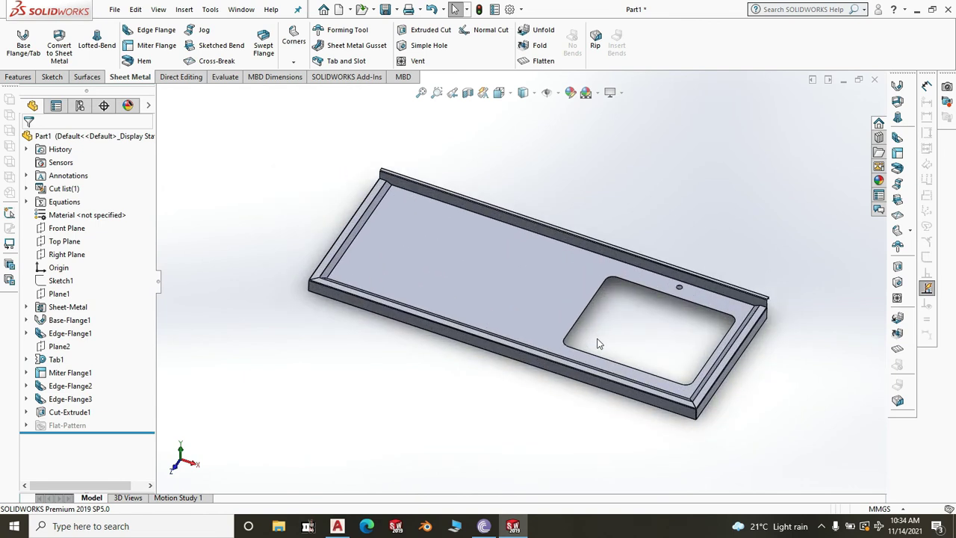
pyautogui.scroll(3, 454, 299)
pyautogui.scroll(5, 436, 261)
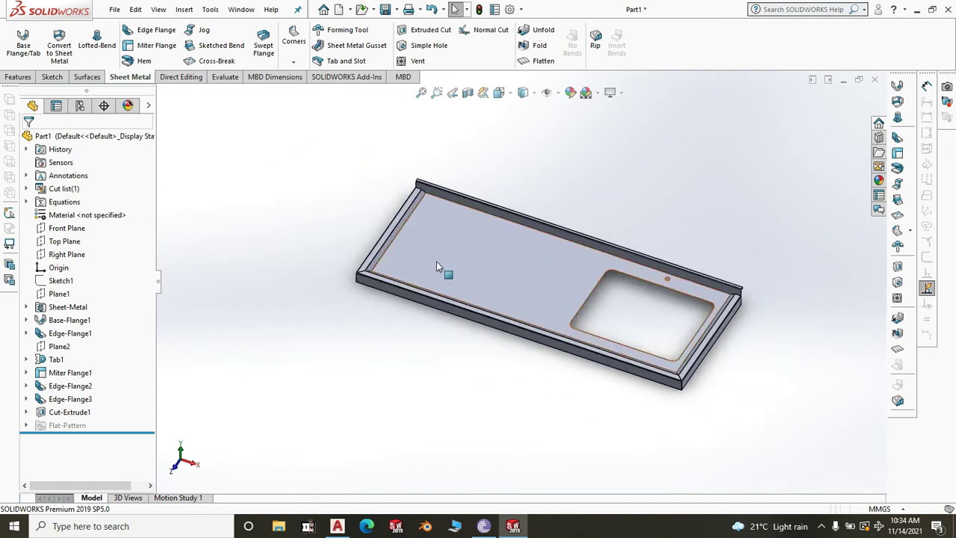
# - Flatten the sheet-metal panel to display its flat pattern
pyautogui.click(547, 61)
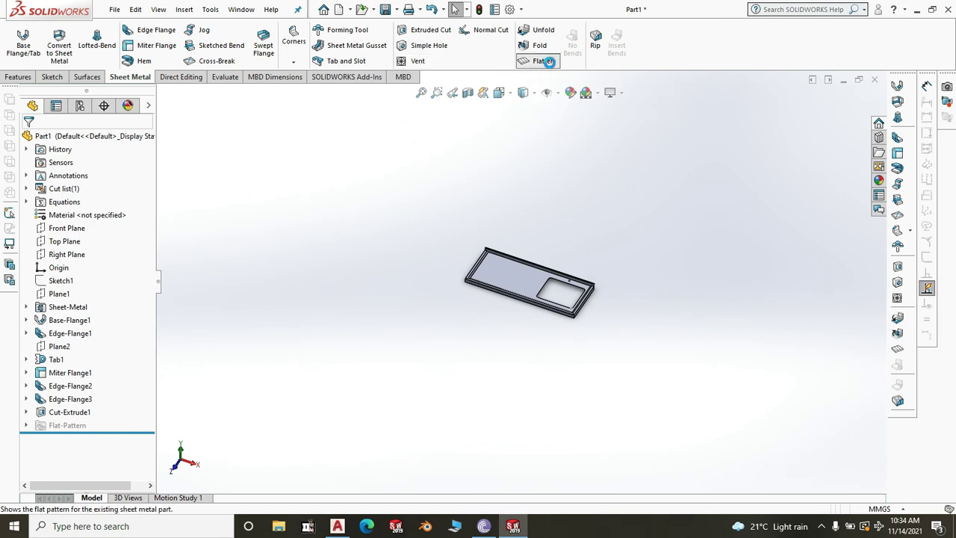
pyautogui.scroll(-4, 584, 297)
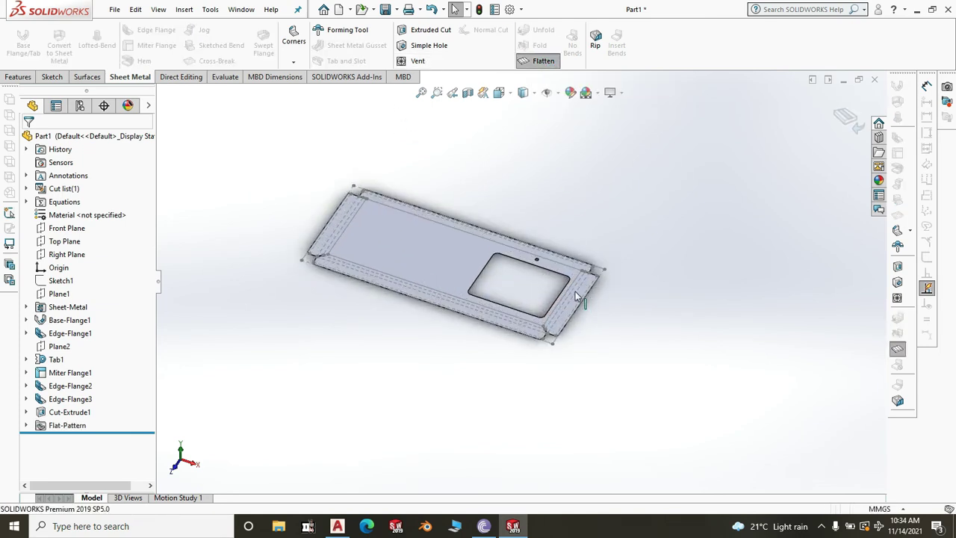
pyautogui.scroll(-3, 579, 295)
pyautogui.scroll(-2, 616, 281)
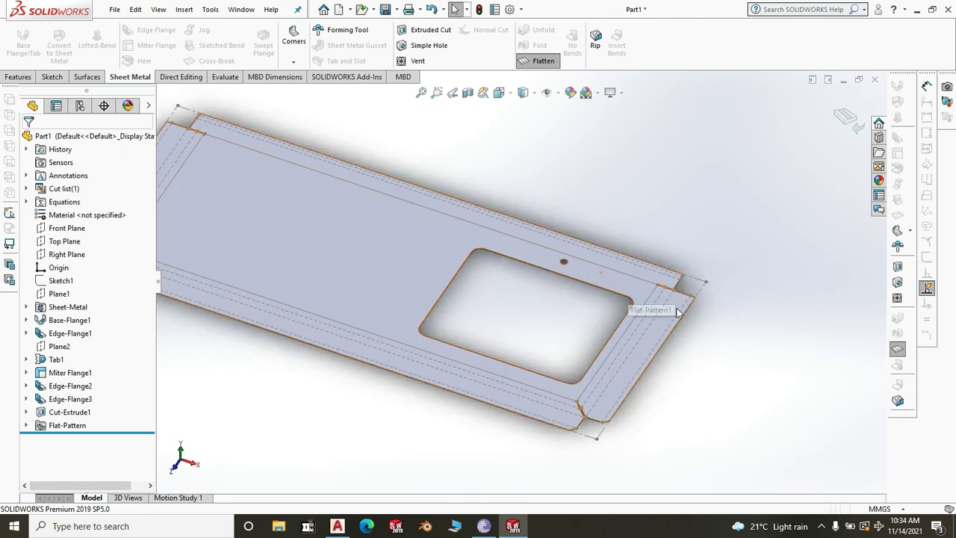
# - Examine the flat pattern's corner notches, bend lines and mitered gaps between the unfolded flanges
pyautogui.scroll(3, 678, 314)
pyautogui.scroll(-3, 373, 228)
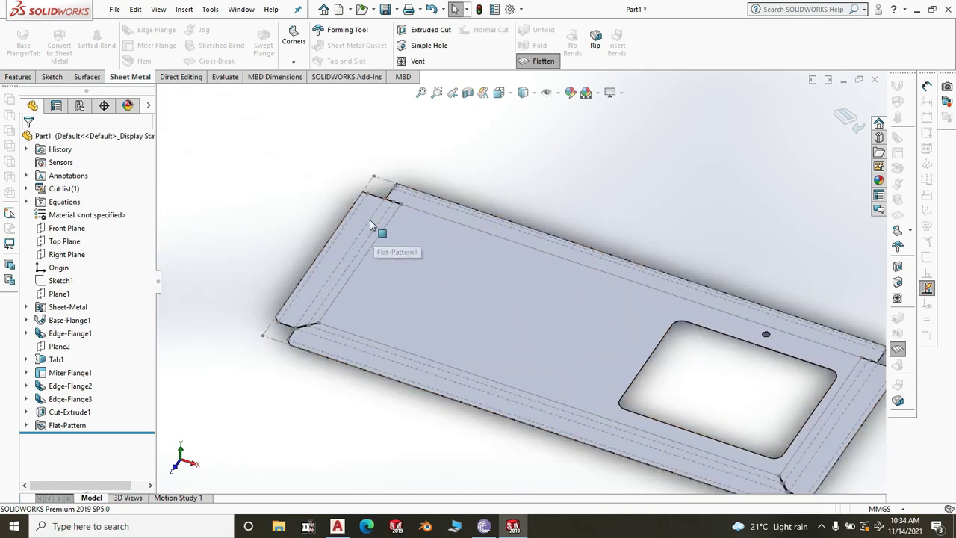
pyautogui.scroll(-2, 370, 219)
pyautogui.scroll(2, 372, 224)
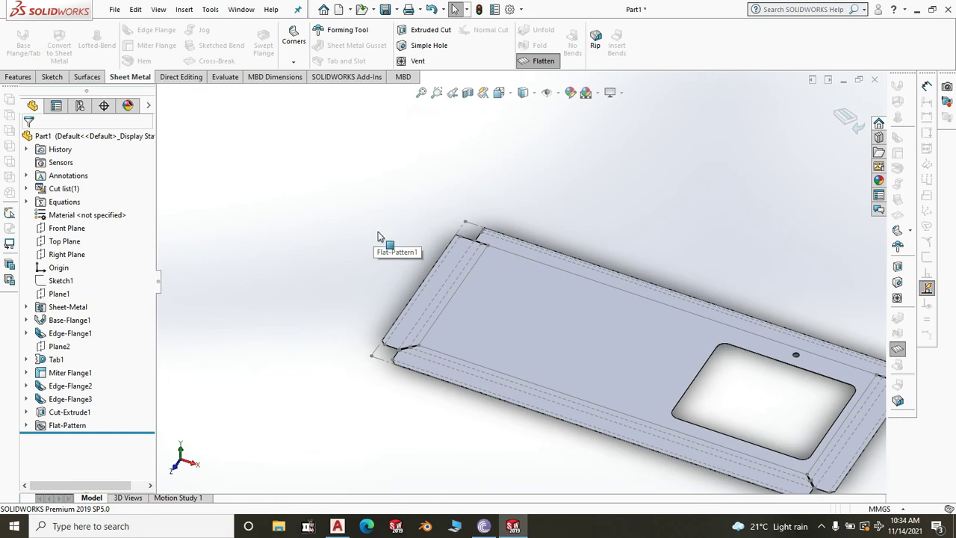
pyautogui.scroll(4, 597, 358)
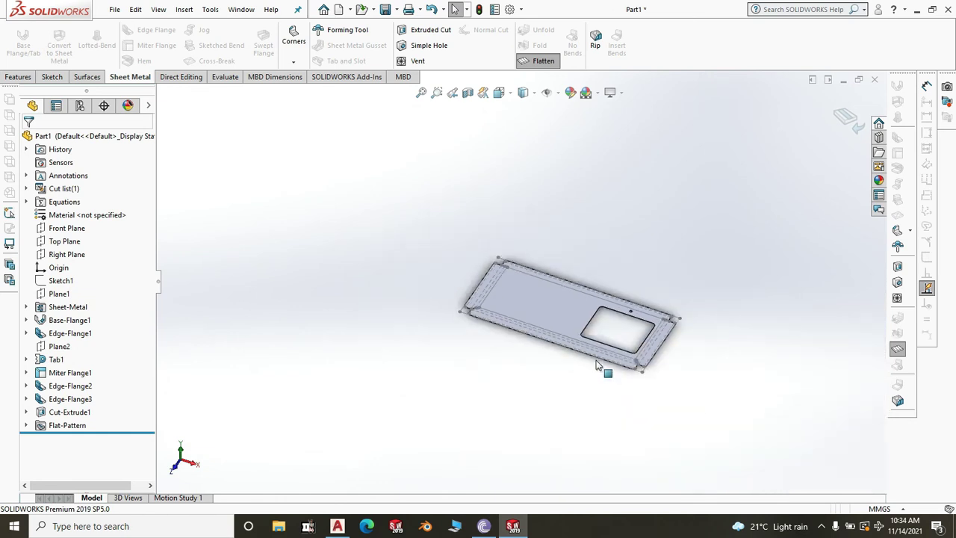
pyautogui.scroll(-3, 653, 363)
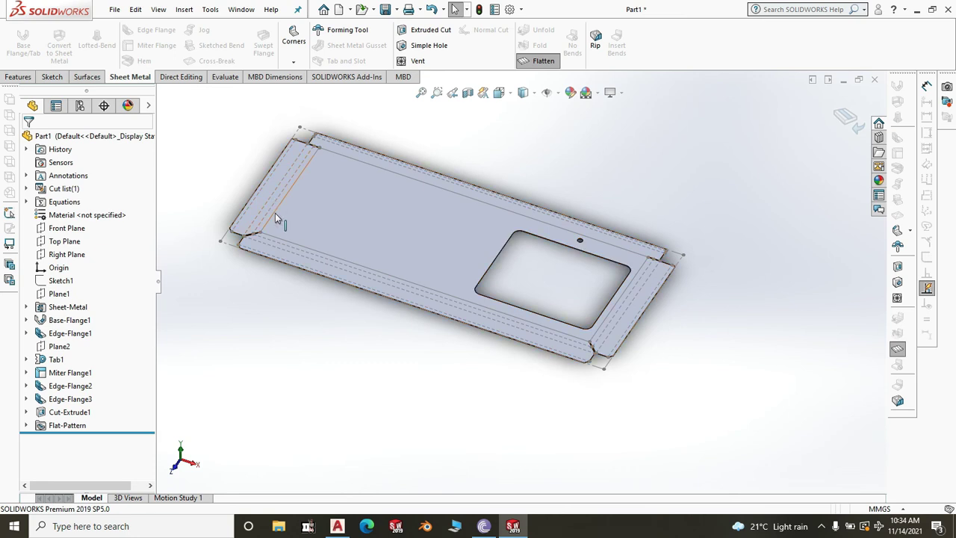
pyautogui.scroll(-2, 284, 226)
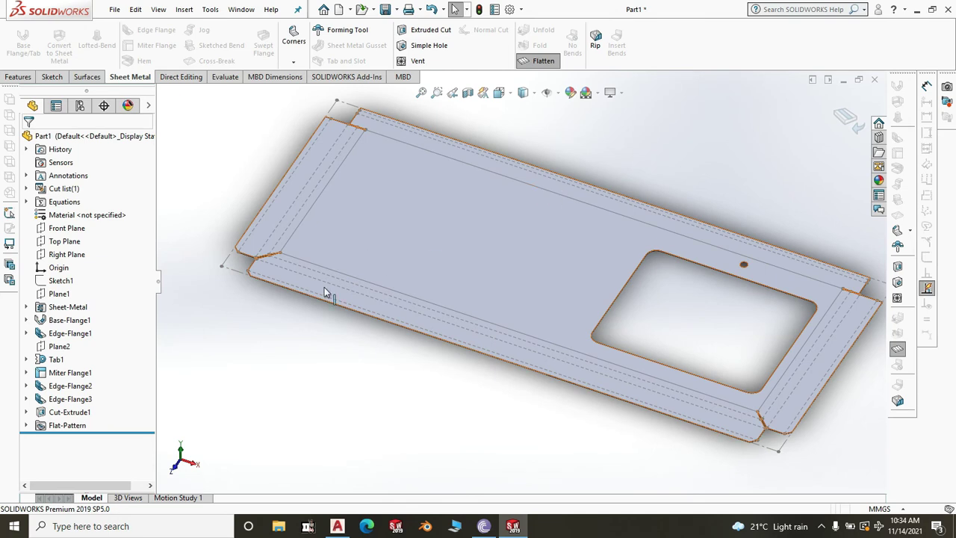
pyautogui.scroll(-3, 292, 271)
pyautogui.scroll(-2, 327, 243)
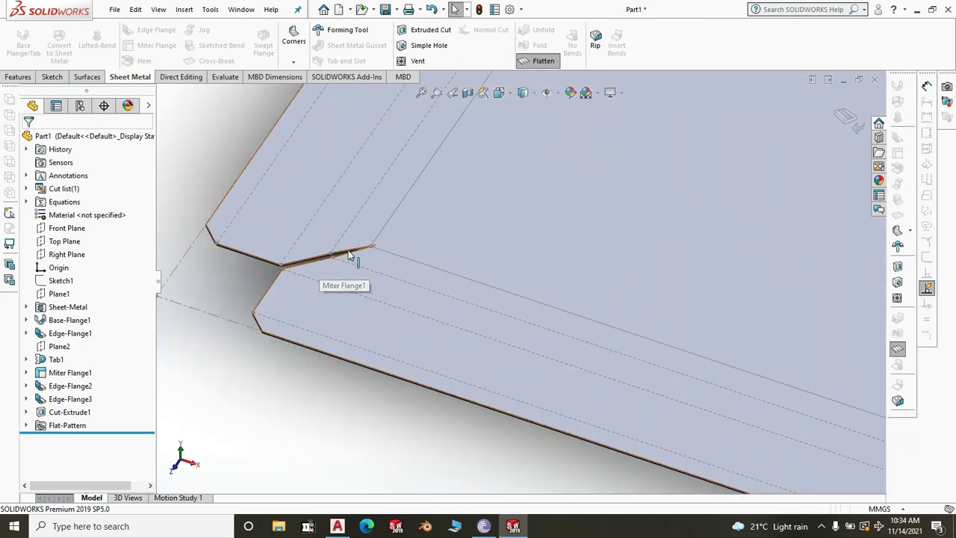
pyautogui.scroll(1, 303, 266)
pyautogui.scroll(5, 303, 266)
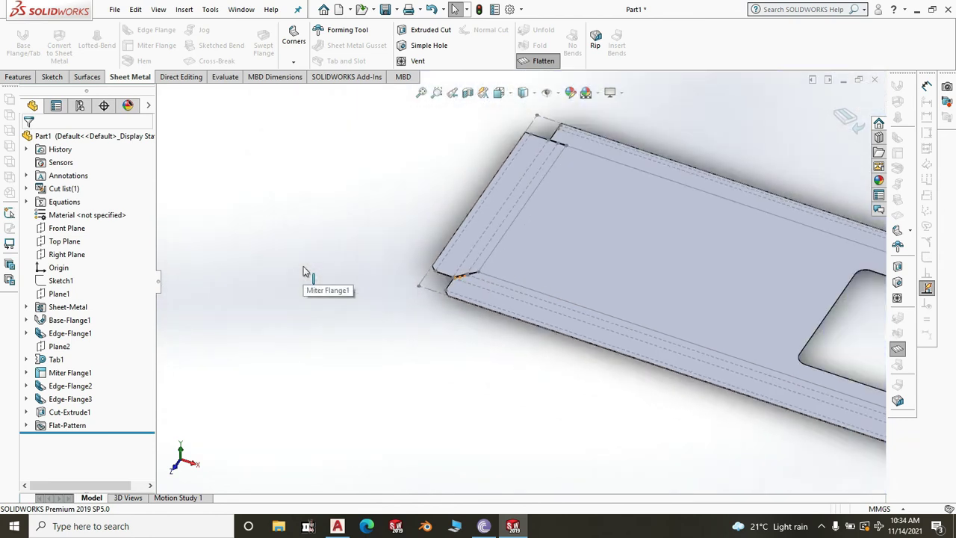
# - Examine the flat pattern's front corner beside the sink cutout, including its mitered gap, notch and adjoining bend lines
pyautogui.scroll(1, 497, 308)
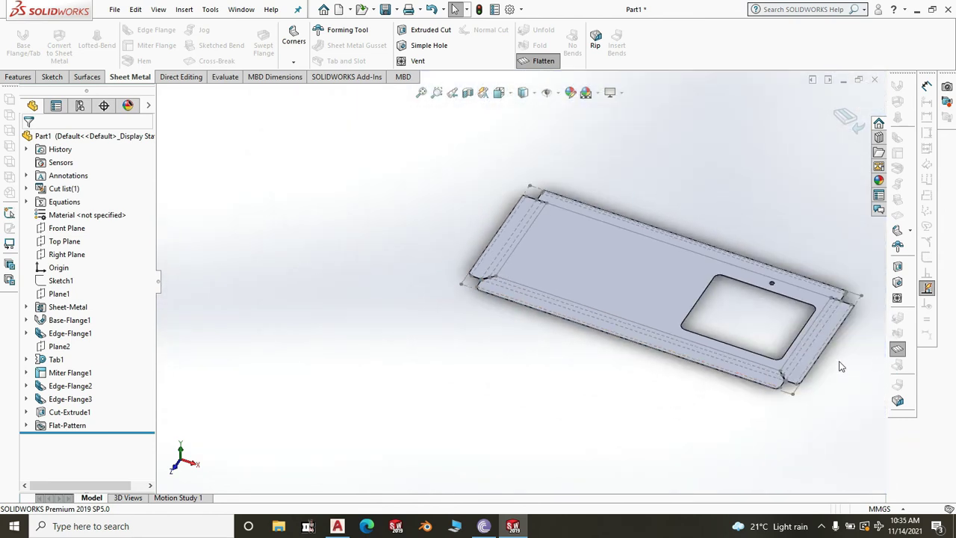
pyautogui.scroll(-2, 843, 366)
pyautogui.scroll(-1, 693, 372)
pyautogui.scroll(-1, 695, 370)
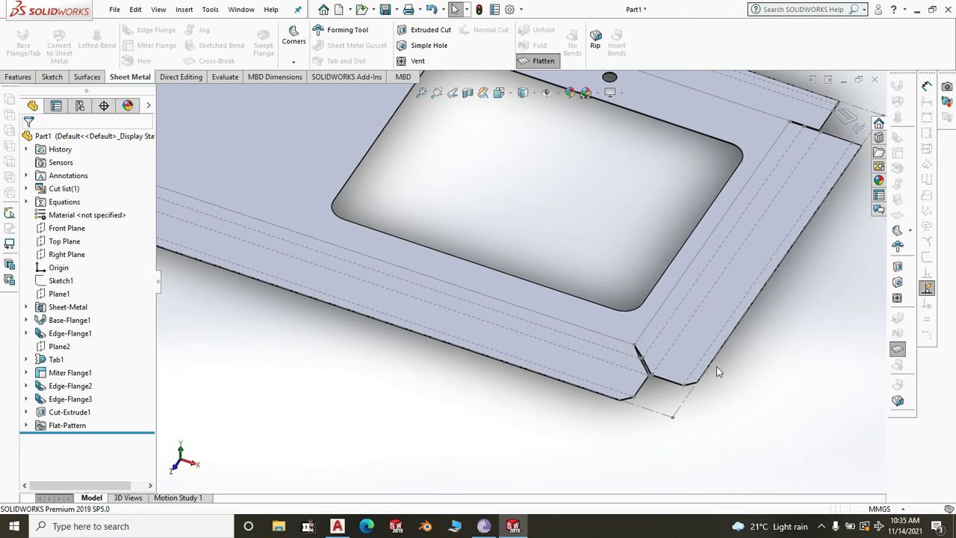
pyautogui.scroll(1, 716, 371)
pyautogui.scroll(2, 653, 324)
pyautogui.scroll(-2, 651, 321)
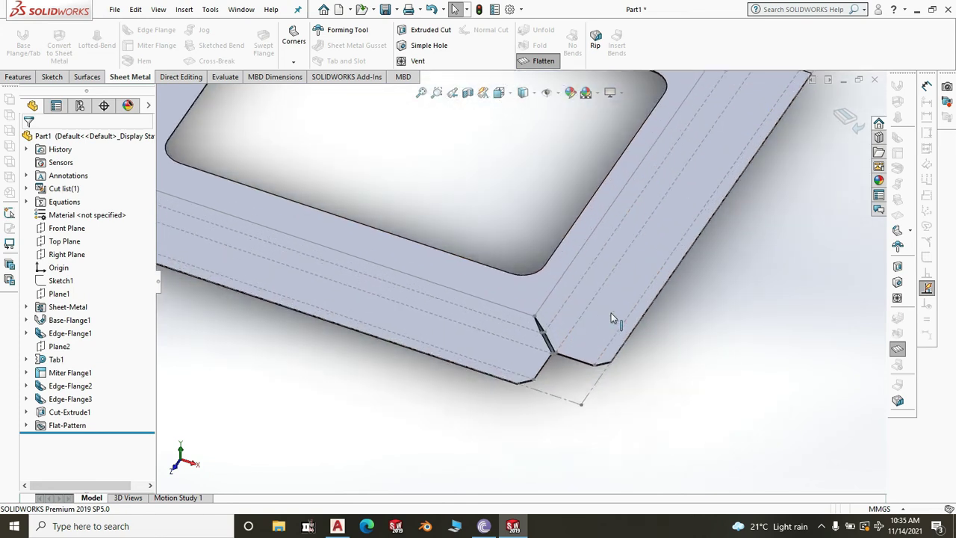
pyautogui.scroll(-1, 611, 314)
pyautogui.scroll(2, 638, 339)
pyautogui.scroll(3, 601, 345)
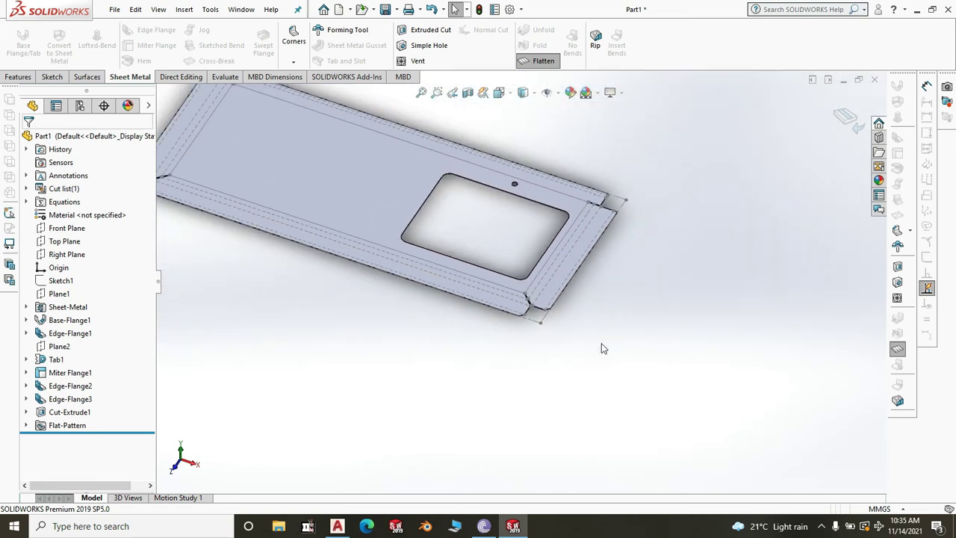
pyautogui.scroll(-2, 521, 297)
pyautogui.scroll(-3, 520, 297)
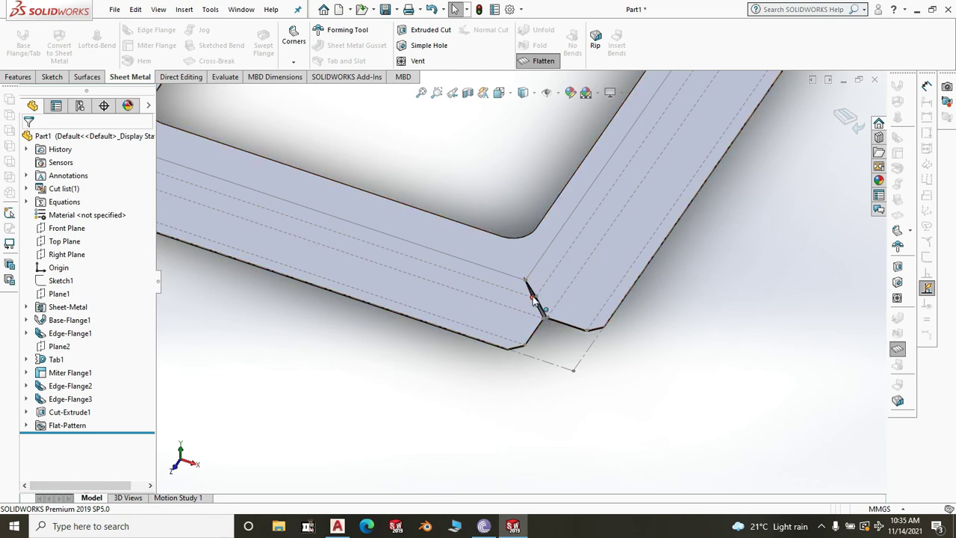
pyautogui.scroll(3, 567, 326)
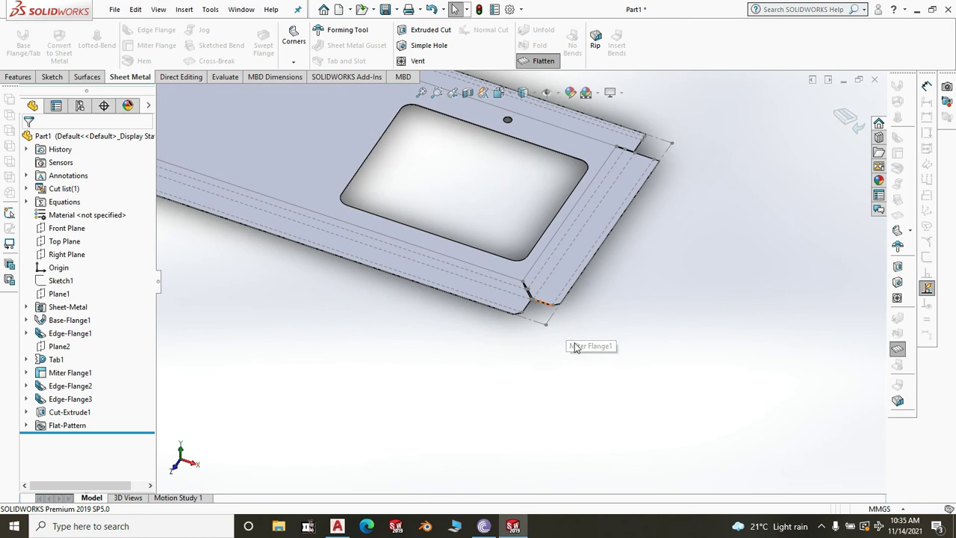
pyautogui.scroll(3, 527, 303)
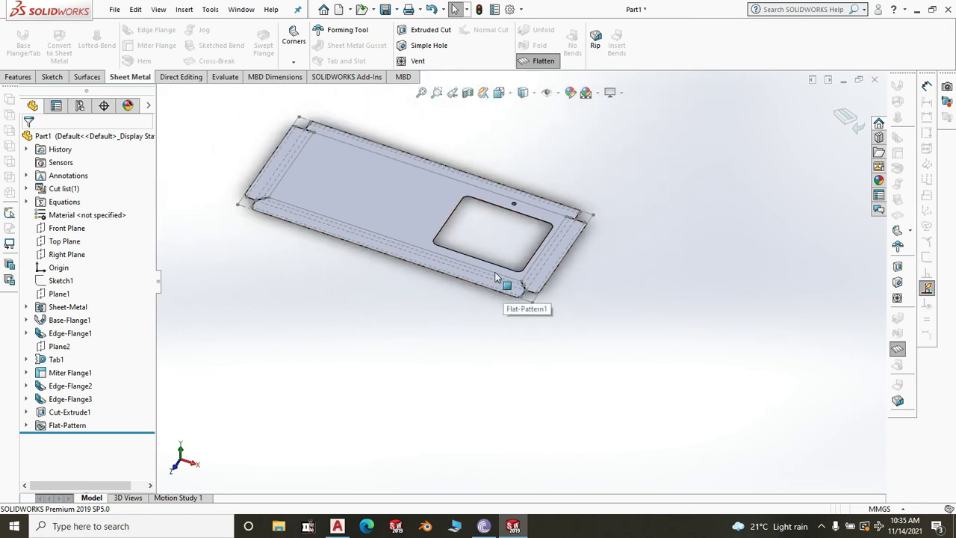
pyautogui.scroll(-5, 508, 283)
pyautogui.scroll(-5, 553, 294)
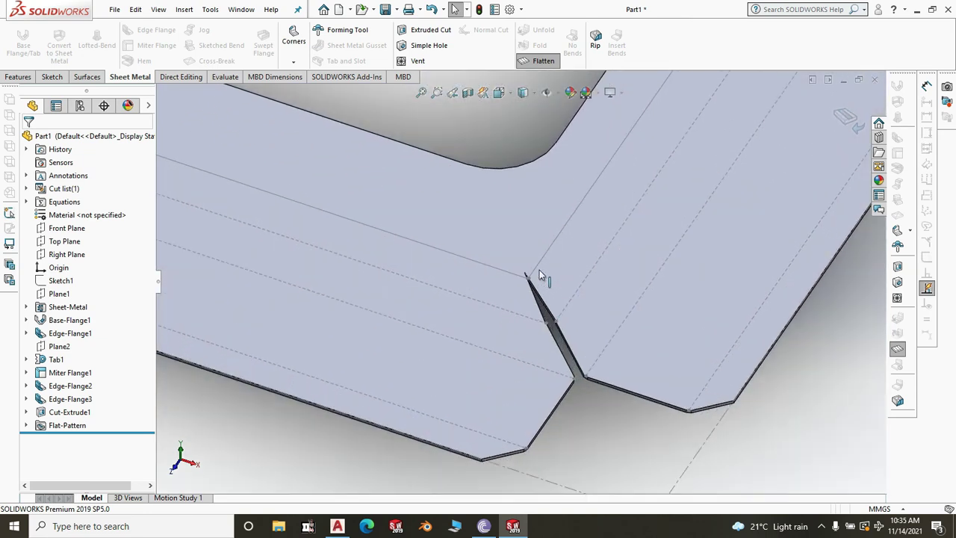
pyautogui.scroll(3, 556, 301)
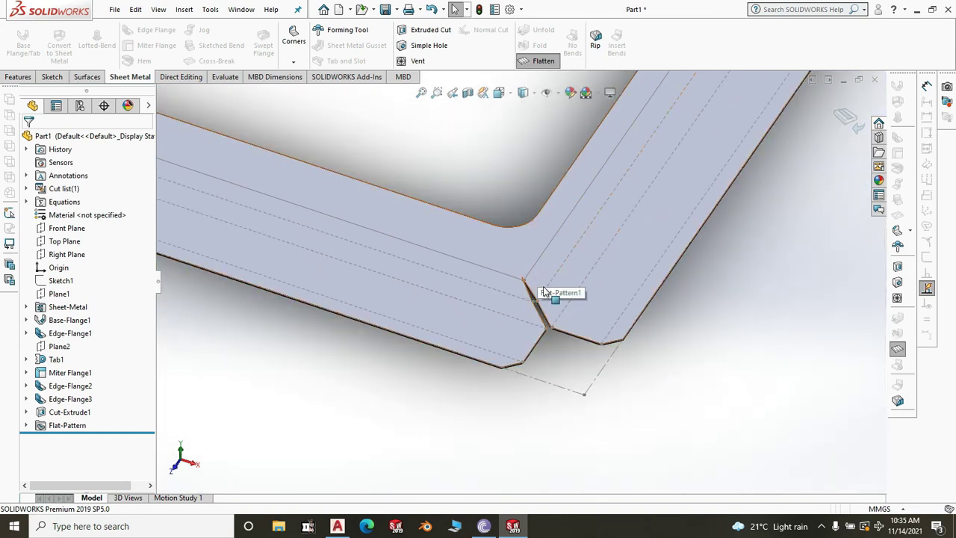
pyautogui.scroll(5, 553, 314)
pyautogui.scroll(-3, 613, 150)
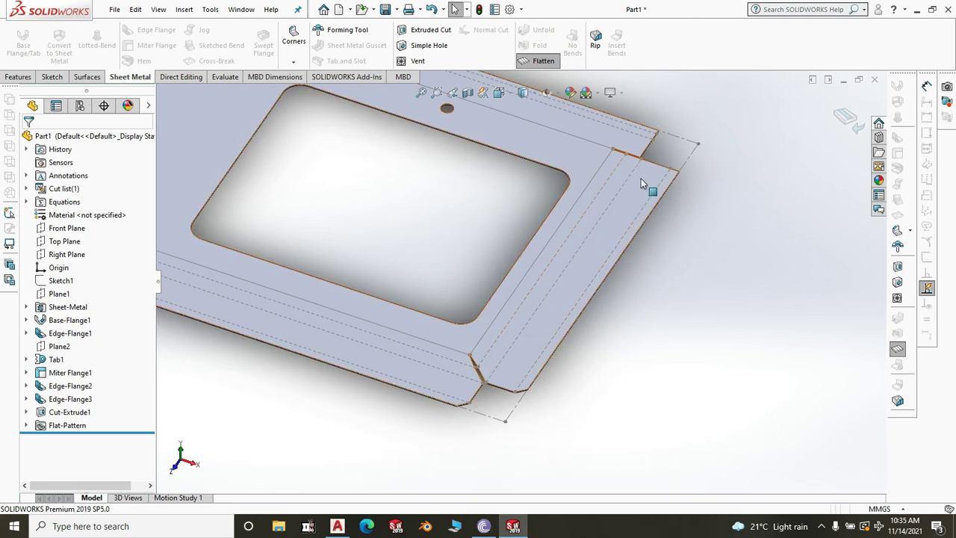
# - Inspect the two corner reliefs and the side flange's bend lines at the end farthest from the cutout
pyautogui.scroll(3, 590, 215)
pyautogui.moveTo(667, 256); pyautogui.dragTo(325, 164, button='middle')
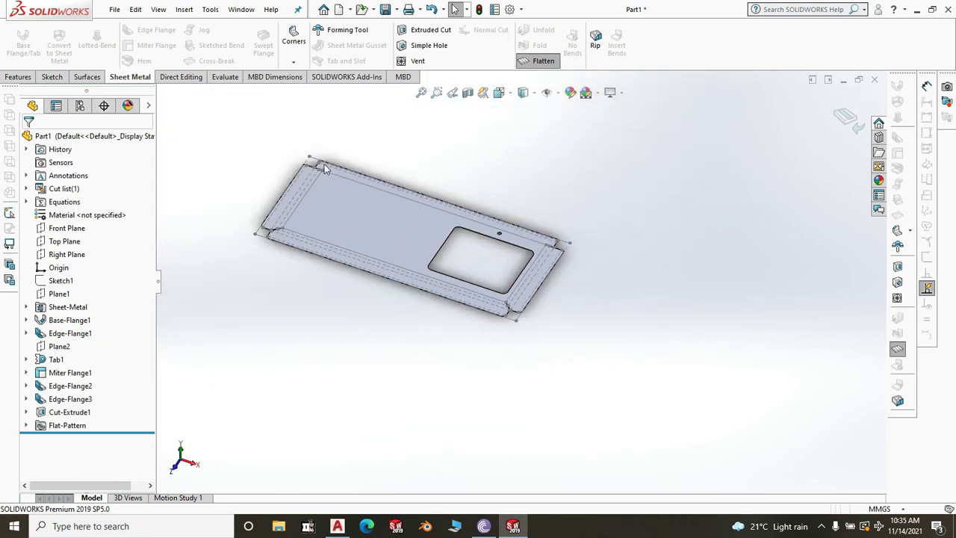
pyautogui.scroll(-5, 325, 164)
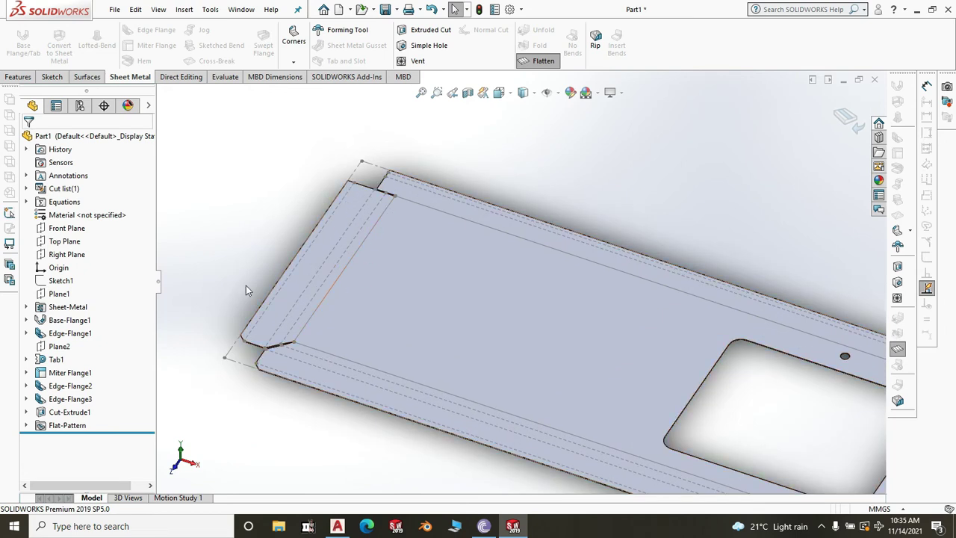
pyautogui.scroll(-2, 482, 249)
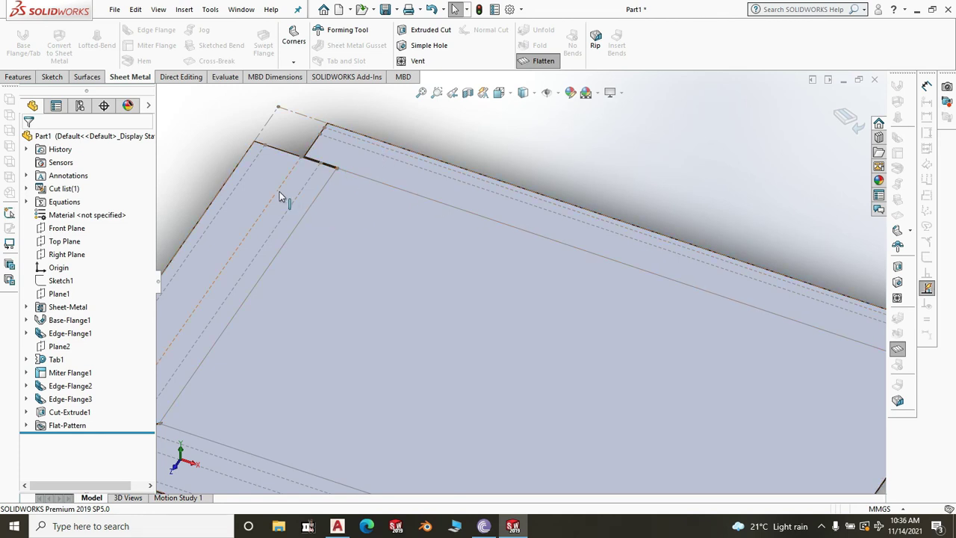
pyautogui.scroll(3, 279, 192)
pyautogui.scroll(-3, 307, 372)
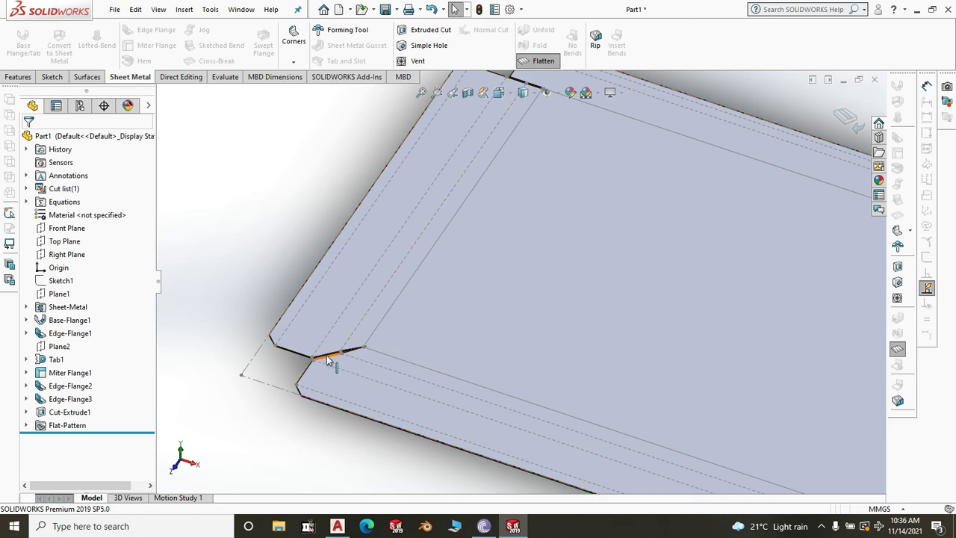
pyautogui.scroll(-4, 367, 356)
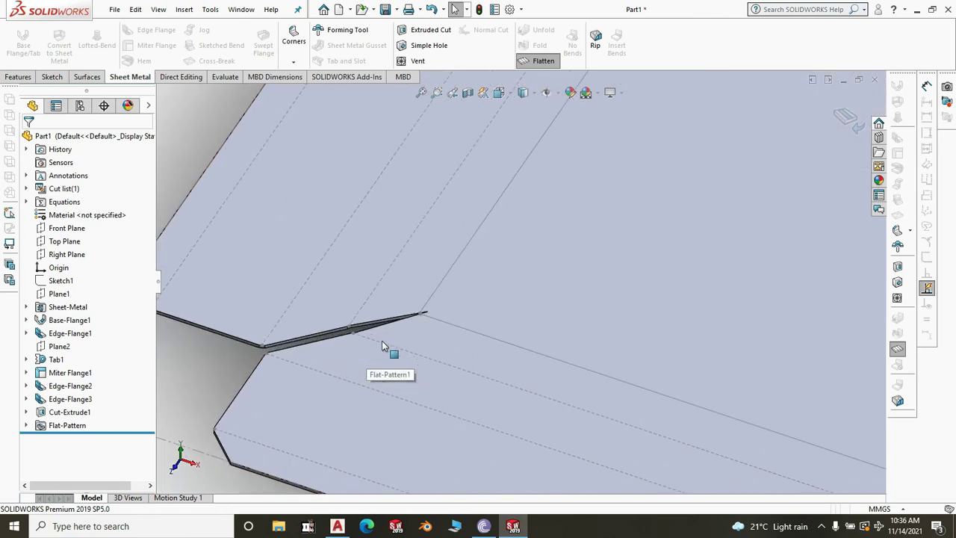
pyautogui.scroll(3, 383, 340)
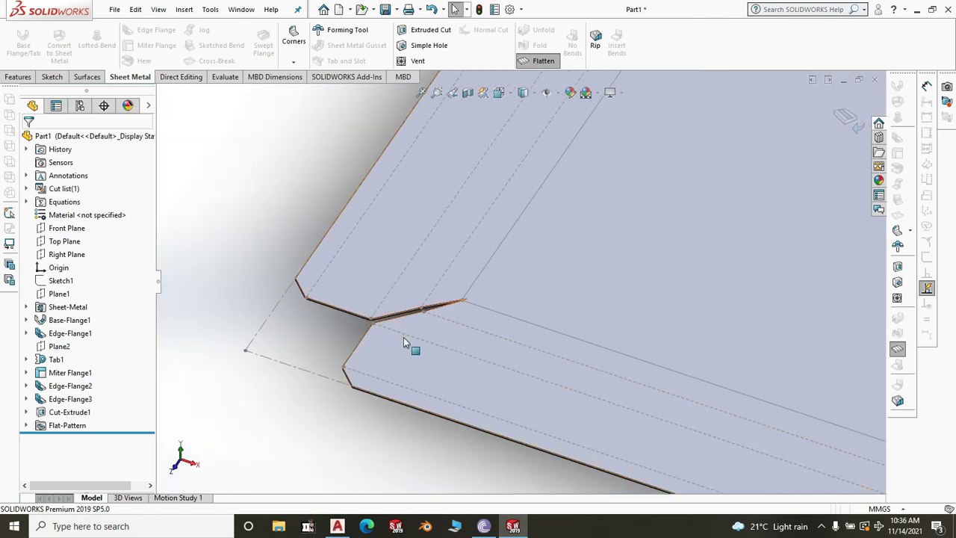
pyautogui.scroll(8, 403, 343)
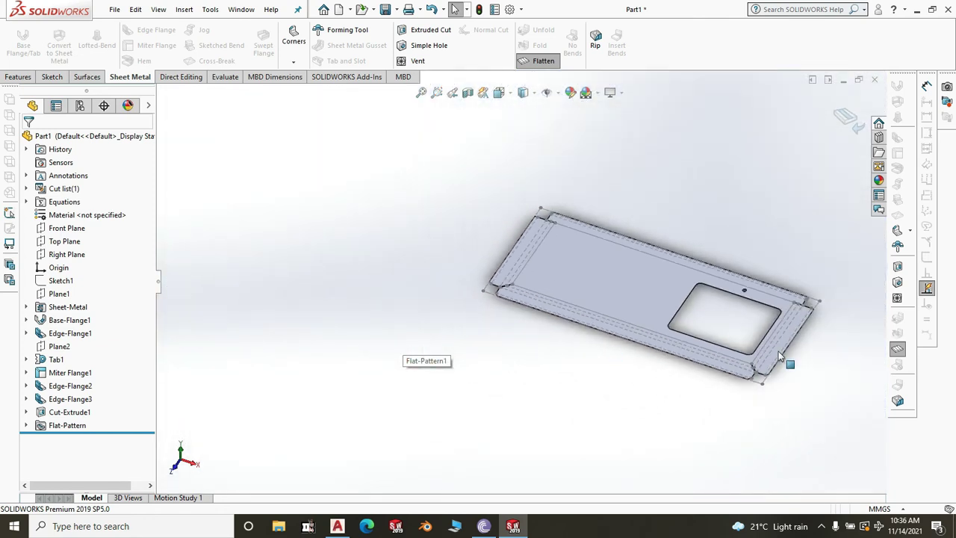
# - Review the whole flat pattern's outline, unfolded flanges and bend lines around the cutout and hole
pyautogui.scroll(-2, 779, 352)
pyautogui.scroll(3, 547, 280)
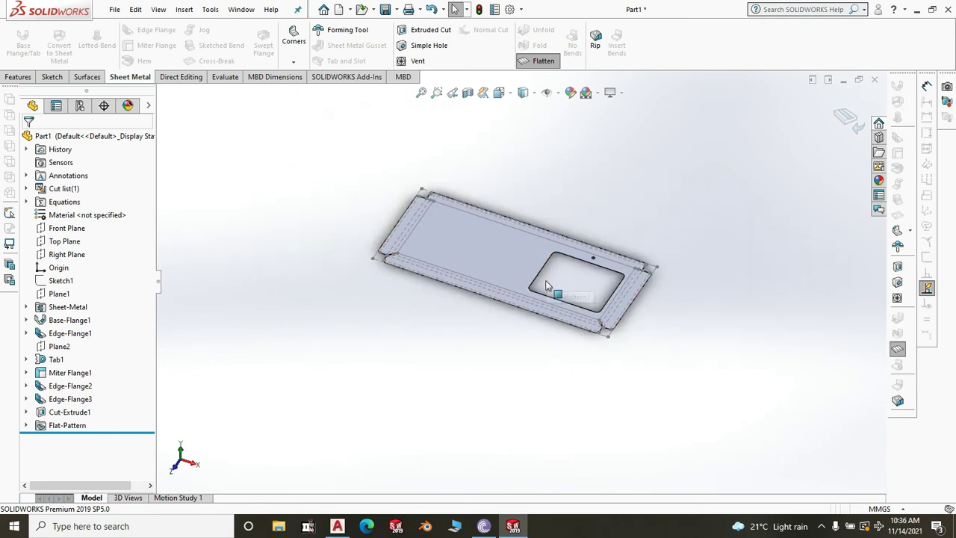
pyautogui.scroll(2, 546, 287)
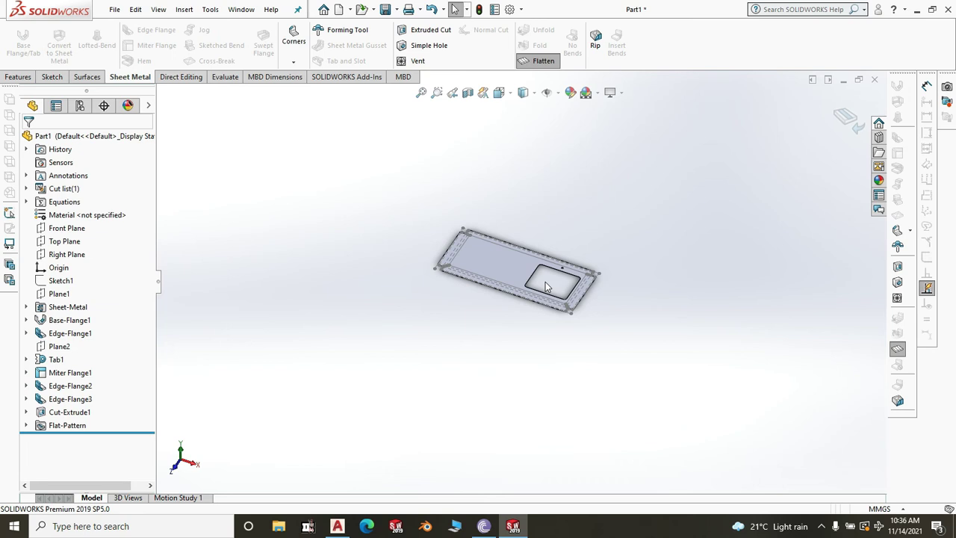
pyautogui.scroll(-1, 546, 278)
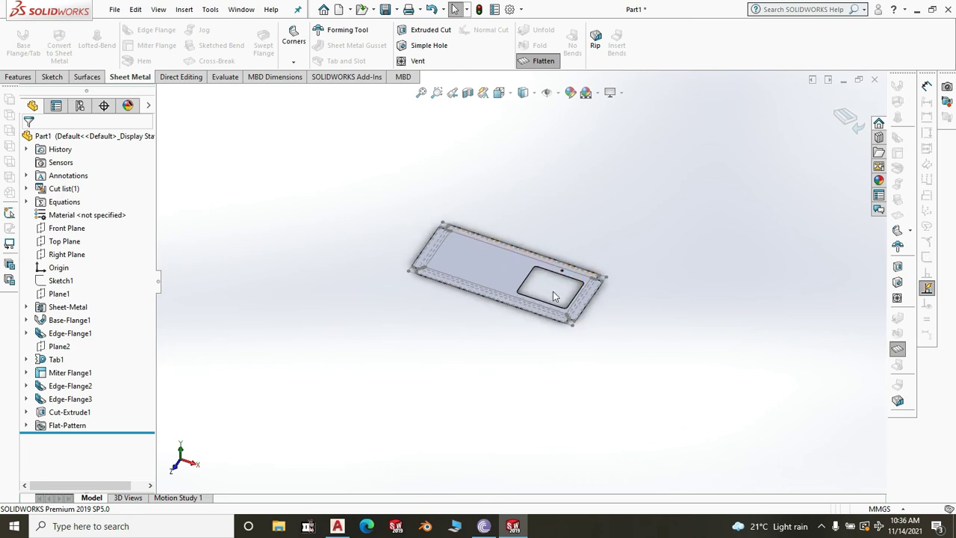
pyautogui.scroll(-3, 435, 276)
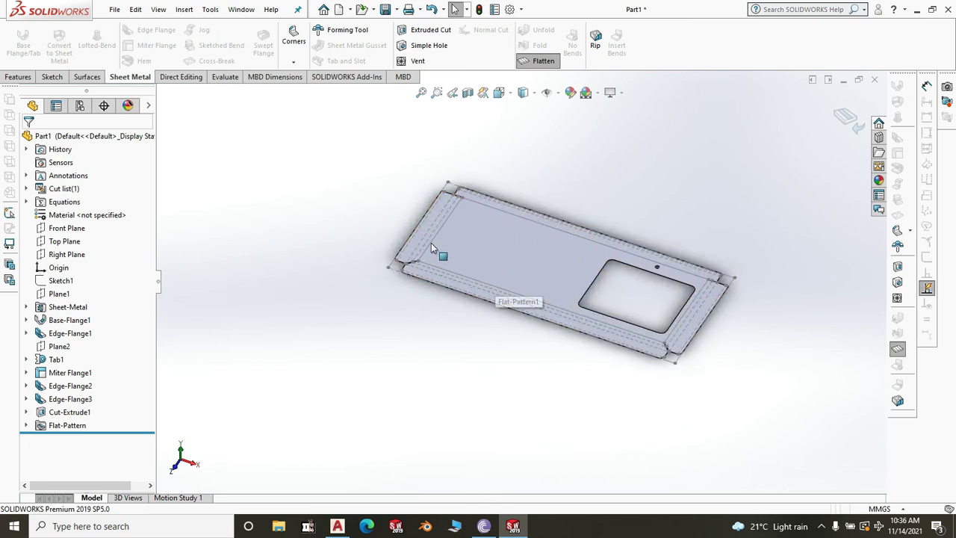
pyautogui.scroll(-2, 684, 332)
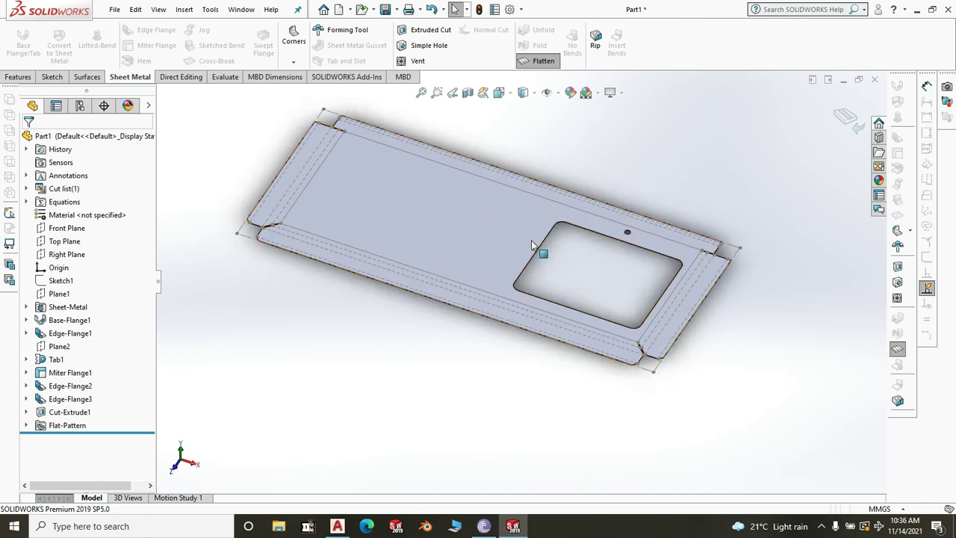
pyautogui.scroll(2, 577, 296)
pyautogui.scroll(-3, 535, 274)
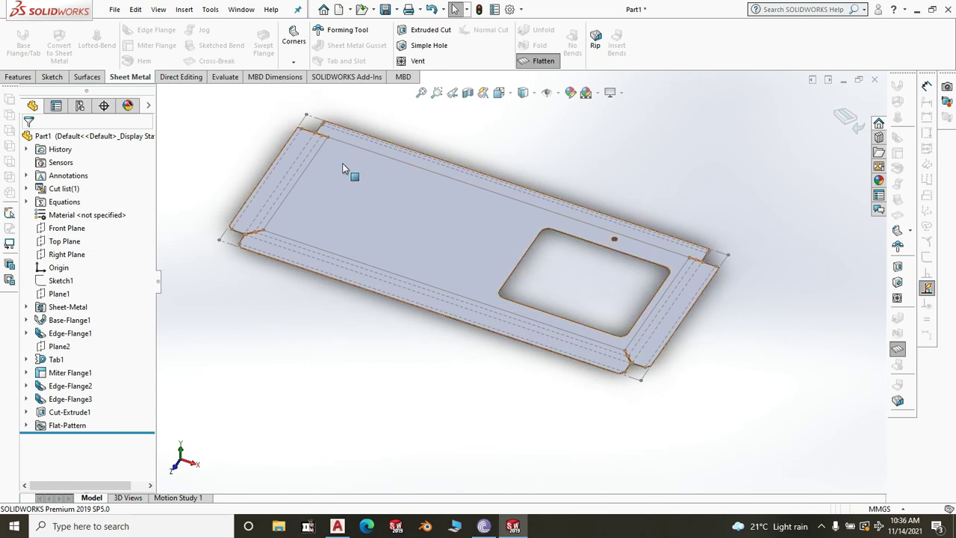
pyautogui.scroll(-3, 336, 176)
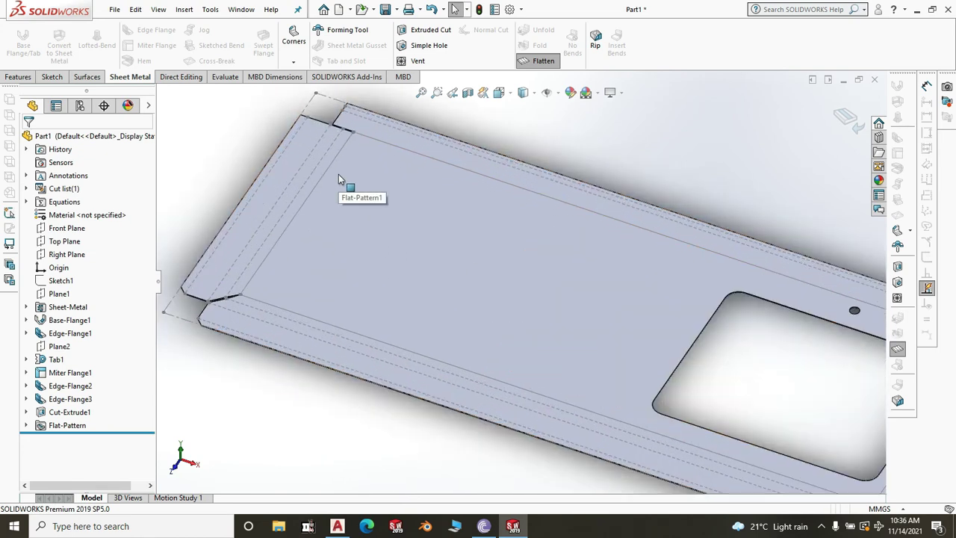
pyautogui.scroll(2, 330, 225)
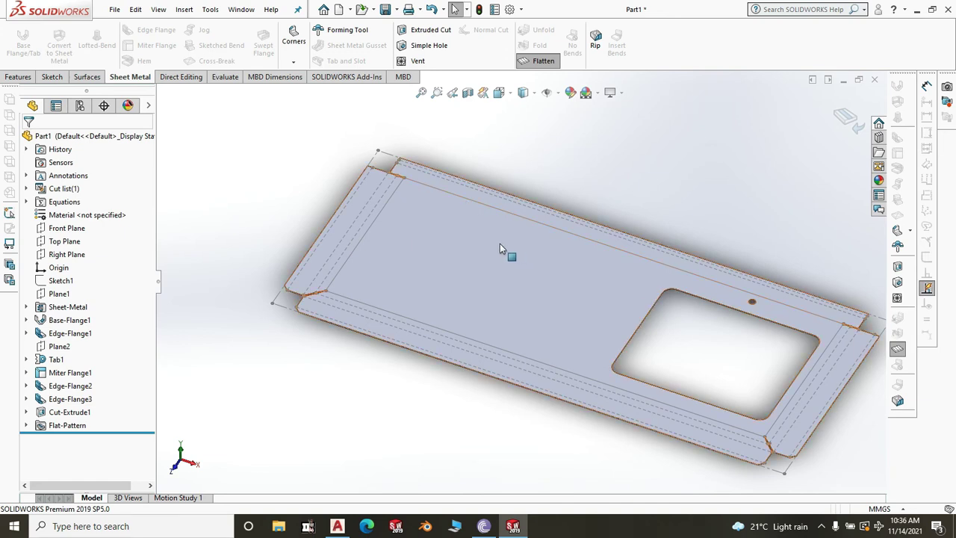
pyautogui.scroll(-2, 493, 247)
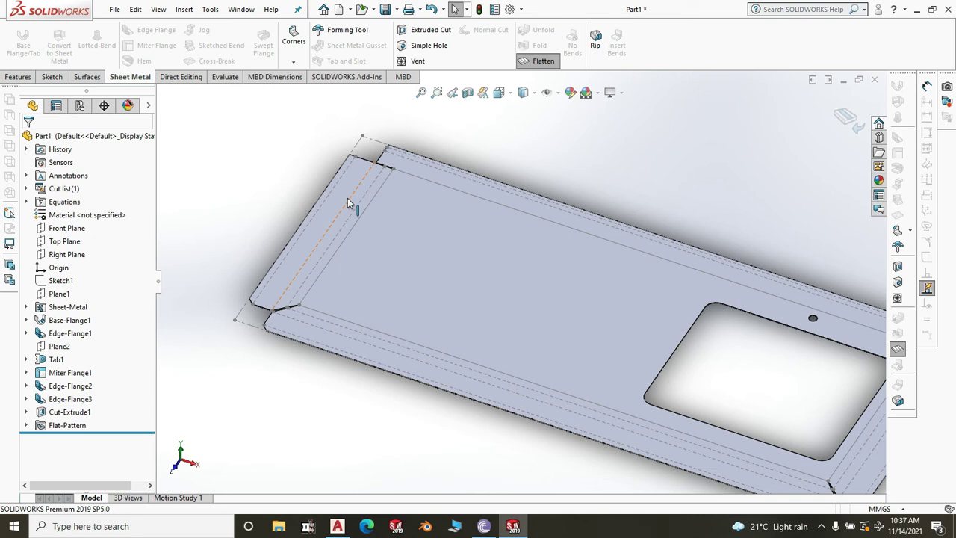
pyautogui.scroll(-3, 347, 198)
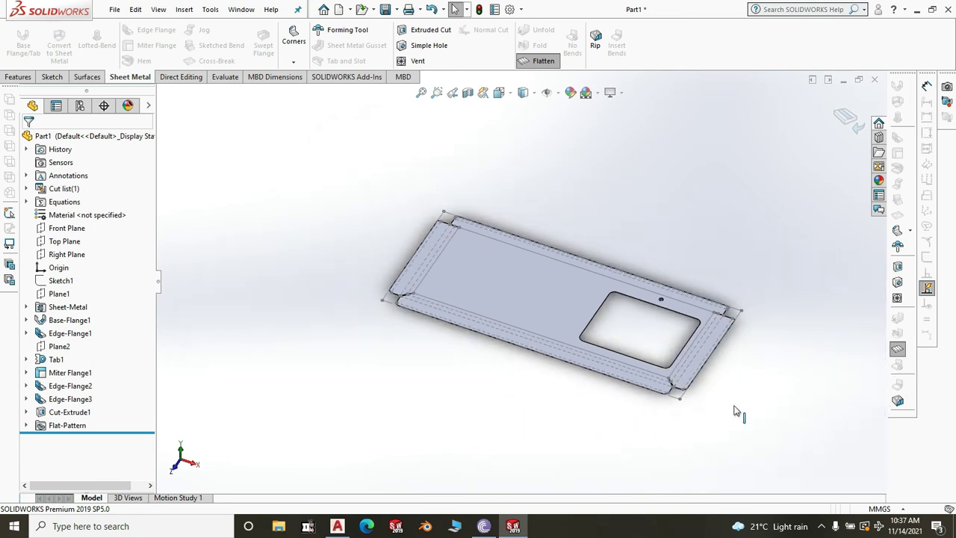
pyautogui.press('f')
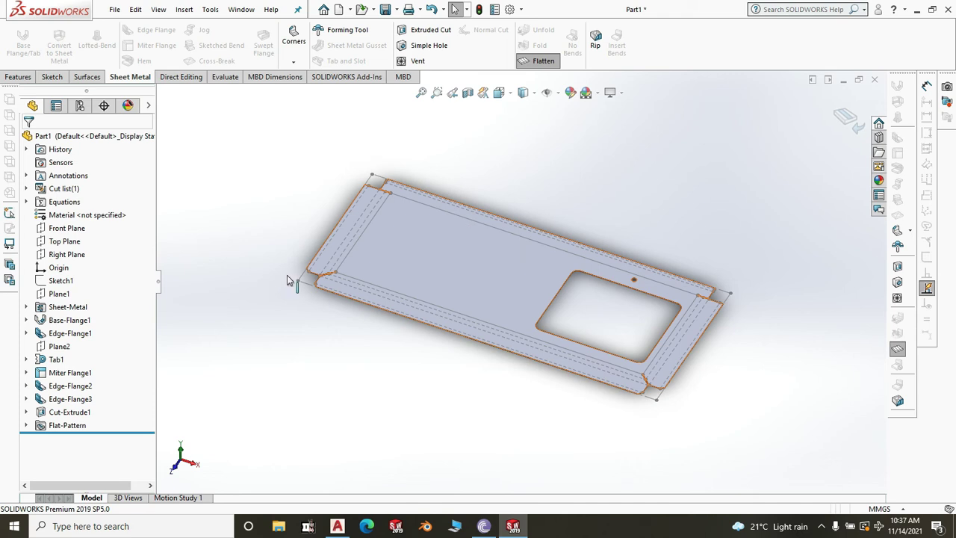
# - Check the mitered gap and notch at the front corner farthest from the cutout against the complete flat pattern
pyautogui.scroll(-4, 390, 273)
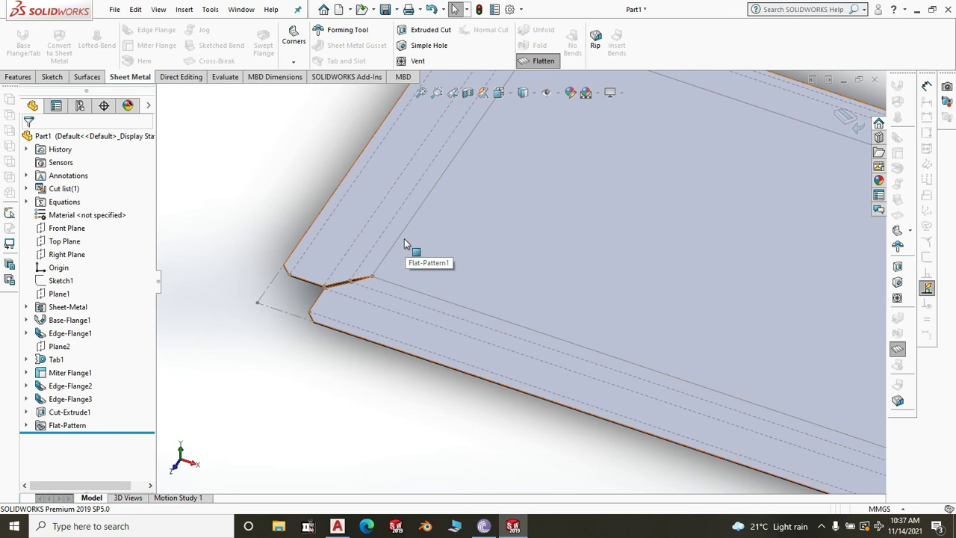
pyautogui.scroll(4, 404, 243)
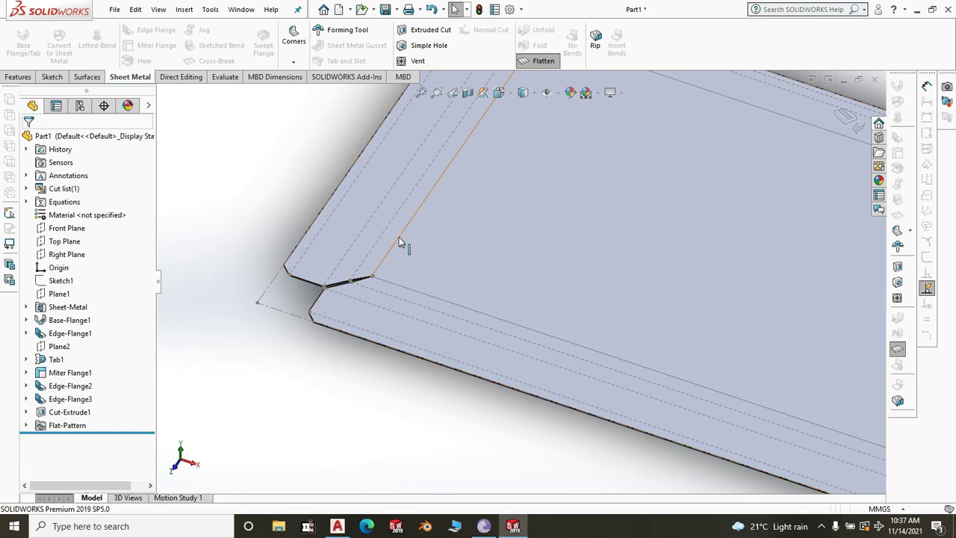
pyautogui.scroll(3, 420, 287)
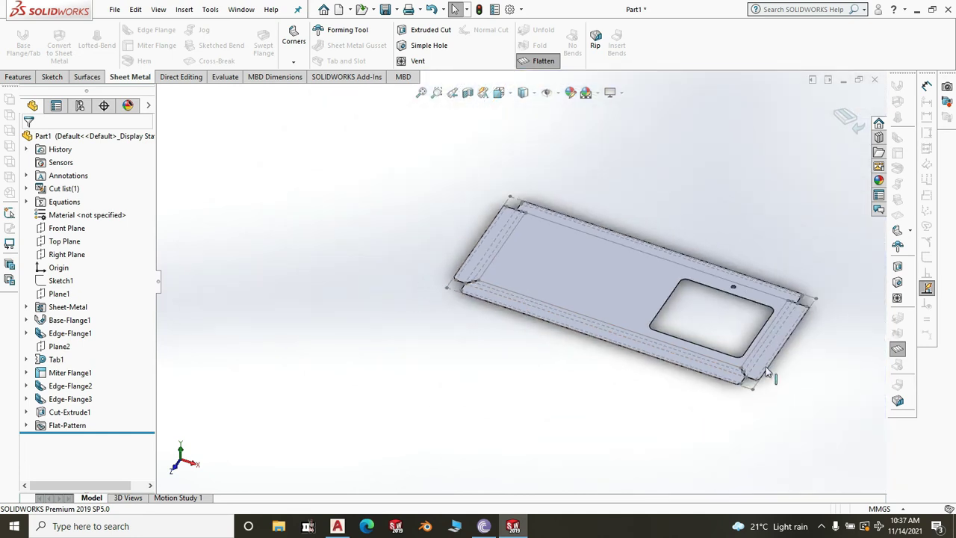
pyautogui.scroll(-2, 769, 371)
pyautogui.scroll(-2, 450, 221)
pyautogui.scroll(-2, 299, 239)
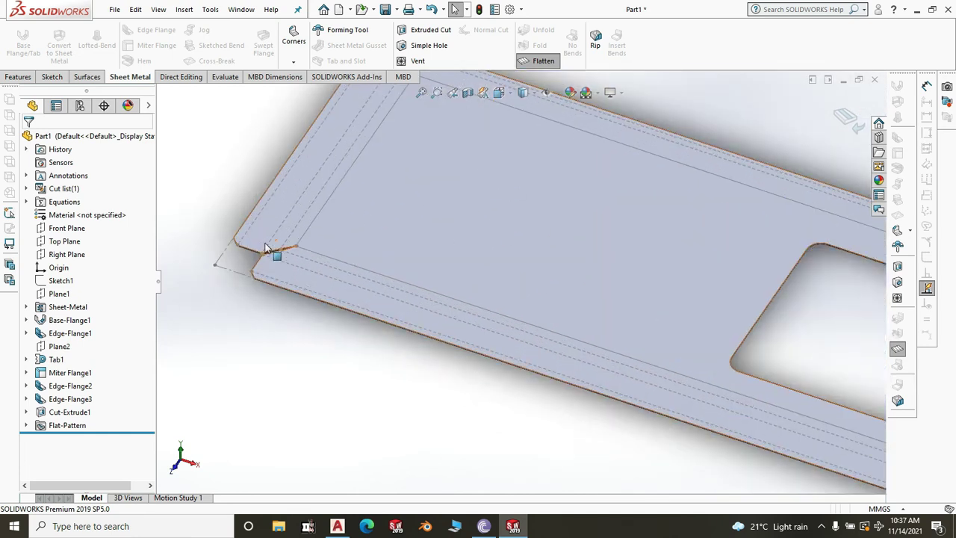
pyautogui.scroll(-2, 265, 248)
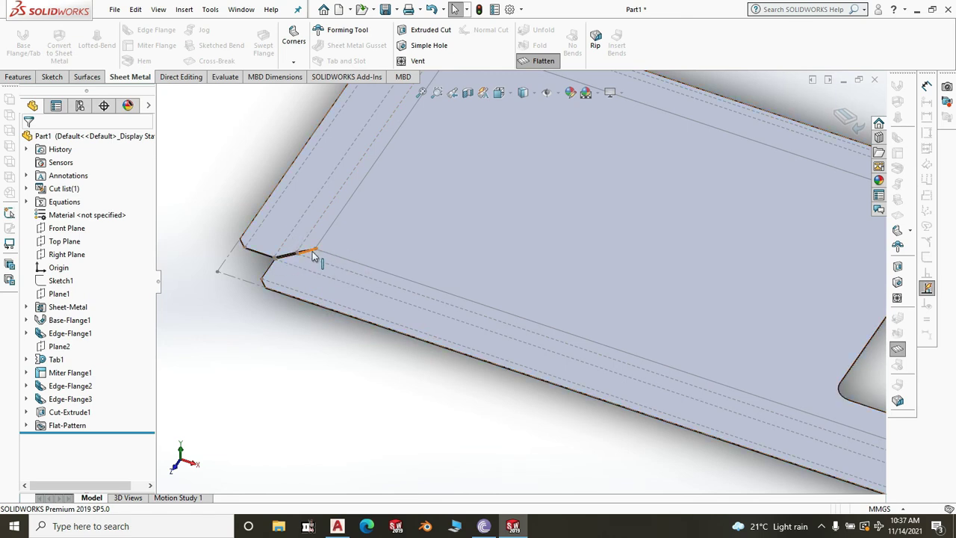
pyautogui.scroll(3, 312, 251)
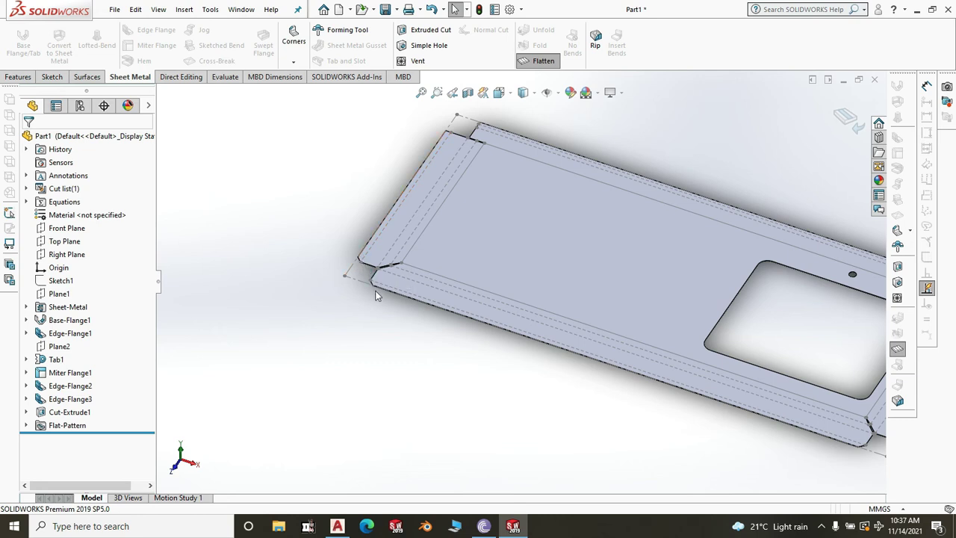
pyautogui.scroll(5, 376, 296)
pyautogui.scroll(-2, 616, 308)
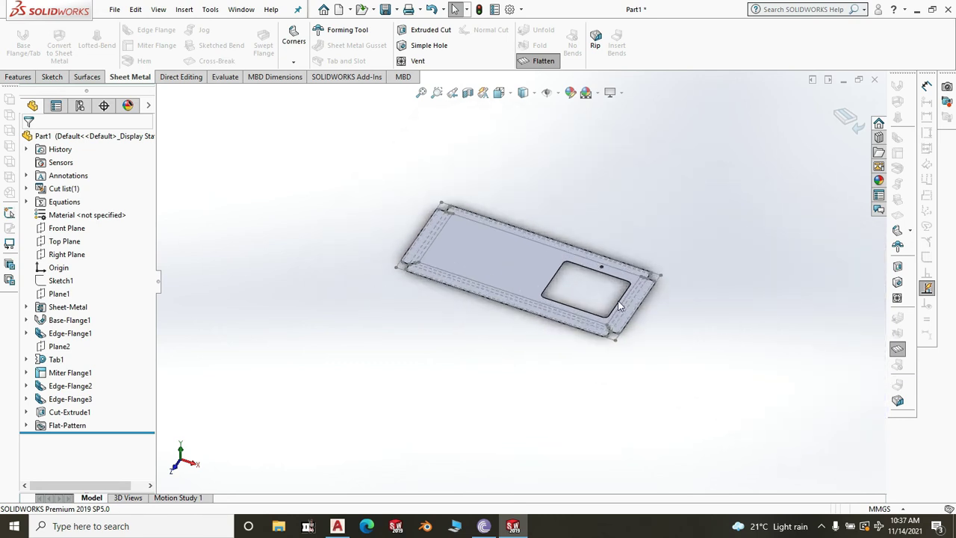
# - Return the panel to its folded state and save the part as "1. Sink Top" in the Desktop's Sink folder
pyautogui.click(845, 117)
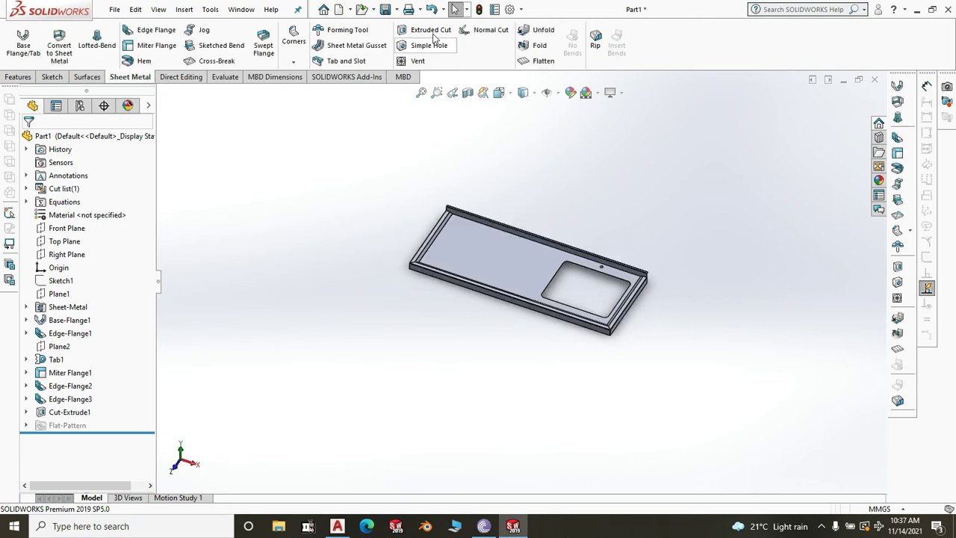
pyautogui.click(386, 10)
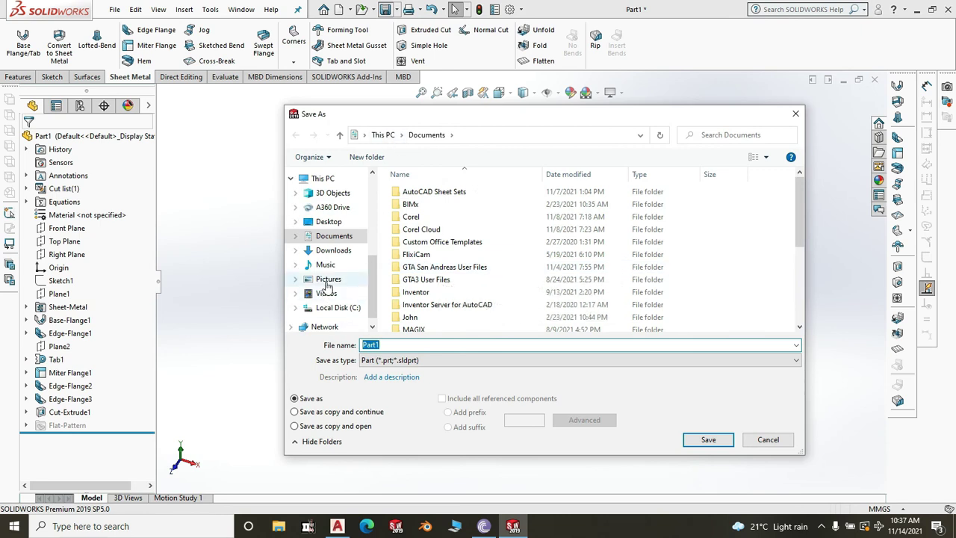
pyautogui.click(330, 224)
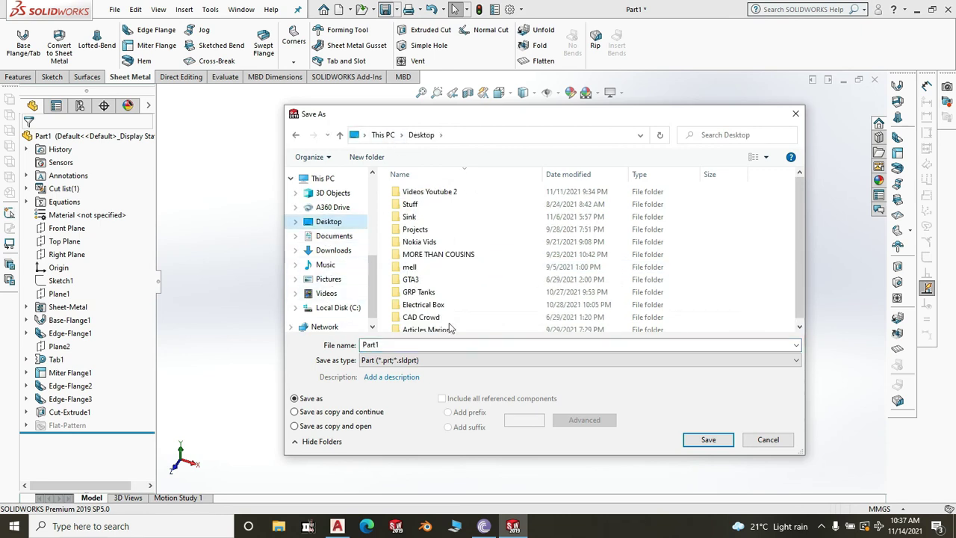
pyautogui.doubleClick(411, 216)
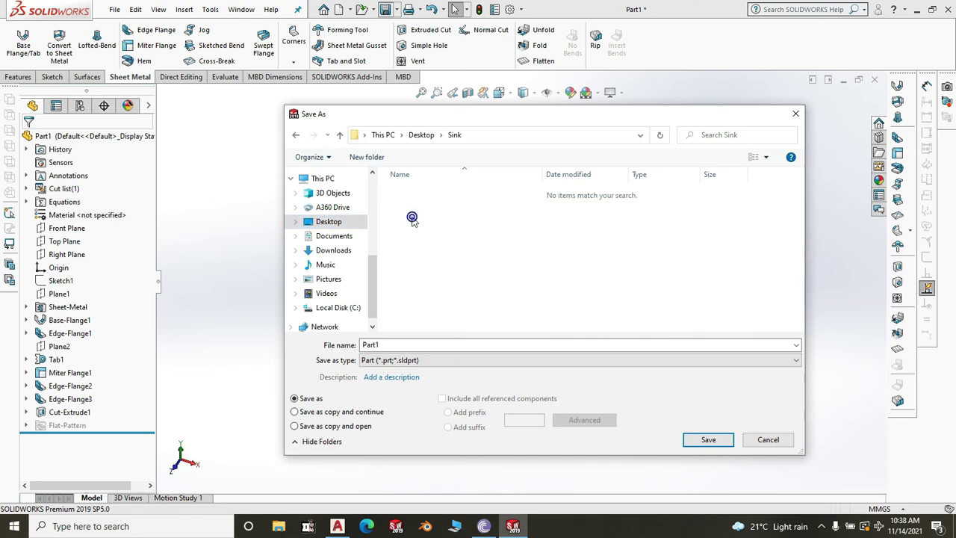
pyautogui.doubleClick(380, 345)
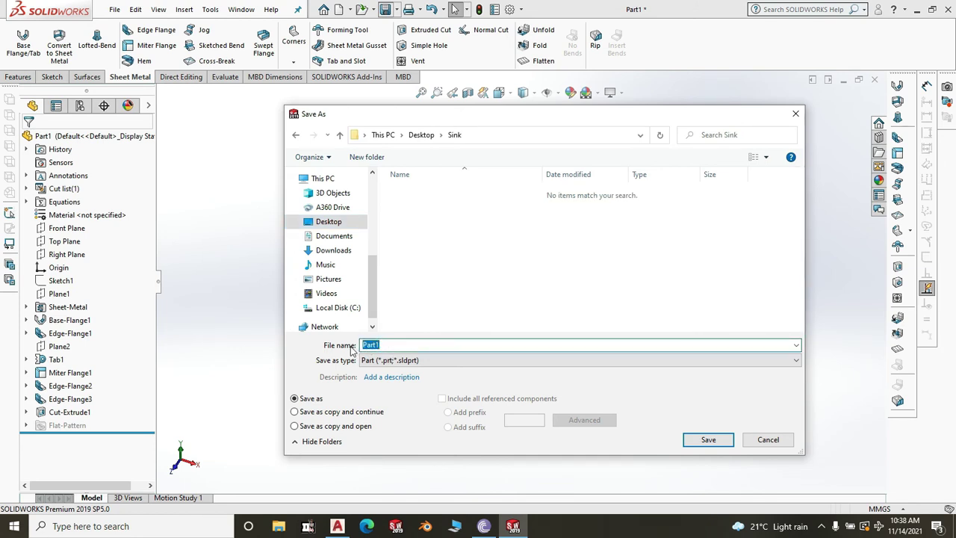
pyautogui.write('1. Sink Top')
pyautogui.click(709, 440)
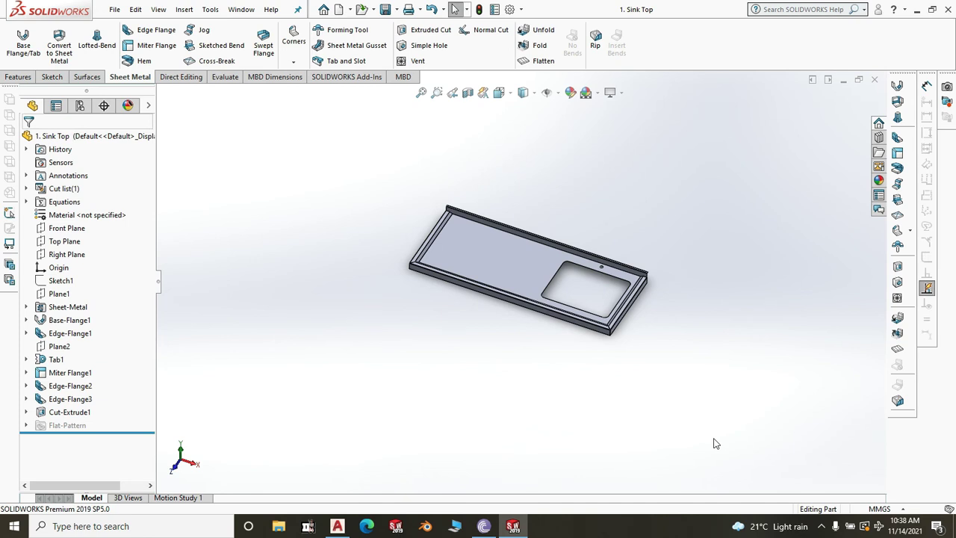
# - Examine the folded panel's sink cutout, tap hole and the adjoining flanges and front corner
pyautogui.scroll(-3, 657, 321)
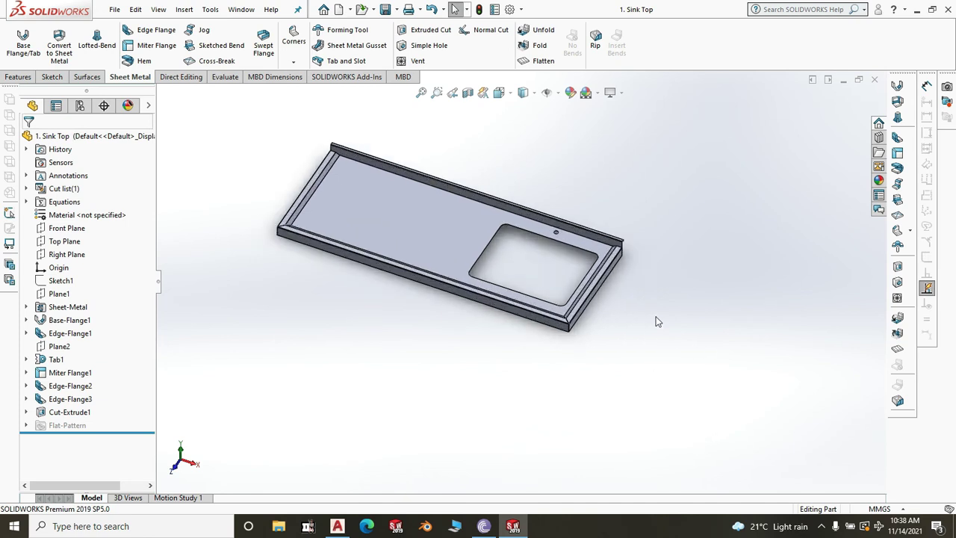
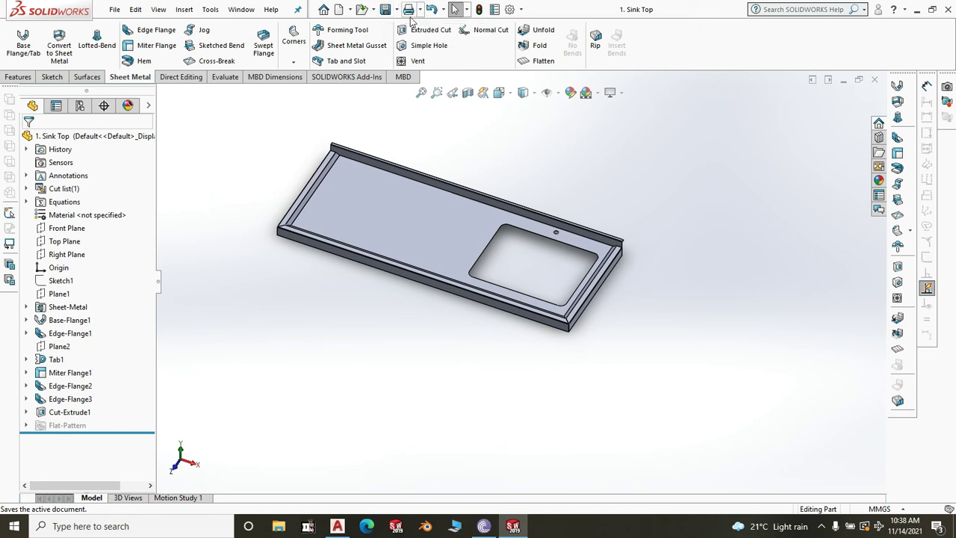
pyautogui.scroll(-4, 340, 169)
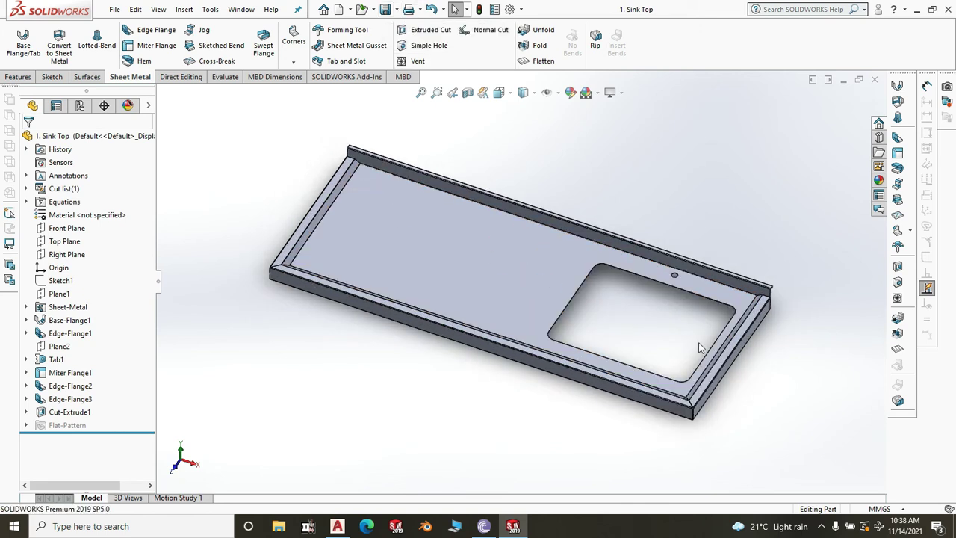
pyautogui.scroll(-5, 698, 287)
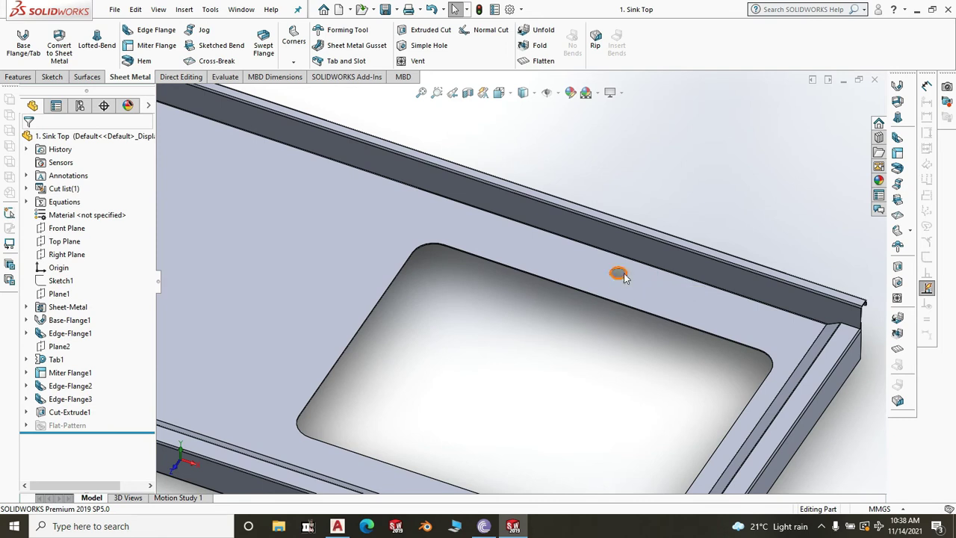
pyautogui.scroll(5, 627, 277)
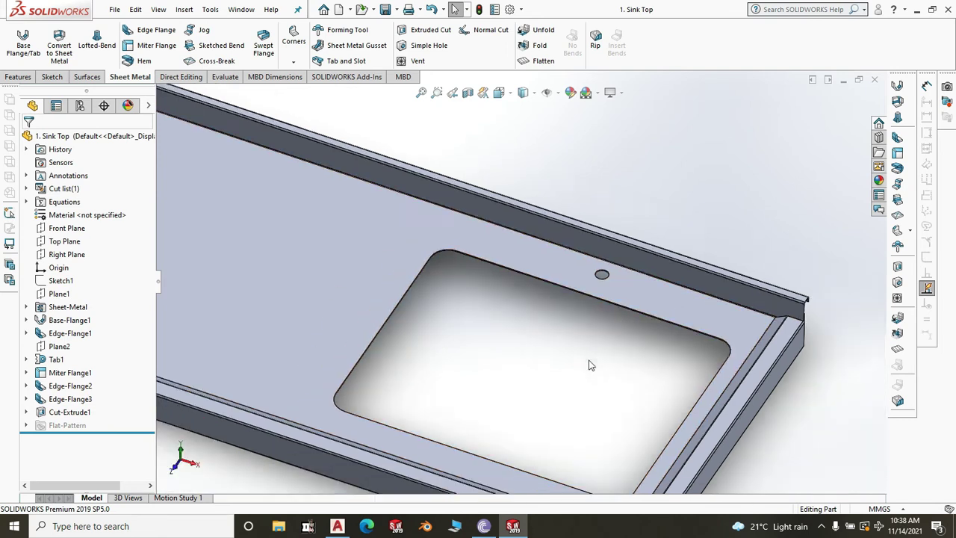
pyautogui.scroll(-4, 617, 438)
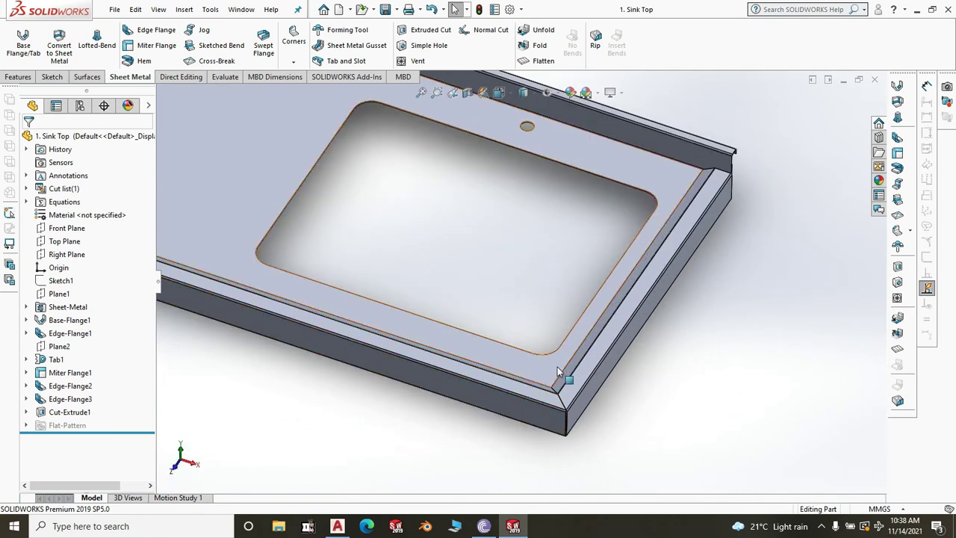
pyautogui.scroll(2, 604, 425)
pyautogui.scroll(2, 650, 374)
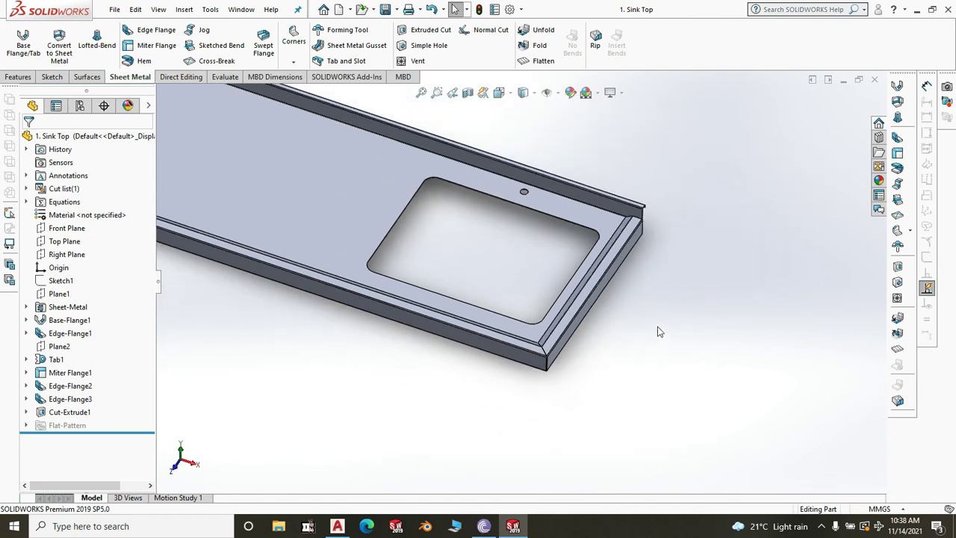
pyautogui.scroll(3, 635, 224)
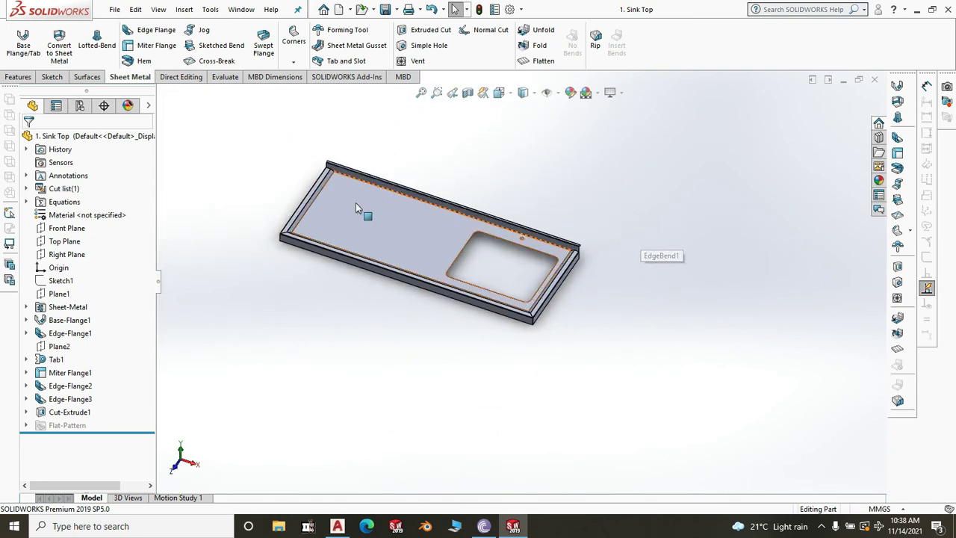
# - Inspect the folded front corner farthest from the cutout, and review the whole sink top from several angles
pyautogui.scroll(-1, 353, 202)
pyautogui.scroll(-1, 353, 201)
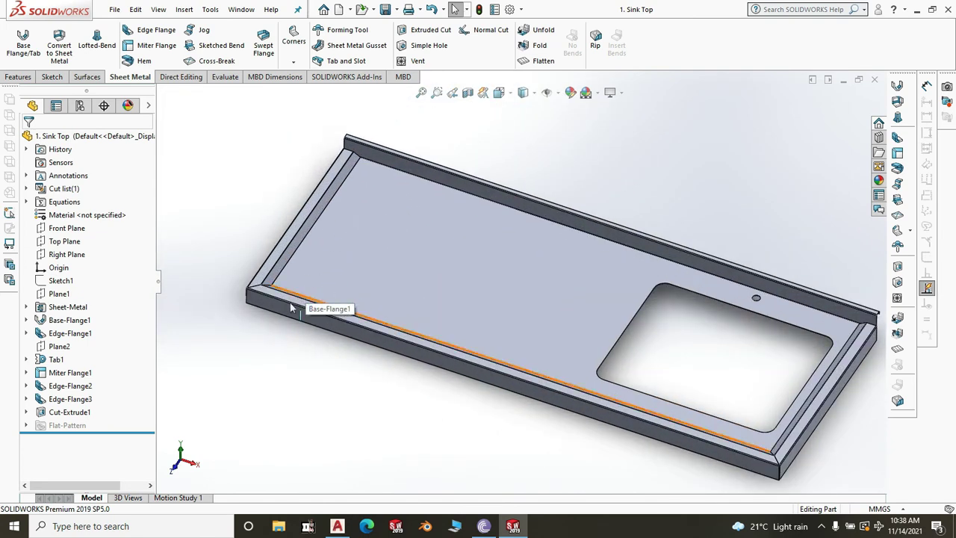
pyautogui.scroll(-2, 254, 306)
pyautogui.moveTo(256, 316); pyautogui.dragTo(308, 309, button='middle')
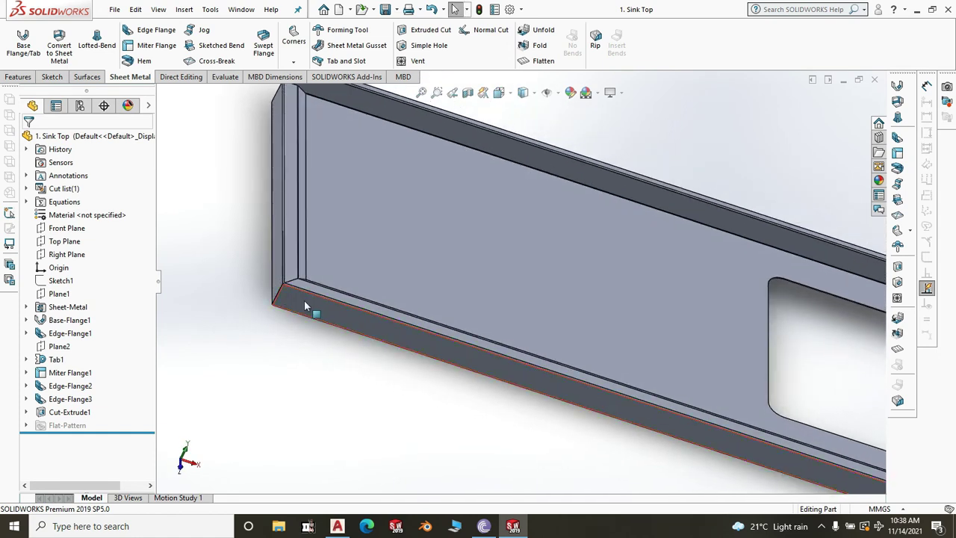
pyautogui.scroll(3, 305, 305)
pyautogui.moveTo(732, 422); pyautogui.dragTo(684, 401, button='middle')
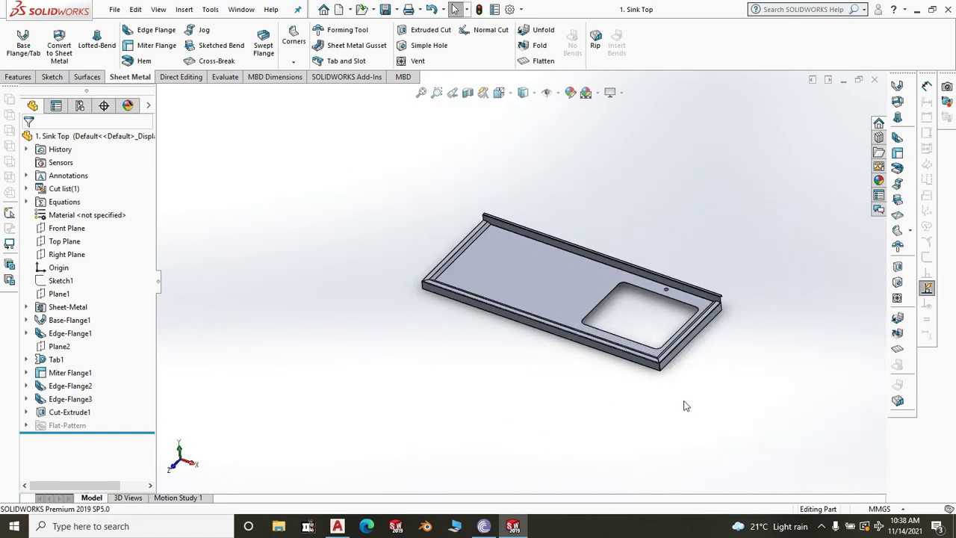
pyautogui.scroll(-3, 702, 367)
pyautogui.scroll(2, 715, 372)
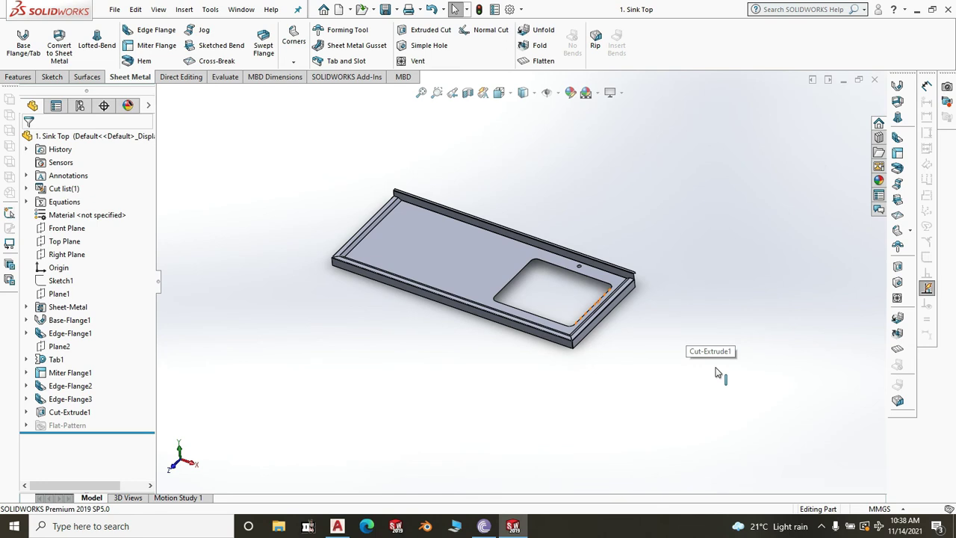
pyautogui.scroll(2, 715, 372)
pyautogui.scroll(-3, 481, 262)
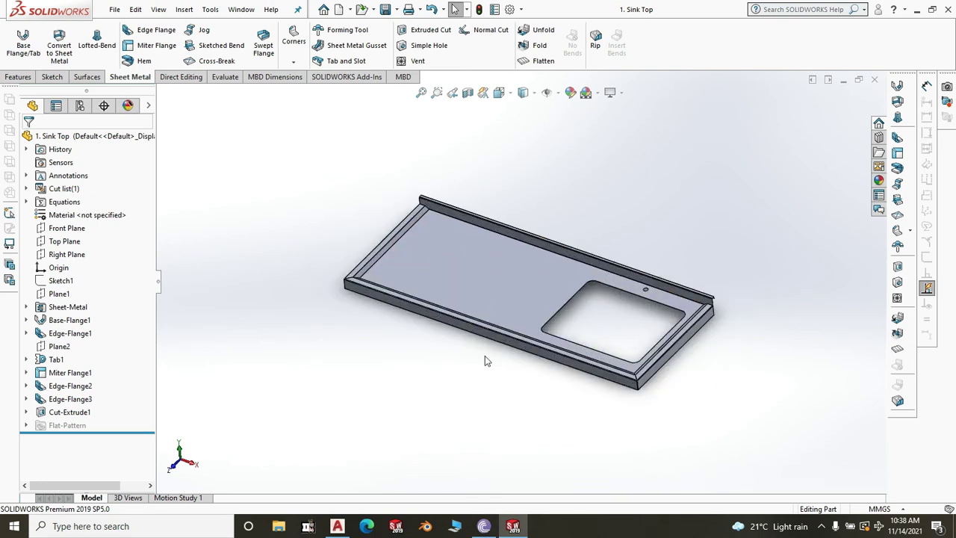
pyautogui.moveTo(485, 357)
pyautogui.mouseDown(button='middle')
pyautogui.moveTo(490, 352)
pyautogui.moveTo(495, 367)
pyautogui.mouseUp(button='middle')
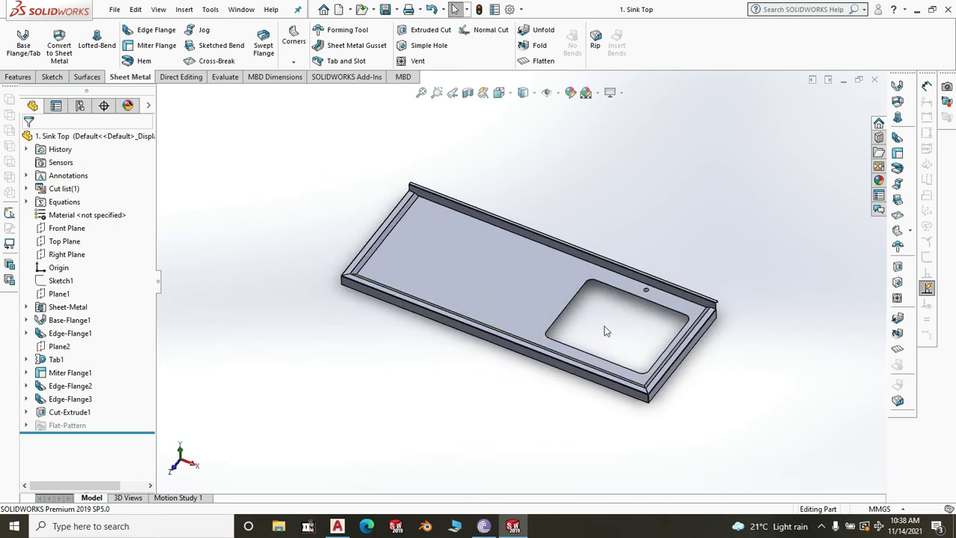
pyautogui.press('f')
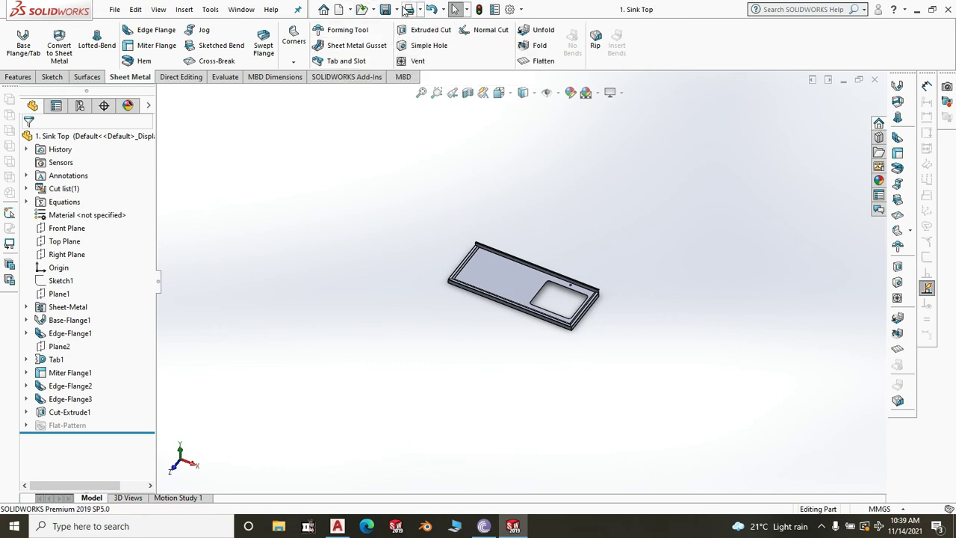
# - Export the sheet-metal geometry with bend lines as the DXF file "Flat pattern - 1. Sink Top" in the Sink folder
pyautogui.click(396, 9)
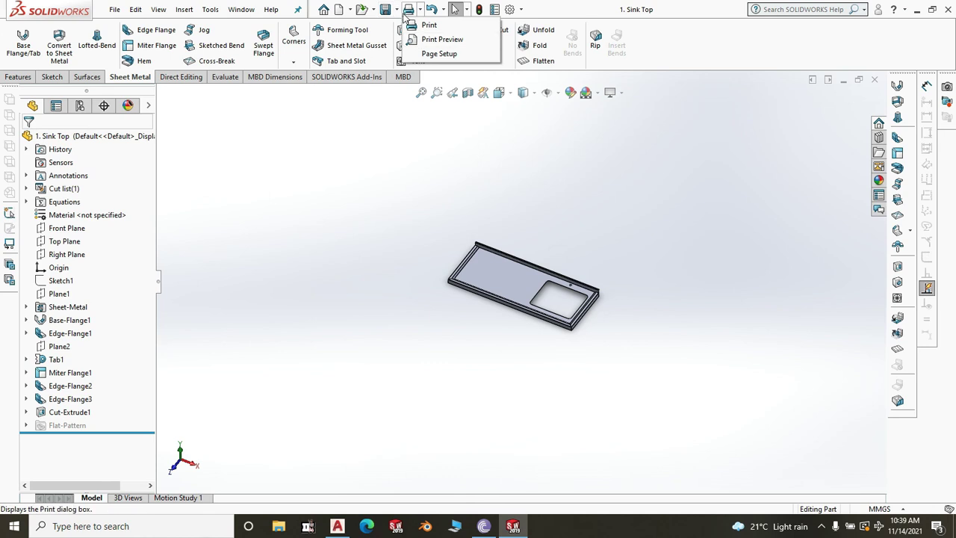
pyautogui.click(409, 39)
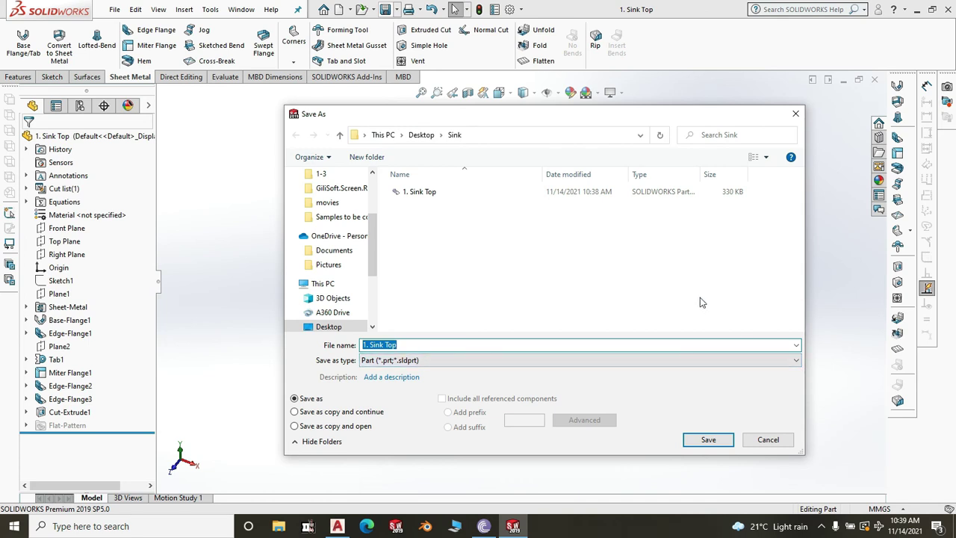
pyautogui.click(796, 362)
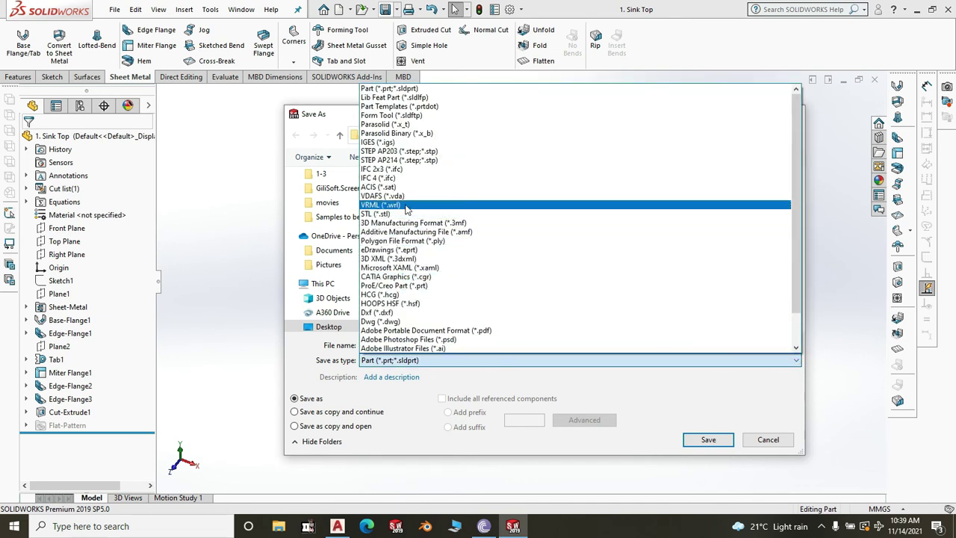
pyautogui.click(394, 312)
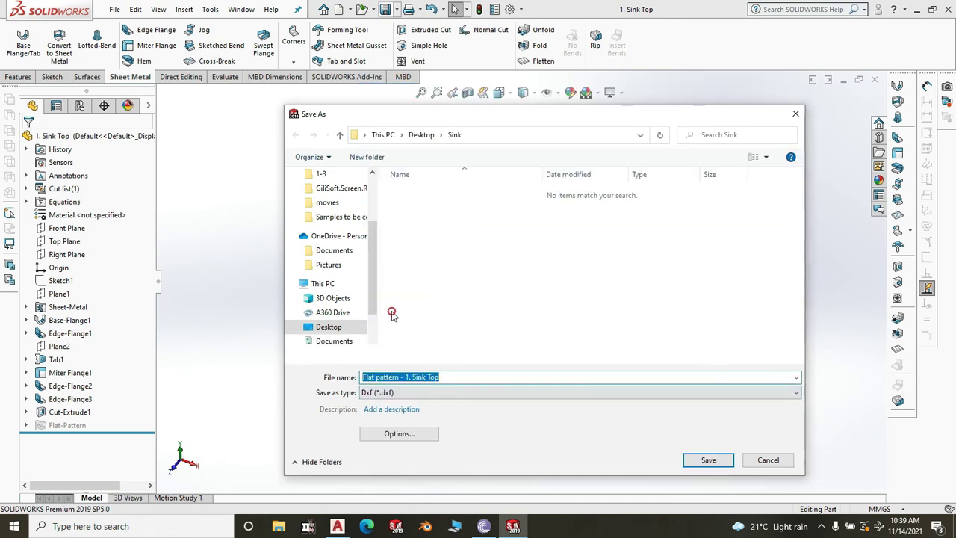
pyautogui.click(694, 461)
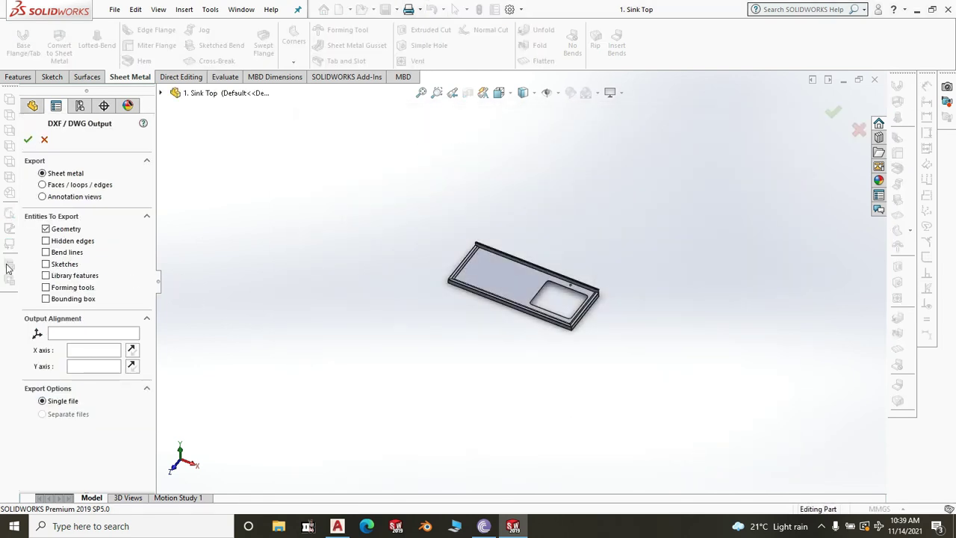
pyautogui.click(47, 253)
pyautogui.click(27, 139)
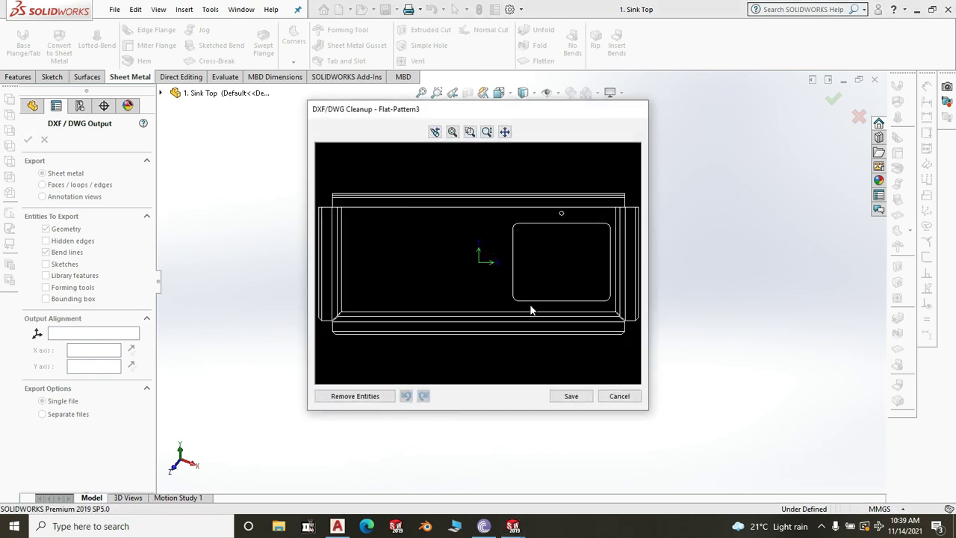
pyautogui.click(583, 398)
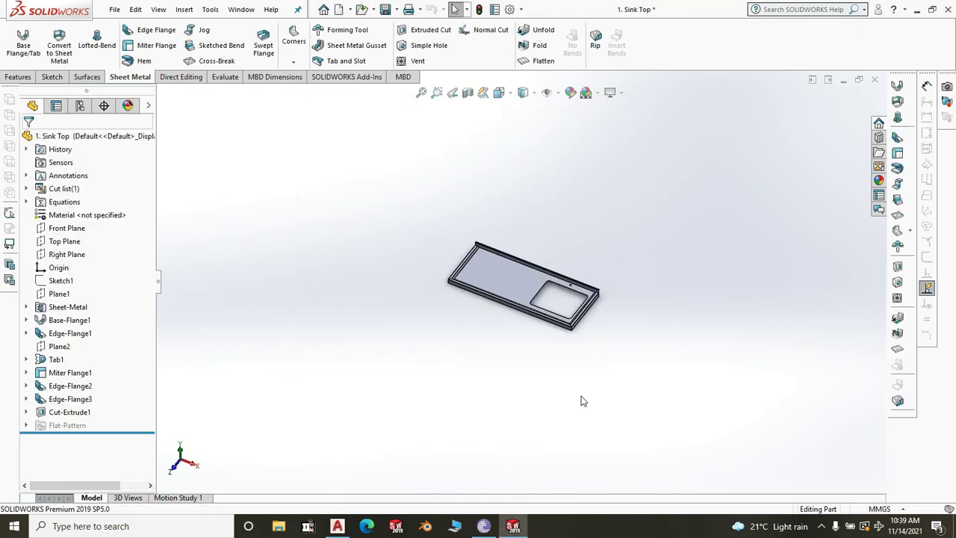
# - Switch to the desktop's Sink folder and open the "Flat pattern - 1. Sink Top" DXF in AutoCAD
pyautogui.click(918, 11)
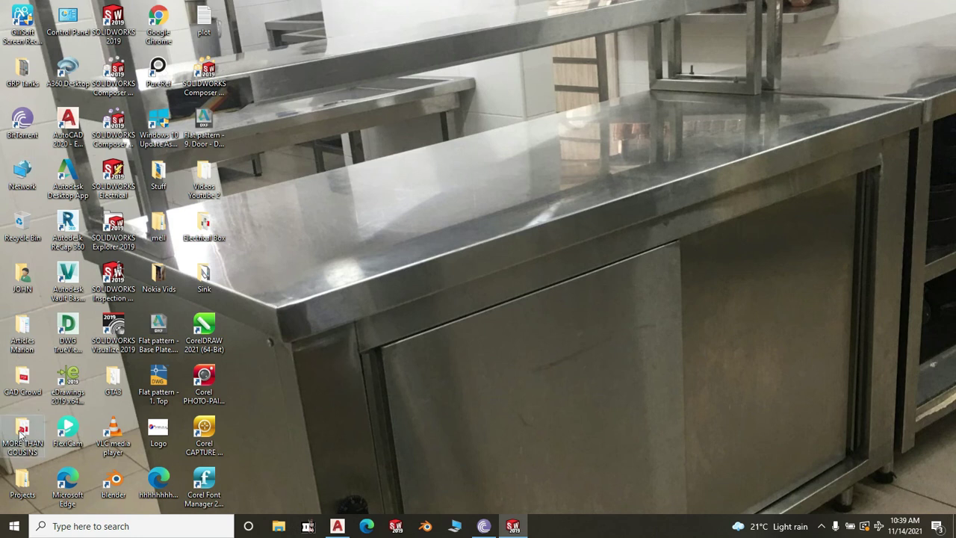
pyautogui.doubleClick(207, 278)
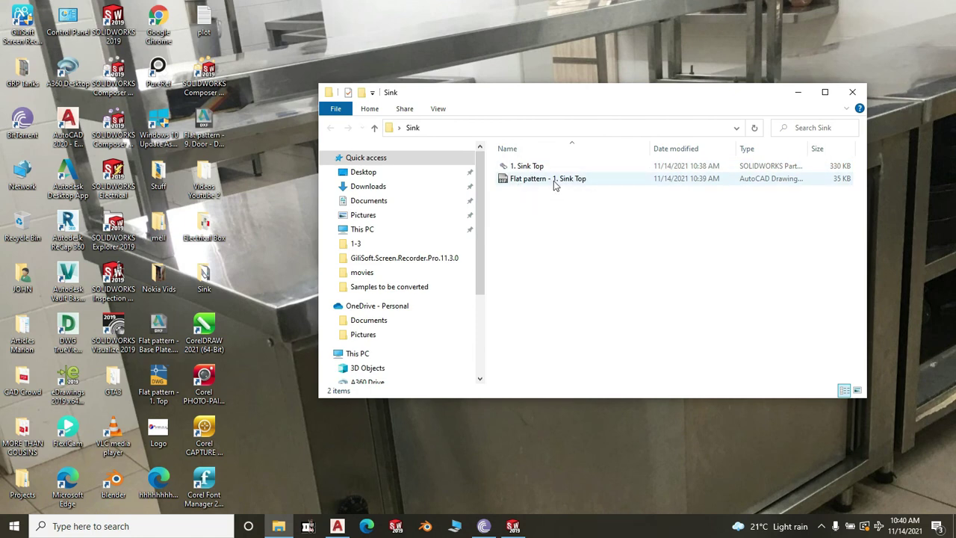
pyautogui.doubleClick(554, 186)
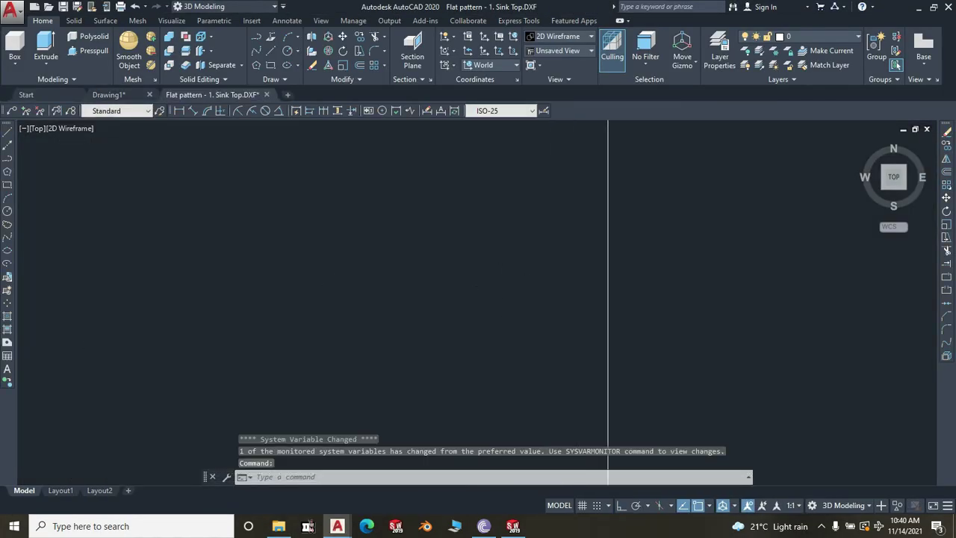
# - Examine the exported flat pattern's mitered corner gap and bend lines beside the sink cutout
pyautogui.scroll(-5, 506, 301)
pyautogui.scroll(10, 623, 321)
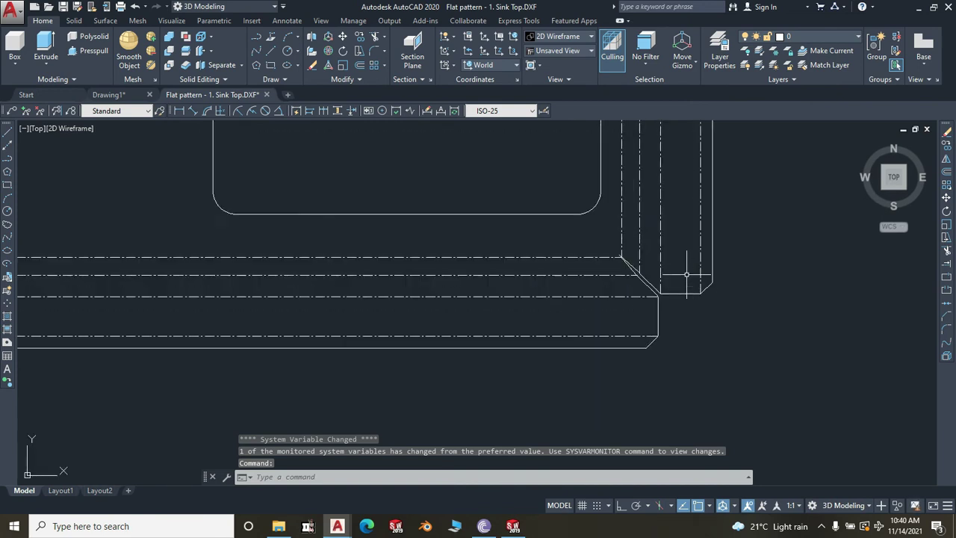
pyautogui.scroll(3, 565, 242)
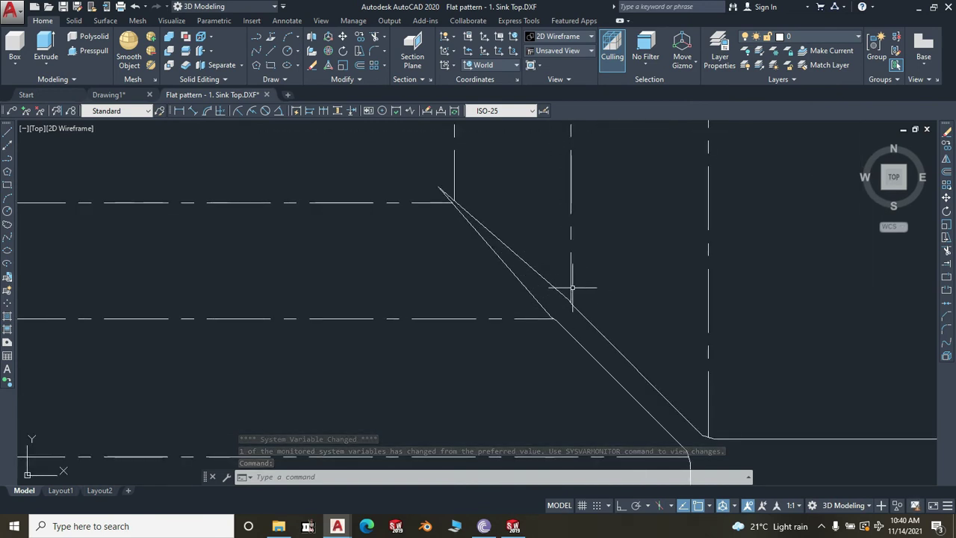
pyautogui.scroll(-1, 570, 284)
pyautogui.scroll(3, 585, 298)
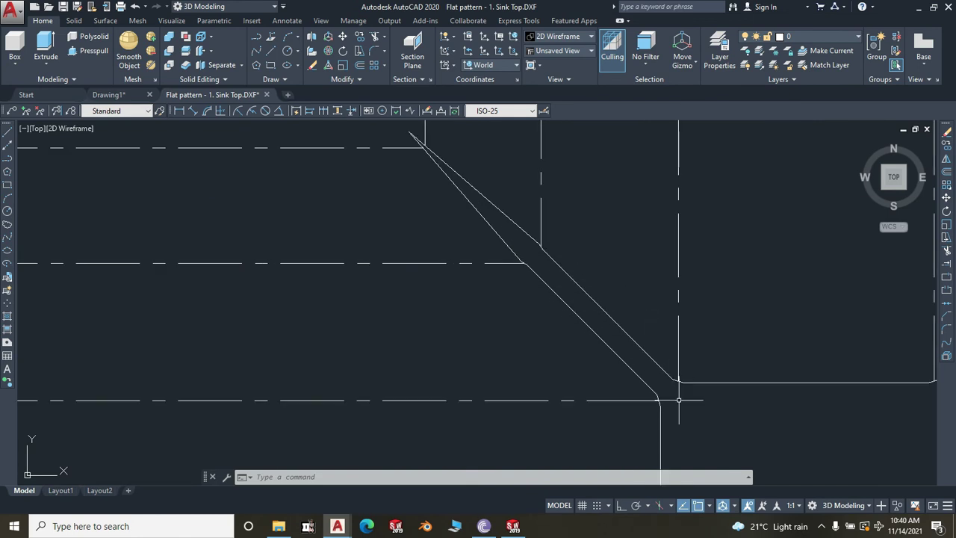
pyautogui.scroll(2, 679, 399)
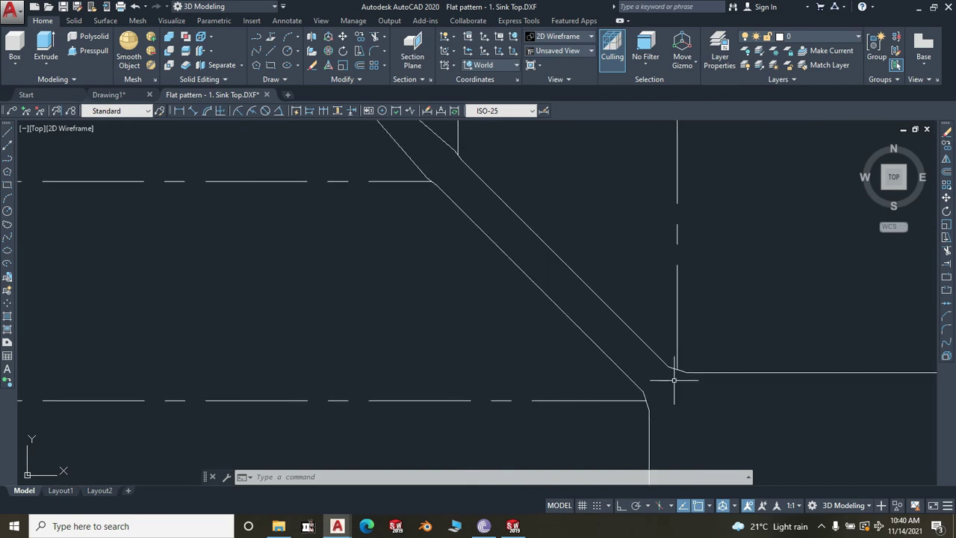
# - Inspect the kinks where the bend lines meet both edges of the mitered gap at the front corner near the cutout
pyautogui.scroll(-2, 672, 373)
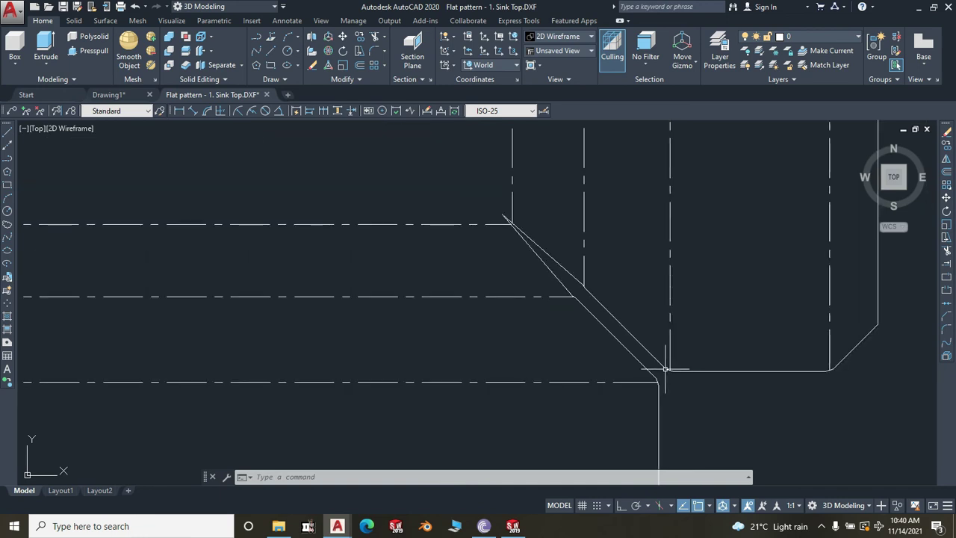
pyautogui.scroll(4, 608, 306)
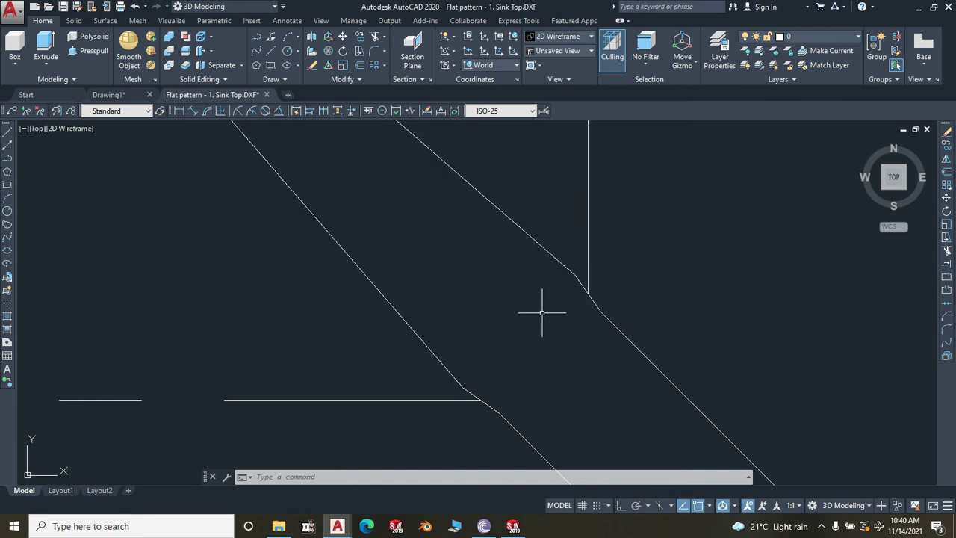
pyautogui.scroll(2, 560, 292)
pyautogui.scroll(-3, 557, 314)
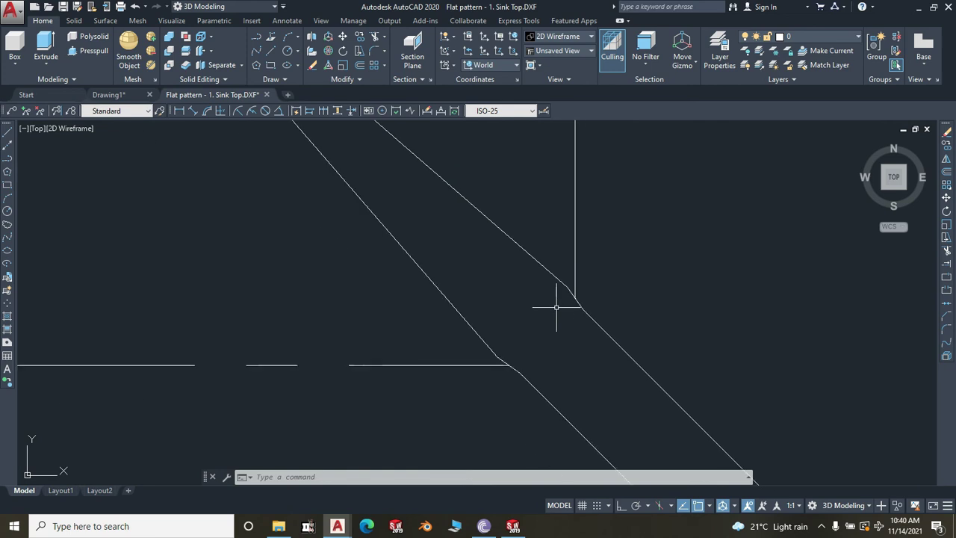
pyautogui.scroll(-2, 556, 306)
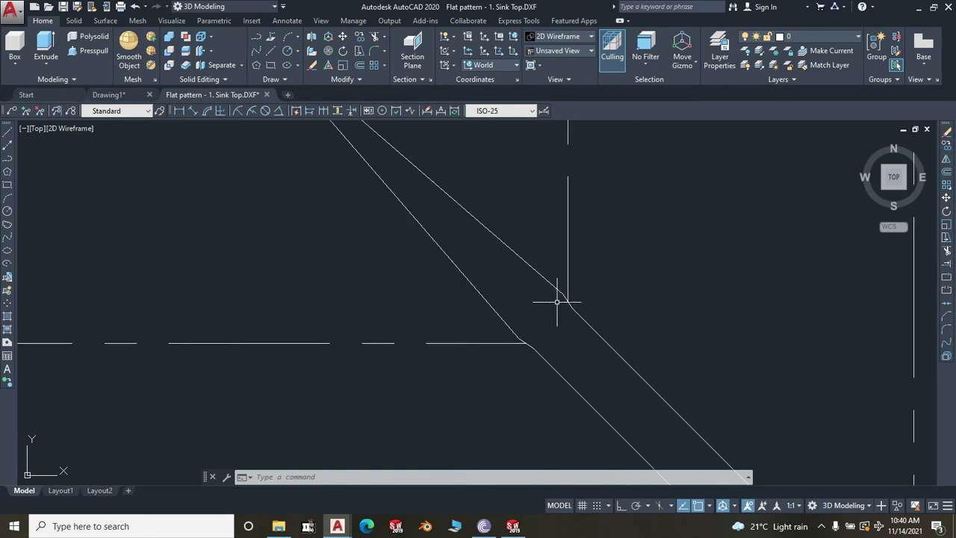
pyautogui.scroll(4, 558, 308)
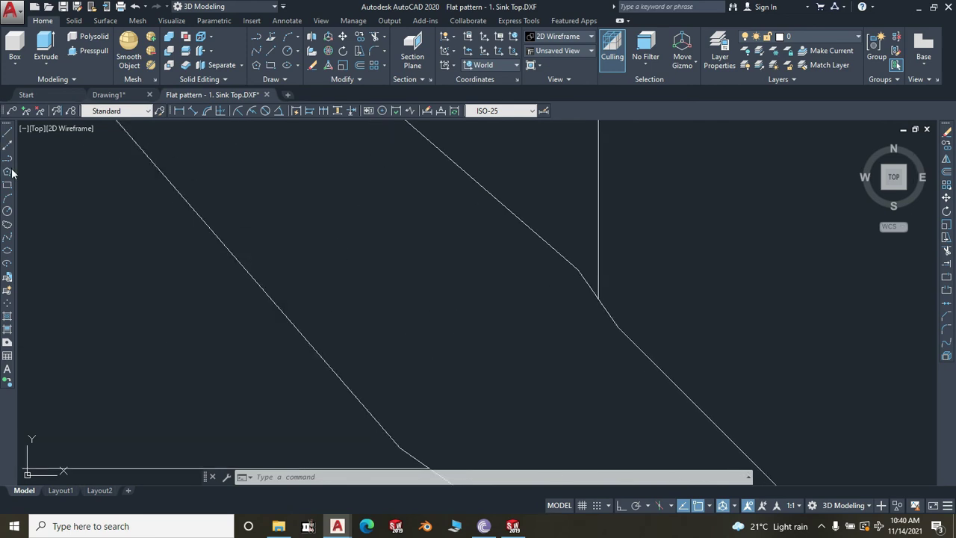
pyautogui.scroll(-5, 606, 324)
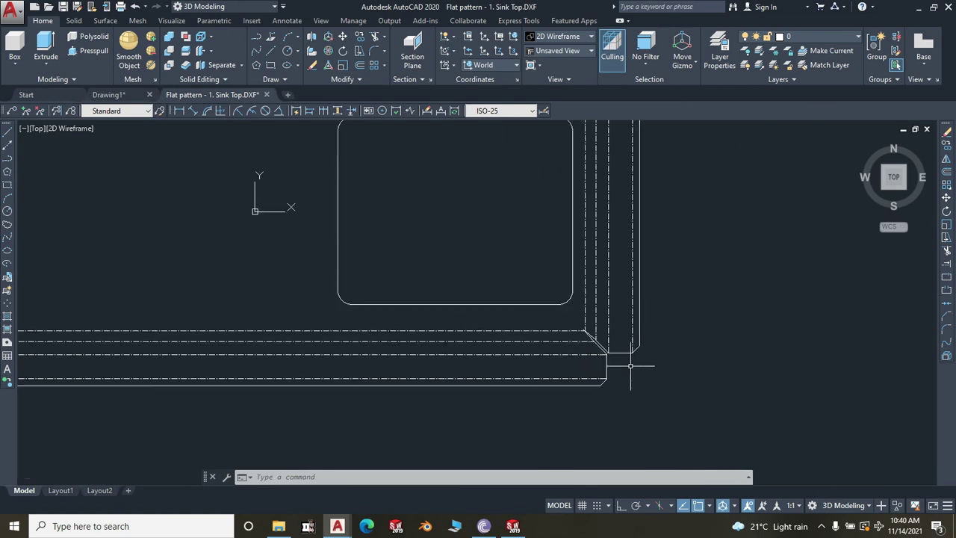
pyautogui.scroll(-4, 631, 366)
pyautogui.scroll(12, 629, 377)
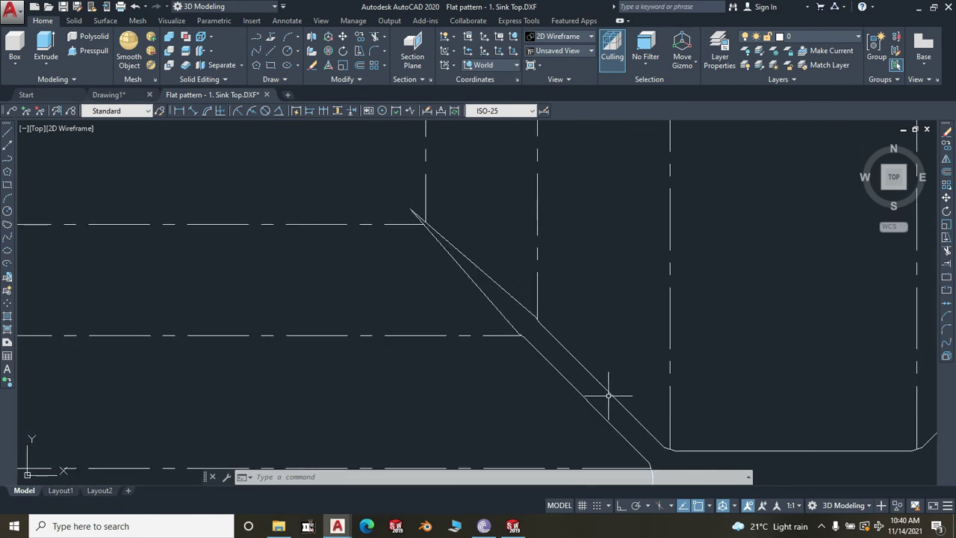
pyautogui.scroll(-5, 609, 393)
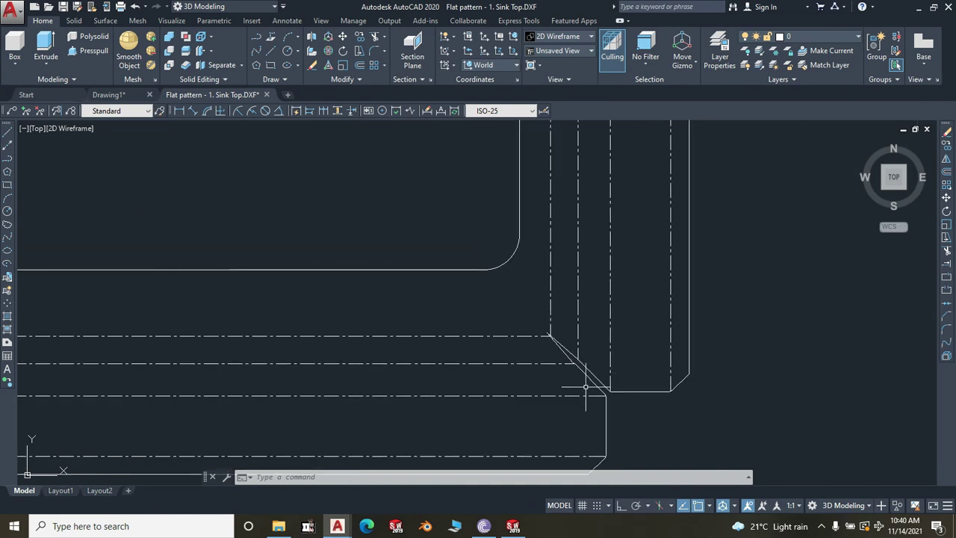
pyautogui.scroll(5, 586, 387)
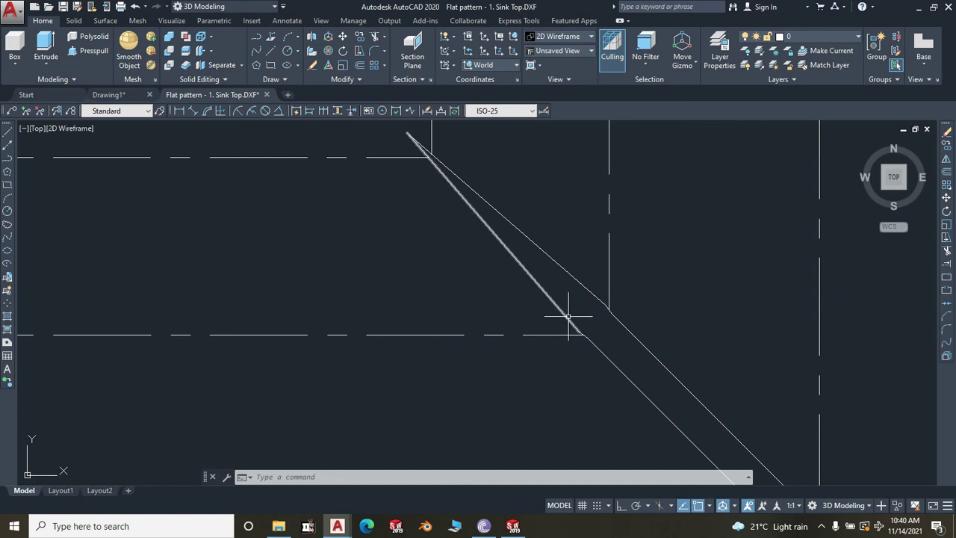
# - Add an aligned dimension across the mitered gap between the edge endpoints at the middle bend lines of the front corner near the cutout
pyautogui.click(193, 112)
pyautogui.scroll(2, 576, 333)
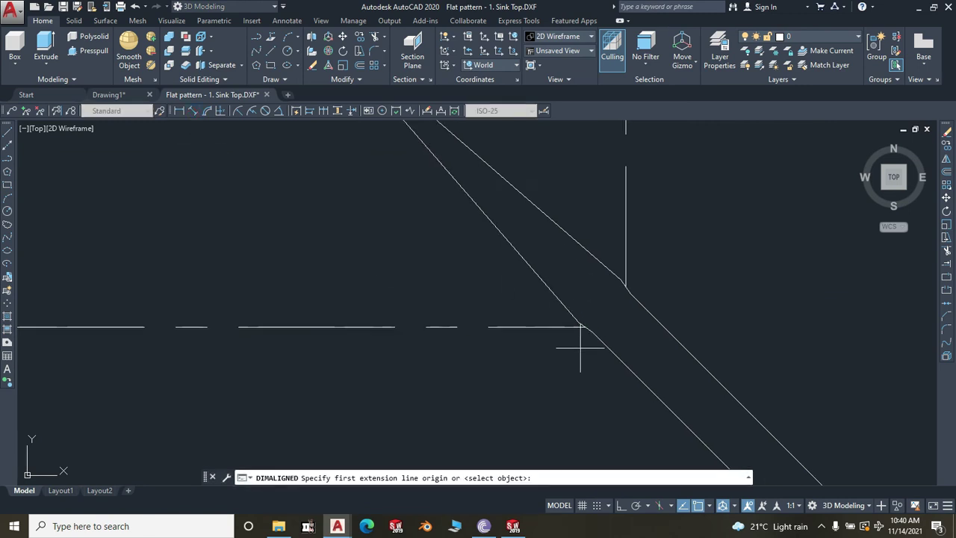
pyautogui.click(578, 308)
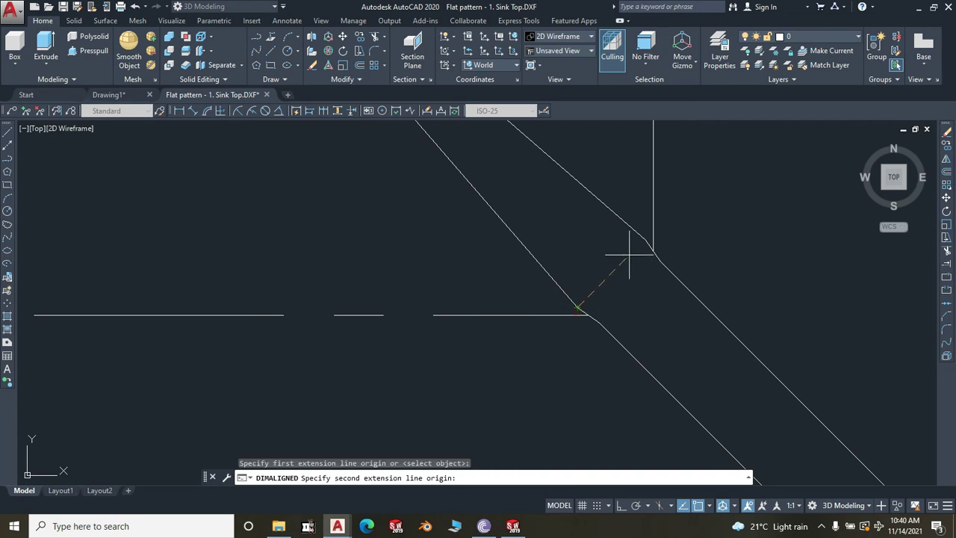
pyautogui.click(646, 240)
pyautogui.scroll(2, 635, 250)
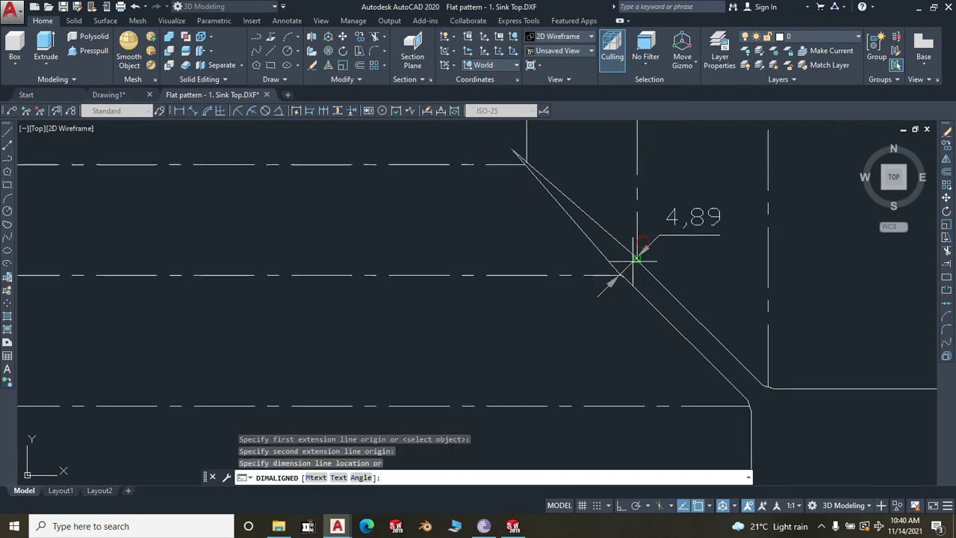
pyautogui.scroll(-1, 634, 263)
pyautogui.scroll(1, 640, 259)
pyautogui.scroll(1, 640, 260)
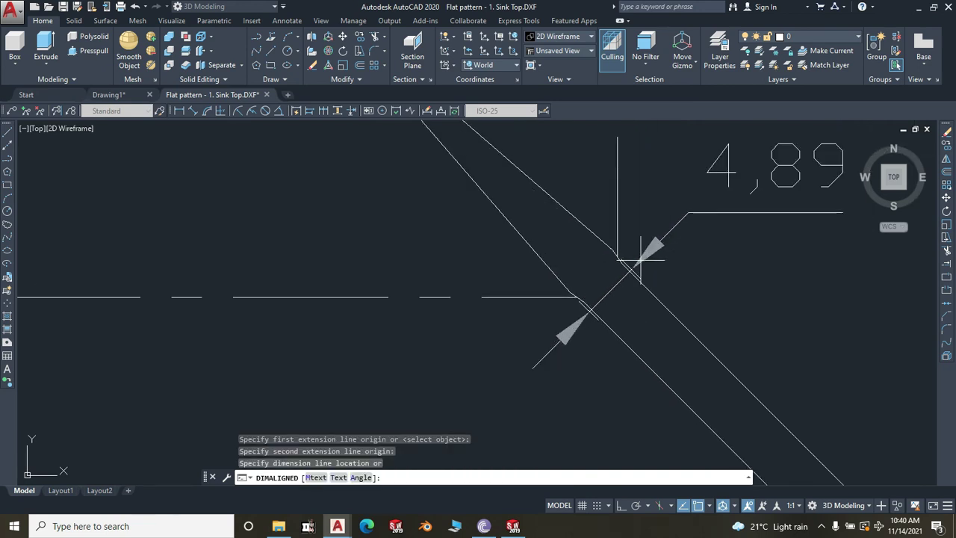
pyautogui.scroll(-1, 641, 259)
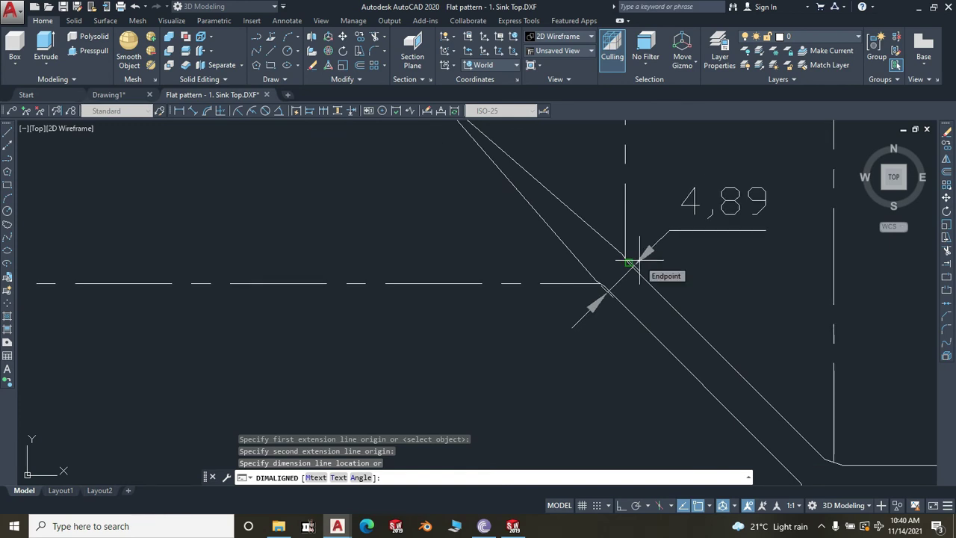
pyautogui.scroll(-1, 629, 261)
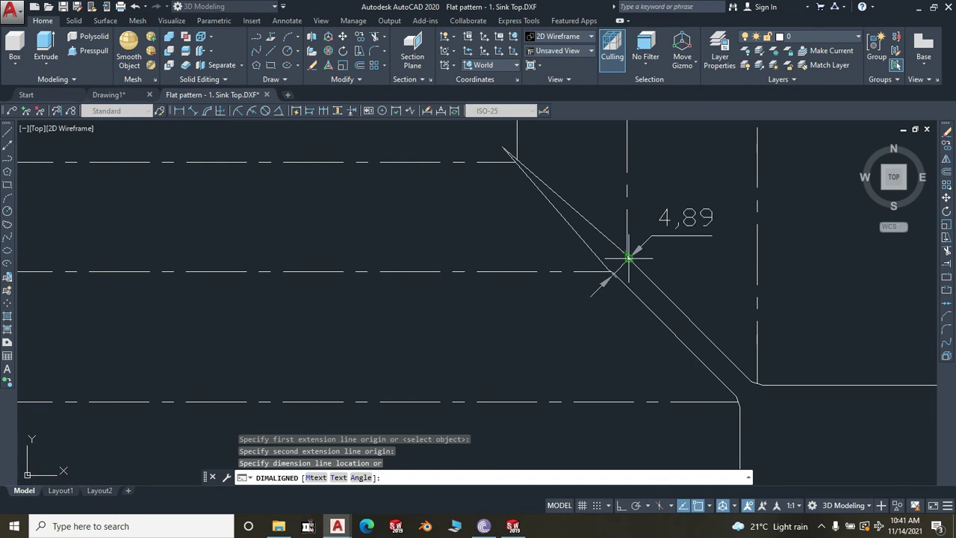
pyautogui.scroll(2, 629, 257)
pyautogui.scroll(-4, 630, 258)
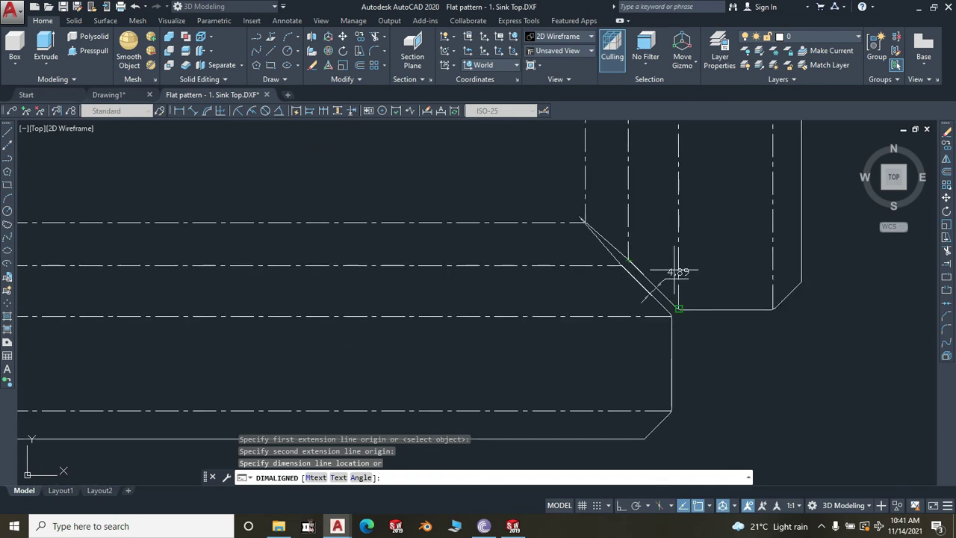
pyautogui.click(654, 255)
pyautogui.scroll(-3, 676, 224)
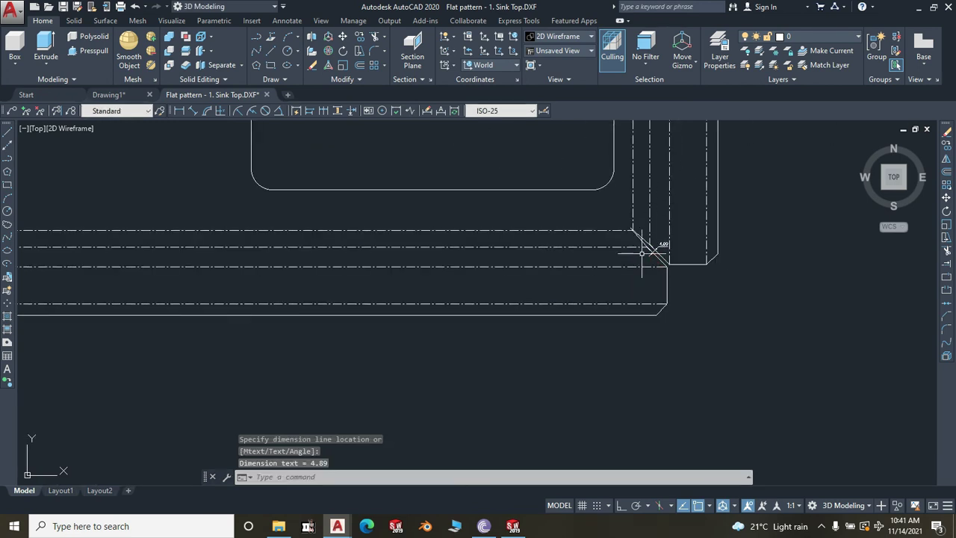
# - Examine the dimensioned miter gap and the adjoining bend-line ends at the front corner near the cutout
pyautogui.scroll(3, 648, 247)
pyautogui.scroll(4, 661, 246)
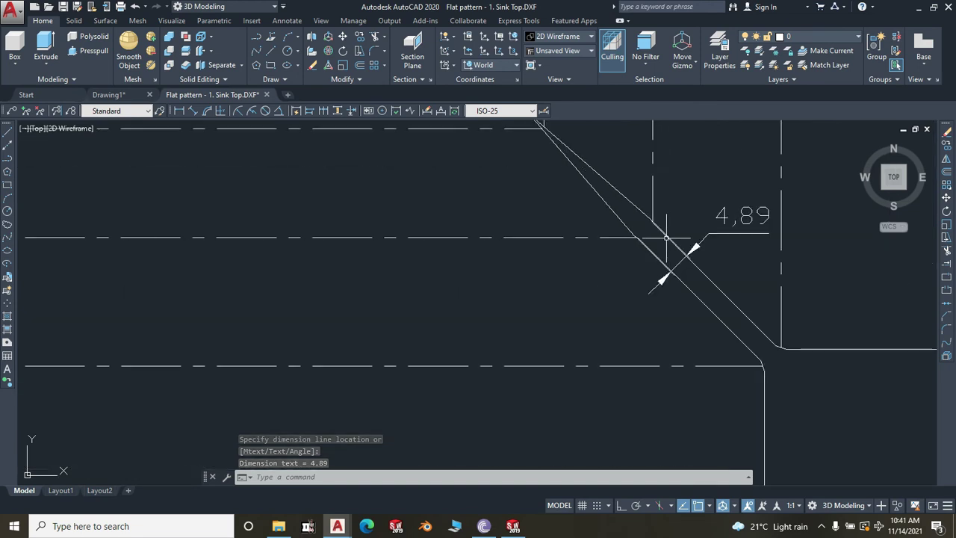
pyautogui.scroll(4, 650, 221)
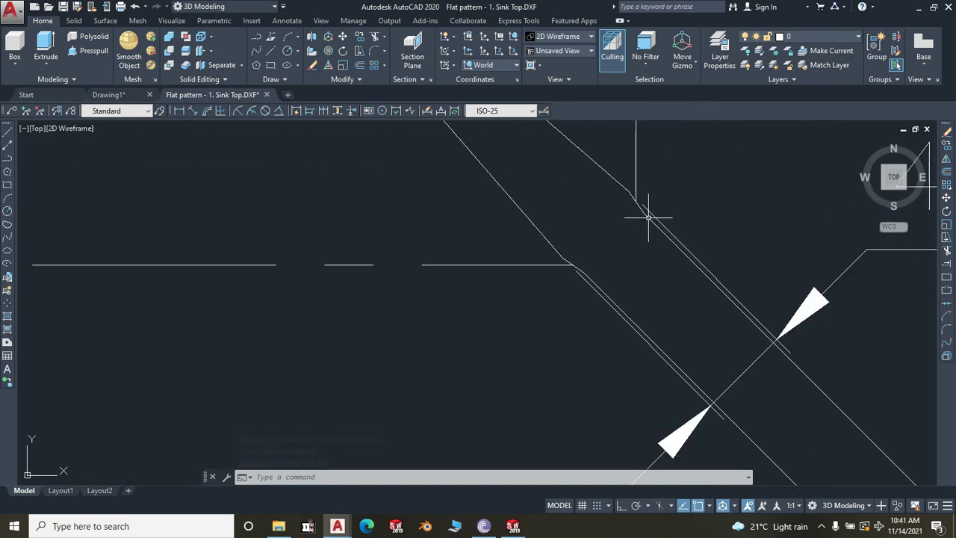
pyautogui.scroll(-2, 590, 229)
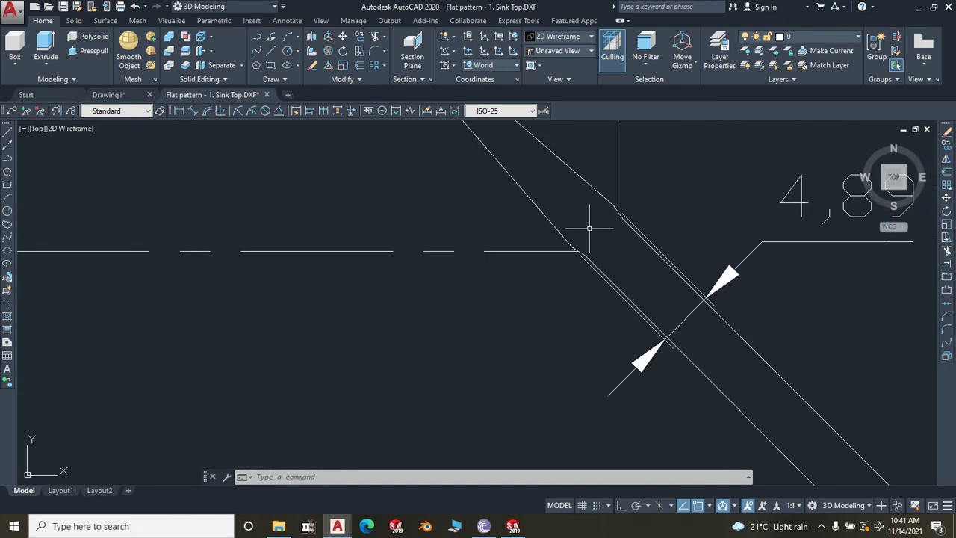
pyautogui.scroll(-3, 538, 222)
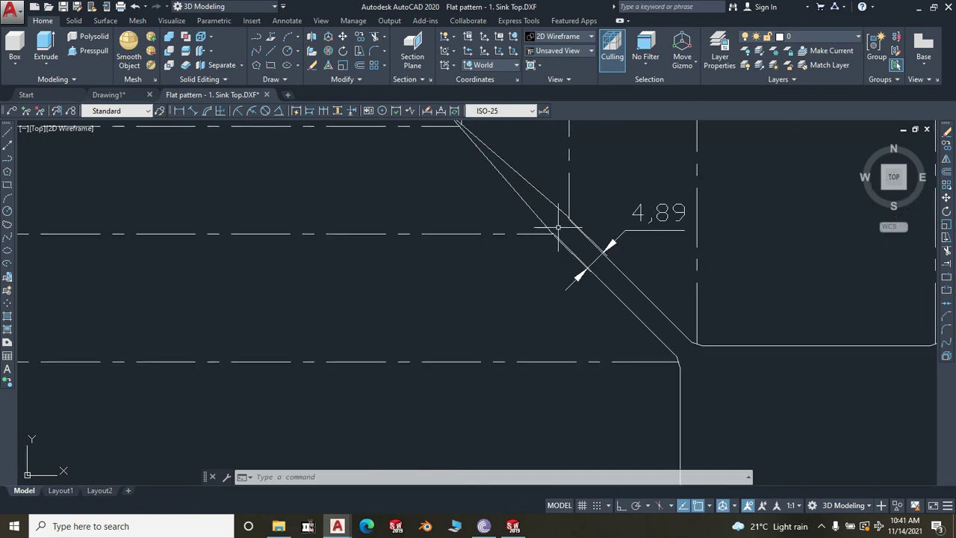
pyautogui.scroll(3, 558, 227)
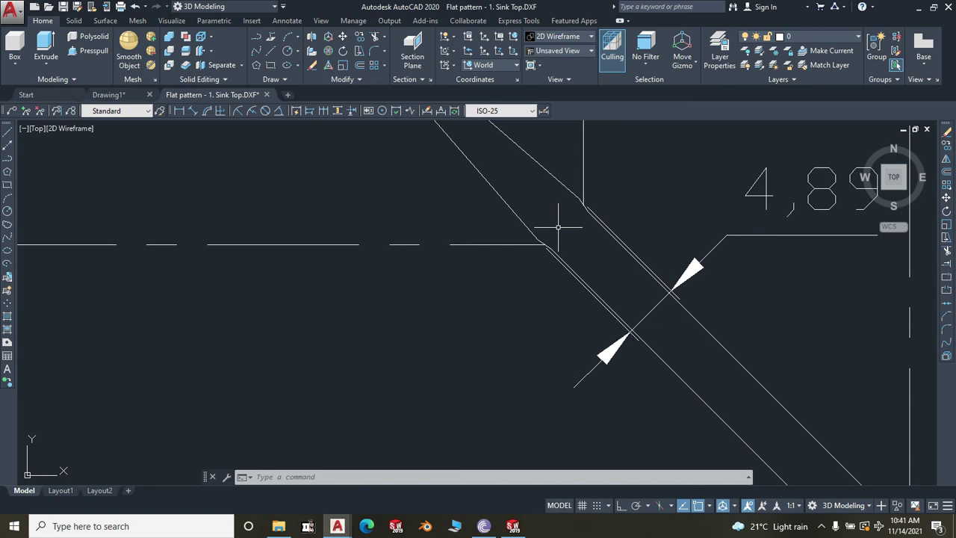
pyautogui.scroll(4, 551, 250)
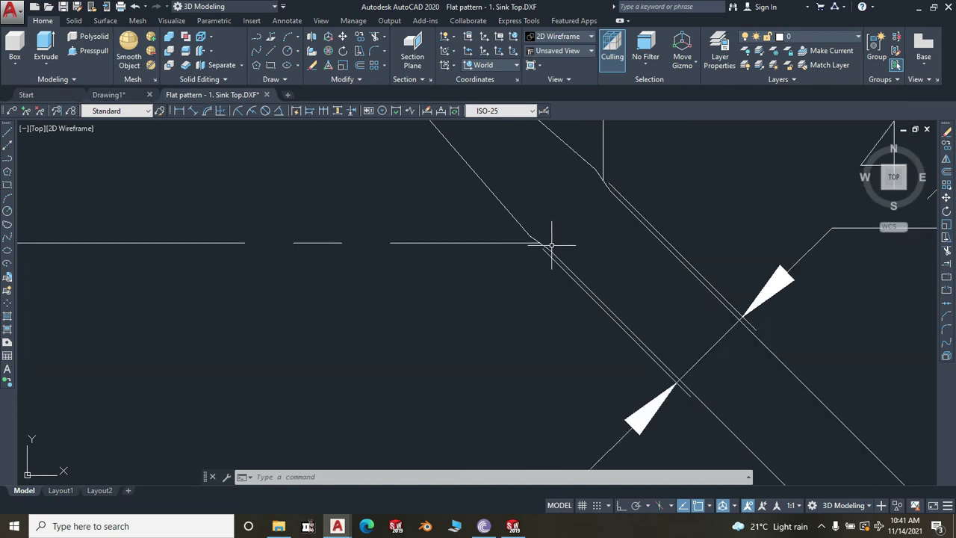
pyautogui.scroll(-3, 520, 292)
pyautogui.scroll(-4, 520, 291)
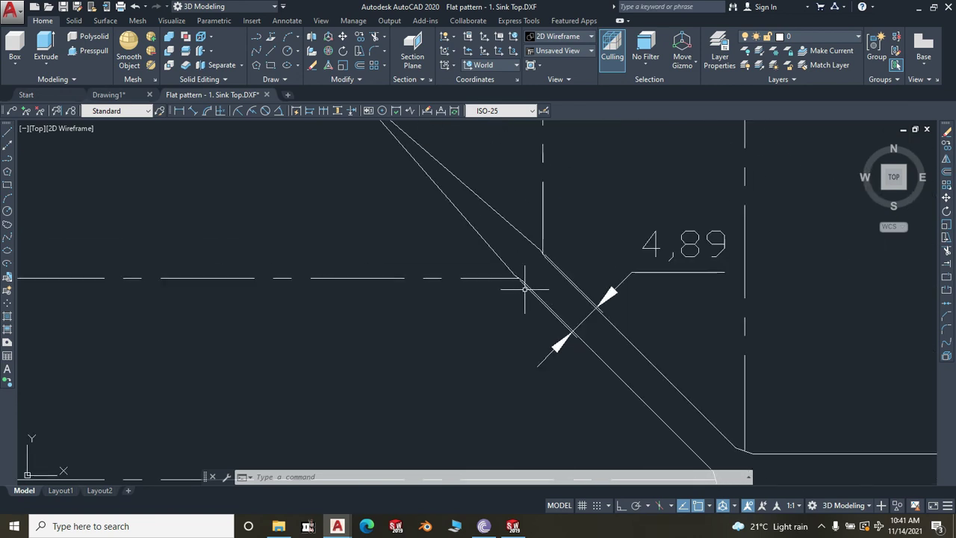
pyautogui.scroll(1, 642, 316)
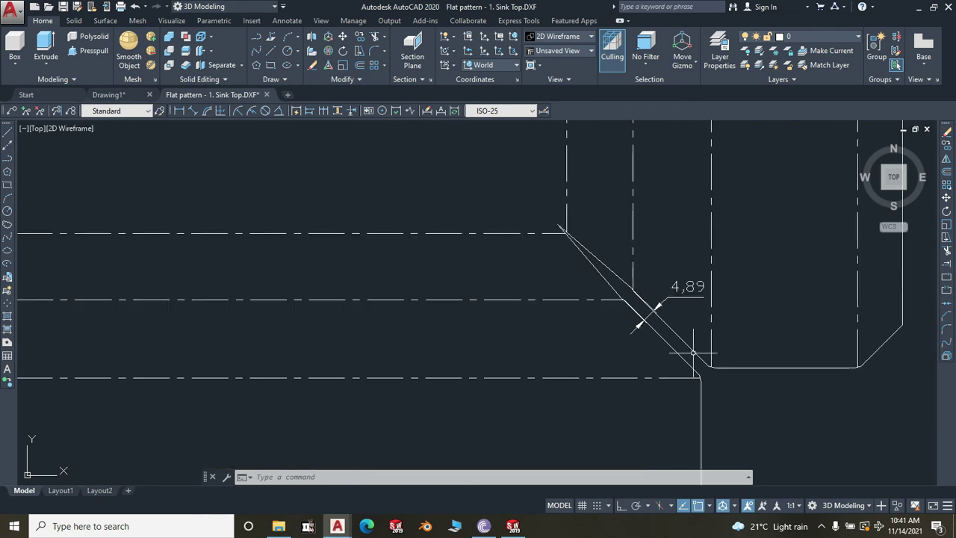
pyautogui.scroll(-4, 636, 327)
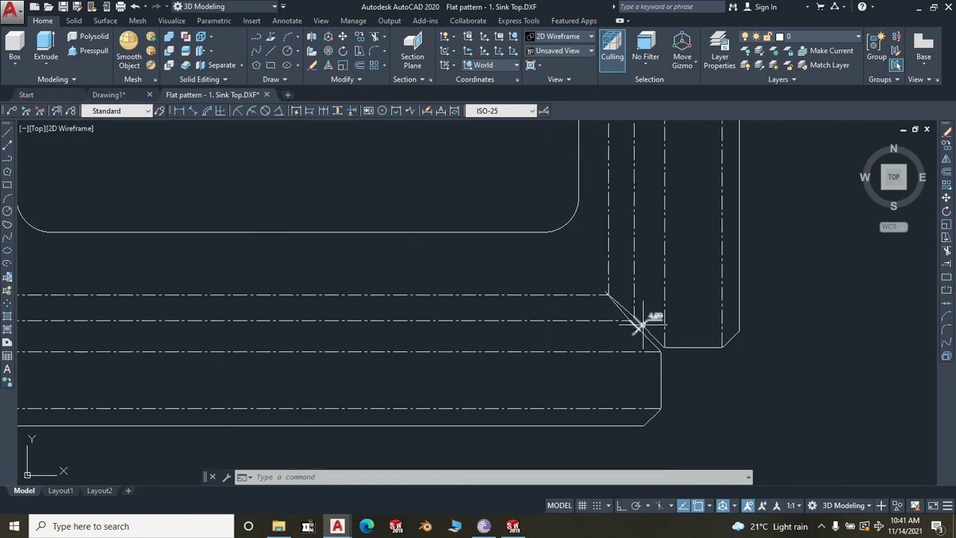
pyautogui.scroll(1, 640, 322)
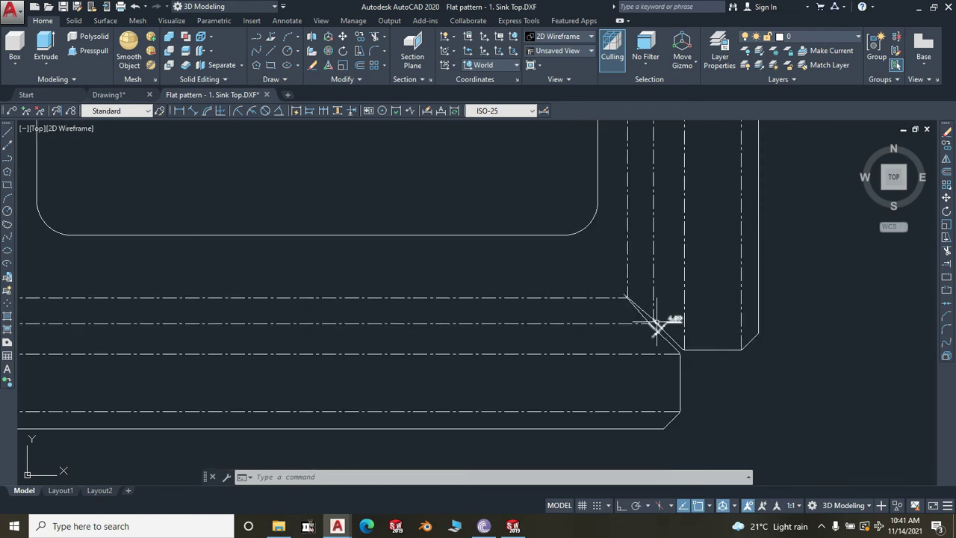
# - Compare the miter gap with the one at the opposite front corner and view the whole flat pattern
pyautogui.scroll(-2, 658, 324)
pyautogui.scroll(-2, 763, 320)
pyautogui.scroll(4, 68, 316)
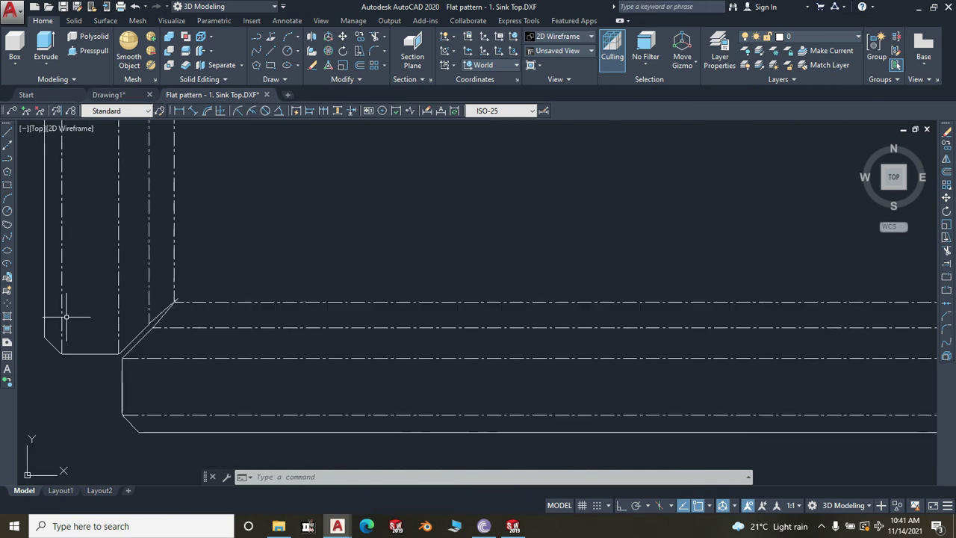
pyautogui.scroll(4, 134, 341)
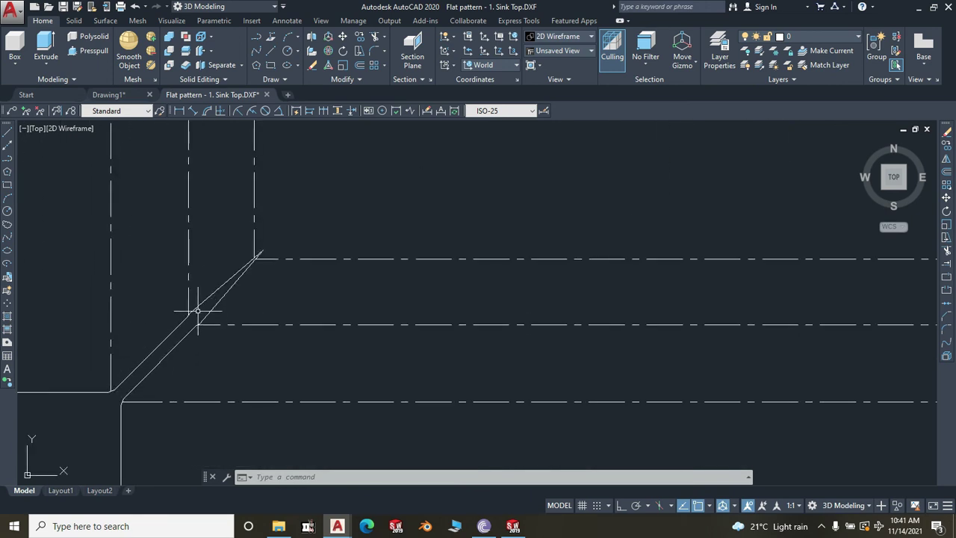
pyautogui.scroll(-6, 175, 346)
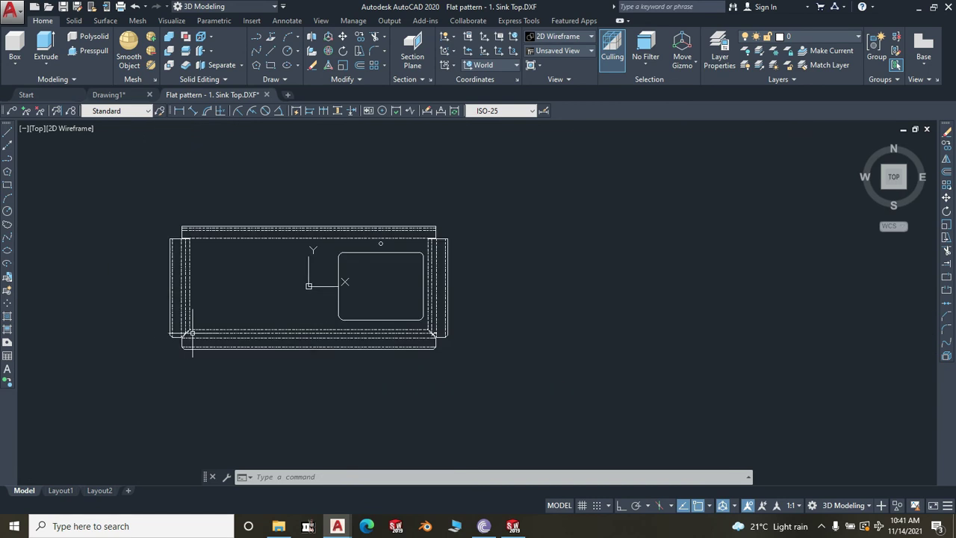
# - Delete the aligned dimension from the mitered gap at the front corner near the cutout
pyautogui.scroll(10, 344, 336)
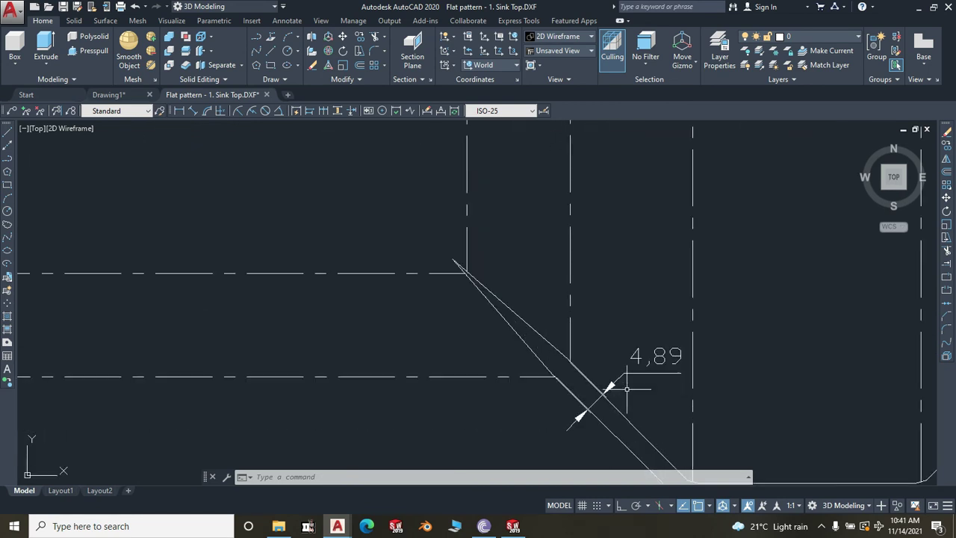
pyautogui.click(624, 346)
pyautogui.press('Delete')
pyautogui.scroll(-5, 636, 338)
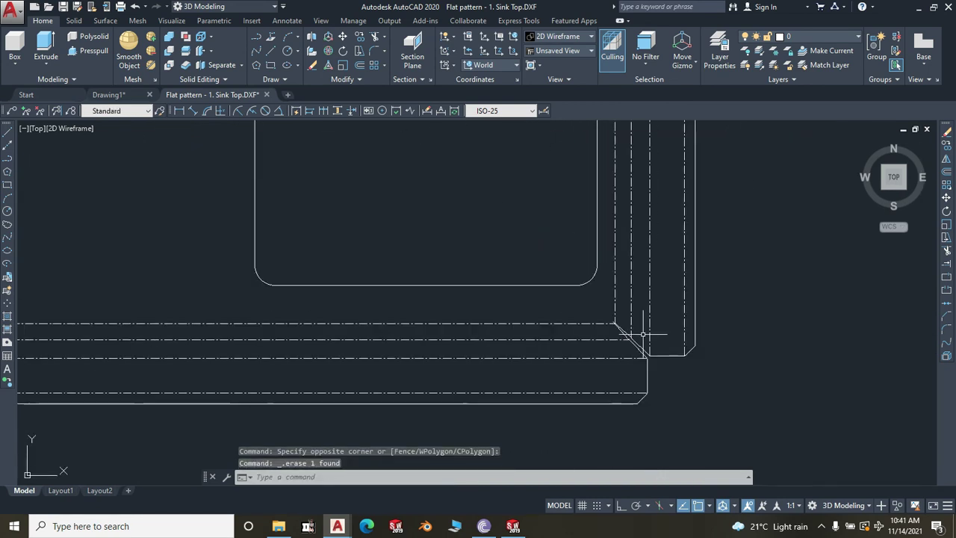
# - Examine the corners of the whole flat pattern and the bend lines running along the back flange
pyautogui.scroll(4, 636, 365)
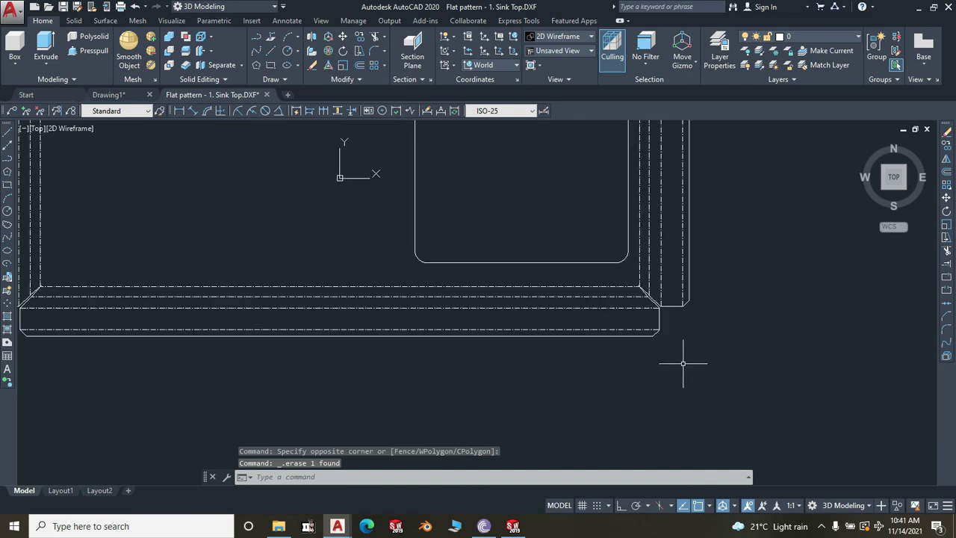
pyautogui.scroll(-2, 683, 364)
pyautogui.scroll(2, 678, 179)
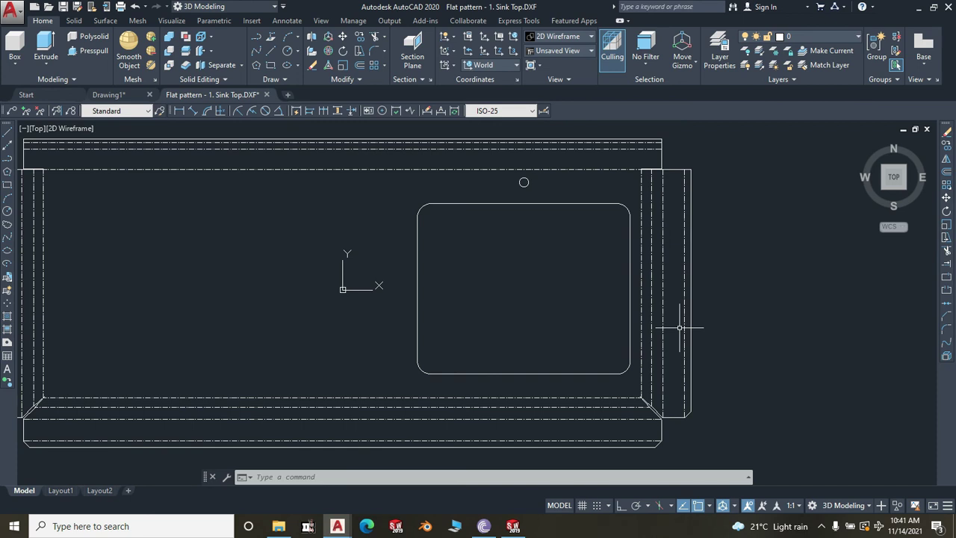
pyautogui.scroll(8, 661, 157)
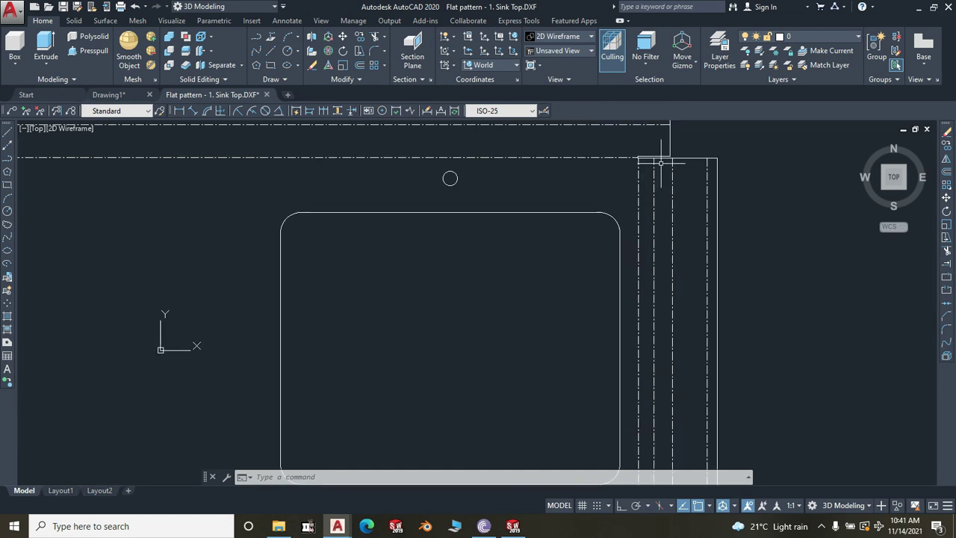
pyautogui.scroll(-4, 525, 165)
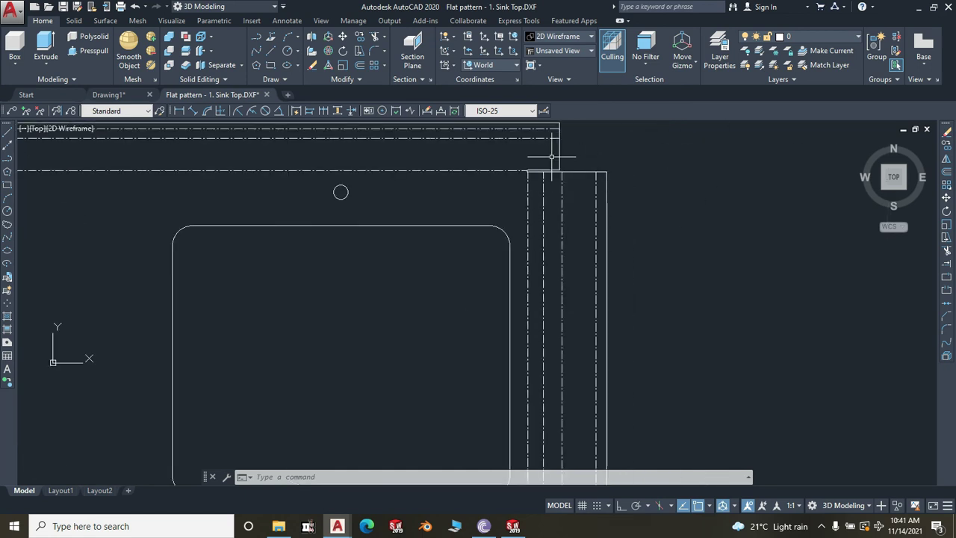
pyautogui.scroll(3, 559, 154)
pyautogui.scroll(-4, 619, 183)
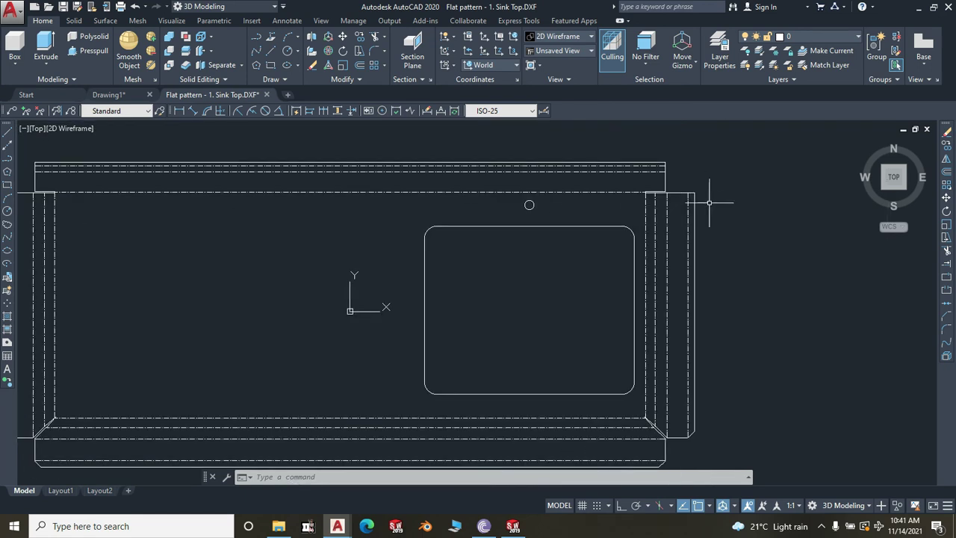
pyautogui.scroll(-2, 613, 183)
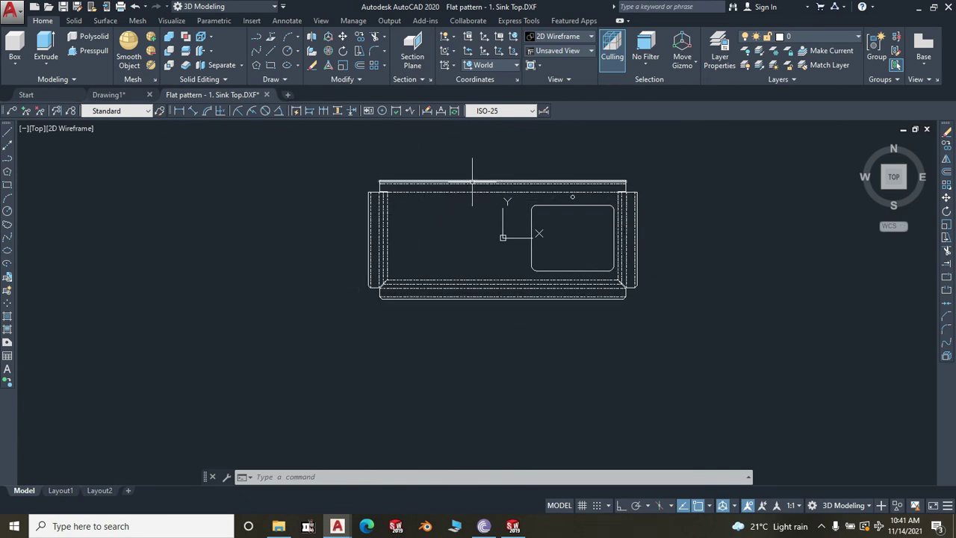
pyautogui.scroll(6, 448, 186)
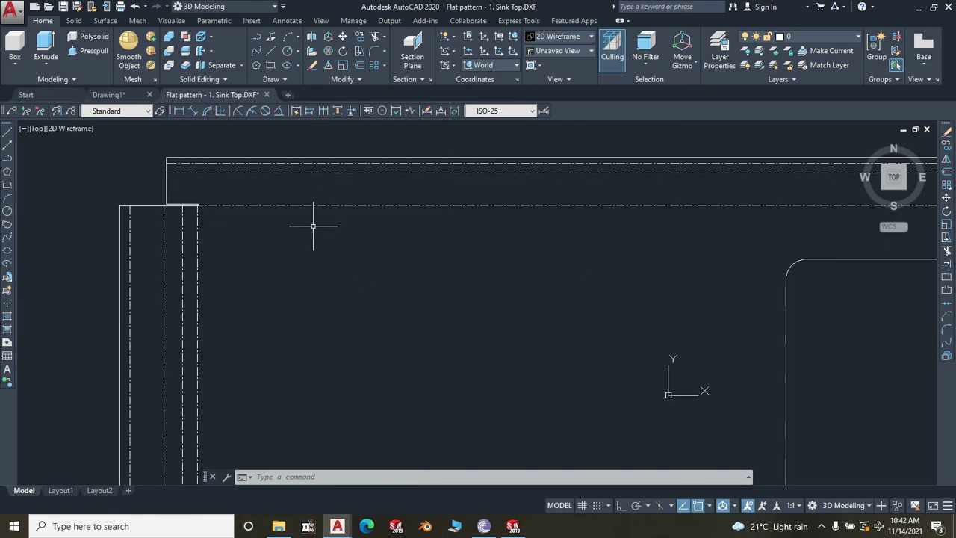
pyautogui.scroll(3, 317, 156)
pyautogui.scroll(2, 315, 158)
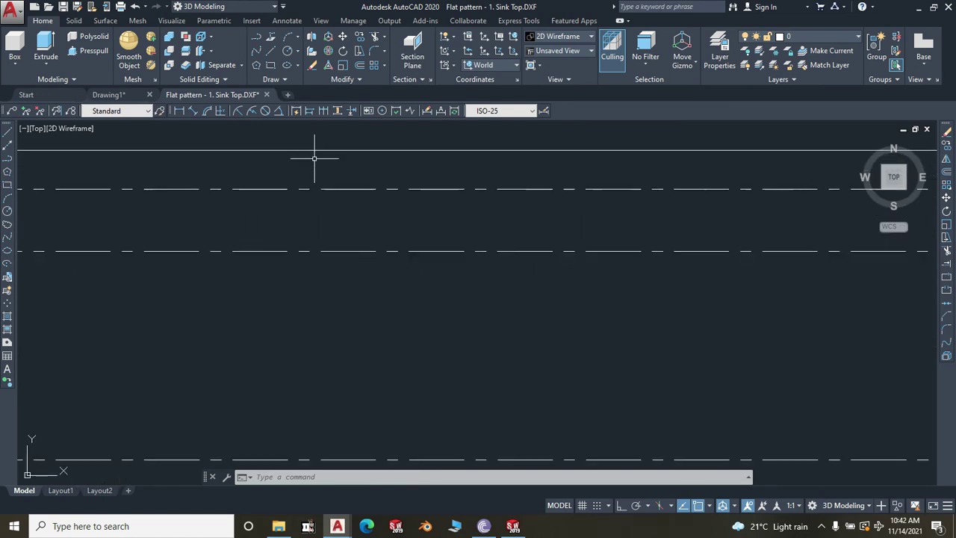
pyautogui.scroll(3, 314, 158)
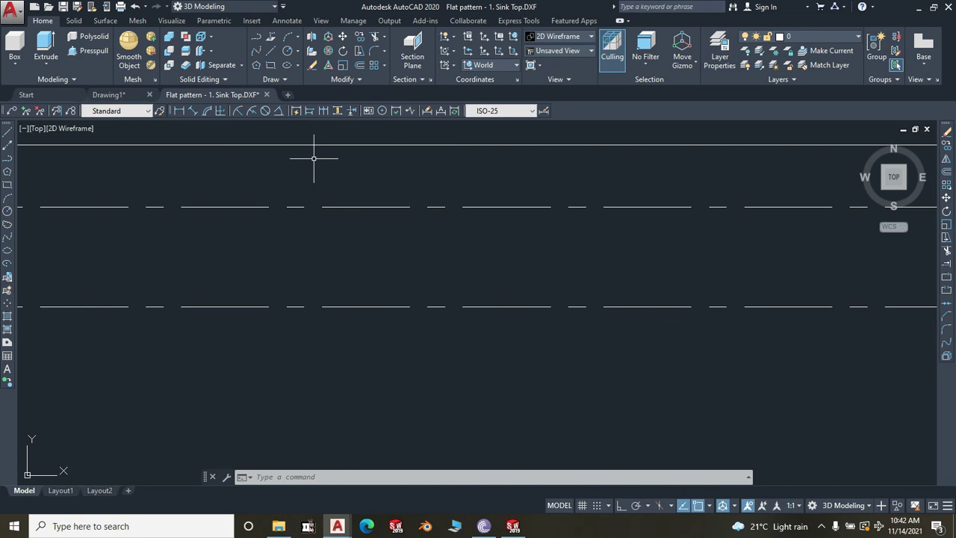
pyautogui.scroll(-3, 314, 159)
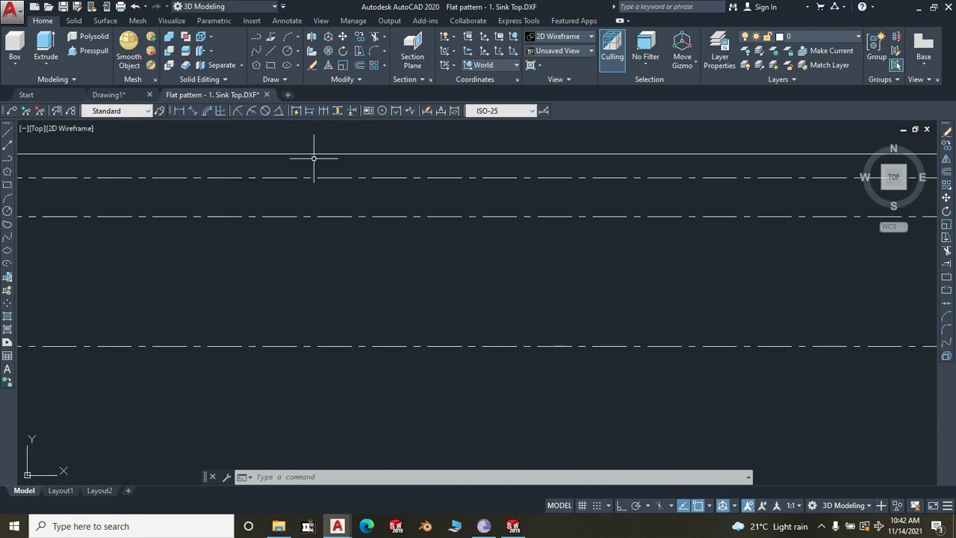
# - Highlight the three back-flange bend lines, inspect where they meet the end edge away from the cutout, and clear the selection
pyautogui.click(479, 385)
pyautogui.click(427, 186)
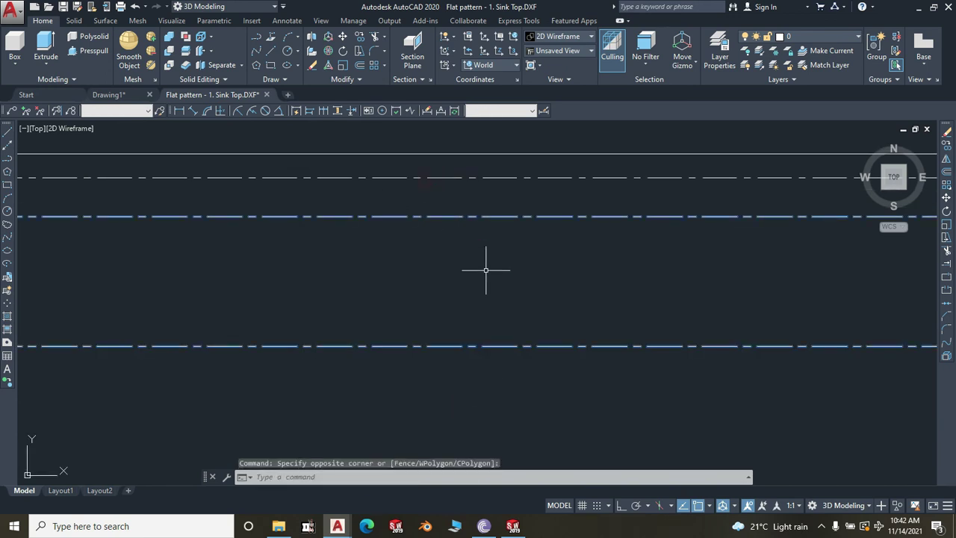
pyautogui.click(510, 363)
pyautogui.click(453, 175)
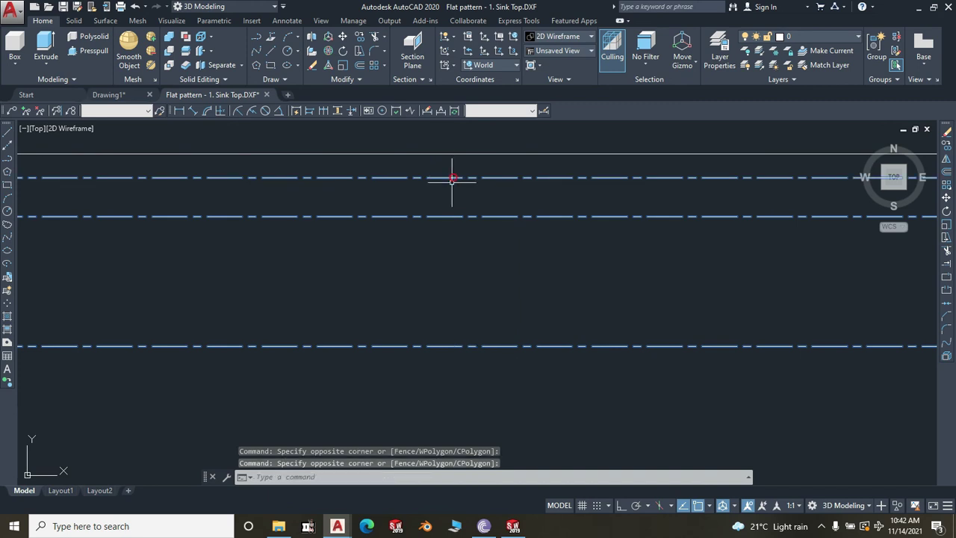
pyautogui.scroll(-3, 452, 178)
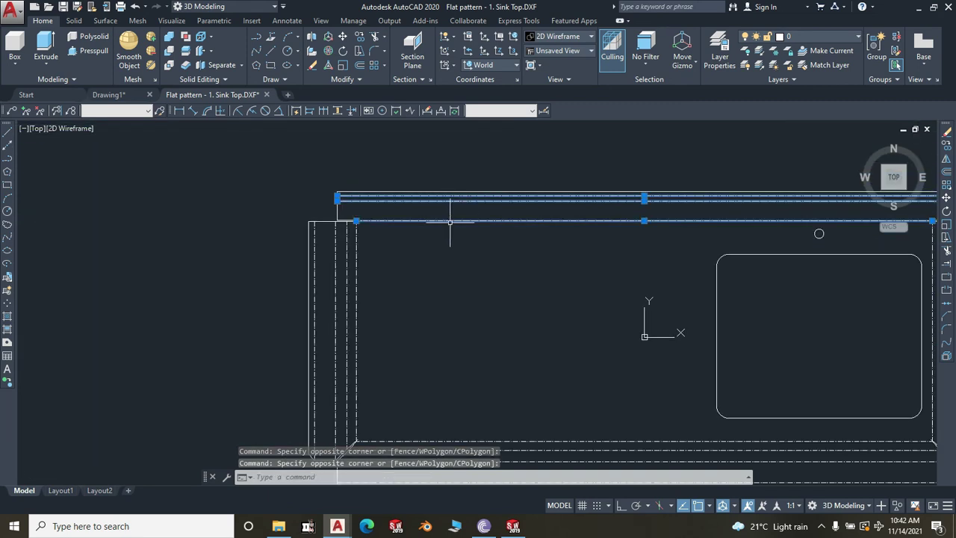
pyautogui.scroll(2, 387, 275)
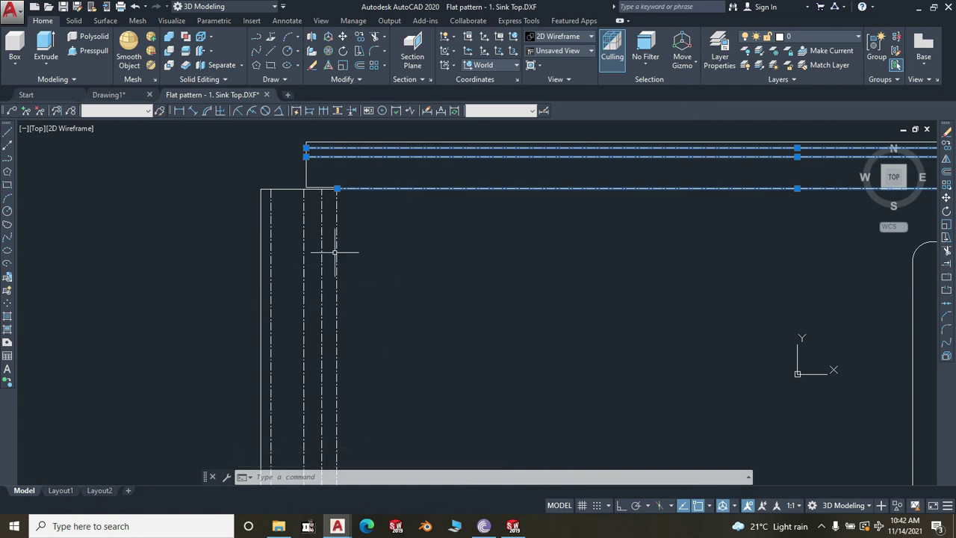
pyautogui.moveTo(339, 241)
pyautogui.scroll(8, 329, 139)
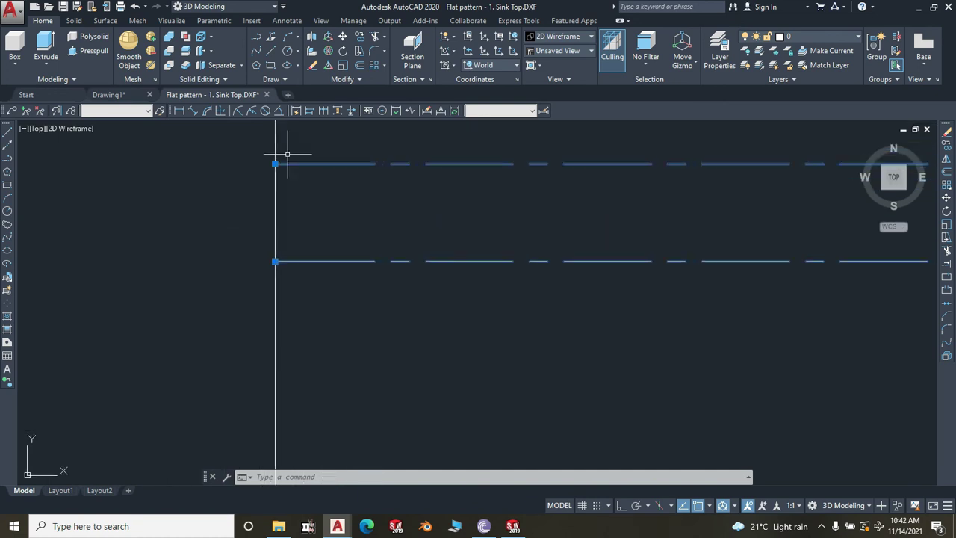
pyautogui.moveTo(253, 177)
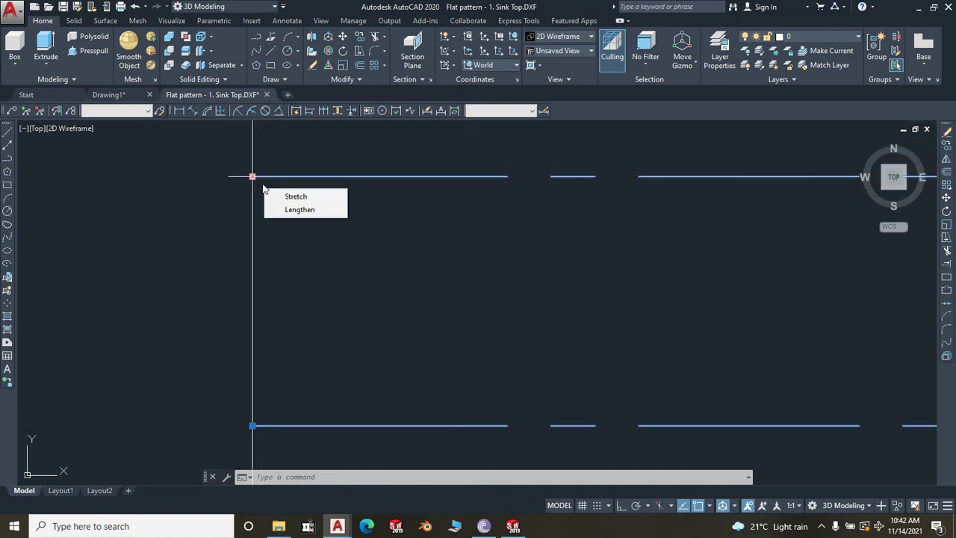
pyautogui.click(403, 329)
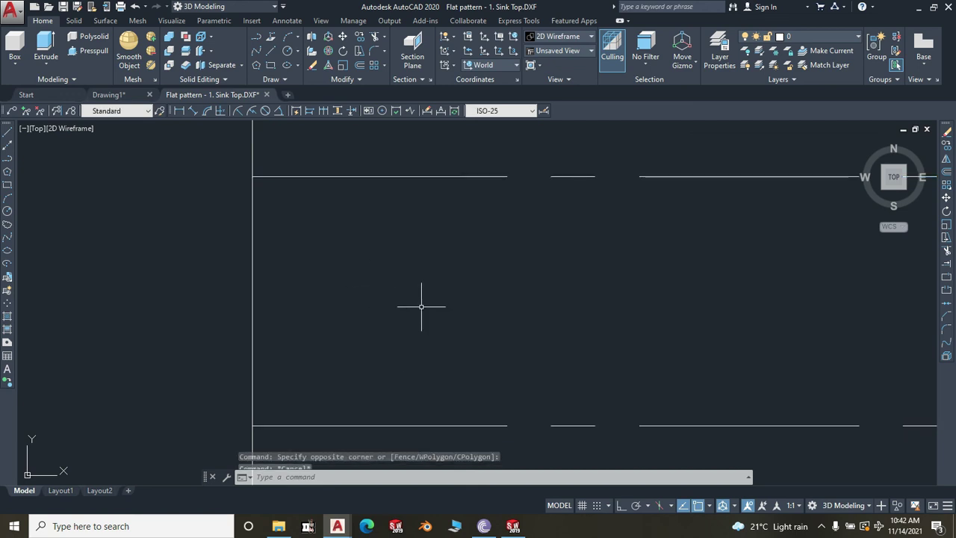
pyautogui.press('Escape')
# - Turn on ortho mode and offset the back flange's end edge farthest from the cutout inward by 2
pyautogui.click(621, 507)
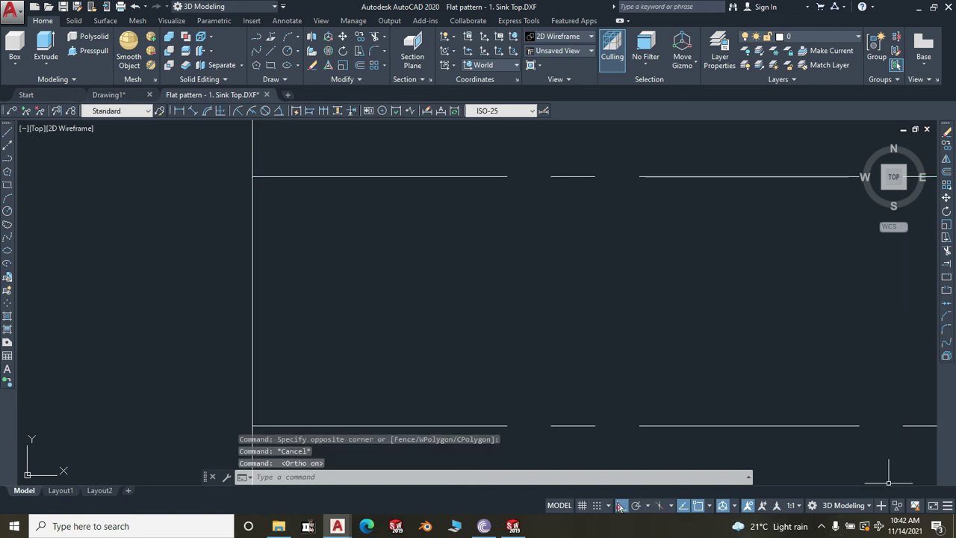
pyautogui.click(945, 174)
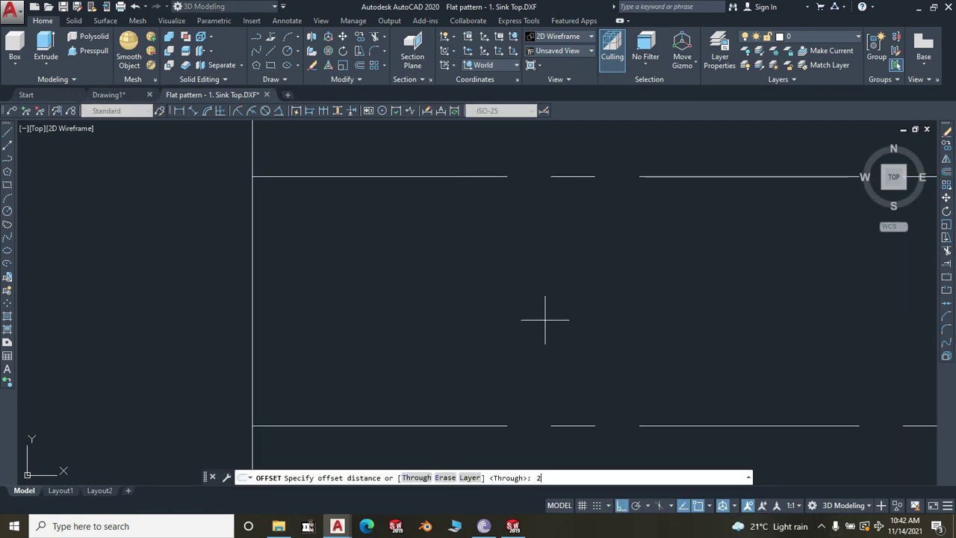
pyautogui.write('2')
pyautogui.press('Return')
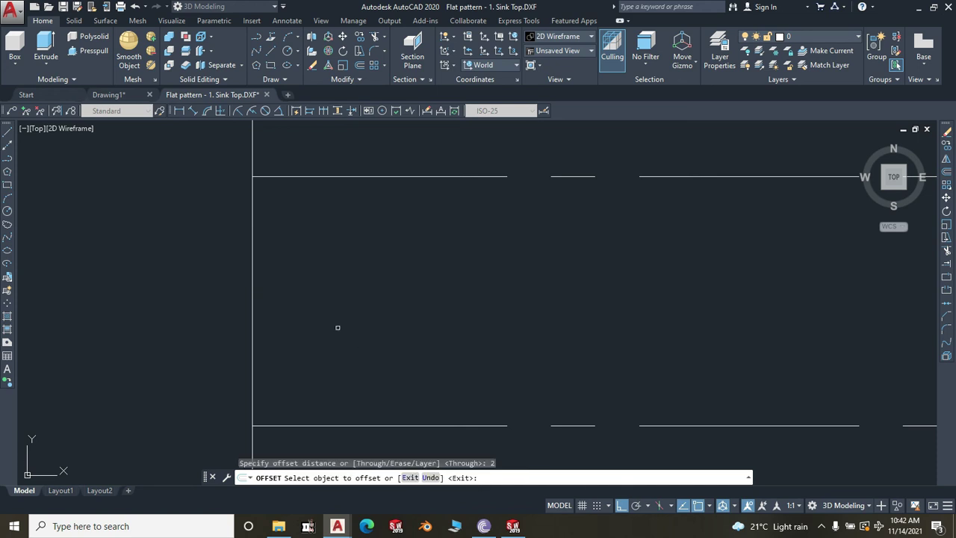
pyautogui.click(256, 268)
pyautogui.click(378, 267)
pyautogui.scroll(-3, 287, 268)
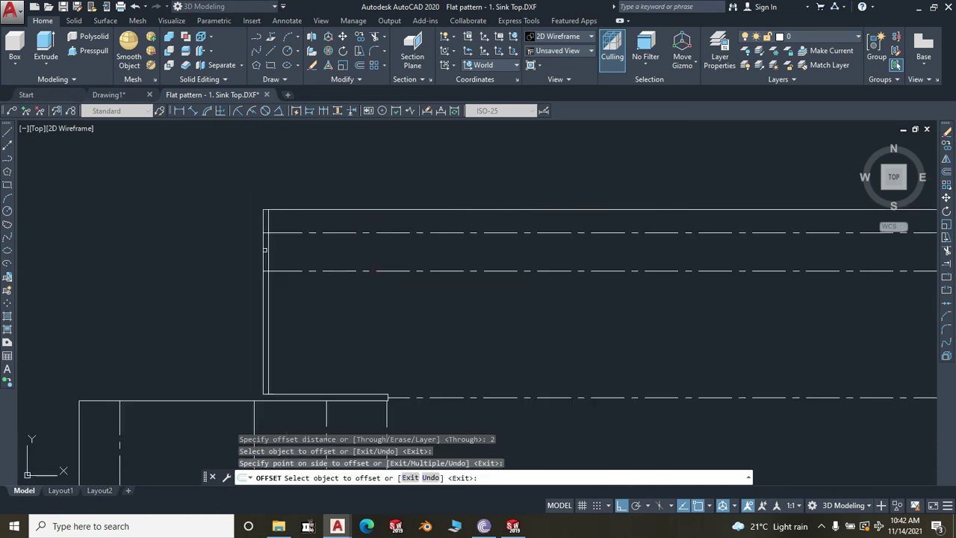
# - Offset the back flange's end edge nearest the cutout inward by the same distance of 2
pyautogui.scroll(-5, 723, 311)
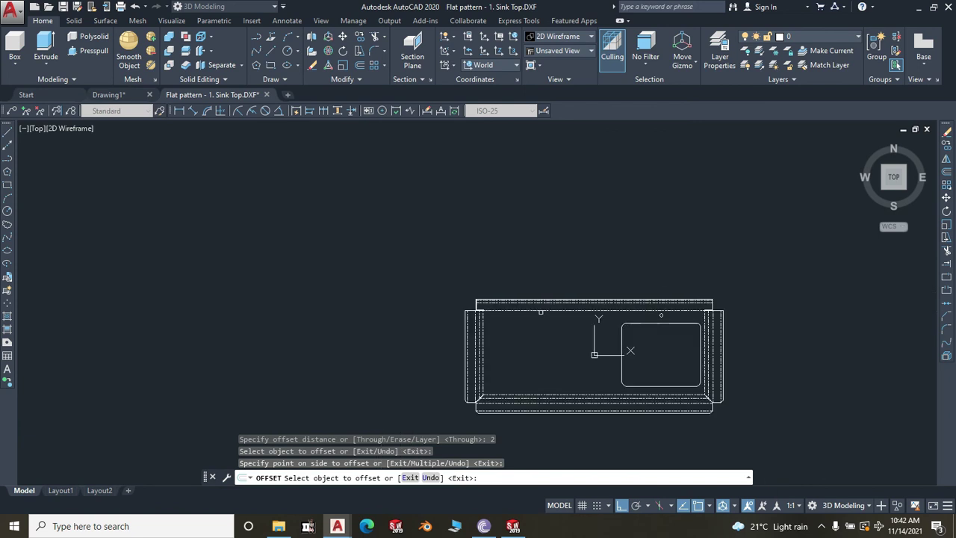
pyautogui.scroll(6, 630, 324)
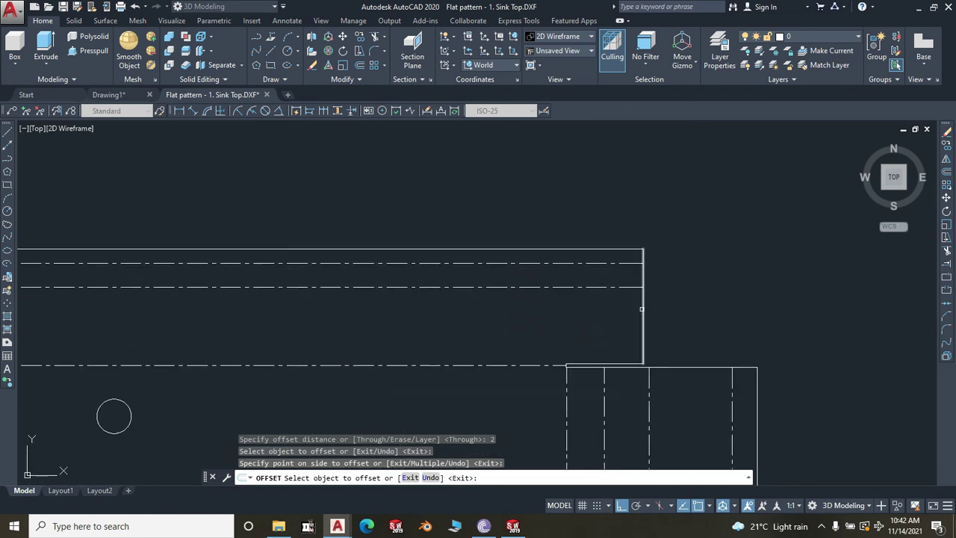
pyautogui.click(640, 311)
pyautogui.click(587, 314)
pyautogui.press('Return')
pyautogui.scroll(3, 651, 260)
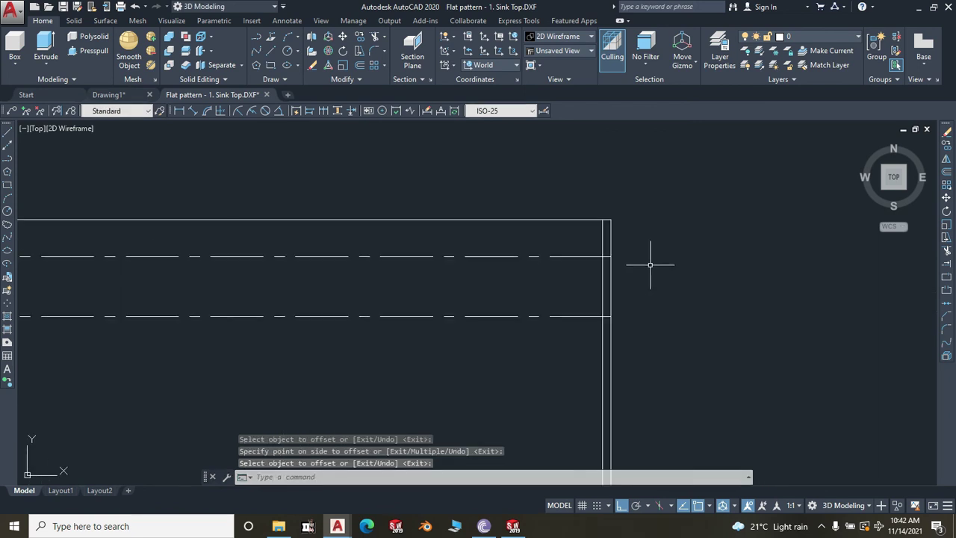
# - Trim the two outer back-flange bend lines back to the offset line at the end nearest the cutout
pyautogui.click(947, 252)
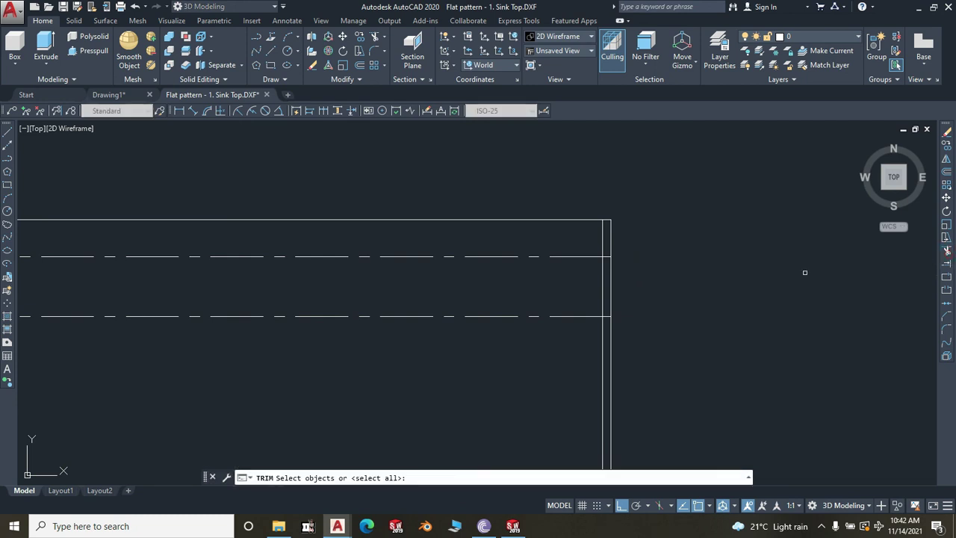
pyautogui.press('Return')
pyautogui.scroll(4, 620, 307)
pyautogui.click(593, 367)
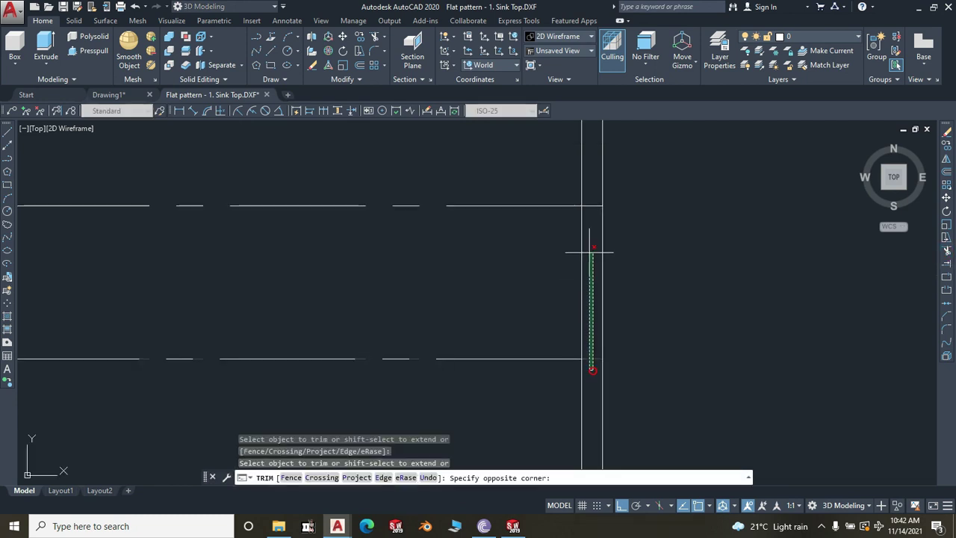
pyautogui.click(590, 206)
pyautogui.scroll(-3, 443, 327)
pyautogui.click(302, 280)
# - Trim the same two bend lines back to the offset line at the end farthest from the cutout
pyautogui.scroll(-5, 302, 280)
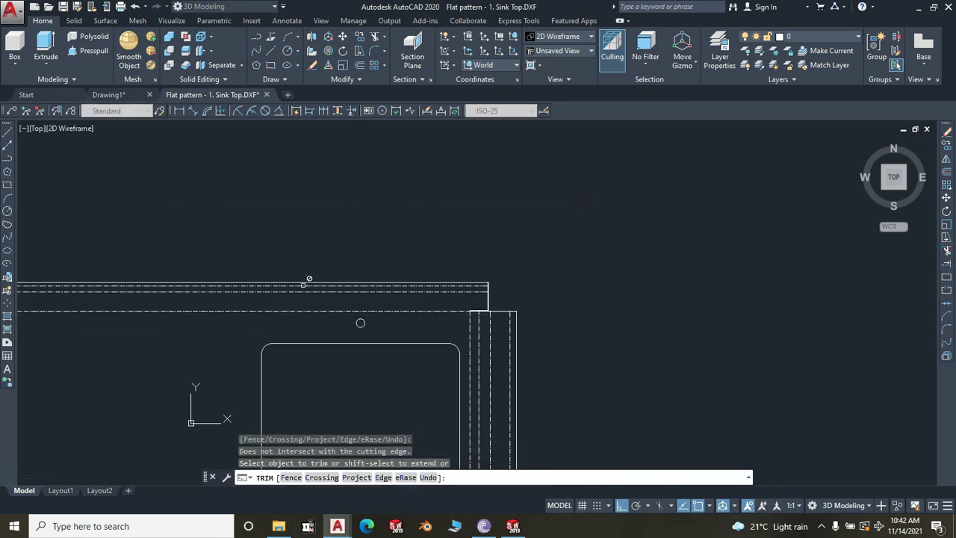
pyautogui.scroll(5, 115, 287)
pyautogui.scroll(3, 114, 286)
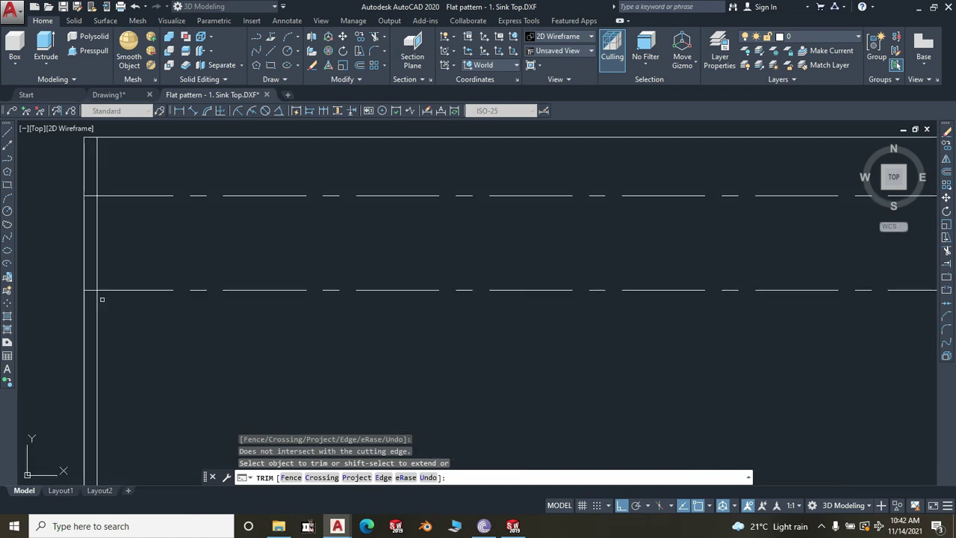
pyautogui.click(90, 299)
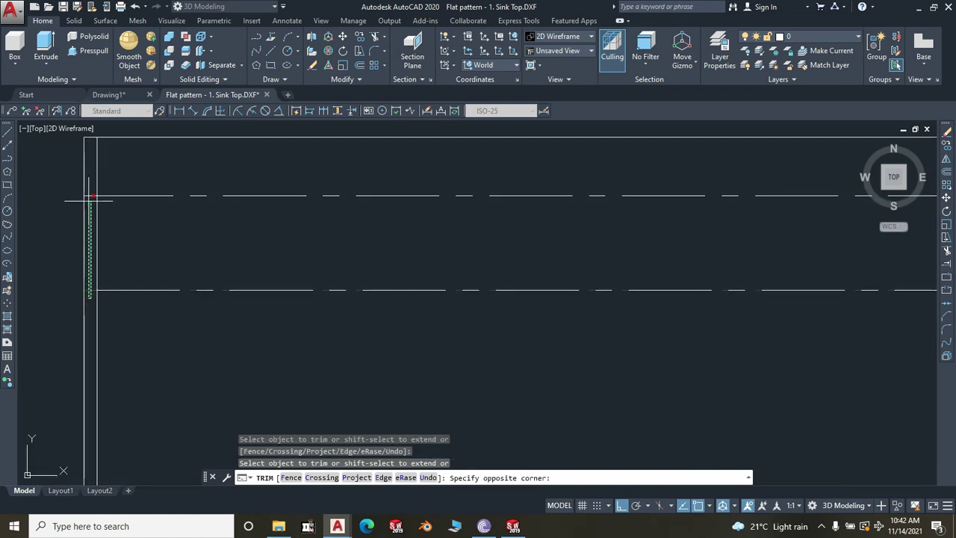
pyautogui.click(87, 191)
pyautogui.press('Return')
# - Delete both offset helper lines from the ends of the back flange and check the shortened bend-line ends
pyautogui.click(143, 380)
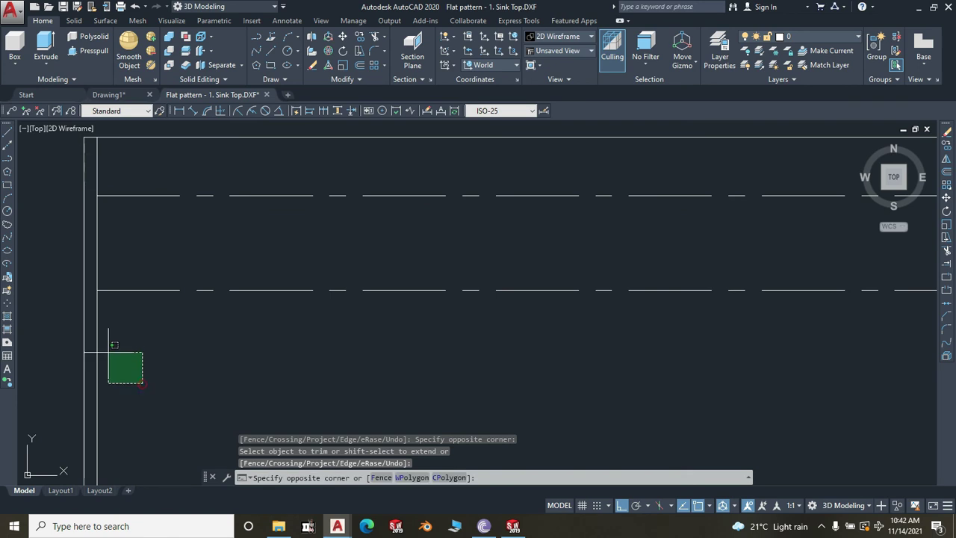
pyautogui.click(96, 336)
pyautogui.scroll(-4, 93, 338)
pyautogui.scroll(-4, 316, 363)
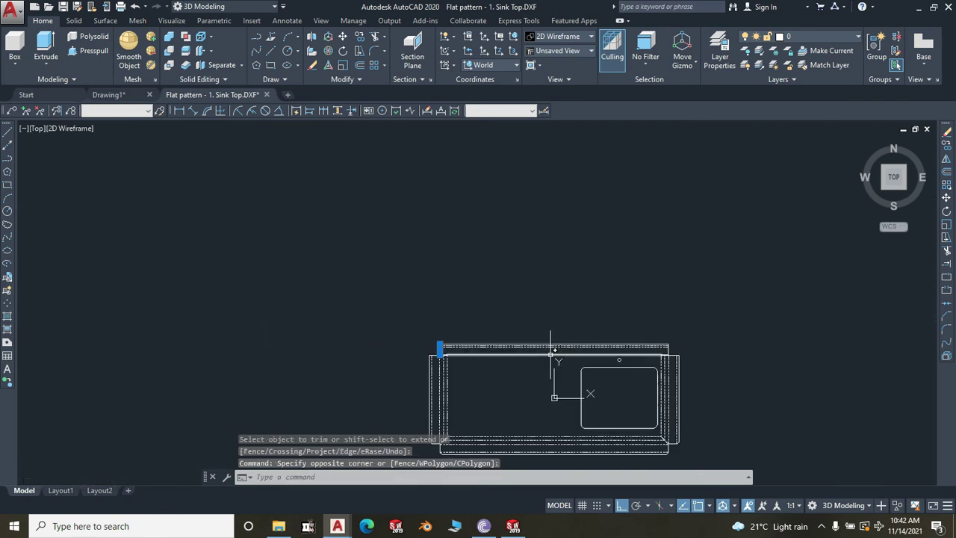
pyautogui.scroll(4, 662, 352)
pyautogui.scroll(4, 658, 321)
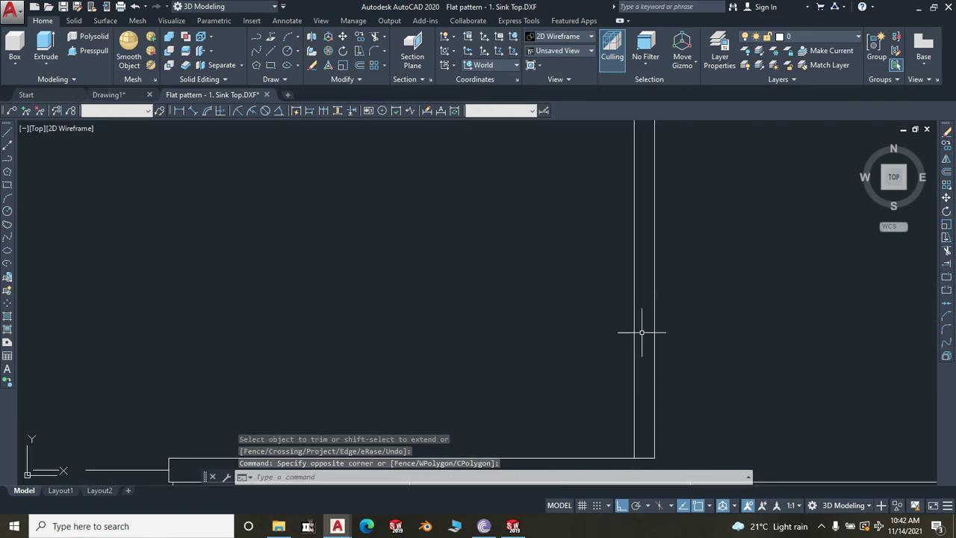
pyautogui.click(640, 337)
pyautogui.click(630, 338)
pyautogui.press('Delete')
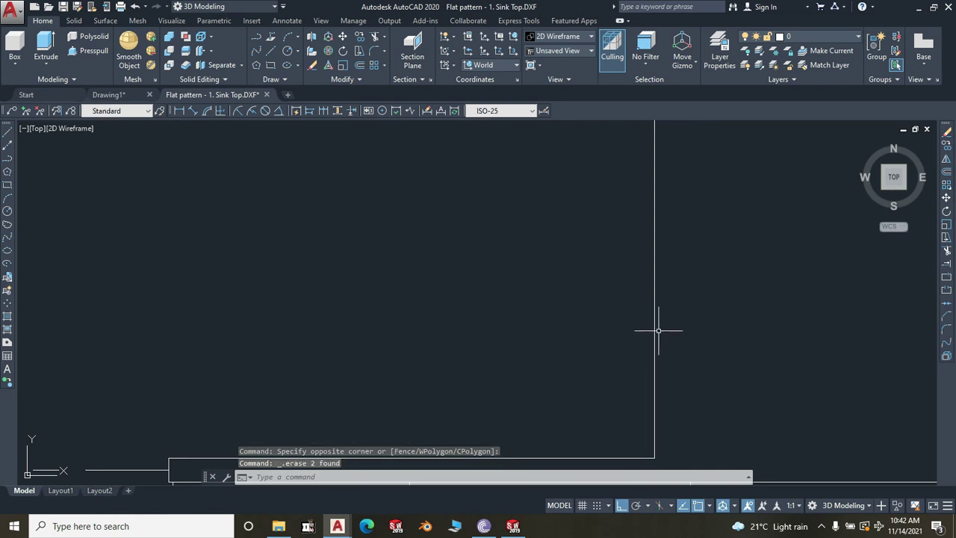
pyautogui.scroll(-3, 668, 323)
pyautogui.scroll(1, 661, 260)
pyautogui.scroll(2, 656, 265)
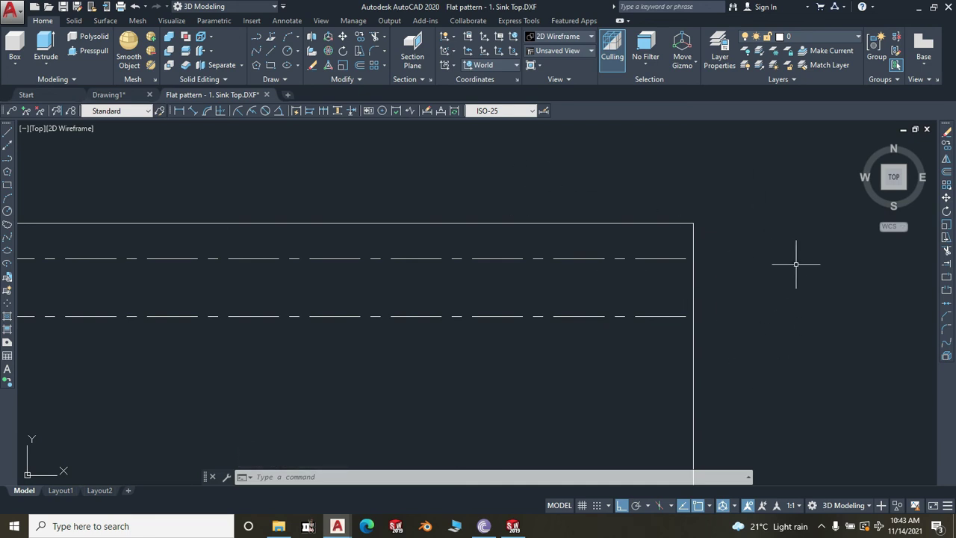
pyautogui.scroll(-2, 745, 185)
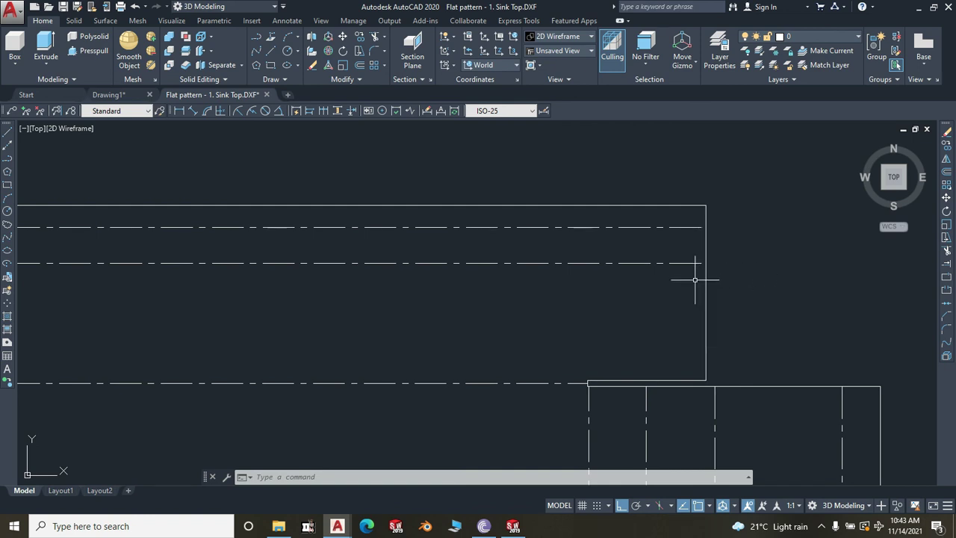
# - Undo the helper-line deletion and the bend-line trims at both ends of the back flange
pyautogui.scroll(2, 695, 279)
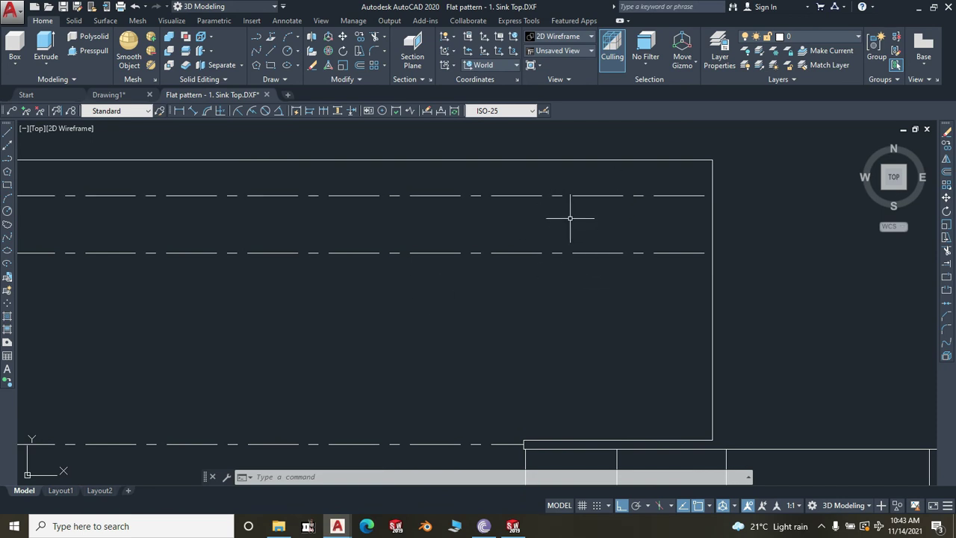
pyautogui.scroll(-3, 587, 191)
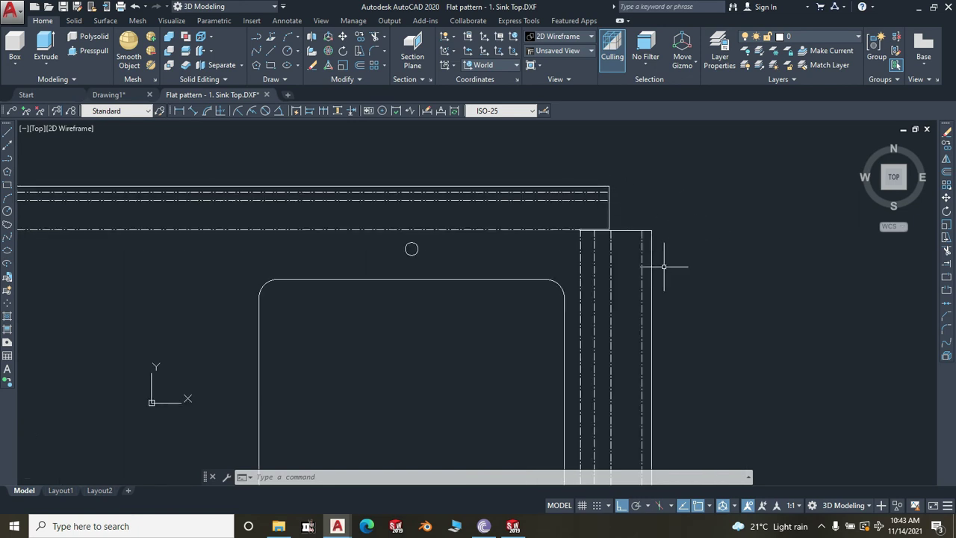
pyautogui.scroll(4, 535, 185)
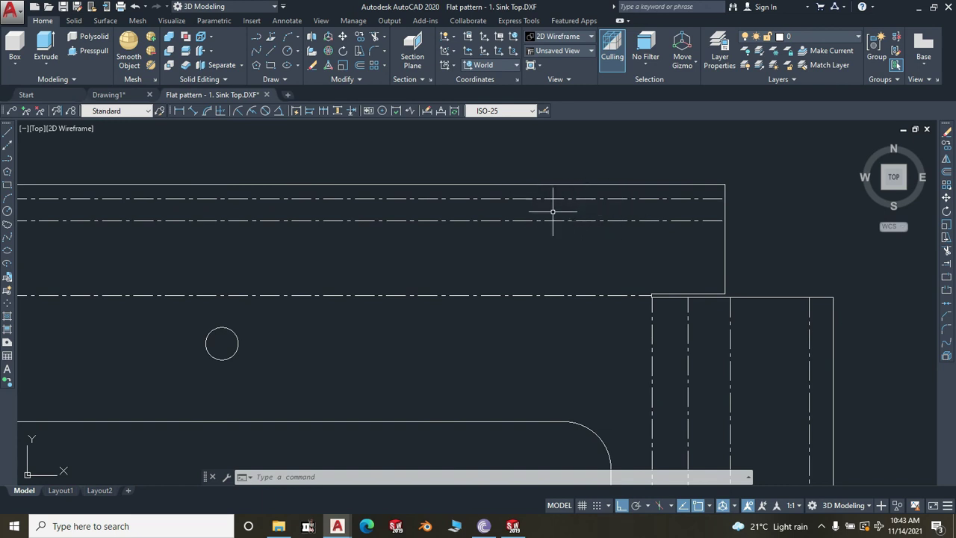
pyautogui.scroll(-3, 604, 206)
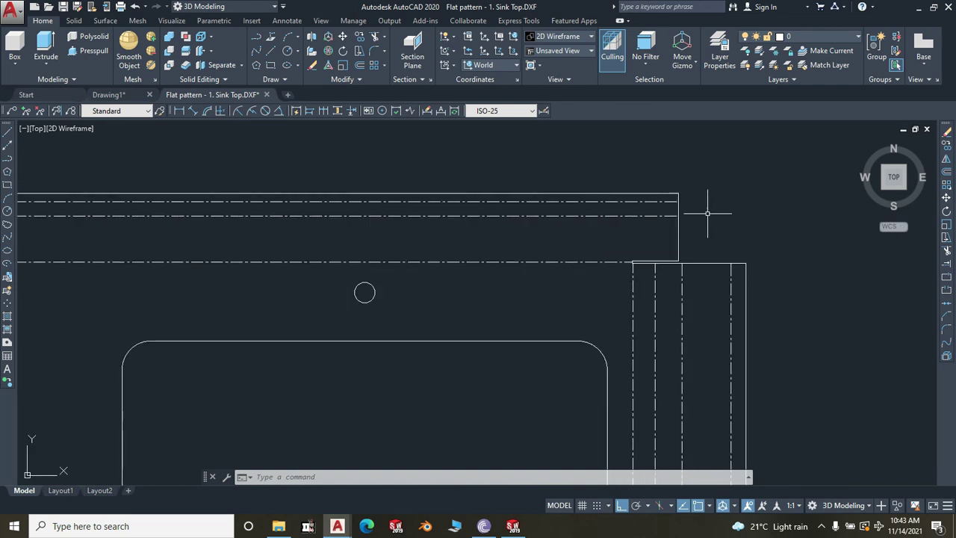
pyautogui.scroll(5, 678, 207)
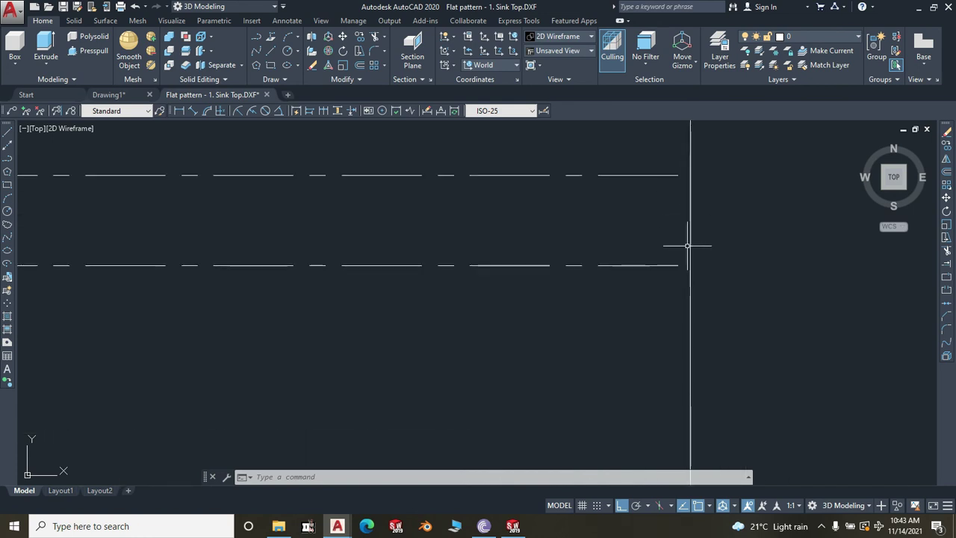
pyautogui.scroll(-3, 683, 284)
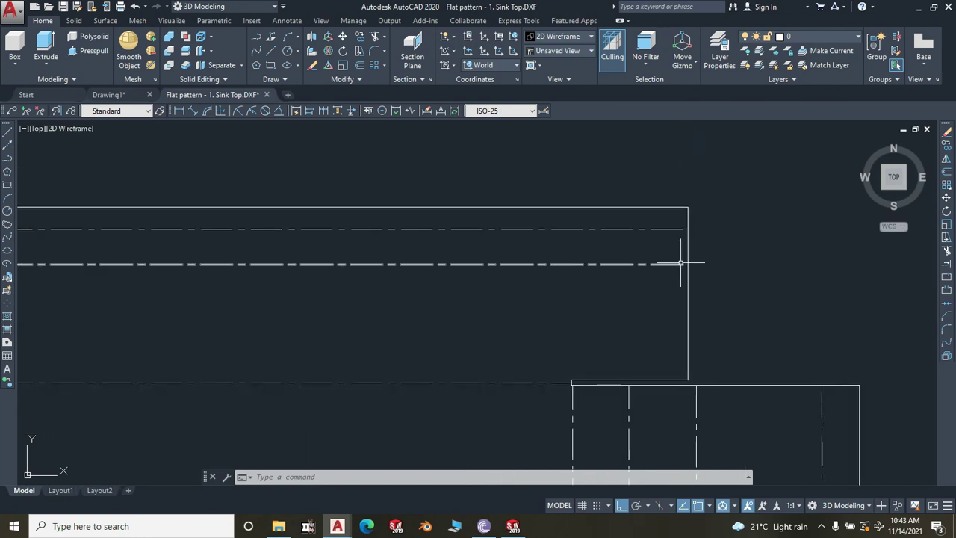
pyautogui.click(135, 7)
pyautogui.click(135, 8)
pyautogui.click(134, 7)
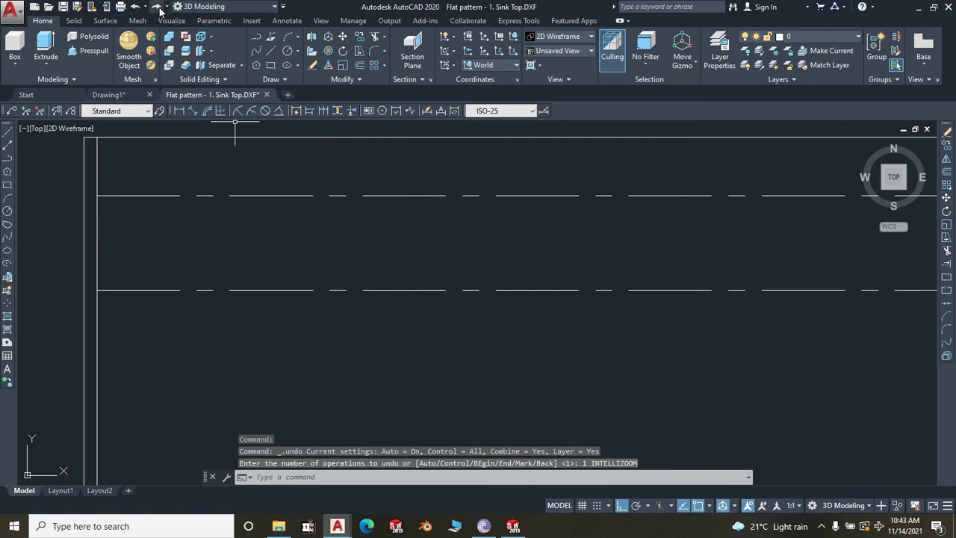
pyautogui.click(135, 7)
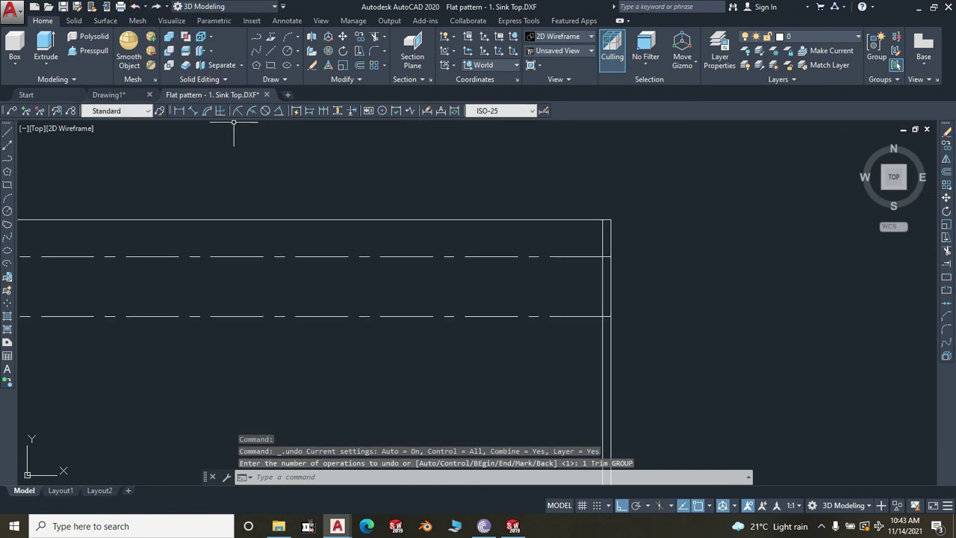
pyautogui.scroll(-4, 706, 218)
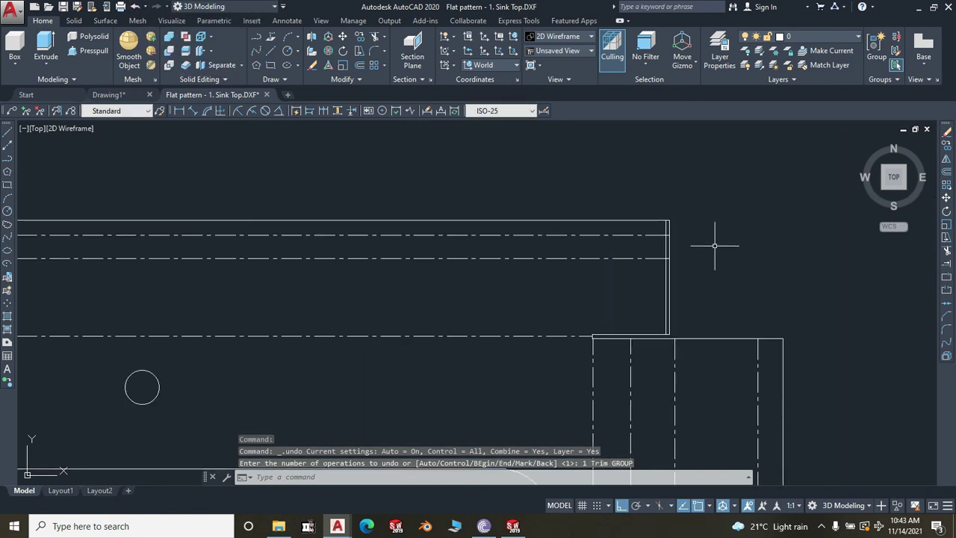
# - Trim away the middle of the two outer back-flange bend lines between the two offset lines, leaving short marks at both ends
pyautogui.click(947, 173)
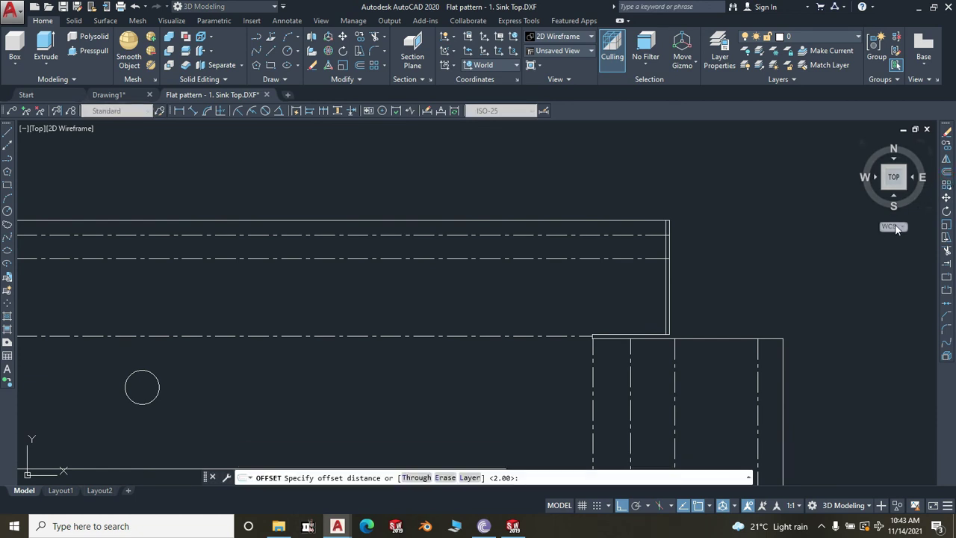
pyautogui.press('Escape')
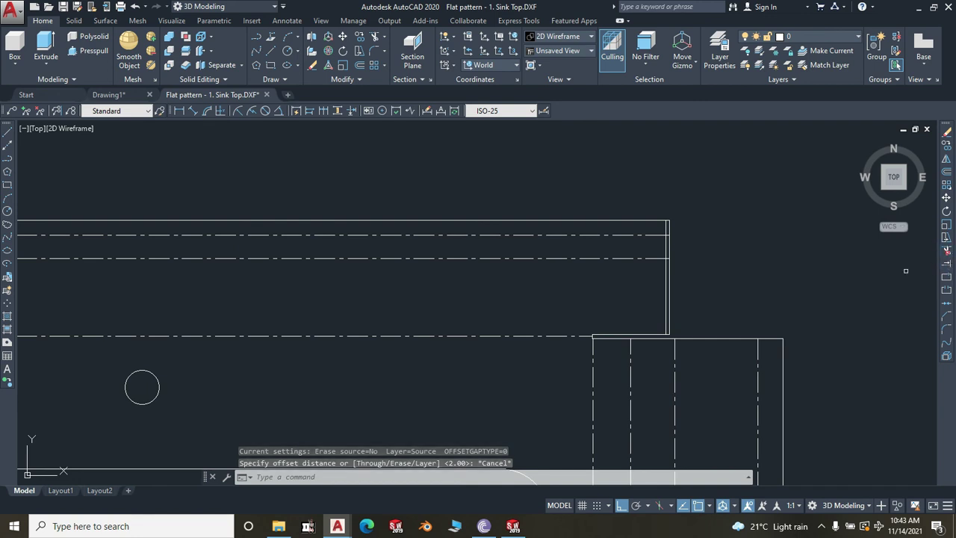
pyautogui.click(947, 252)
pyautogui.scroll(2, 659, 284)
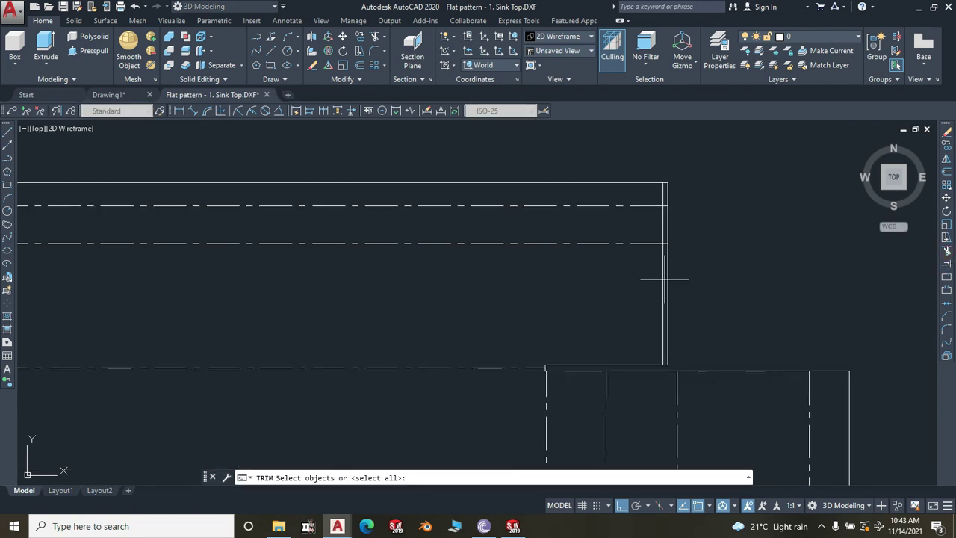
pyautogui.click(668, 275)
pyautogui.click(660, 276)
pyautogui.scroll(-3, 691, 275)
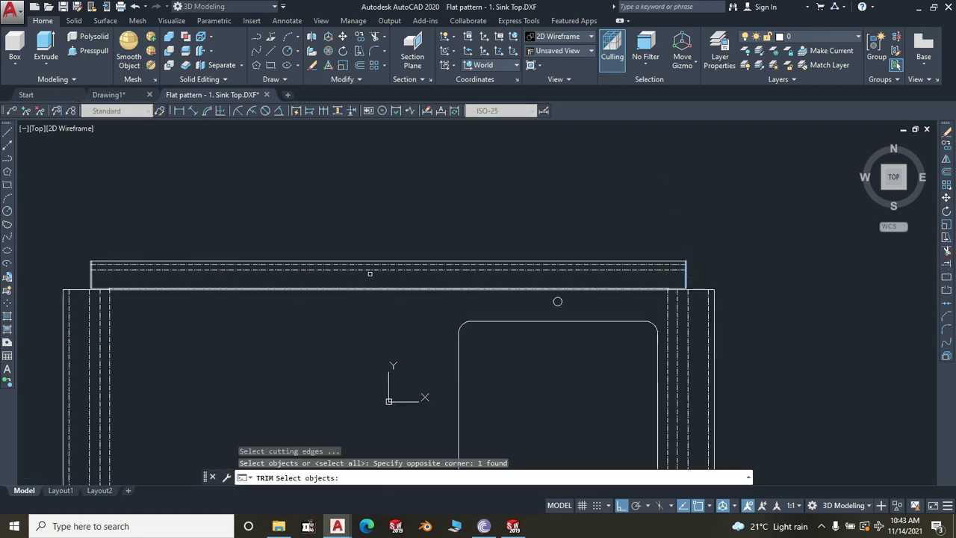
pyautogui.scroll(2, 127, 270)
pyautogui.press('Return')
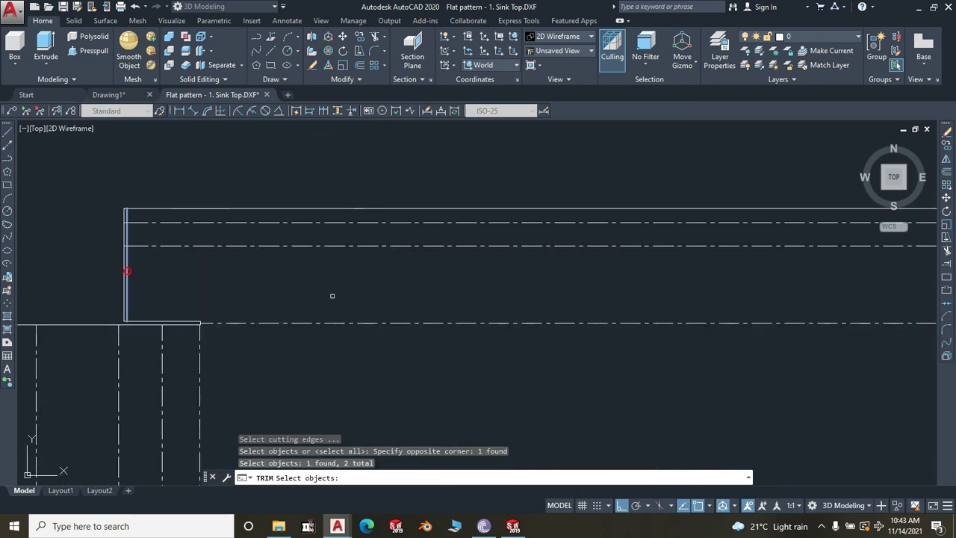
pyautogui.click(525, 280)
pyautogui.click(513, 225)
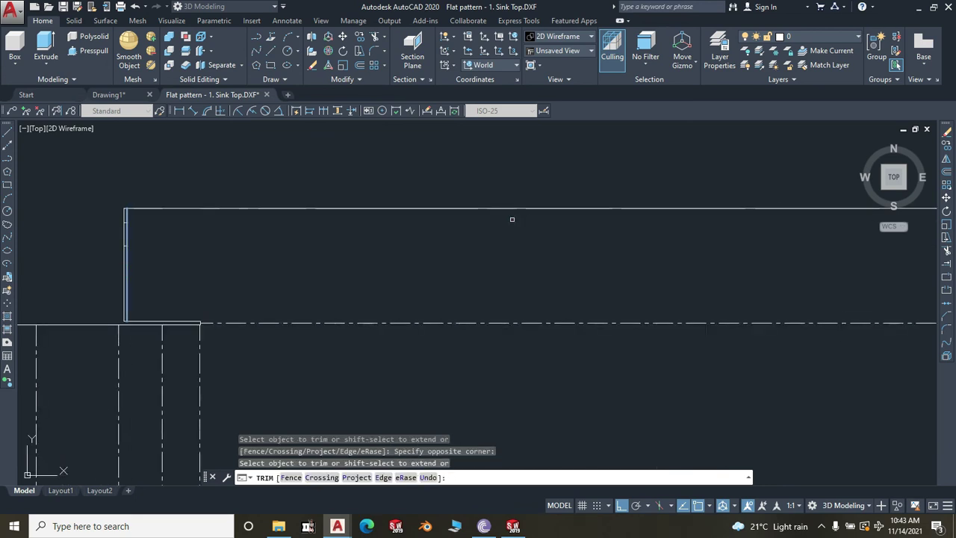
# - Delete both offset helper lines at the ends of the back flange
pyautogui.scroll(4, 60, 284)
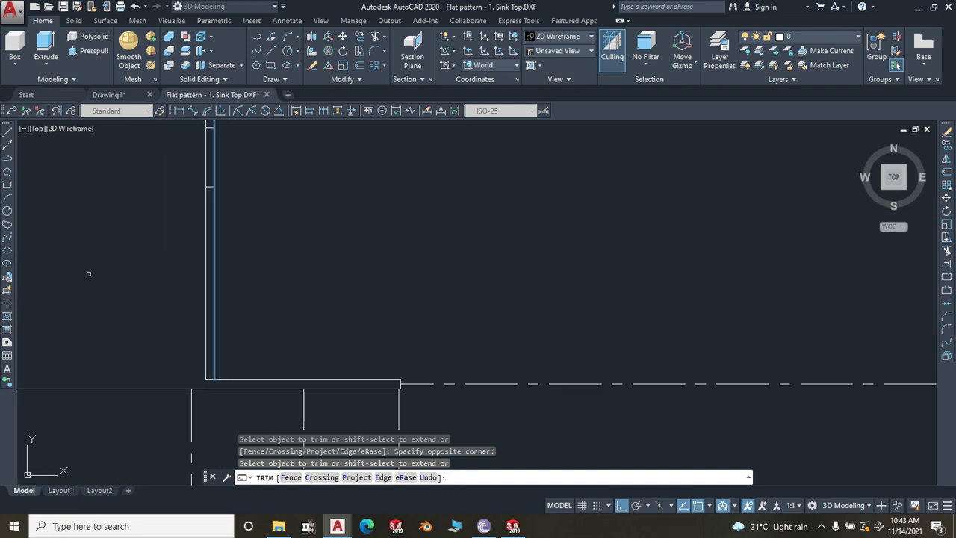
pyautogui.press('Escape')
pyautogui.click(210, 274)
pyautogui.scroll(-3, 150, 292)
pyautogui.scroll(-4, 149, 306)
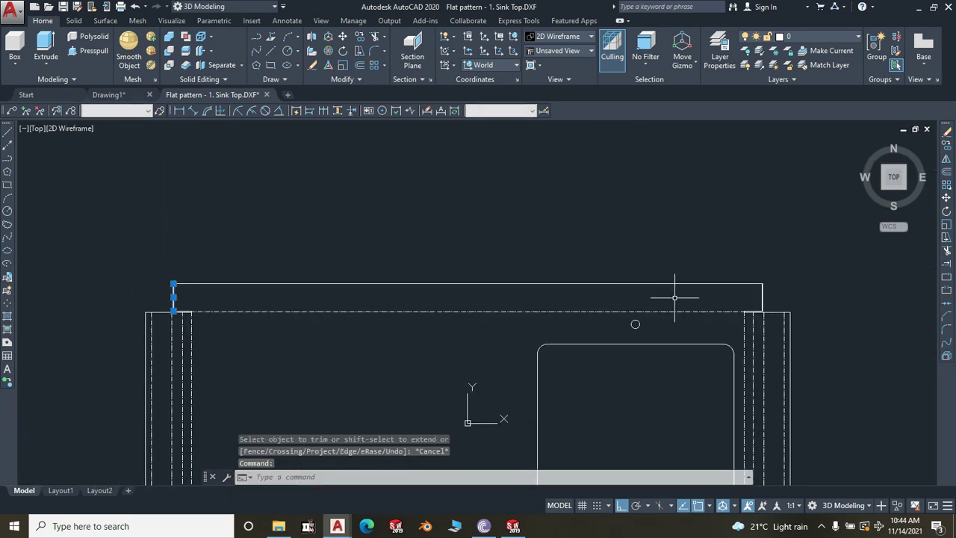
pyautogui.scroll(4, 717, 288)
pyautogui.scroll(2, 797, 320)
pyautogui.scroll(2, 875, 320)
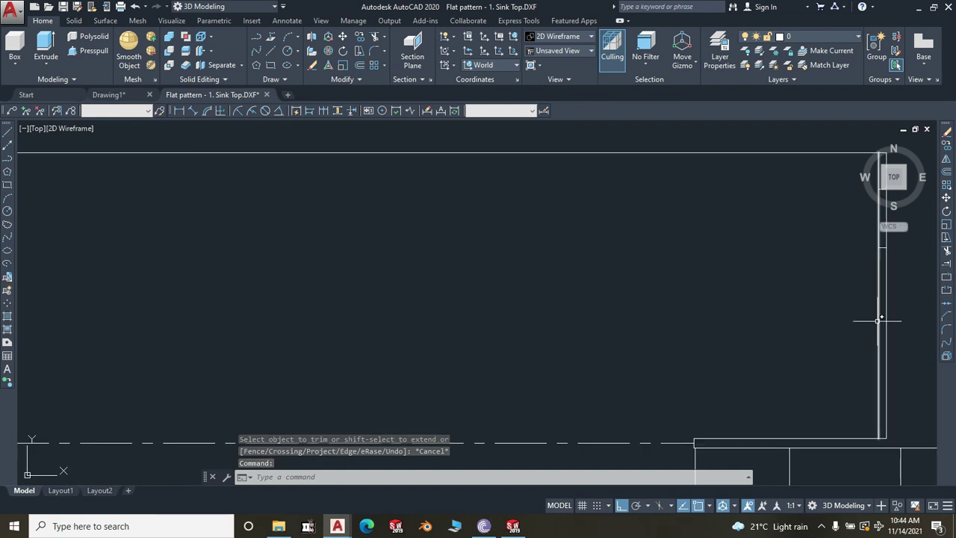
pyautogui.click(881, 320)
pyautogui.click(876, 320)
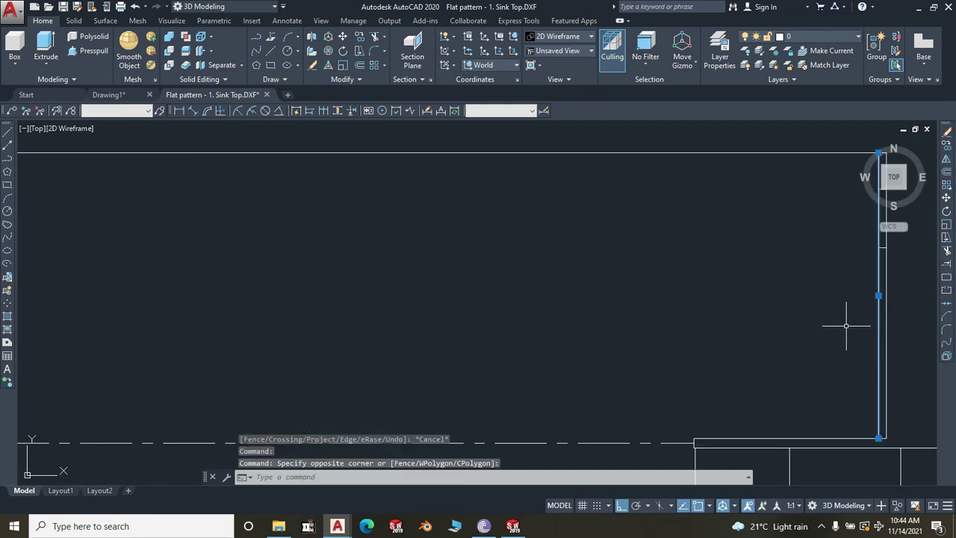
pyautogui.press('Delete')
pyautogui.scroll(-2, 743, 330)
pyautogui.scroll(-2, 694, 235)
pyautogui.scroll(-2, 530, 274)
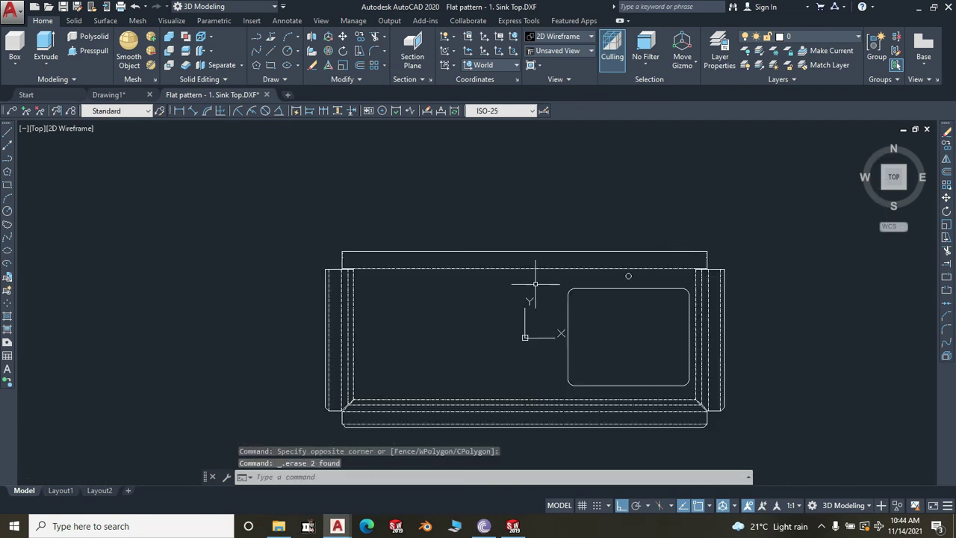
# - Examine the short bend marks at the back flange's end farthest from the cutout
pyautogui.scroll(2, 486, 273)
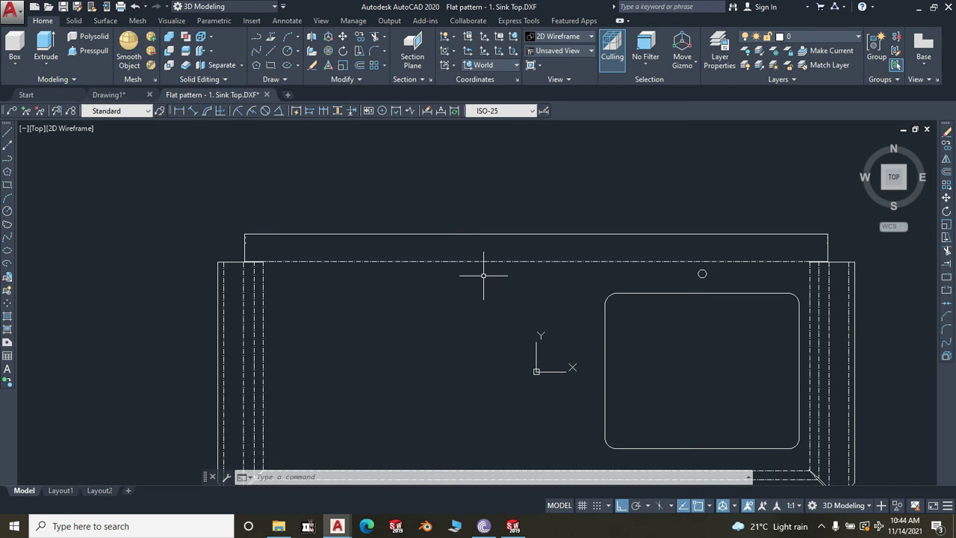
pyautogui.scroll(5, 257, 246)
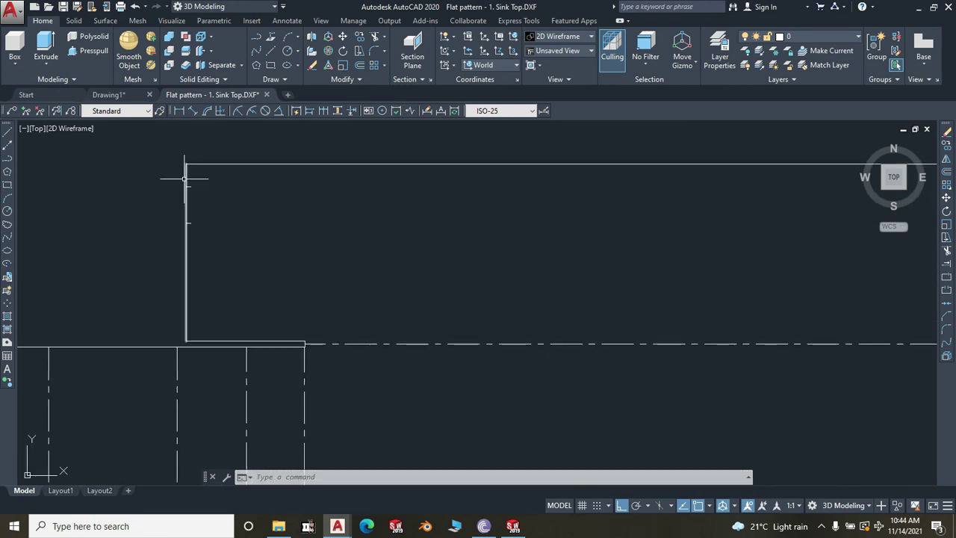
pyautogui.scroll(4, 185, 179)
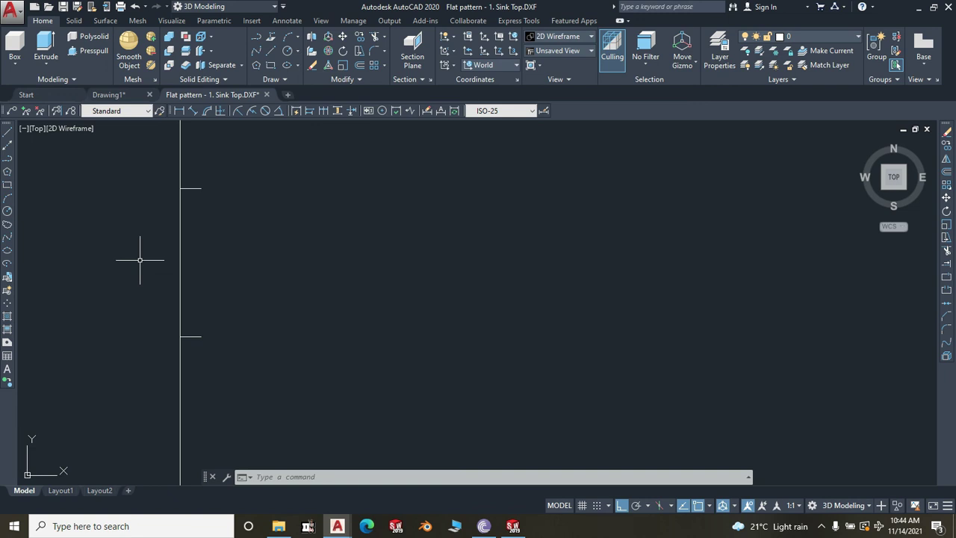
pyautogui.scroll(-3, 140, 260)
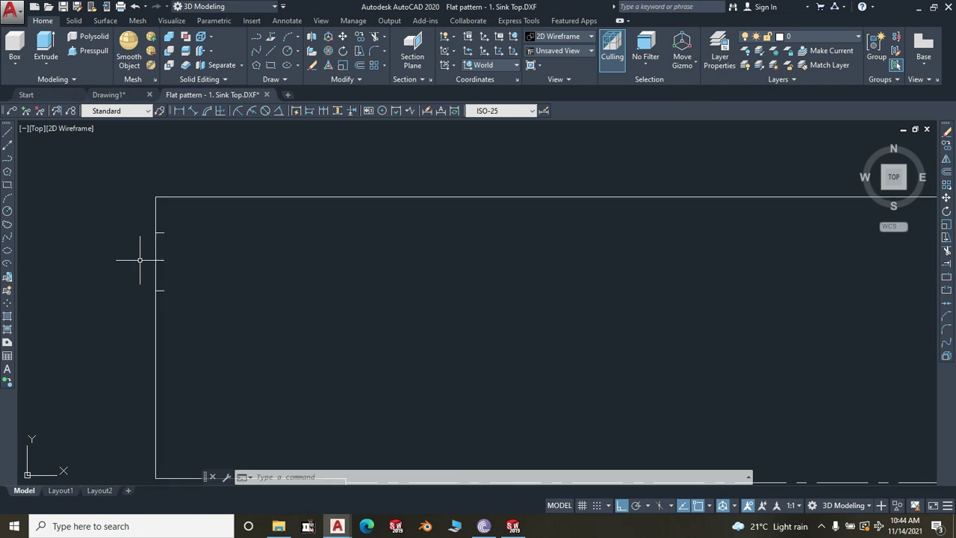
pyautogui.scroll(3, 167, 263)
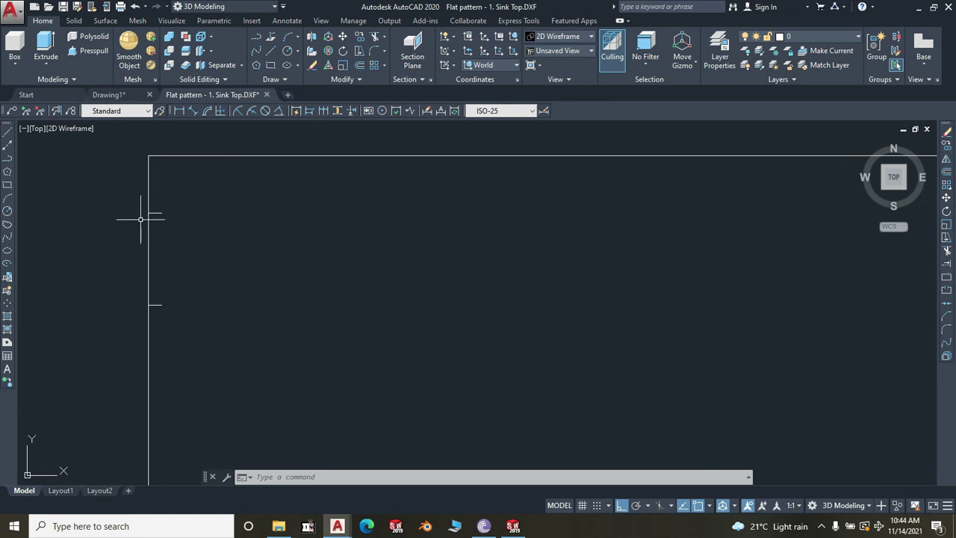
pyautogui.scroll(-3, 139, 190)
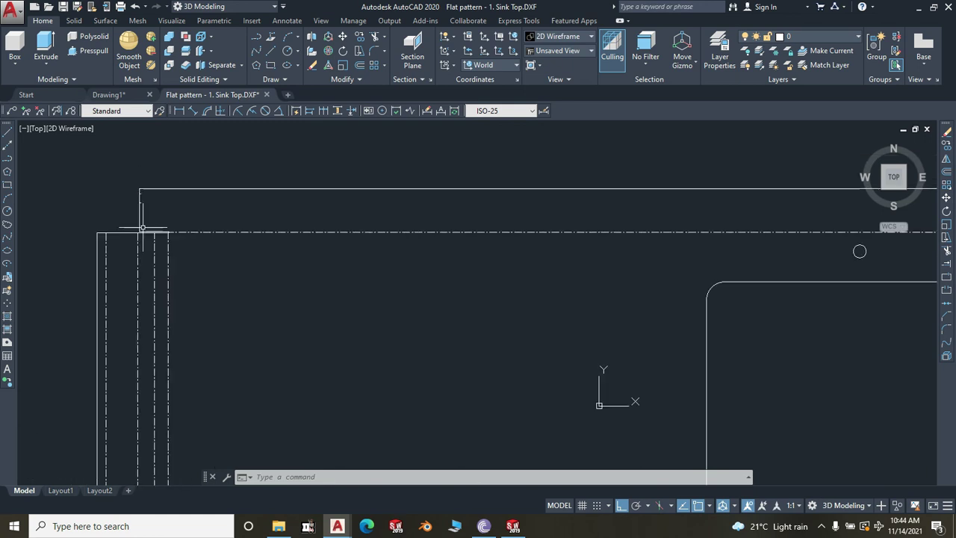
pyautogui.scroll(-4, 143, 227)
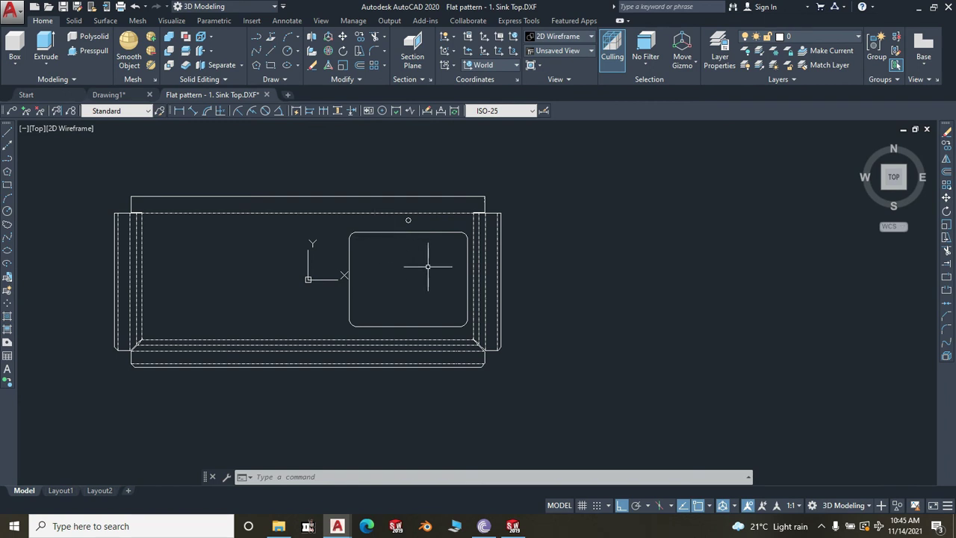
# - Inspect the bend lines of the front and side flanges where they meet at both mitred front corners
pyautogui.scroll(-1, 428, 266)
pyautogui.scroll(3, 426, 261)
pyautogui.scroll(-3, 427, 261)
pyautogui.scroll(1, 441, 273)
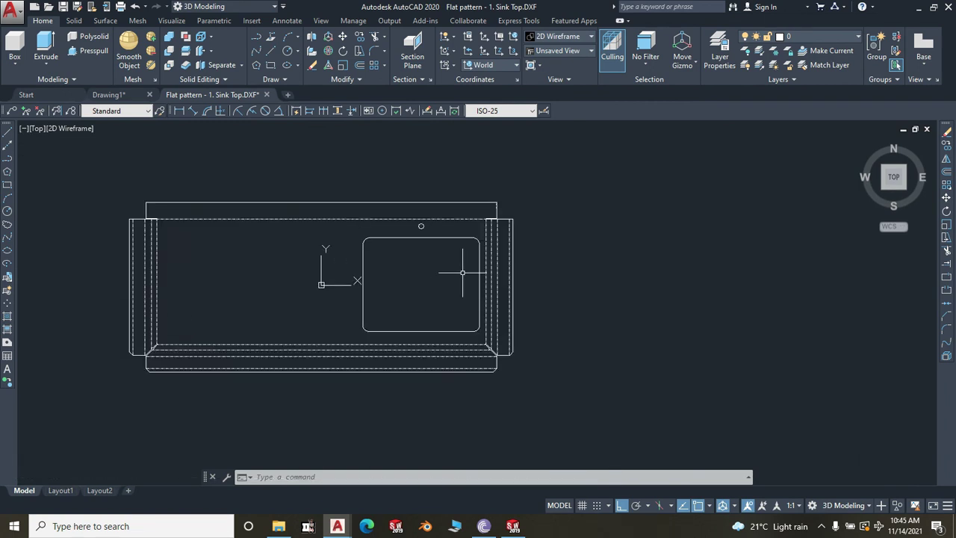
pyautogui.scroll(1, 467, 271)
pyautogui.scroll(-1, 561, 261)
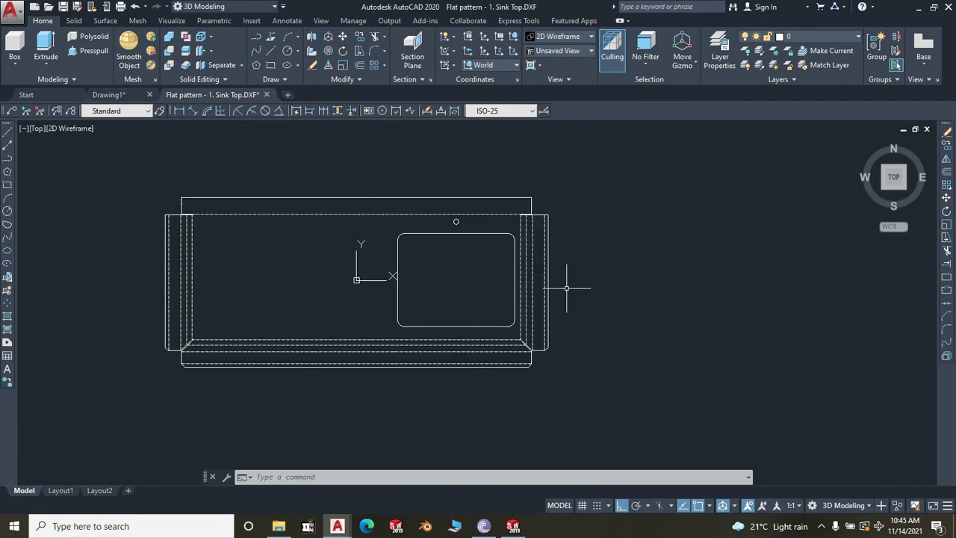
pyautogui.scroll(3, 509, 335)
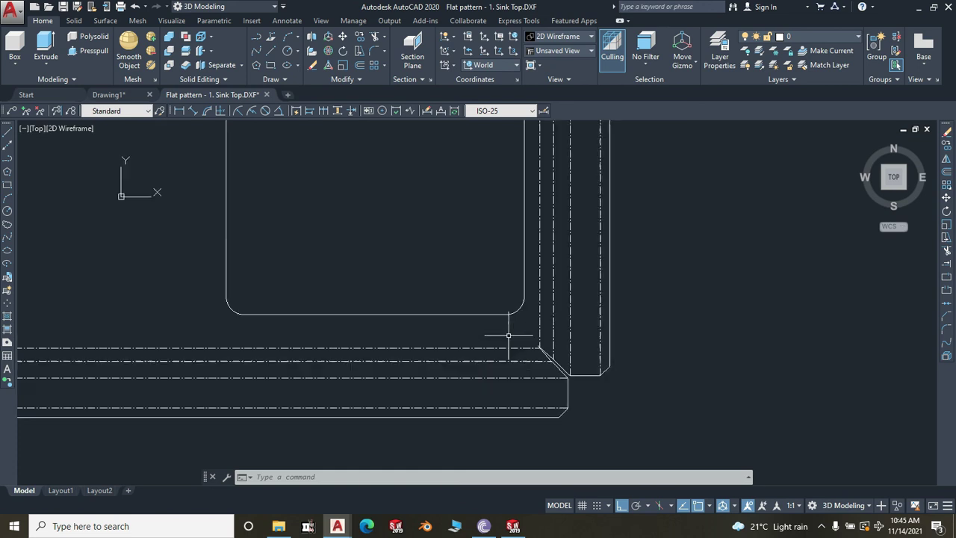
pyautogui.scroll(2, 529, 337)
pyautogui.scroll(-2, 577, 339)
pyautogui.scroll(-2, 578, 340)
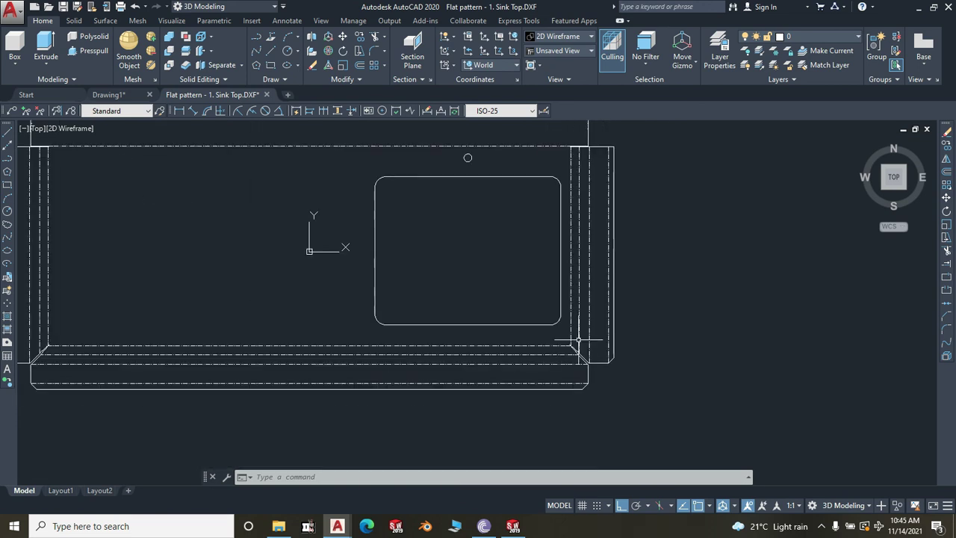
pyautogui.scroll(-2, 676, 272)
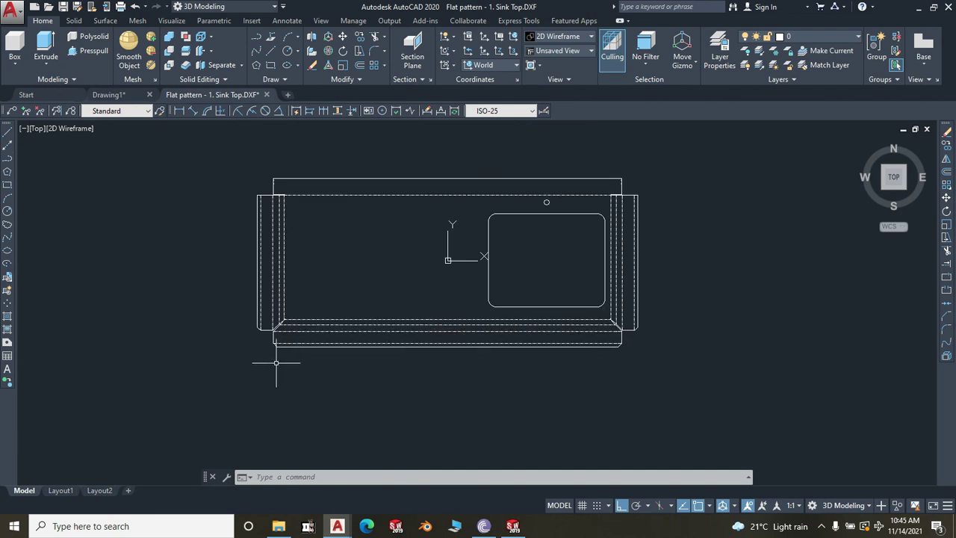
pyautogui.scroll(2, 272, 357)
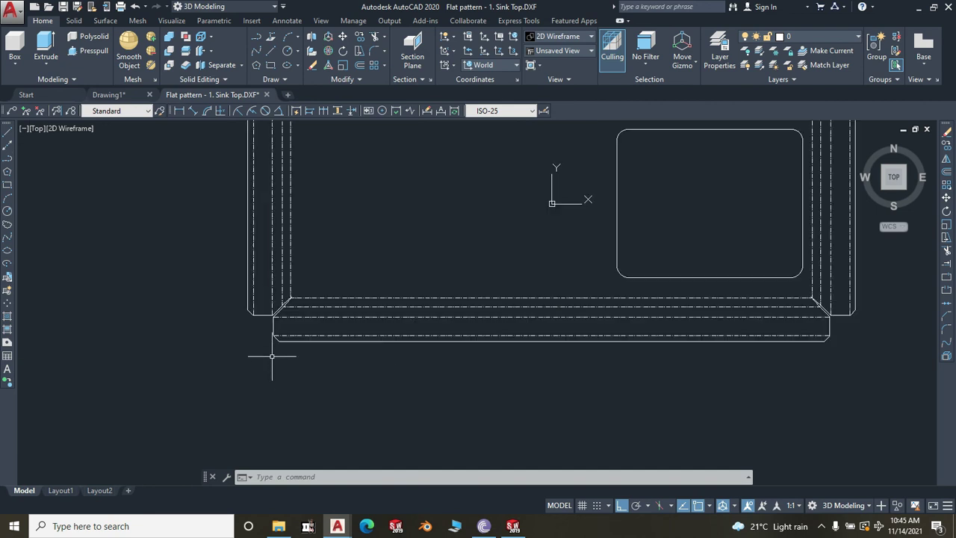
pyautogui.scroll(2, 258, 336)
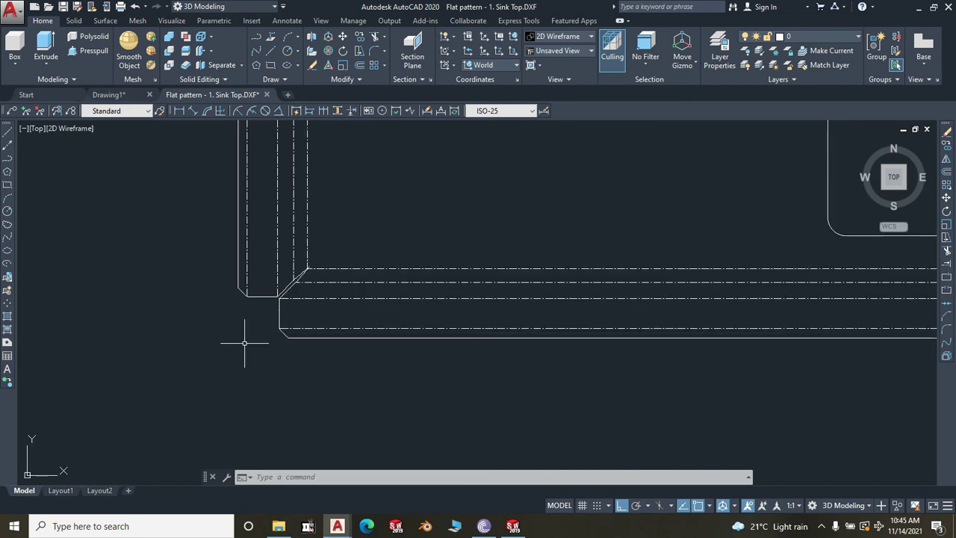
pyautogui.scroll(-2, 224, 334)
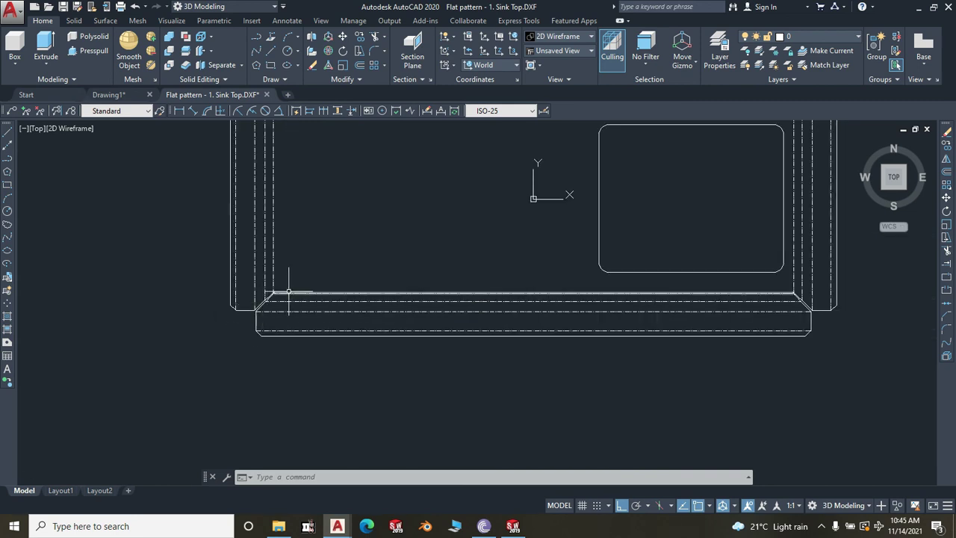
# - Examine the front-flange bend lines near the mitred corner farthest from the cutout, and check the overall flat pattern
pyautogui.scroll(3, 275, 293)
pyautogui.scroll(4, 251, 292)
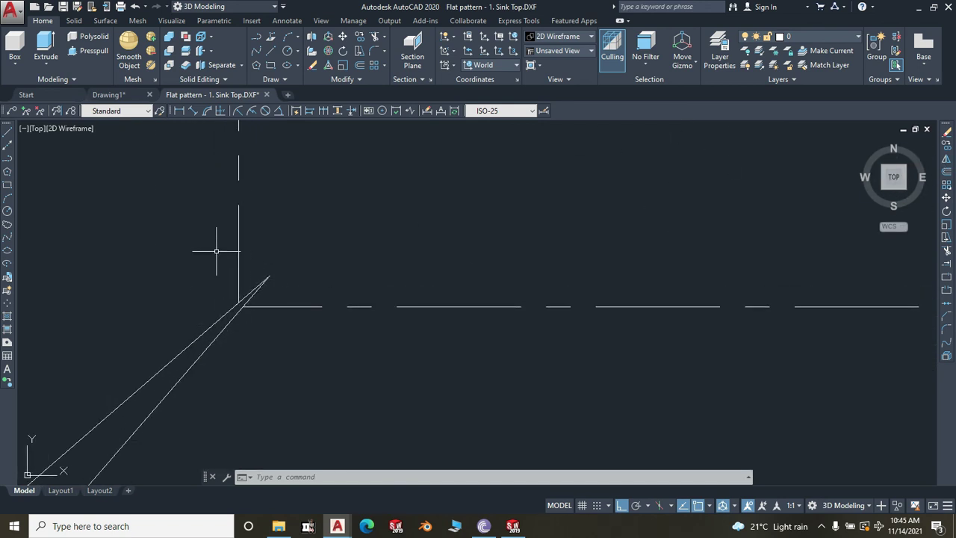
pyautogui.scroll(-4, 85, 256)
pyautogui.scroll(-3, 243, 243)
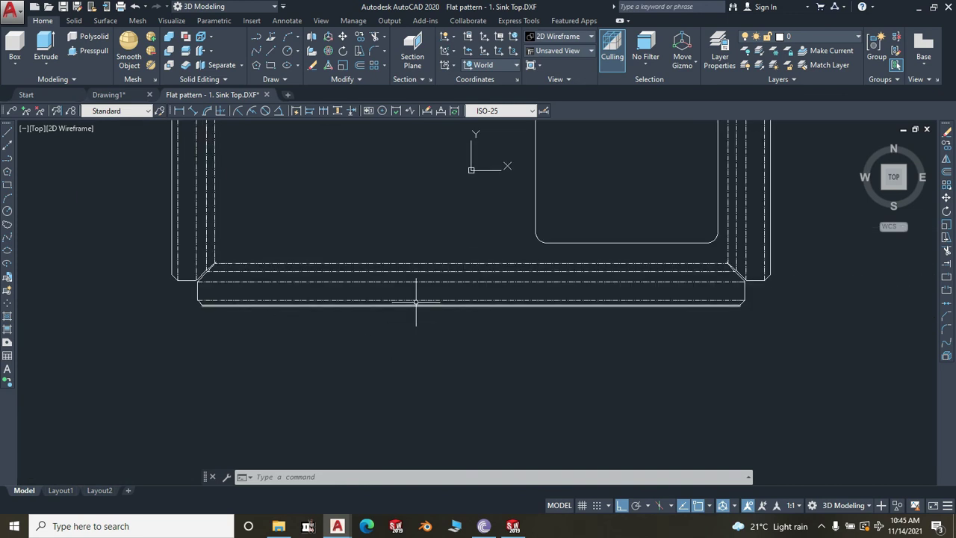
pyautogui.scroll(3, 419, 298)
pyautogui.scroll(-3, 79, 273)
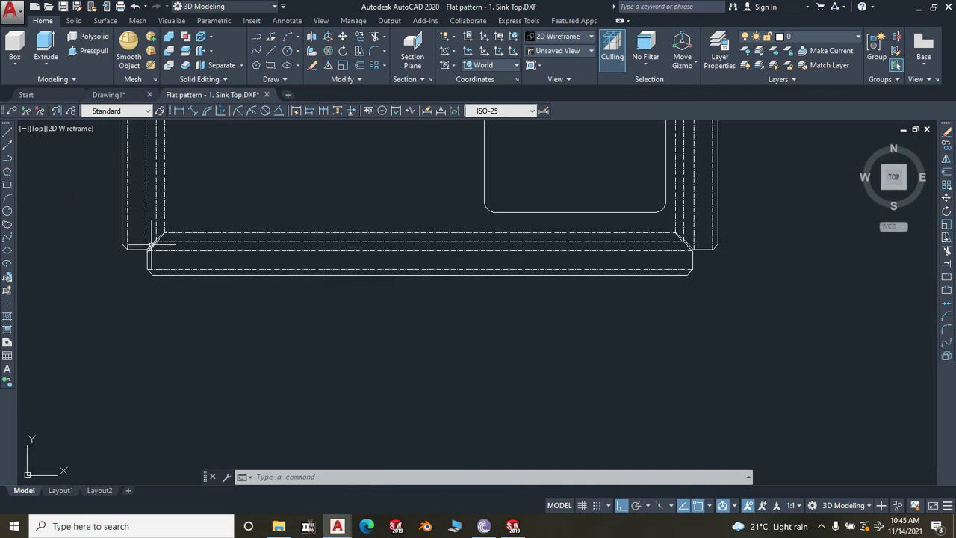
pyautogui.scroll(3, 149, 254)
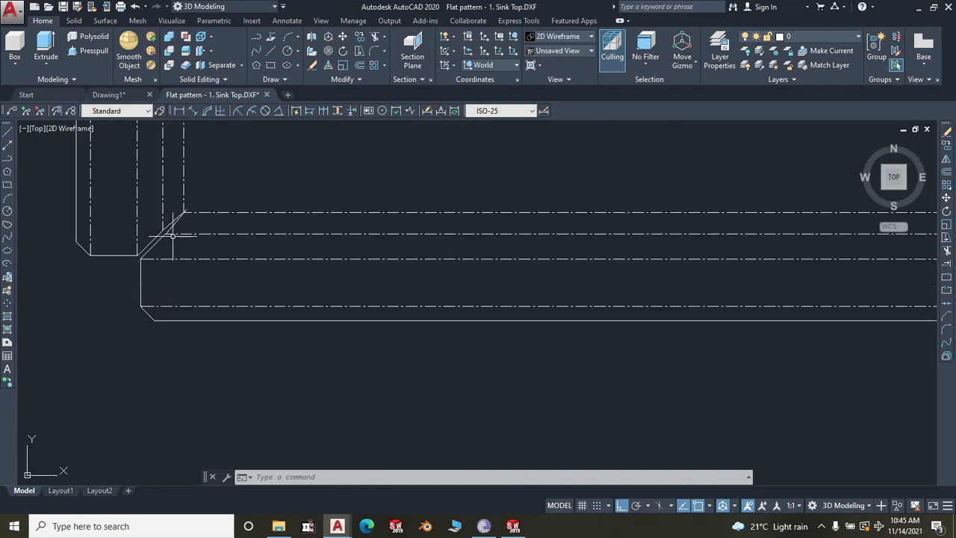
pyautogui.scroll(-2, 186, 260)
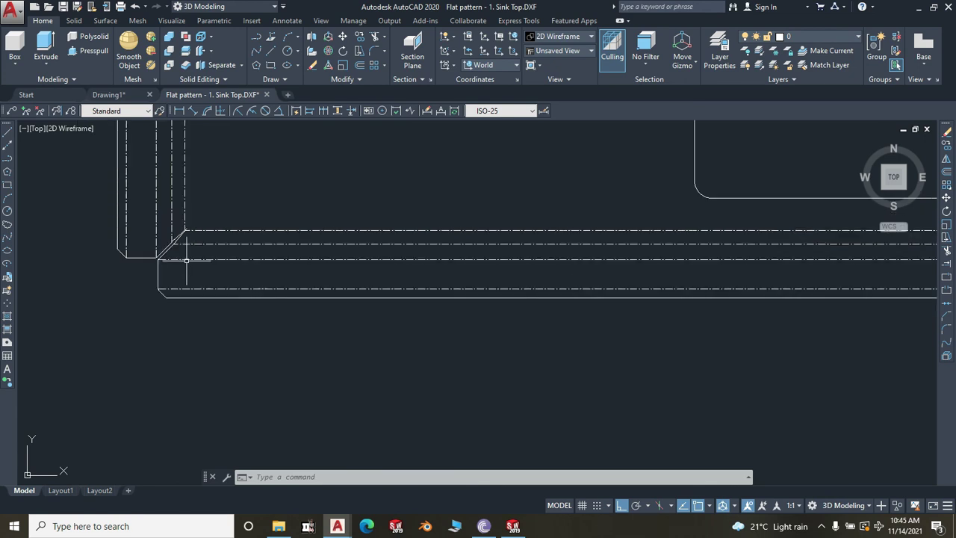
pyautogui.scroll(-3, 187, 260)
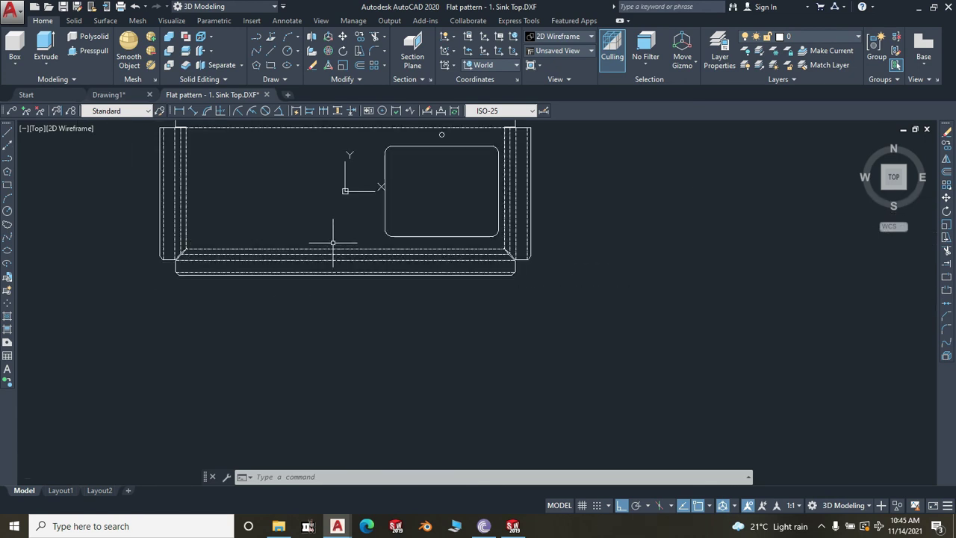
pyautogui.scroll(-2, 333, 261)
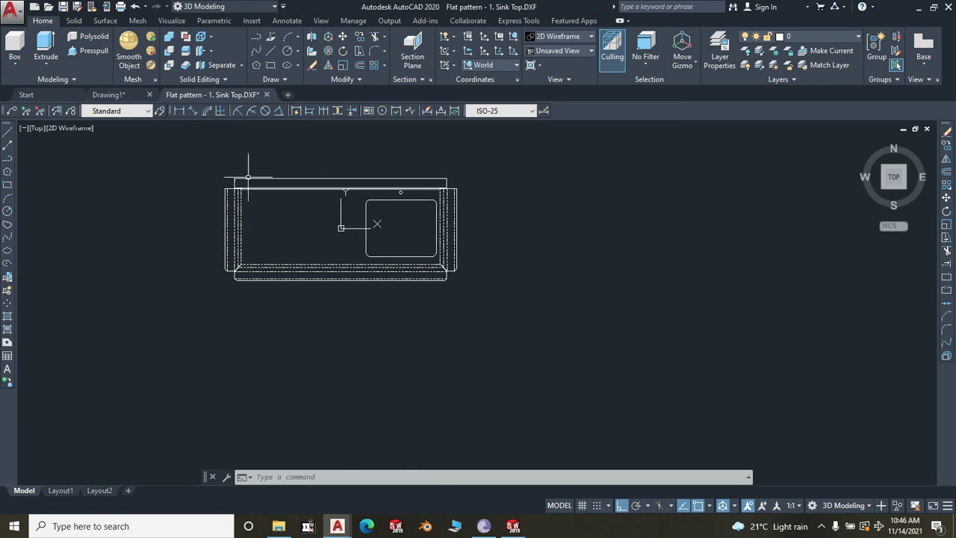
pyautogui.scroll(4, 251, 163)
pyautogui.scroll(-4, 221, 230)
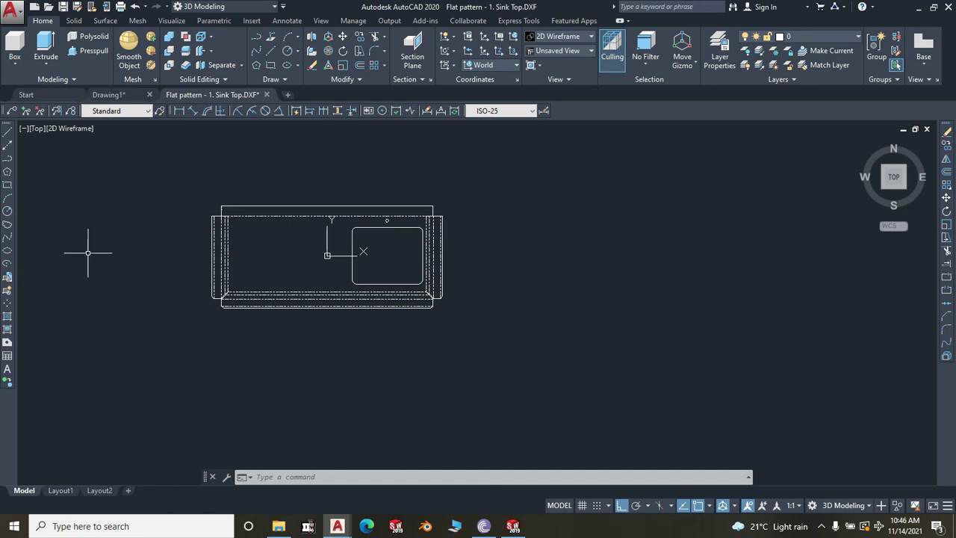
# - Draw a rectangle enclosing the whole flat pattern with clearance on all sides
pyautogui.click(6, 186)
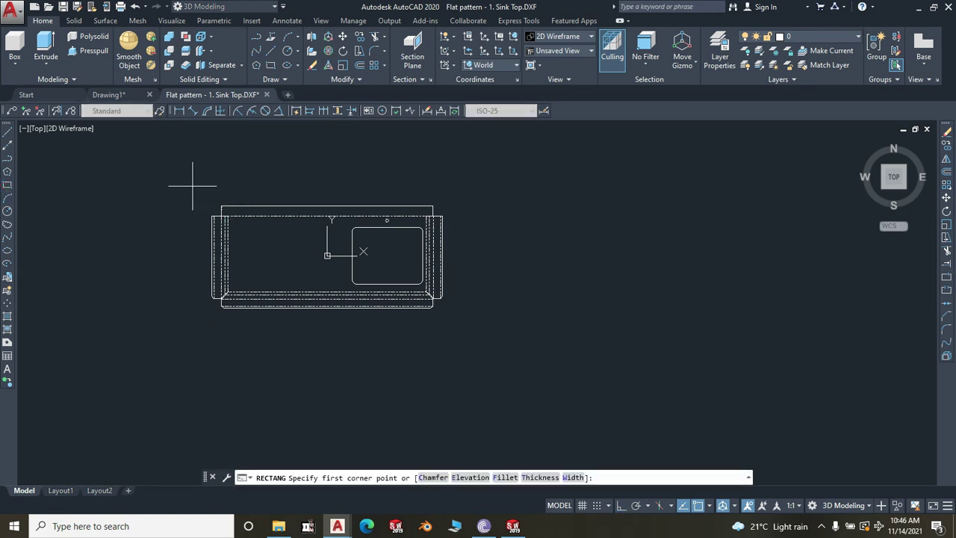
pyautogui.click(193, 186)
pyautogui.click(490, 353)
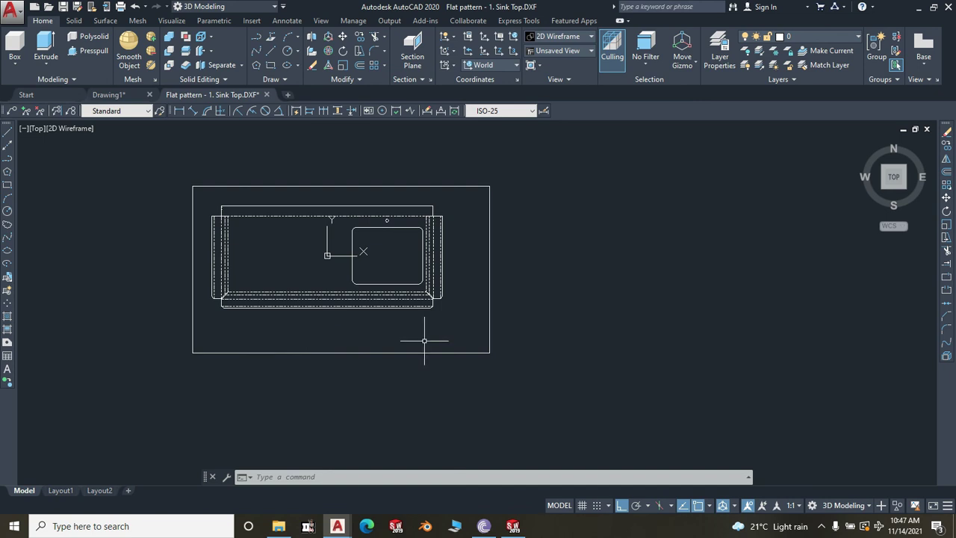
pyautogui.scroll(4, 420, 292)
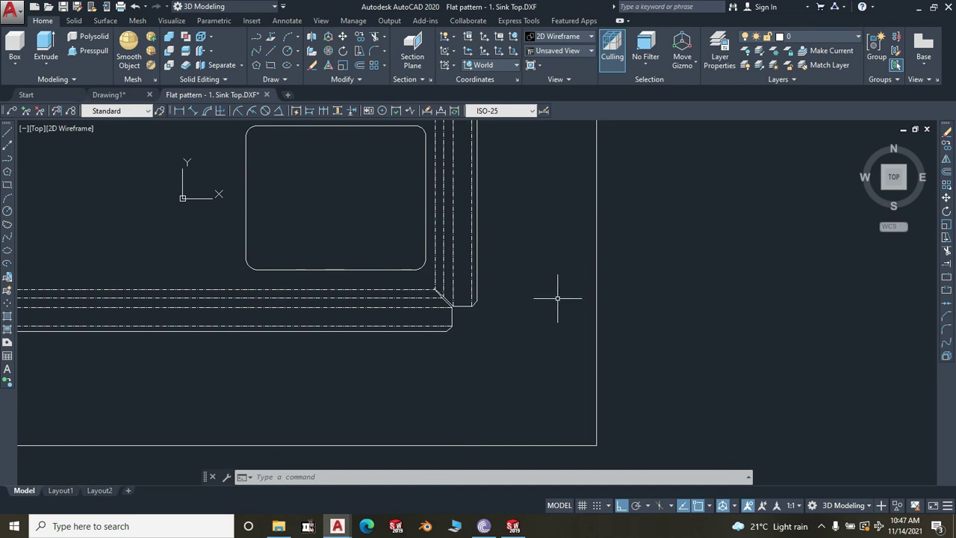
pyautogui.scroll(-4, 558, 298)
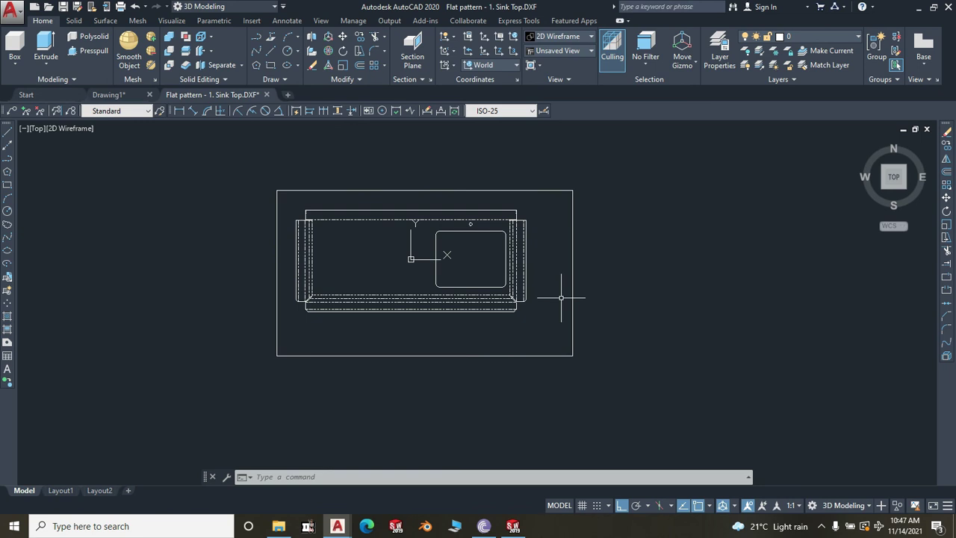
# - Delete the rectangle surrounding the flat pattern
pyautogui.click(632, 382)
pyautogui.click(549, 349)
pyautogui.press('Delete')
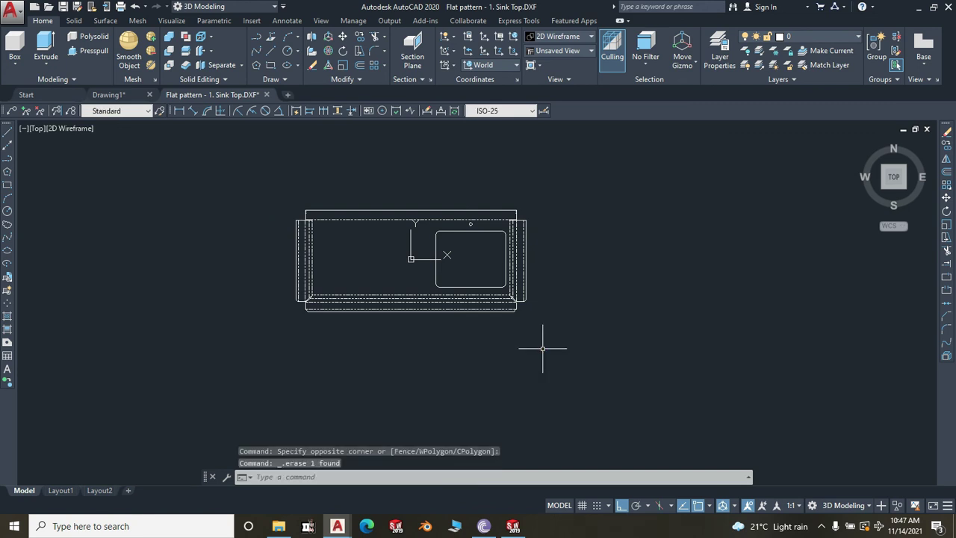
# - Mirror the whole flat pattern across a vertical line beyond its cutout end, erasing the source objects
pyautogui.click(586, 340)
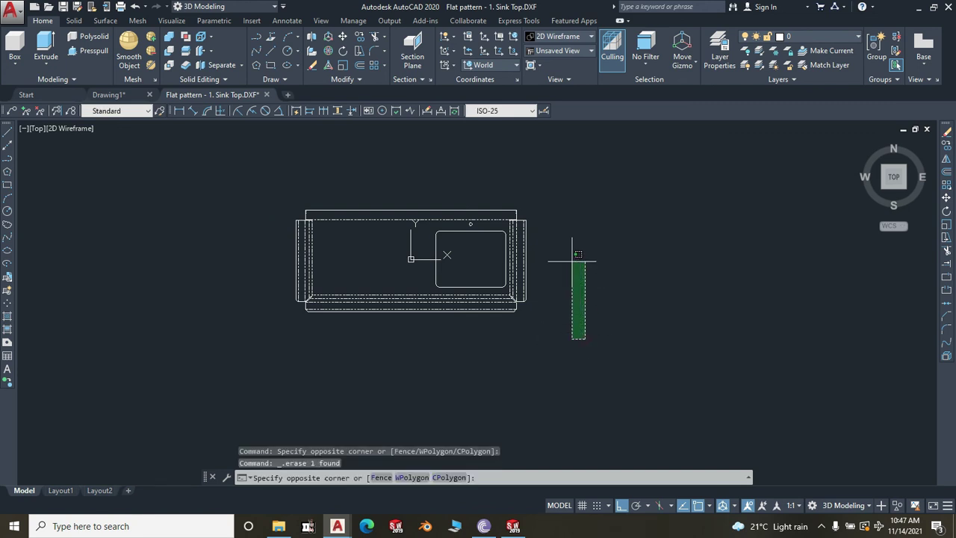
pyautogui.click(207, 157)
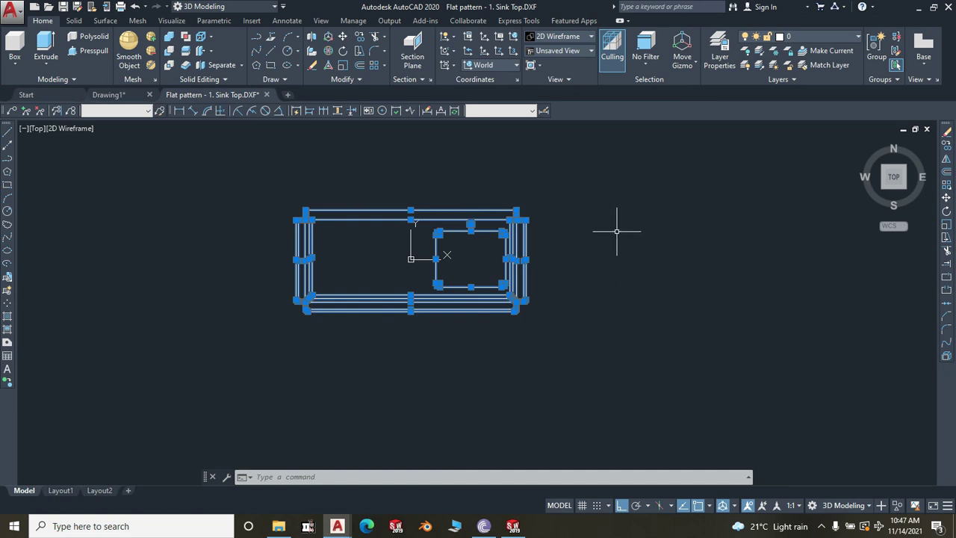
pyautogui.write('mi')
pyautogui.press('Return')
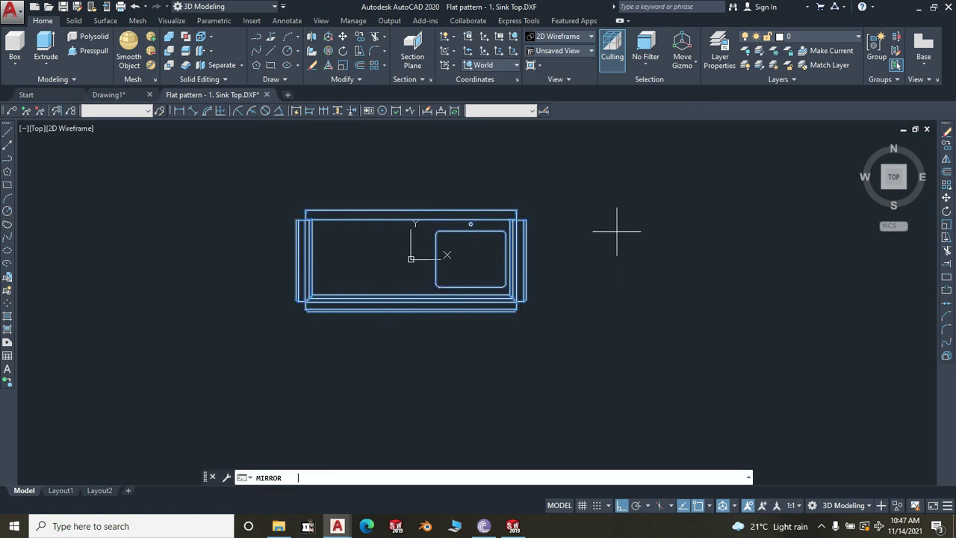
pyautogui.click(564, 231)
pyautogui.click(571, 359)
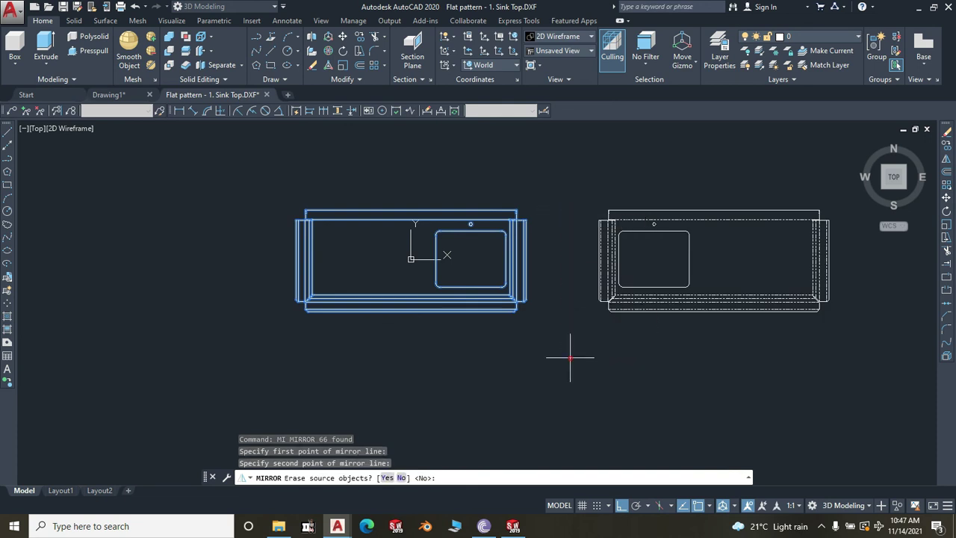
pyautogui.click(388, 479)
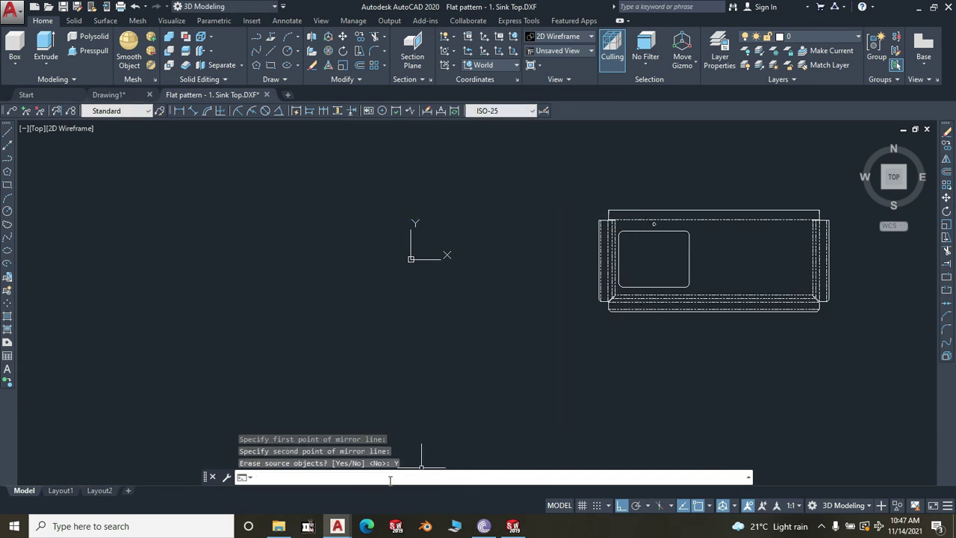
pyautogui.press('Return')
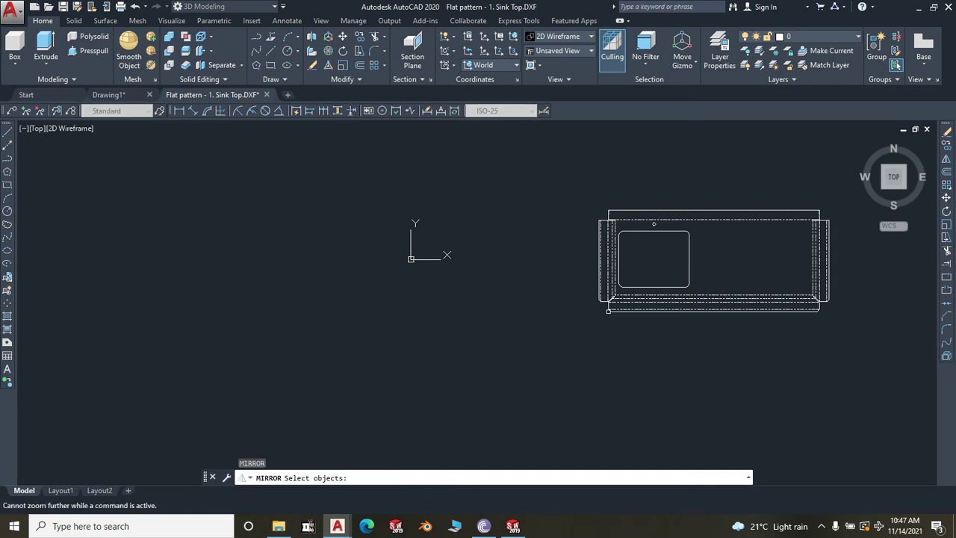
pyautogui.scroll(2, 380, 282)
pyautogui.scroll(-2, 518, 339)
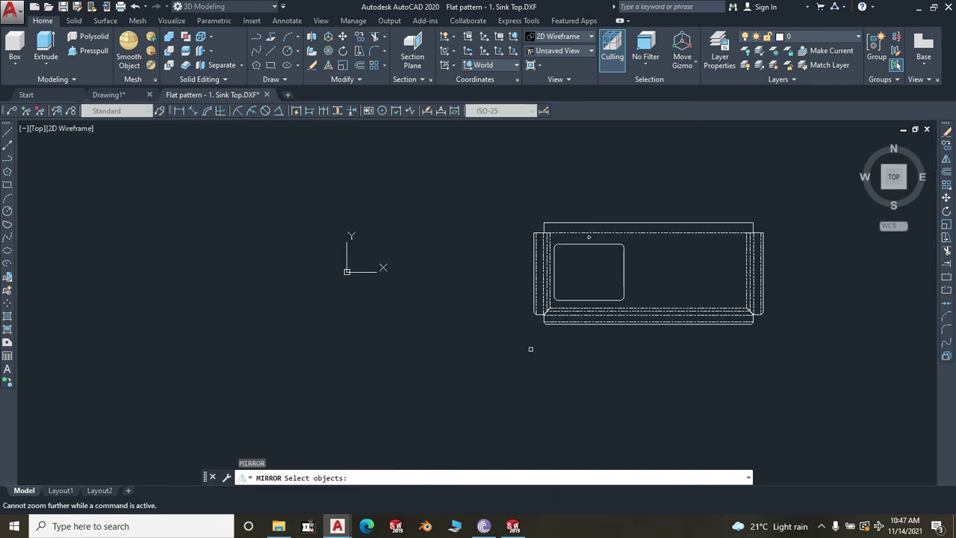
pyautogui.press('Escape')
# - Examine the mirrored flat pattern, including its sink cutout, tap hole and flange bend lines
pyautogui.scroll(-2, 807, 275)
pyautogui.scroll(4, 805, 285)
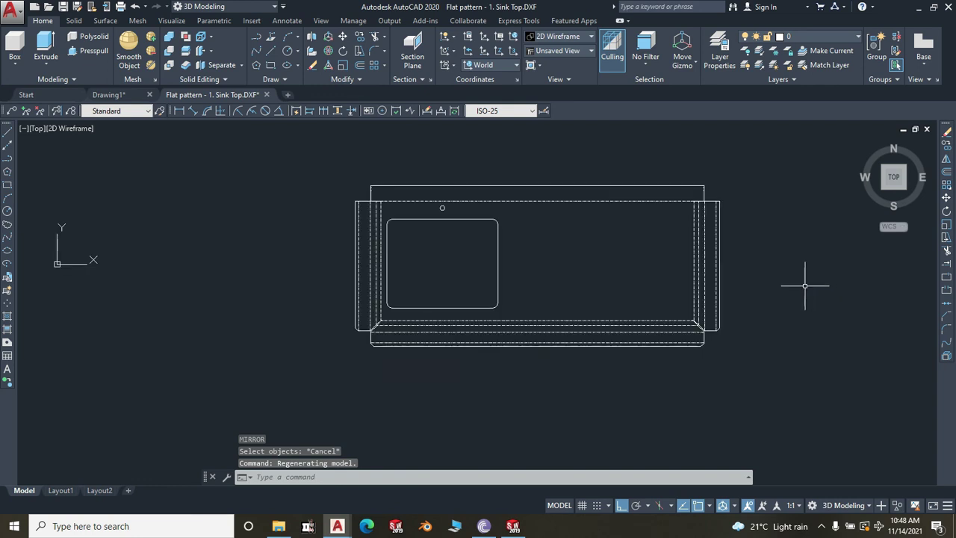
pyautogui.scroll(2, 797, 274)
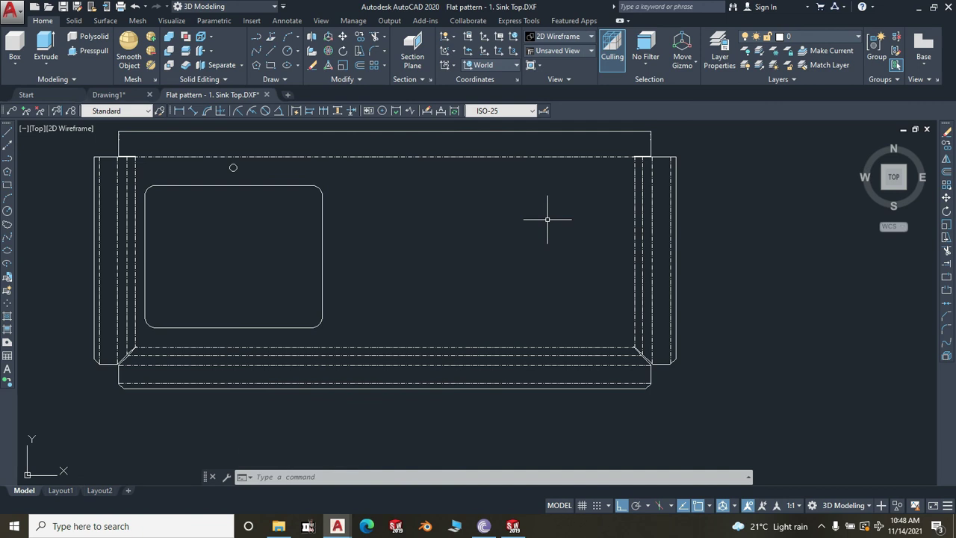
pyautogui.scroll(-4, 247, 213)
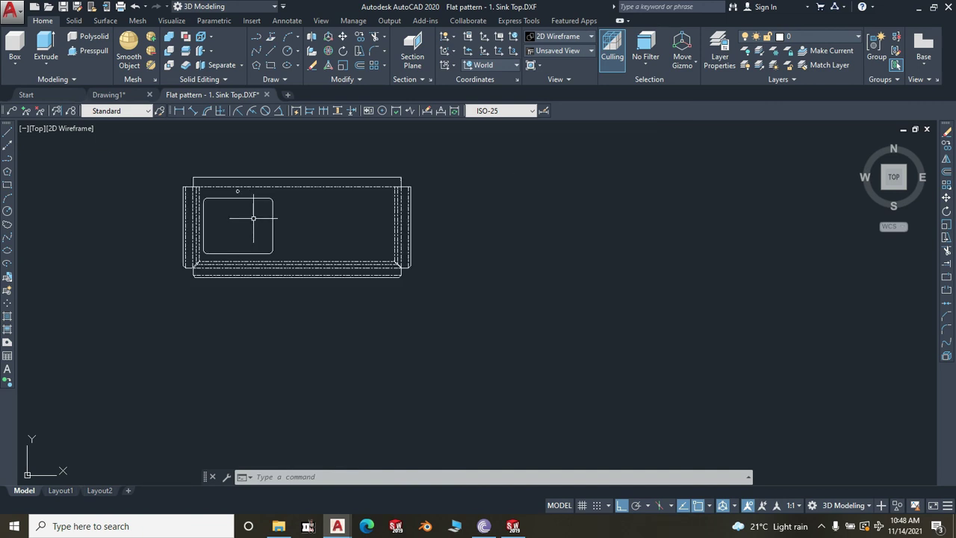
pyautogui.moveTo(273, 267)
pyautogui.scroll(2, 258, 187)
pyautogui.scroll(2, 252, 207)
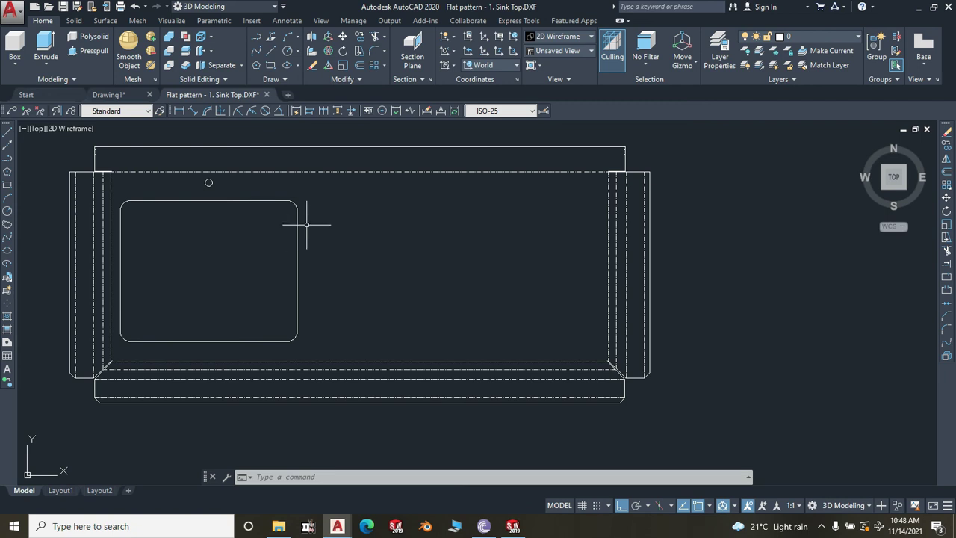
pyautogui.scroll(-2, 325, 249)
pyautogui.scroll(2, 314, 236)
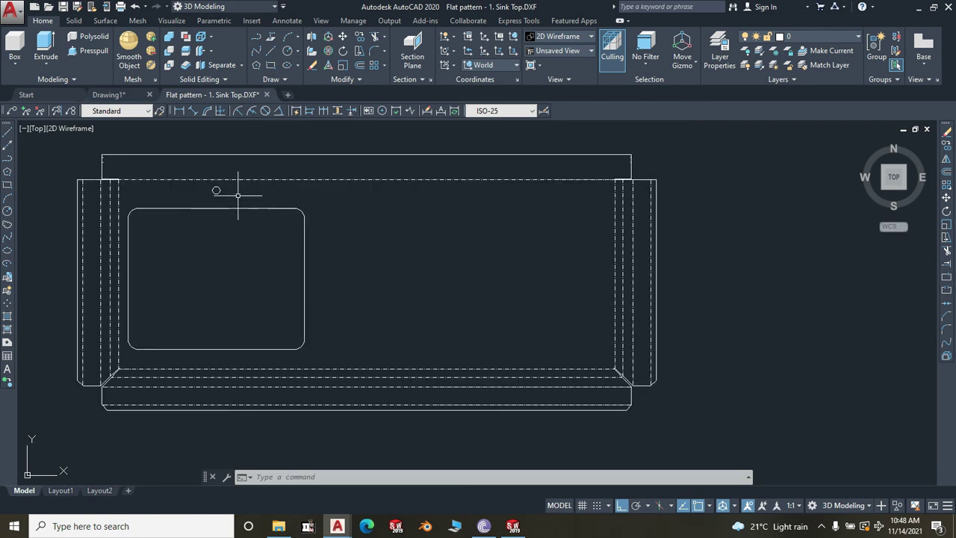
pyautogui.scroll(-3, 238, 196)
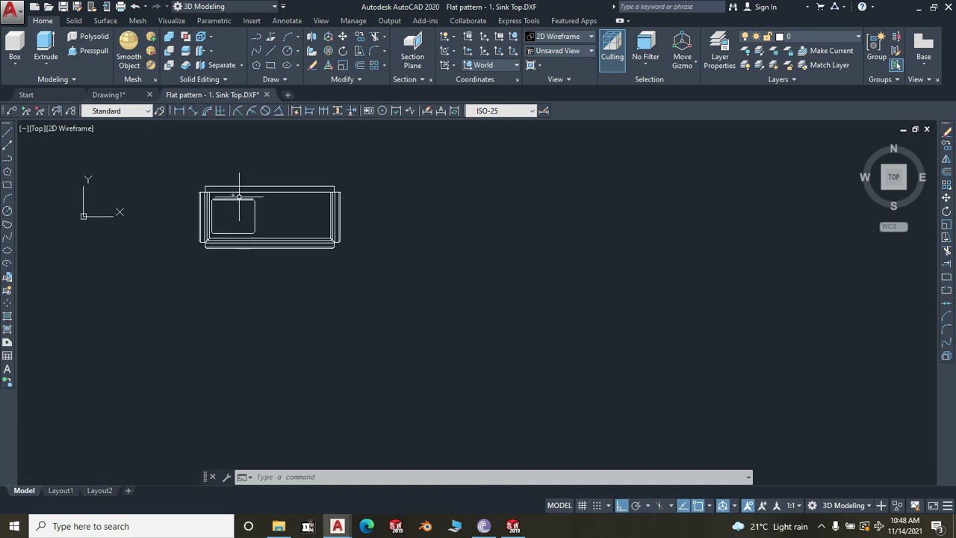
# - Leave AutoCAD, close the Sink folder window and switch to the 1. Sink Top part in SOLIDWORKS
pyautogui.click(916, 7)
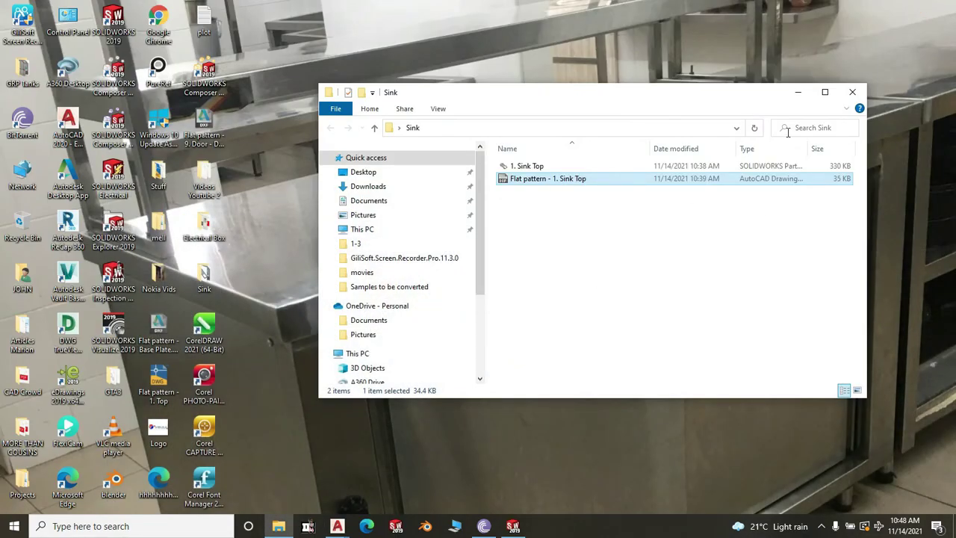
pyautogui.click(853, 92)
pyautogui.click(514, 526)
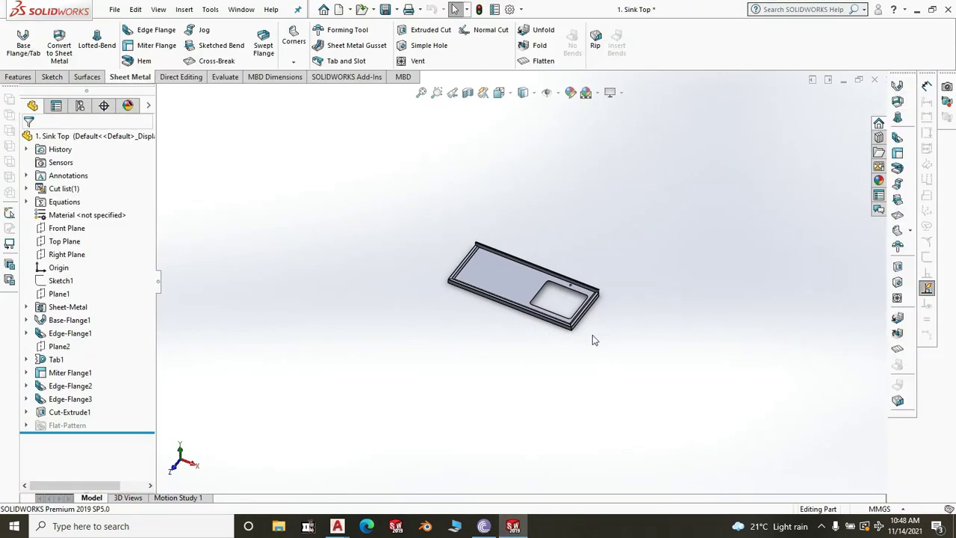
# - Show the sink top in isometric view and examine the flanges and corner around the cutout end
pyautogui.press('space')
pyautogui.click(691, 381)
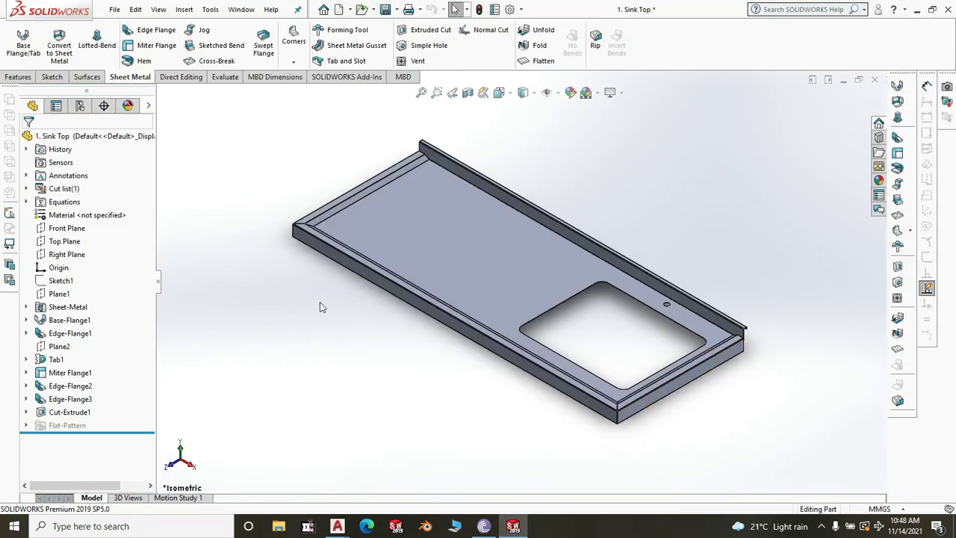
pyautogui.scroll(3, 380, 307)
pyautogui.scroll(-2, 608, 331)
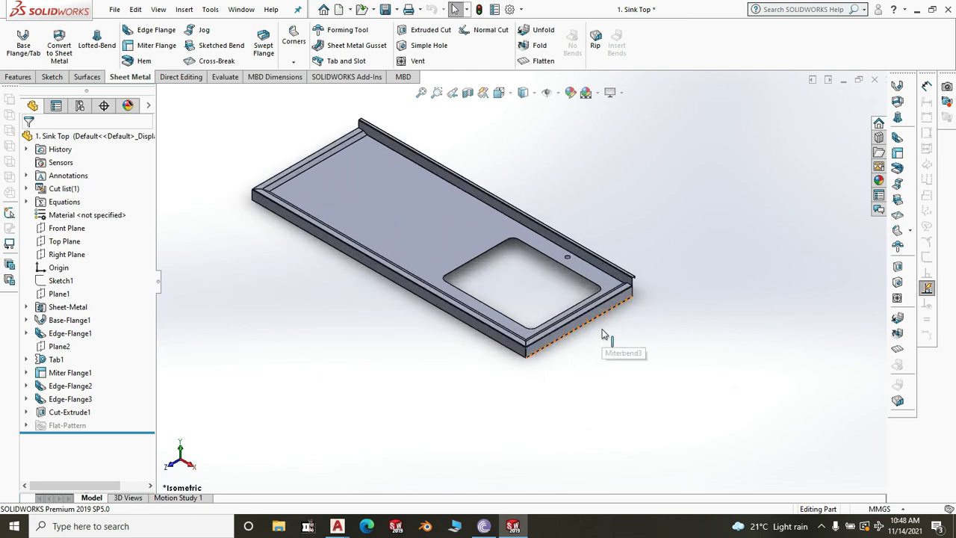
pyautogui.scroll(-3, 604, 329)
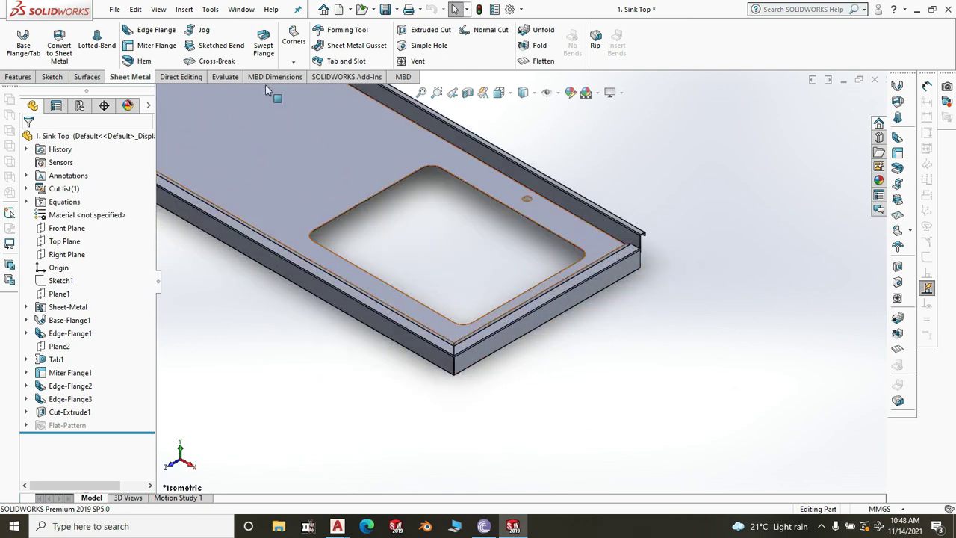